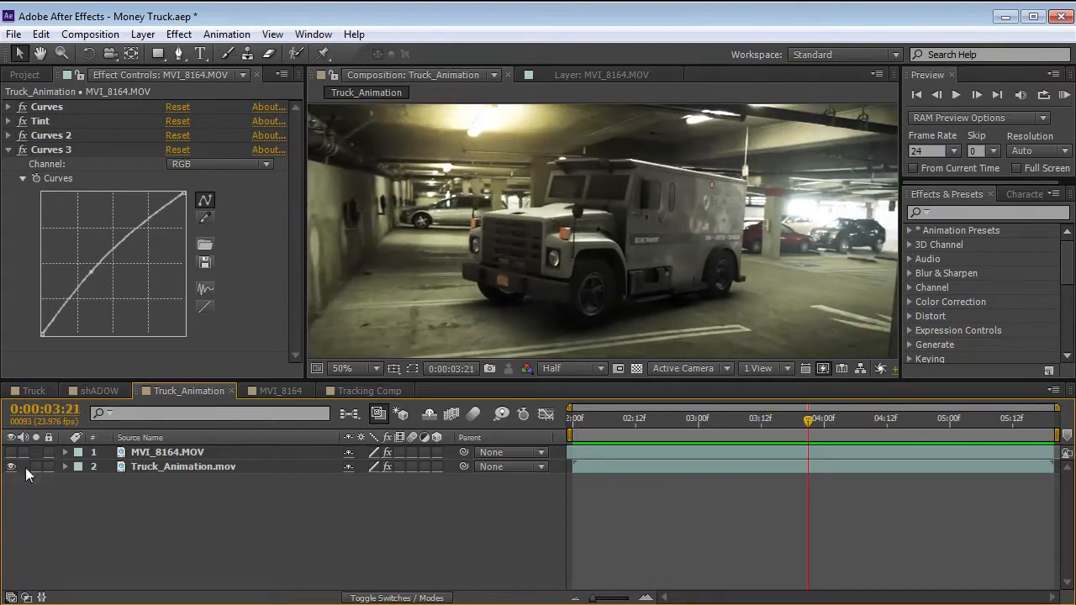
Scrub through the Truck_Animation composition to examine how the truck sits in the parking garage shot.
{"action": "left_click_drag", "start_coordinate": [807, 418], "coordinate": [963, 435]}
{"action": "left_click", "coordinate": [11, 453]}
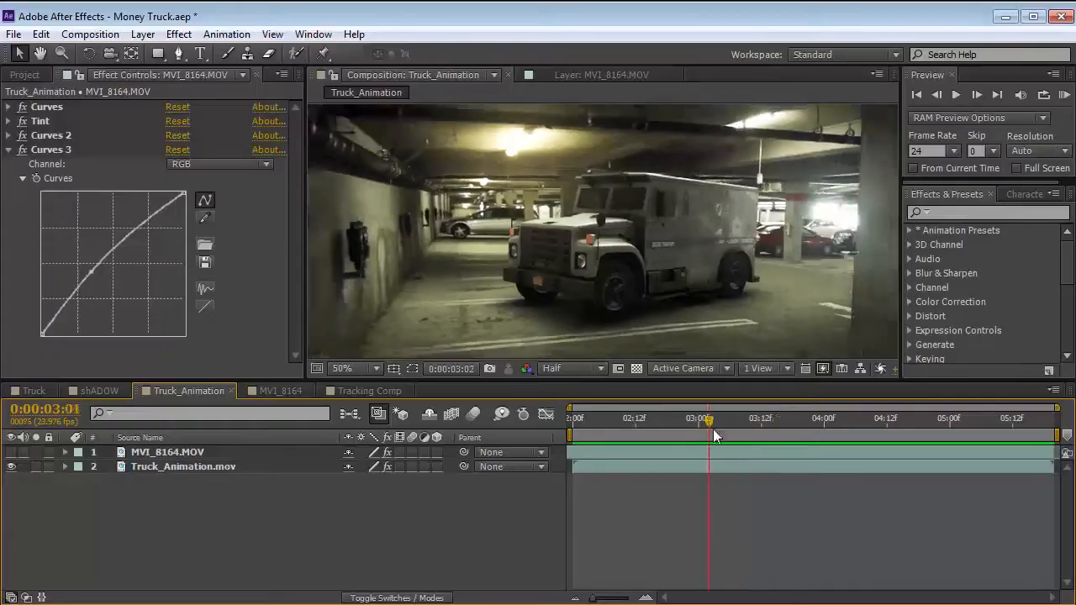
{"action": "left_click_drag", "start_coordinate": [712, 429], "coordinate": [746, 431]}
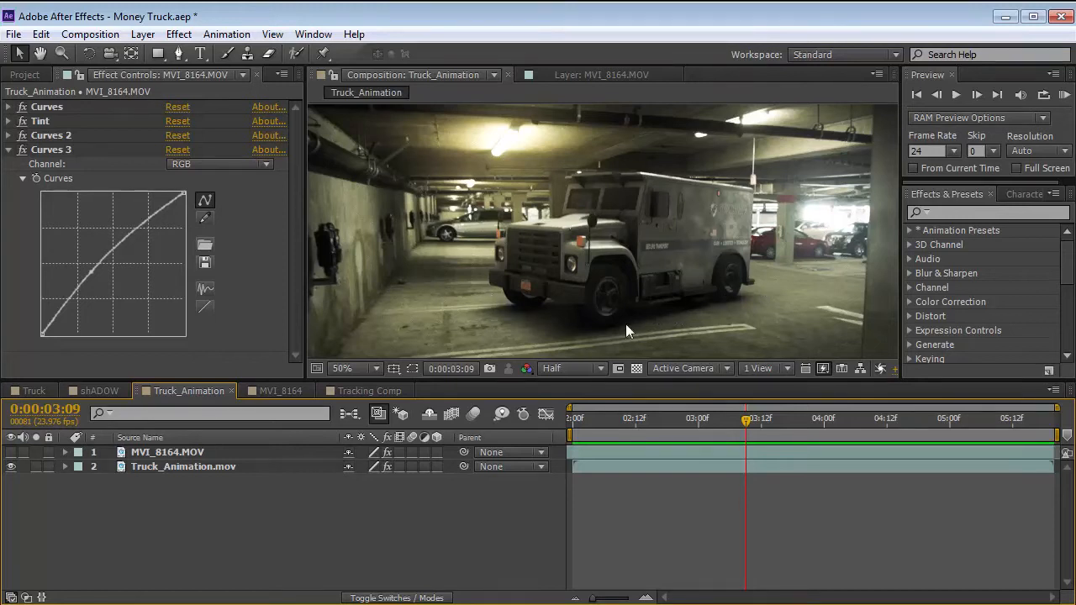
{"action": "left_click_drag", "start_coordinate": [754, 425], "coordinate": [844, 420]}
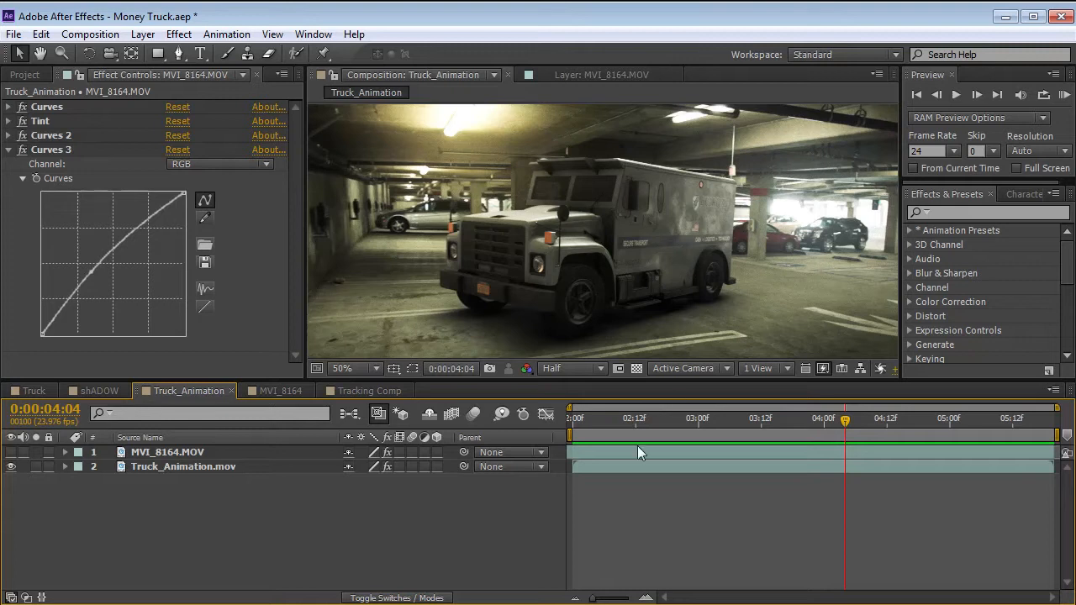
{"action": "left_click_drag", "start_coordinate": [750, 417], "coordinate": [701, 438]}
In the MVI_8164 composition, hide the Title layer, keep the Grenade layer hidden and show the Truck layer at 0:00:00:17.
{"action": "left_click", "coordinate": [290, 390]}
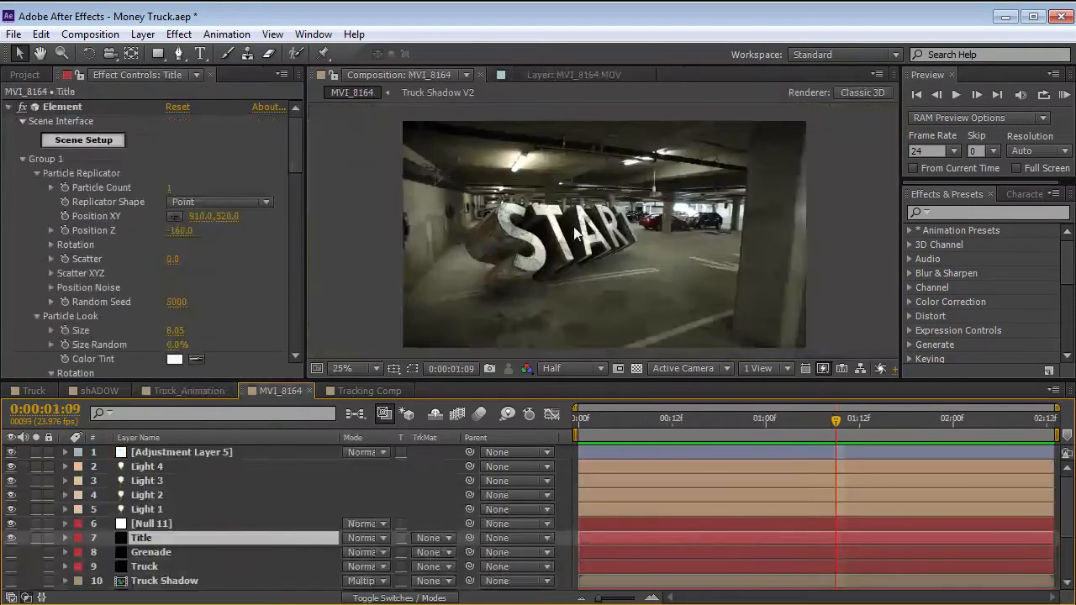
{"action": "left_click_drag", "start_coordinate": [795, 424], "coordinate": [711, 428]}
{"action": "left_click", "coordinate": [11, 540]}
{"action": "left_click", "coordinate": [11, 552]}
{"action": "left_click", "coordinate": [162, 554]}
{"action": "left_click", "coordinate": [10, 552]}
{"action": "left_click", "coordinate": [11, 566]}
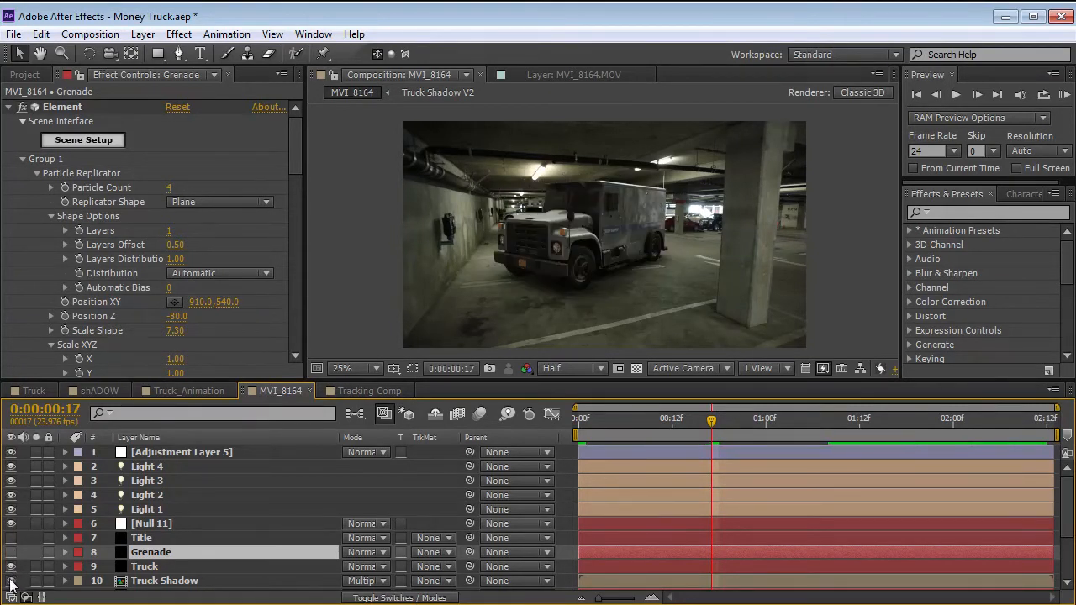
Turn on the Truck Shadow layer and check the truck composite around 0:00:01:10.
{"action": "left_click_drag", "start_coordinate": [758, 426], "coordinate": [821, 428]}
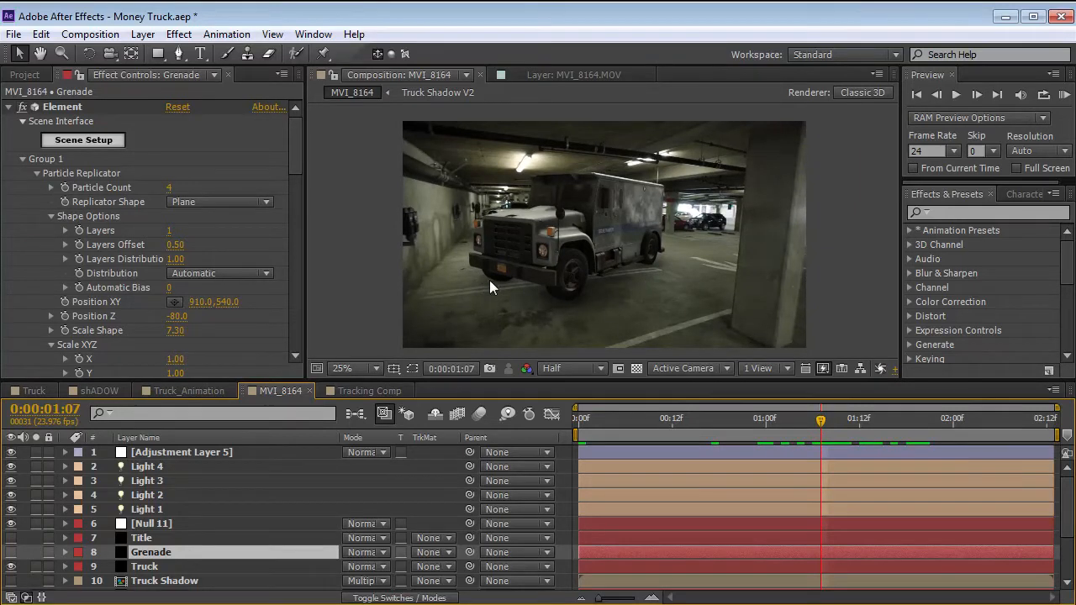
{"action": "left_click_drag", "start_coordinate": [798, 432], "coordinate": [821, 429]}
{"action": "left_click", "coordinate": [139, 580]}
{"action": "scroll", "coordinate": [160, 555], "scroll_direction": "down", "scroll_amount": 3}
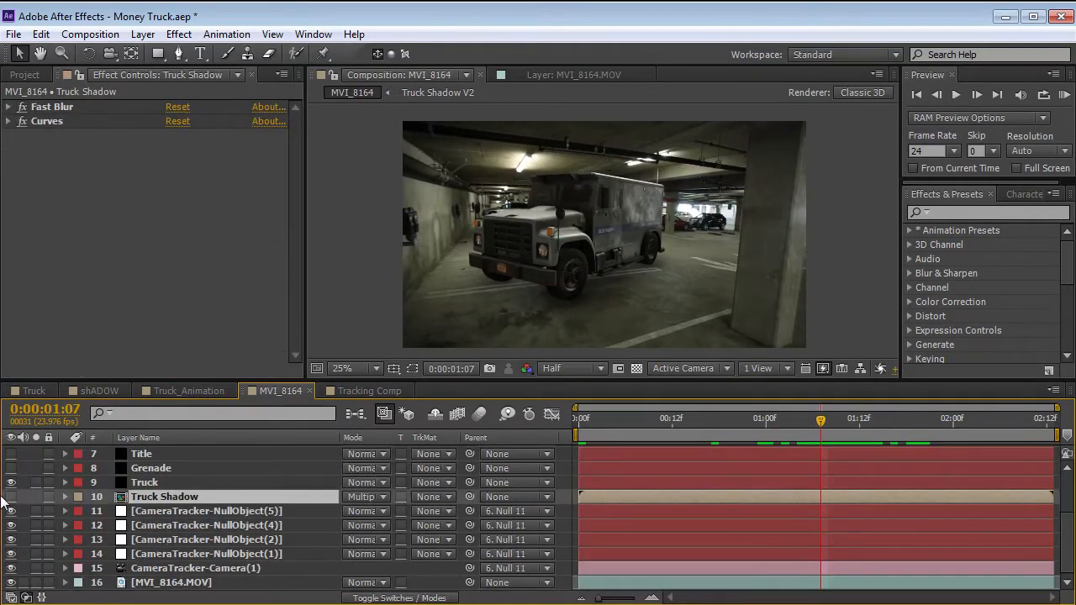
{"action": "left_click_drag", "start_coordinate": [799, 431], "coordinate": [840, 443]}
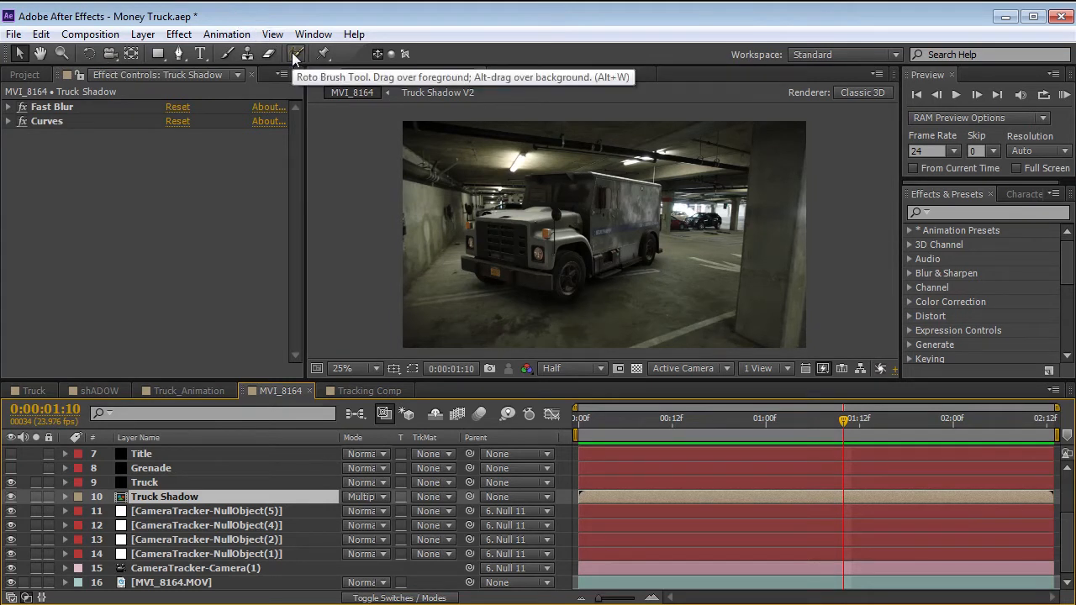
{"action": "left_click", "coordinate": [349, 180]}
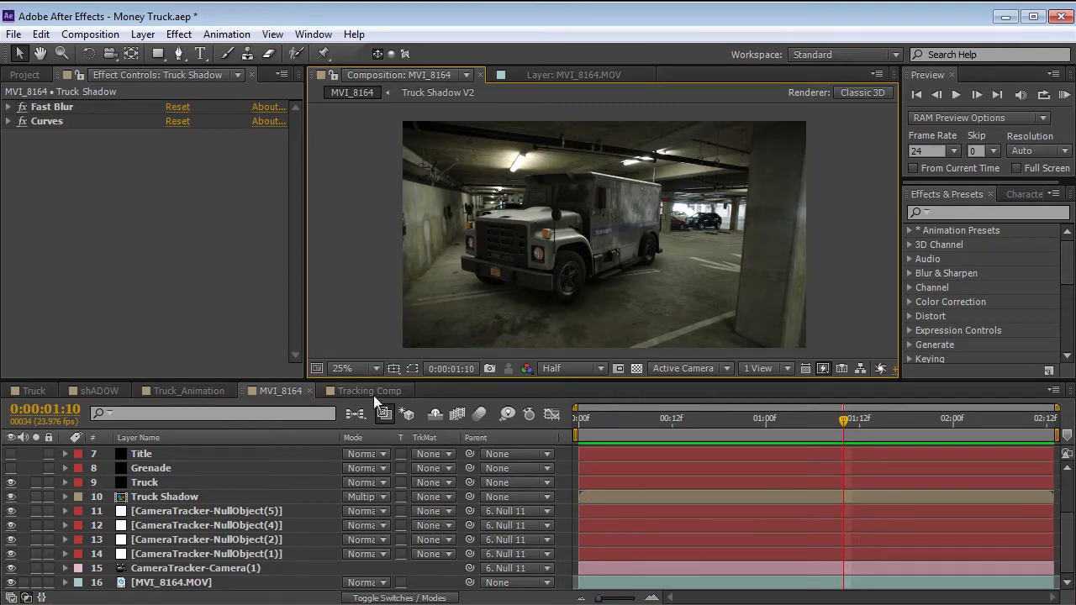
In the Tracking Comp, run the 3D Camera Tracker on the MVI_8164.MOV layer.
{"action": "left_click", "coordinate": [352, 393]}
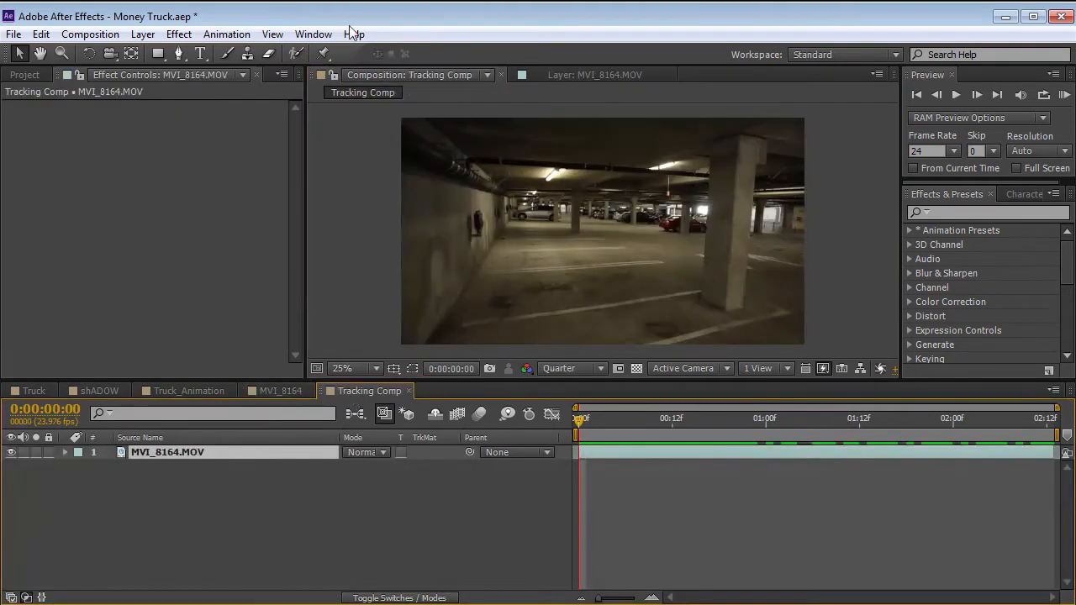
{"action": "left_click", "coordinate": [495, 211]}
{"action": "left_click", "coordinate": [313, 34]}
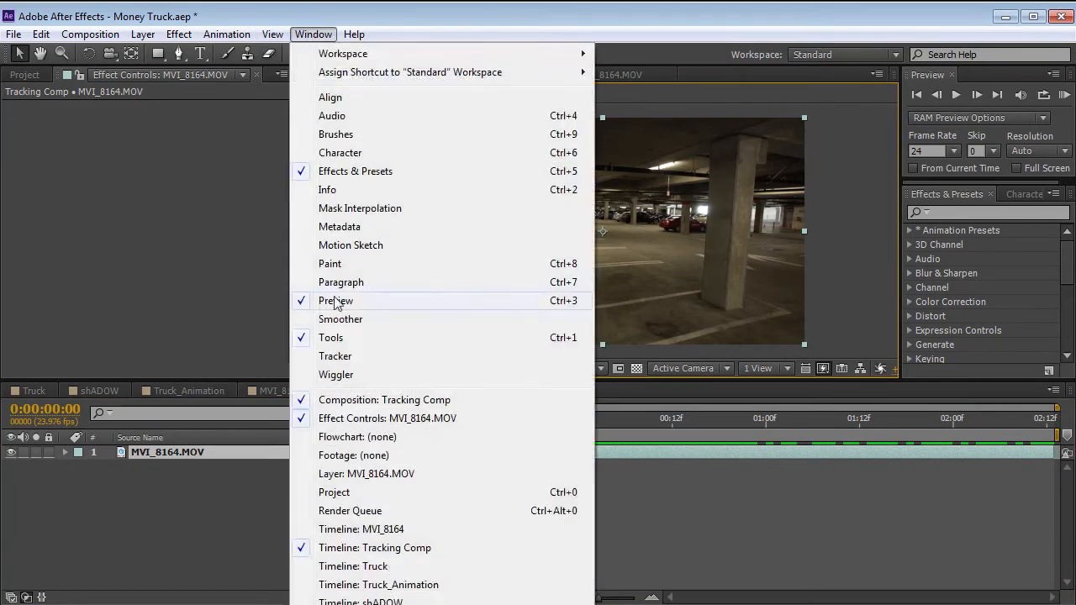
{"action": "left_click", "coordinate": [335, 351]}
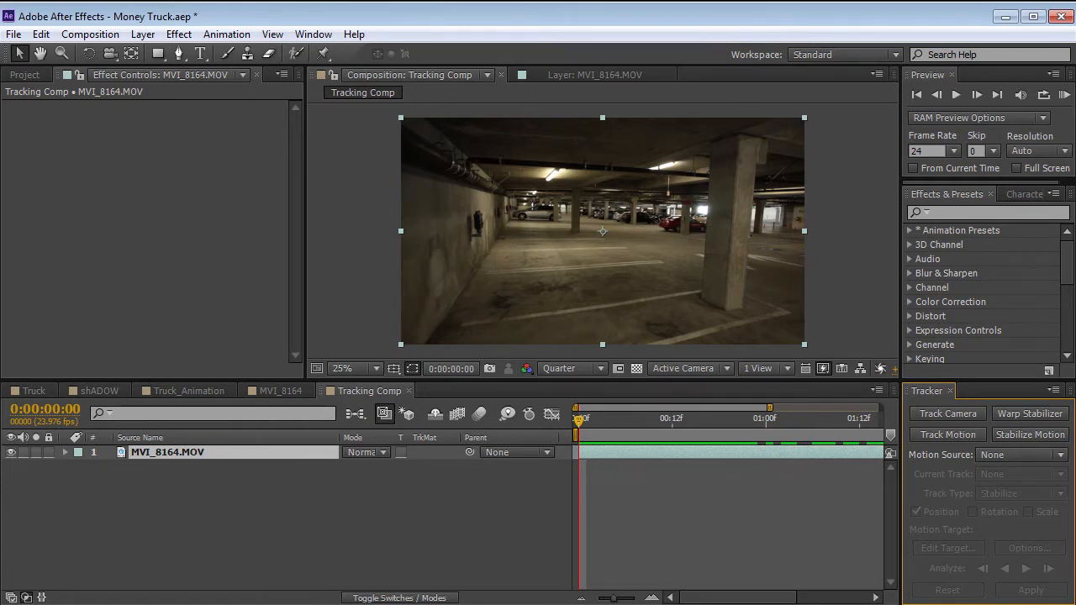
{"action": "left_click", "coordinate": [946, 412]}
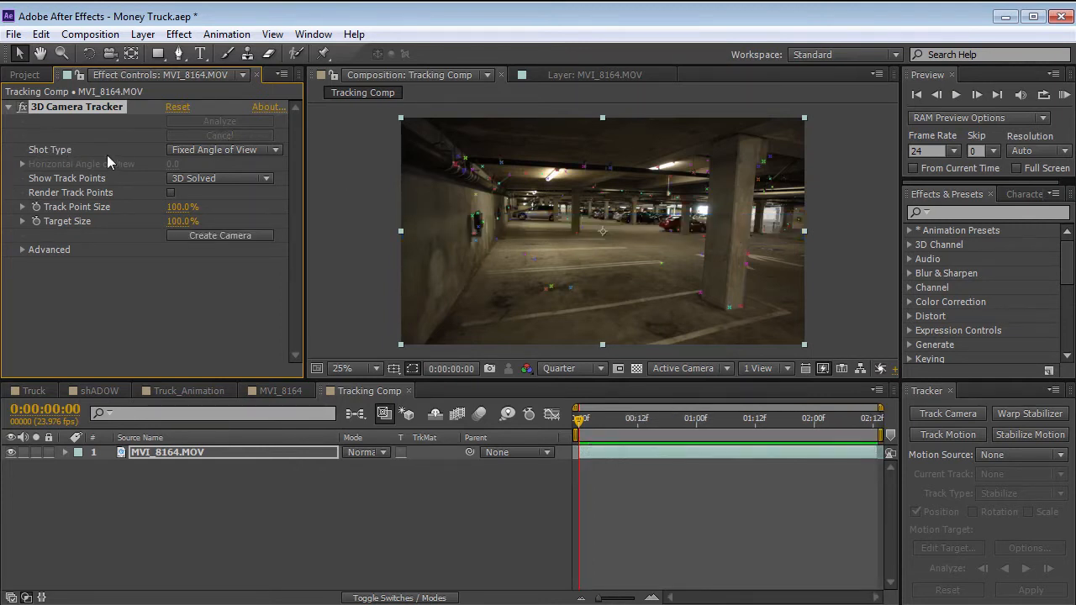
At 0:00:01:16, create a solid and camera from three track points lying flat on the garage floor.
{"action": "left_click_drag", "start_coordinate": [586, 424], "coordinate": [851, 427]}
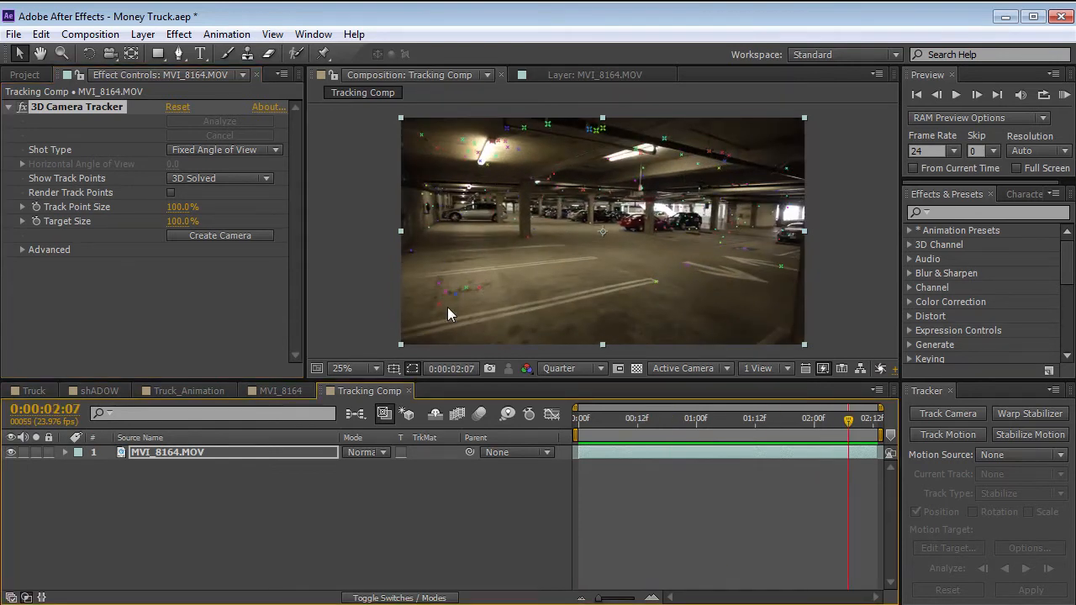
{"action": "key", "text": "Home"}
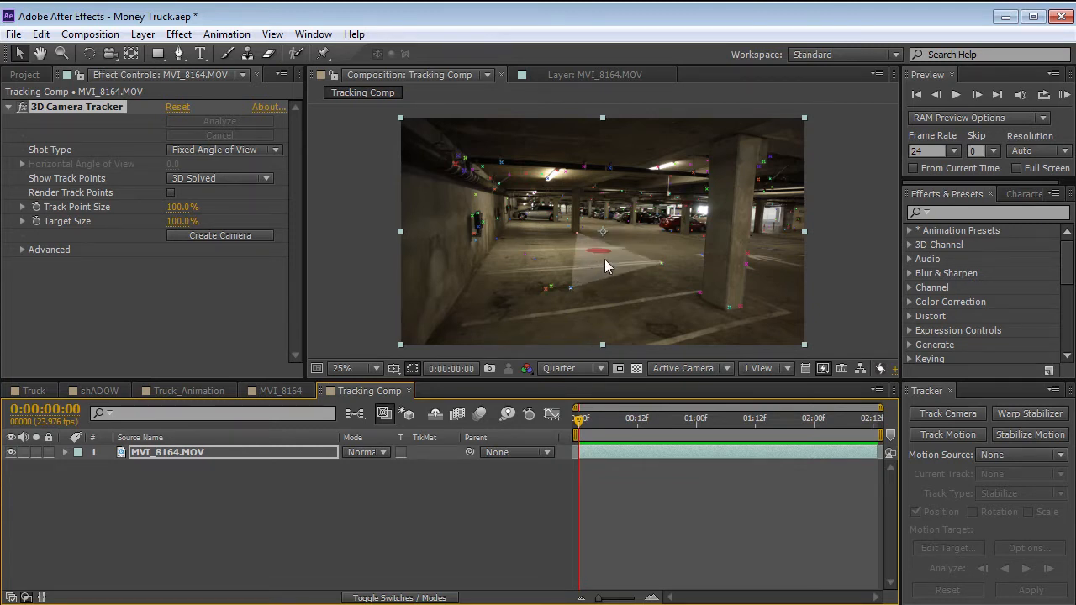
{"action": "left_click_drag", "start_coordinate": [752, 420], "coordinate": [774, 419]}
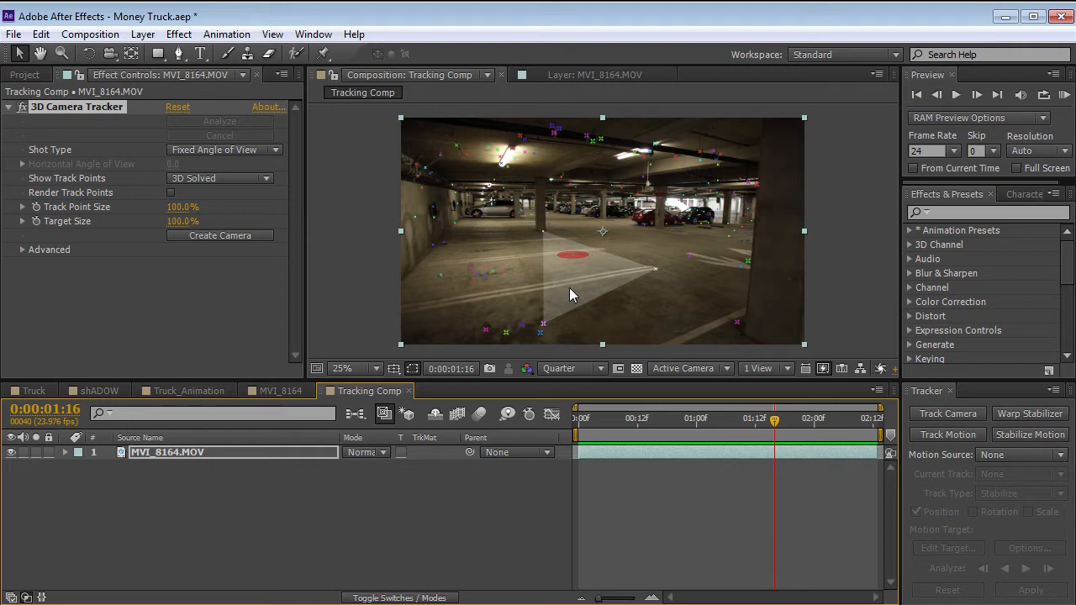
{"action": "left_click", "coordinate": [569, 288]}
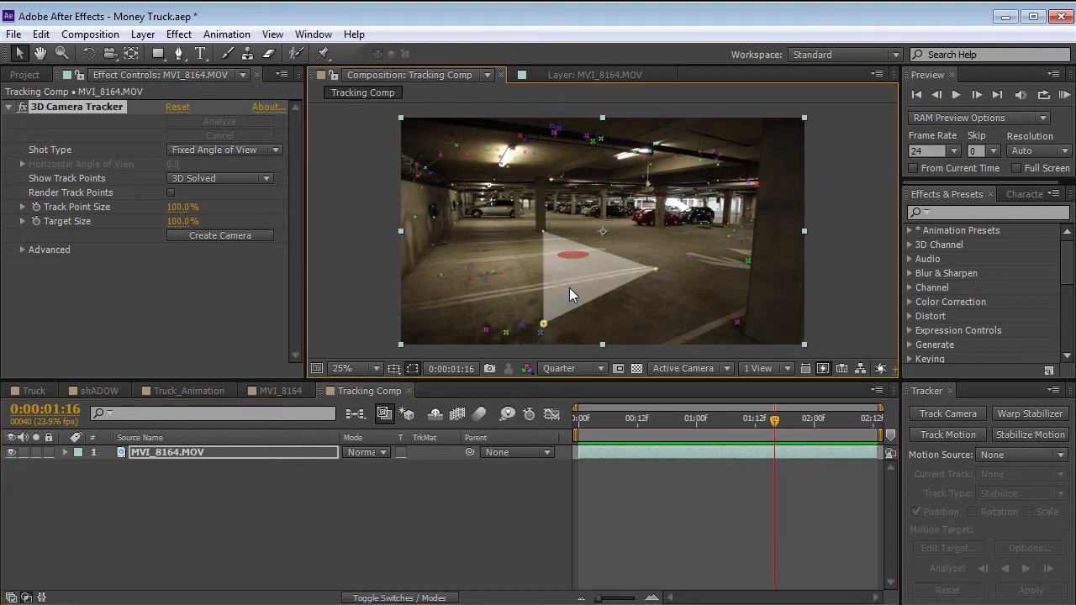
{"action": "right_click", "coordinate": [566, 260]}
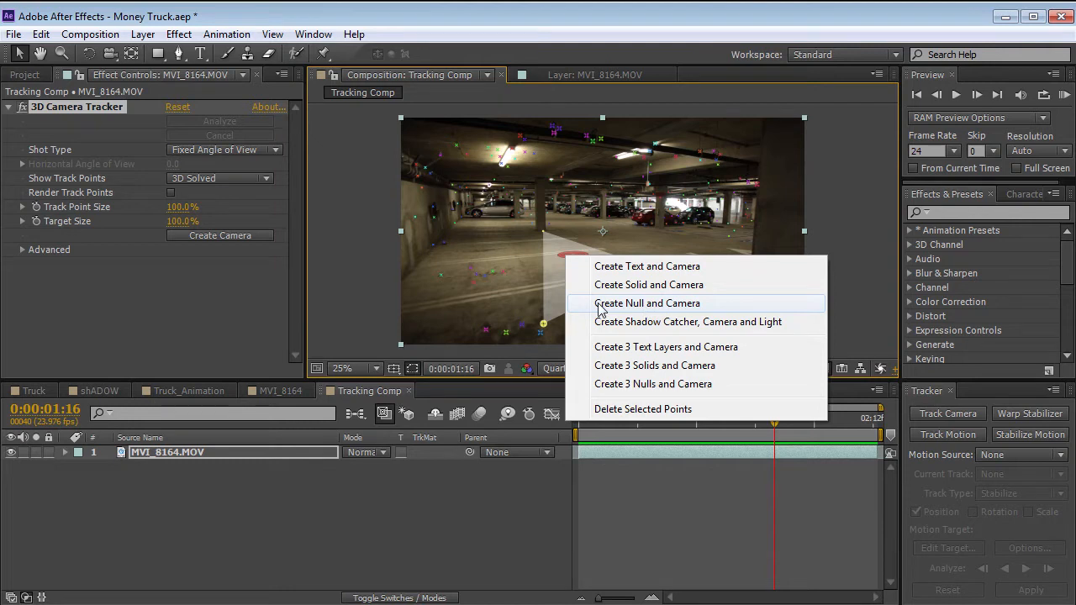
{"action": "left_click", "coordinate": [641, 286]}
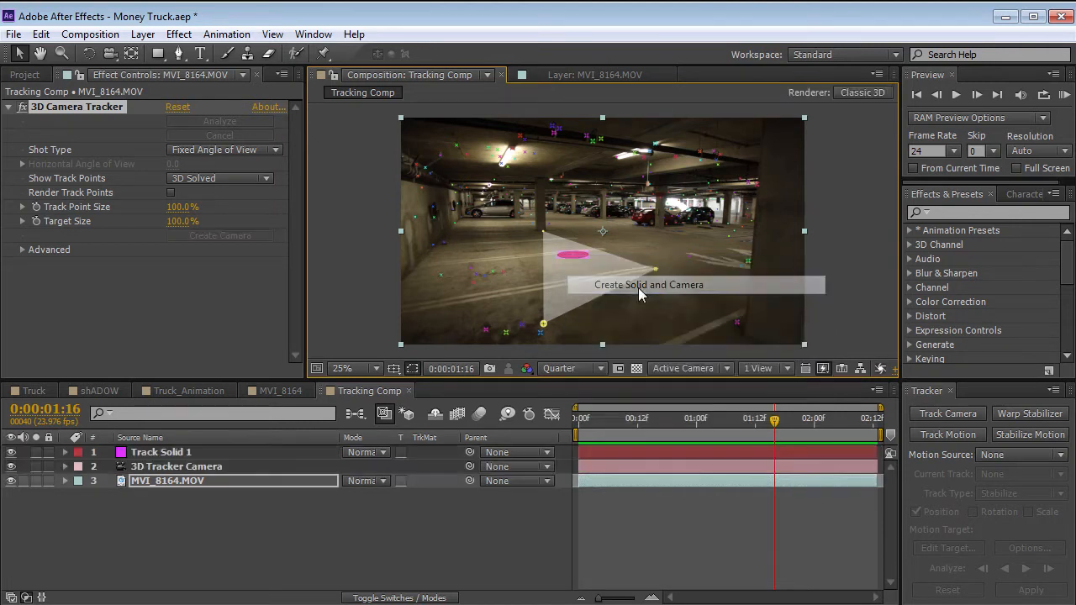
{"action": "left_click", "coordinate": [620, 510]}
Scale the Track Solid 1 layer up to 920% and return to the first frame.
{"action": "left_click", "coordinate": [148, 455]}
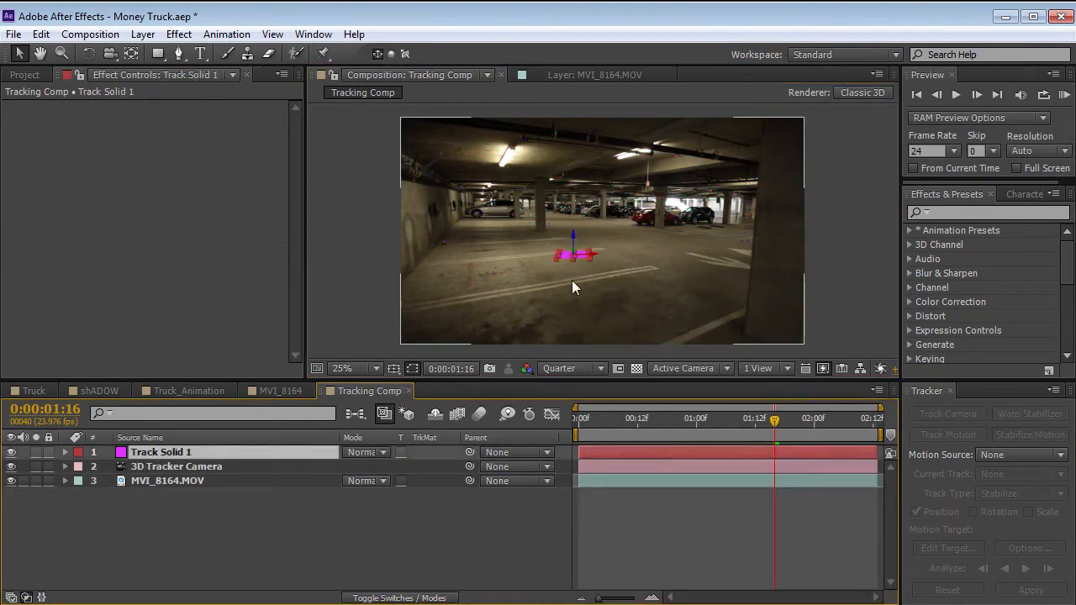
{"action": "key", "text": "s"}
{"action": "left_click_drag", "start_coordinate": [393, 467], "coordinate": [433, 467]}
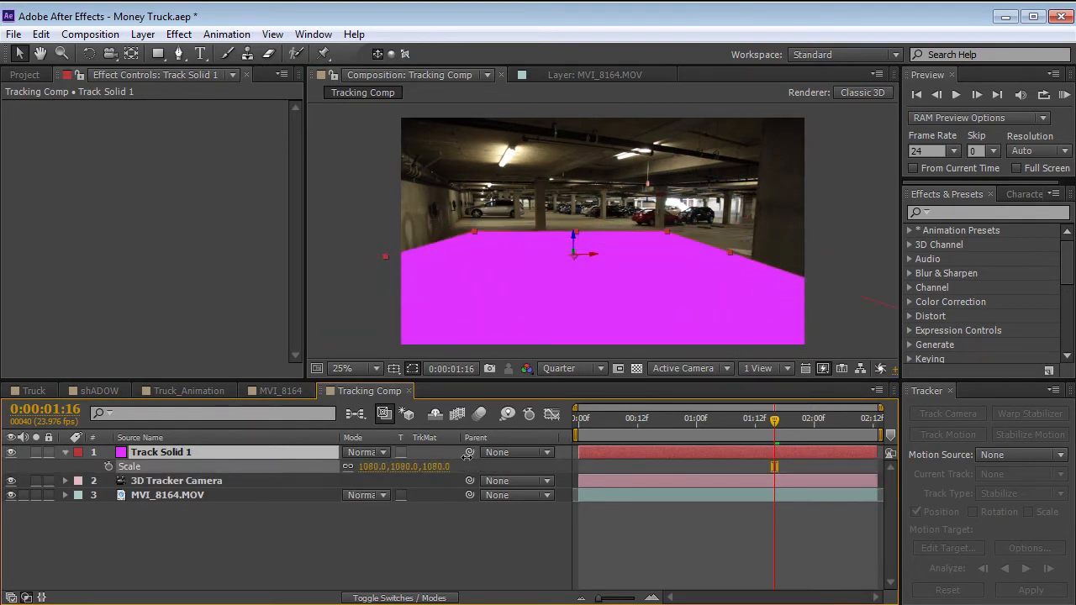
{"action": "left_click_drag", "start_coordinate": [758, 415], "coordinate": [568, 431]}
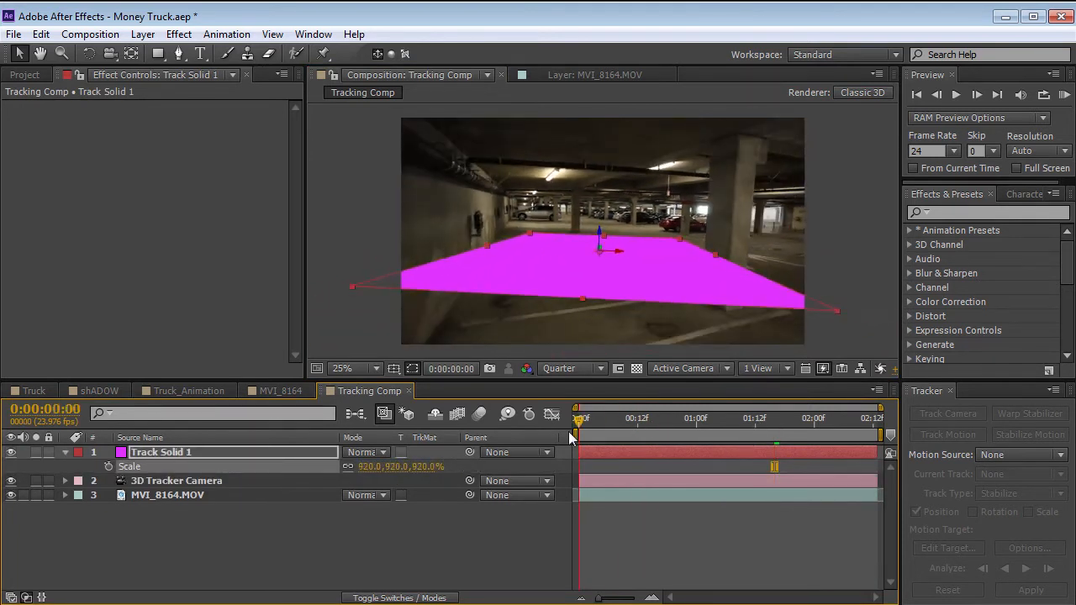
Apply the Grid effect to Track Solid 1 and scrub to 0:00:02:03 to check that it sticks to the floor.
{"action": "left_click", "coordinate": [955, 211]}
{"action": "type", "text": "grid"}
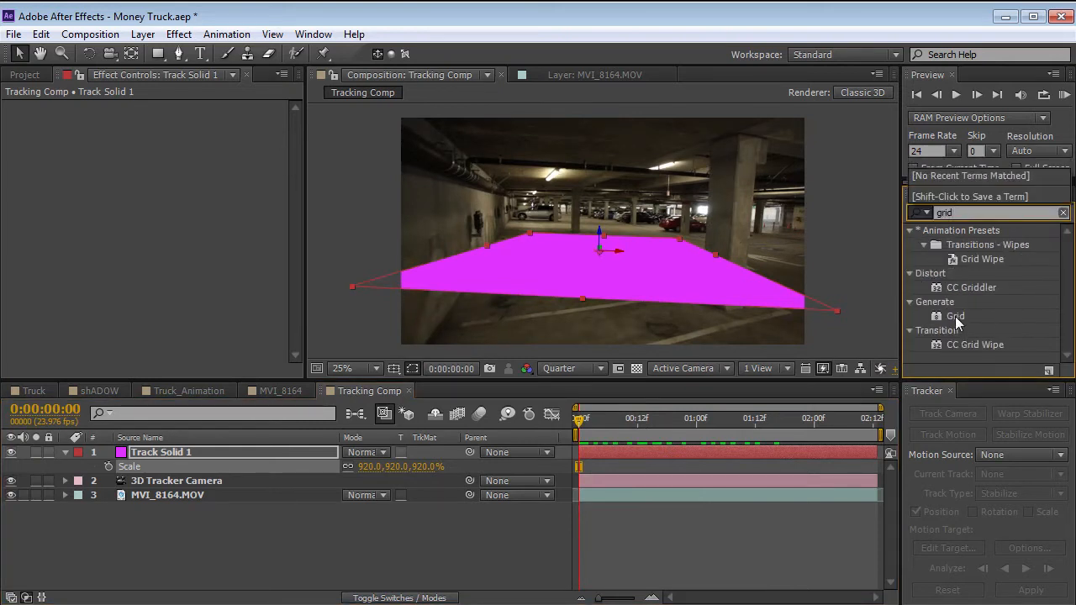
{"action": "left_click_drag", "start_coordinate": [955, 315], "coordinate": [747, 455]}
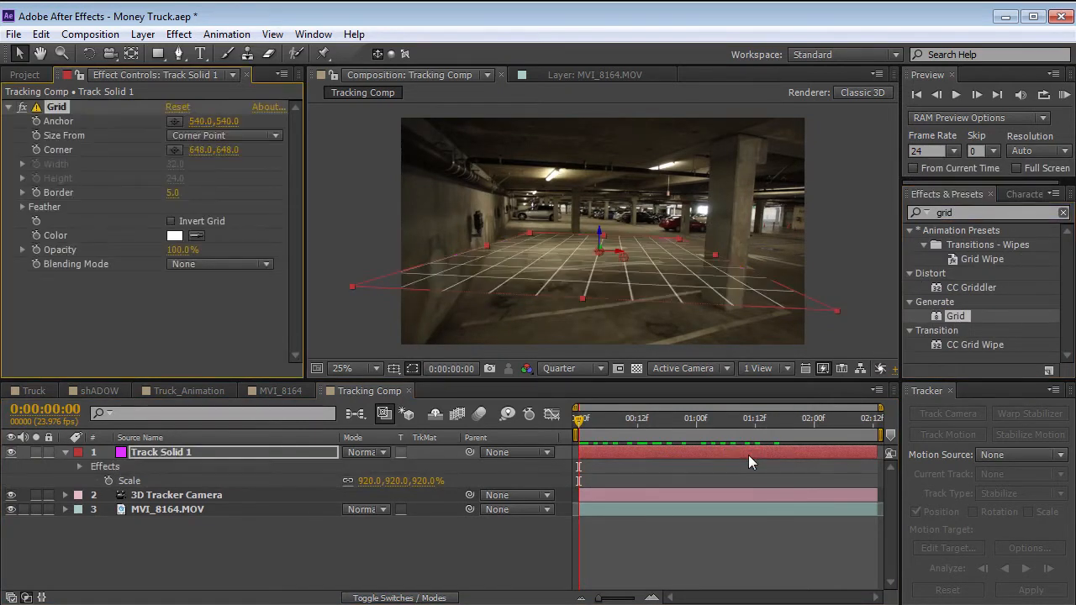
{"action": "left_click", "coordinate": [614, 428]}
{"action": "left_click_drag", "start_coordinate": [615, 430], "coordinate": [517, 437]}
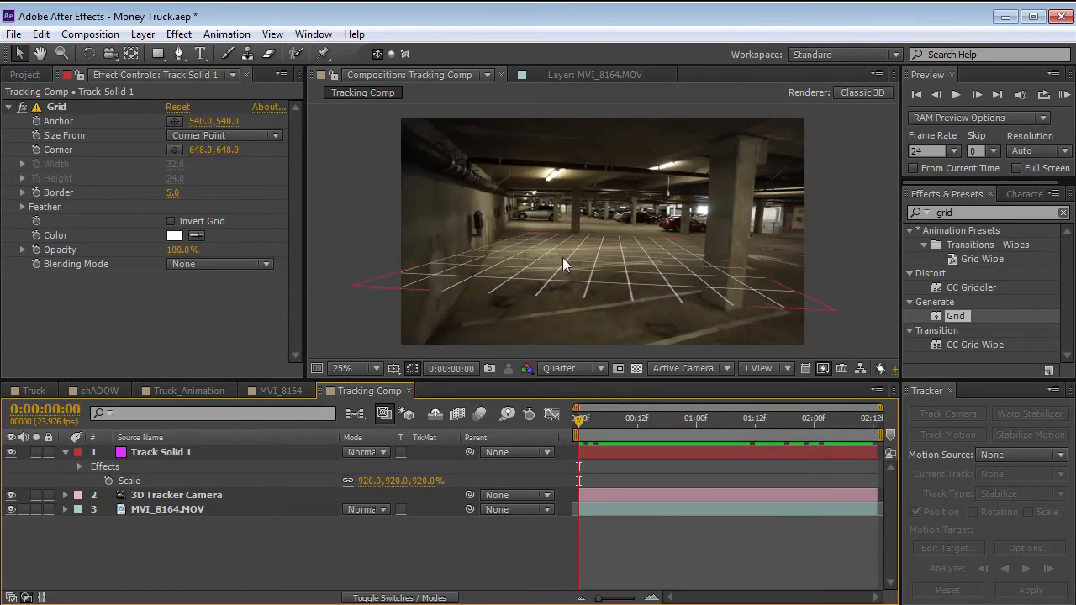
{"action": "left_click_drag", "start_coordinate": [601, 424], "coordinate": [828, 429]}
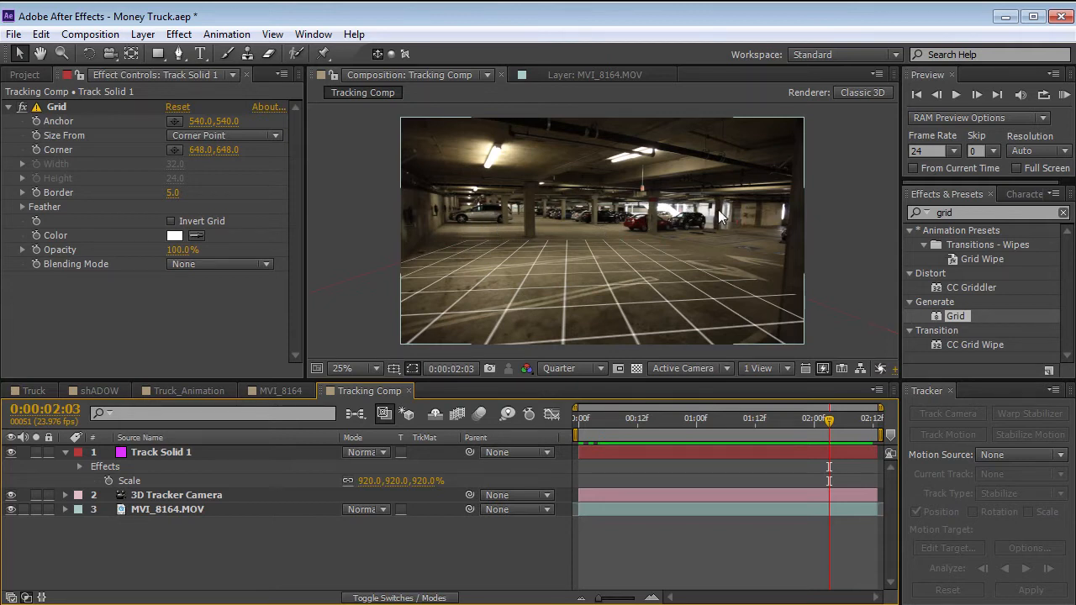
Using the 3D Camera Tracker on MVI_8164.MOV, create a null at the track point above the parked silver car and inspect its placement.
{"action": "left_click", "coordinate": [163, 510]}
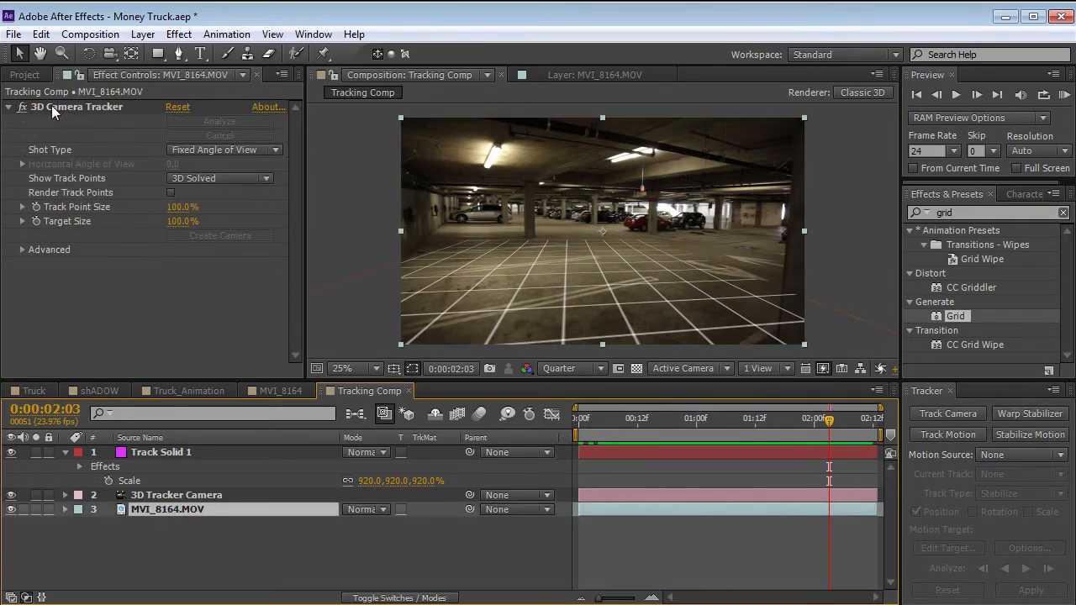
{"action": "left_click", "coordinate": [89, 107]}
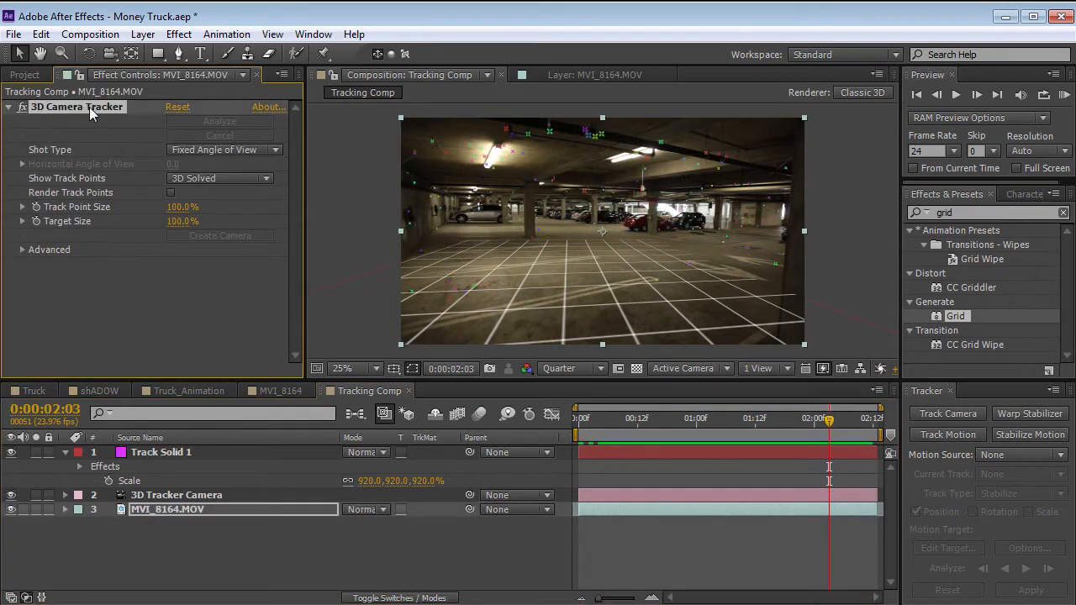
{"action": "left_click", "coordinate": [488, 207]}
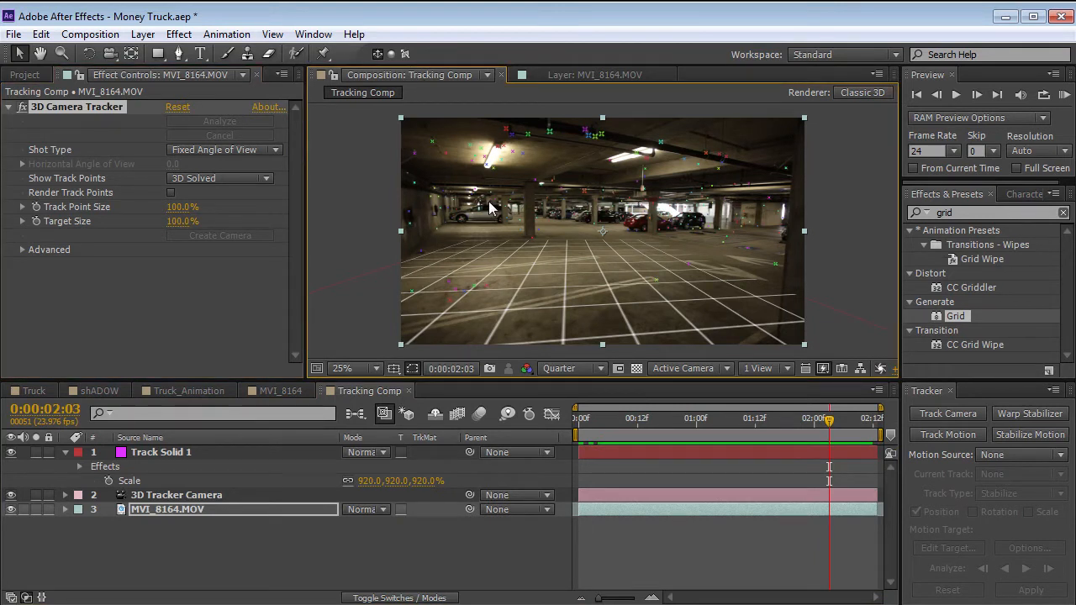
{"action": "right_click", "coordinate": [488, 202]}
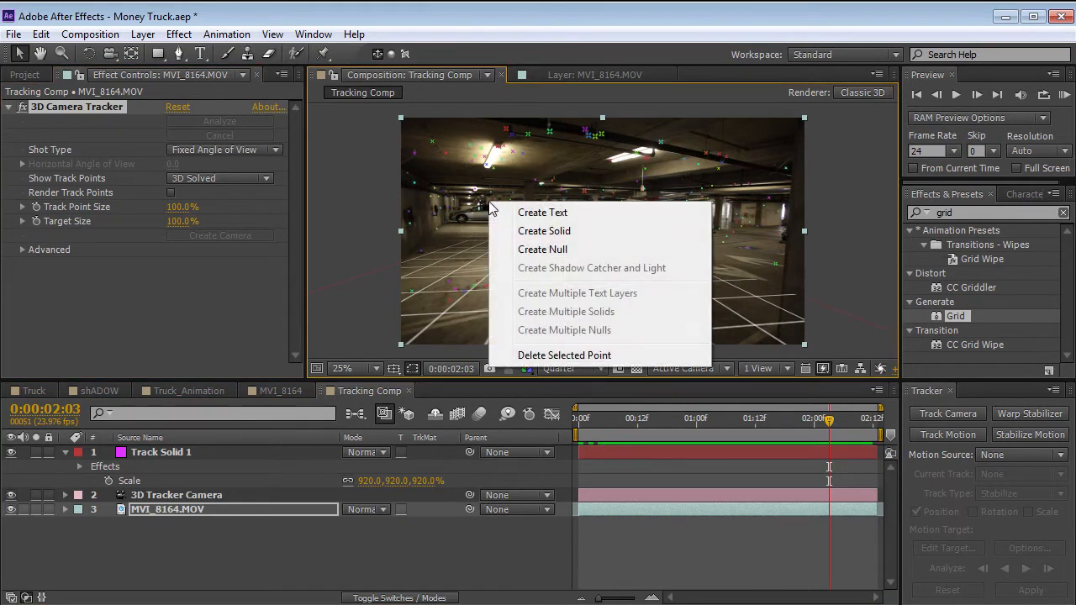
{"action": "left_click", "coordinate": [545, 249]}
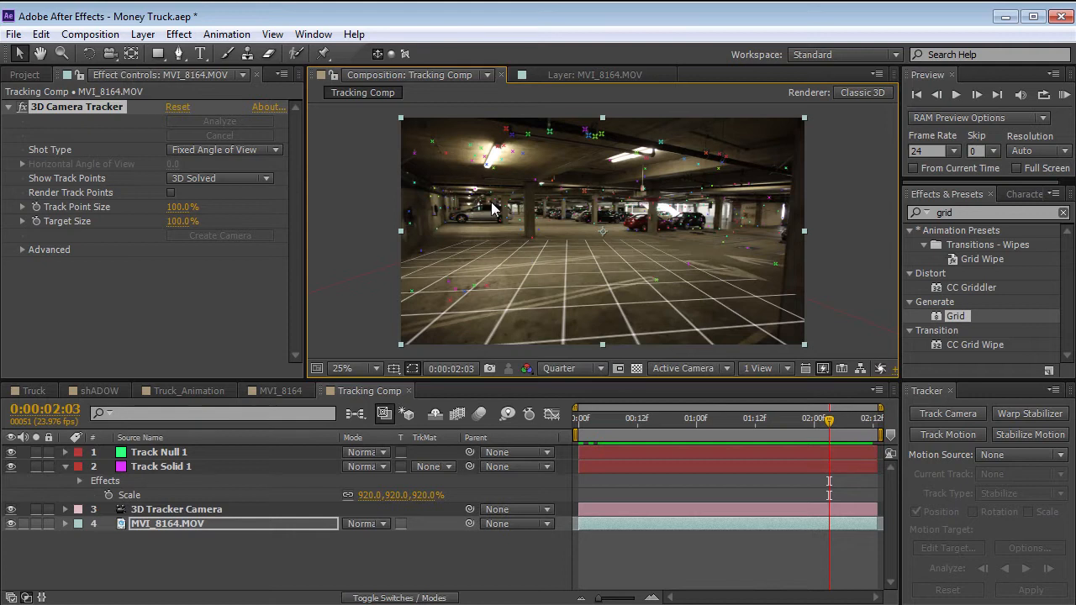
{"action": "key", "text": "period"}
{"action": "left_click", "coordinate": [202, 452]}
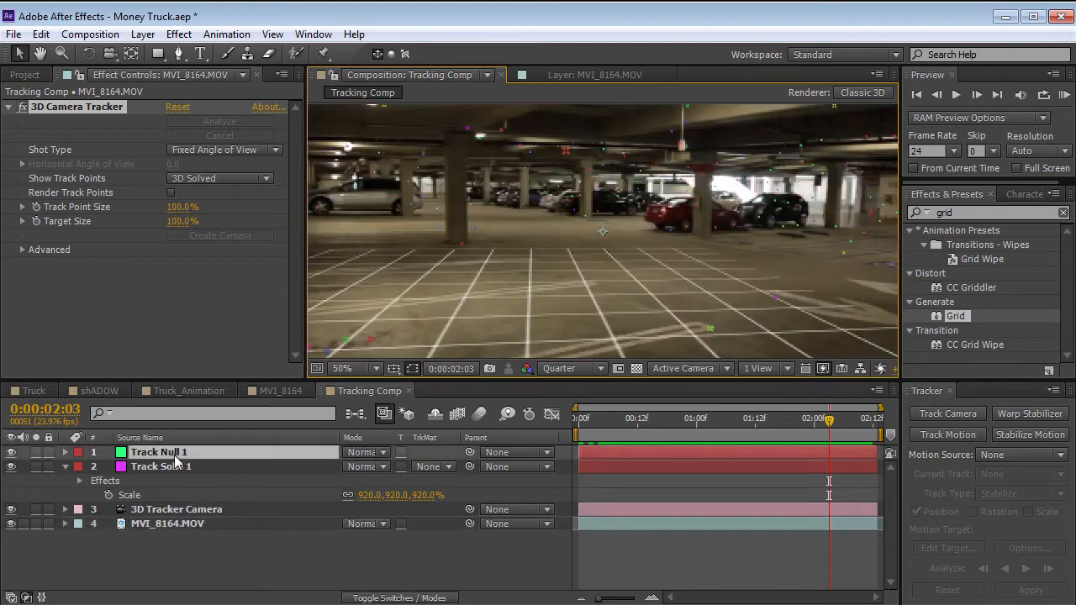
{"action": "key", "text": "comma"}
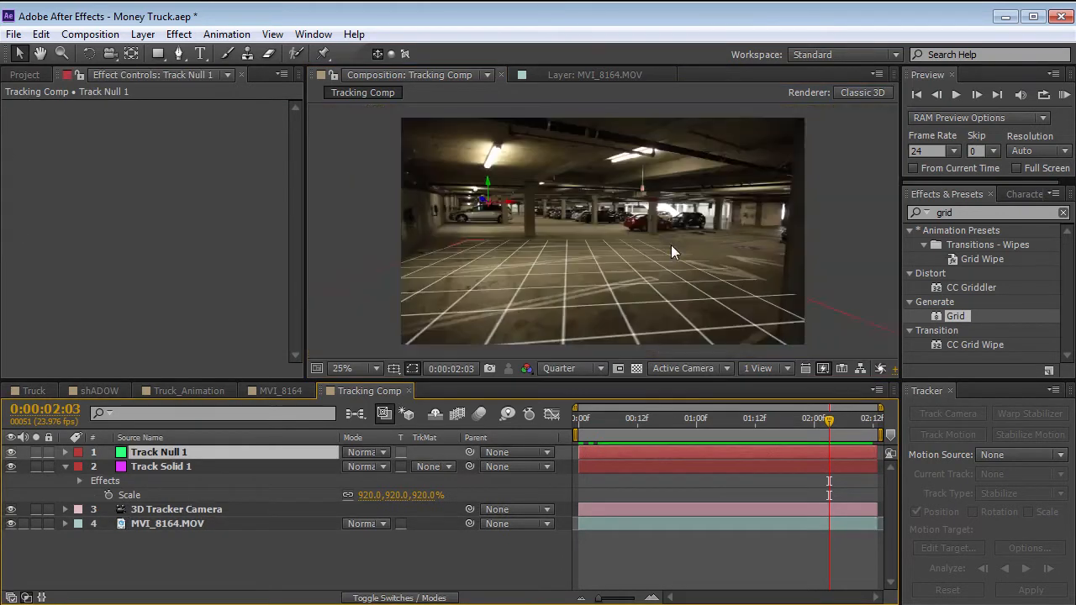
Redisplay the track points of MVI_8164.MOV and hide the Track Null 1 layer.
{"action": "left_click", "coordinate": [196, 528]}
{"action": "left_click", "coordinate": [110, 108]}
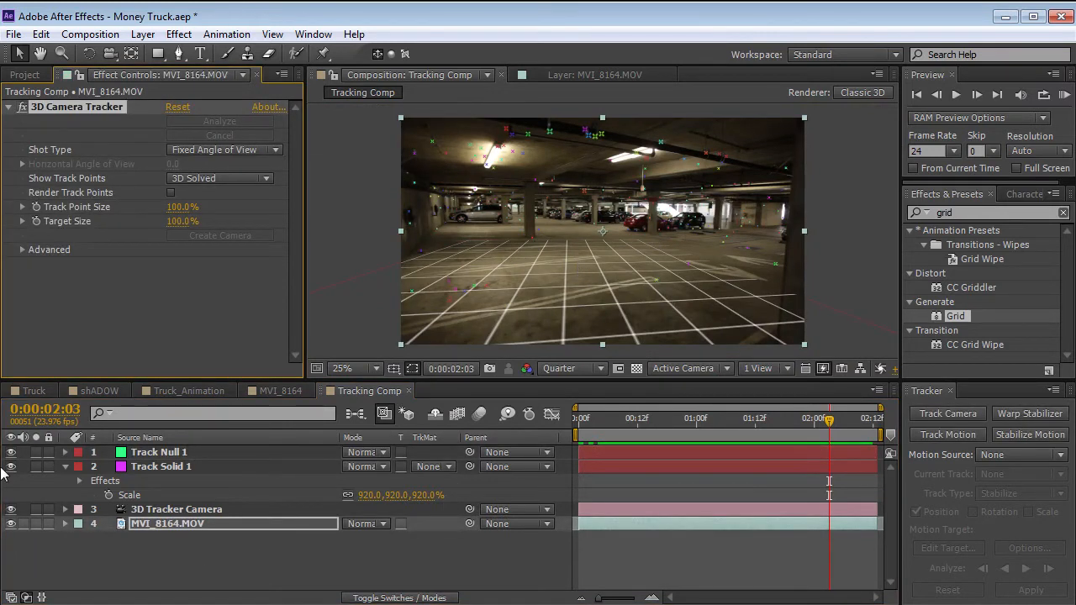
{"action": "left_click", "coordinate": [11, 452]}
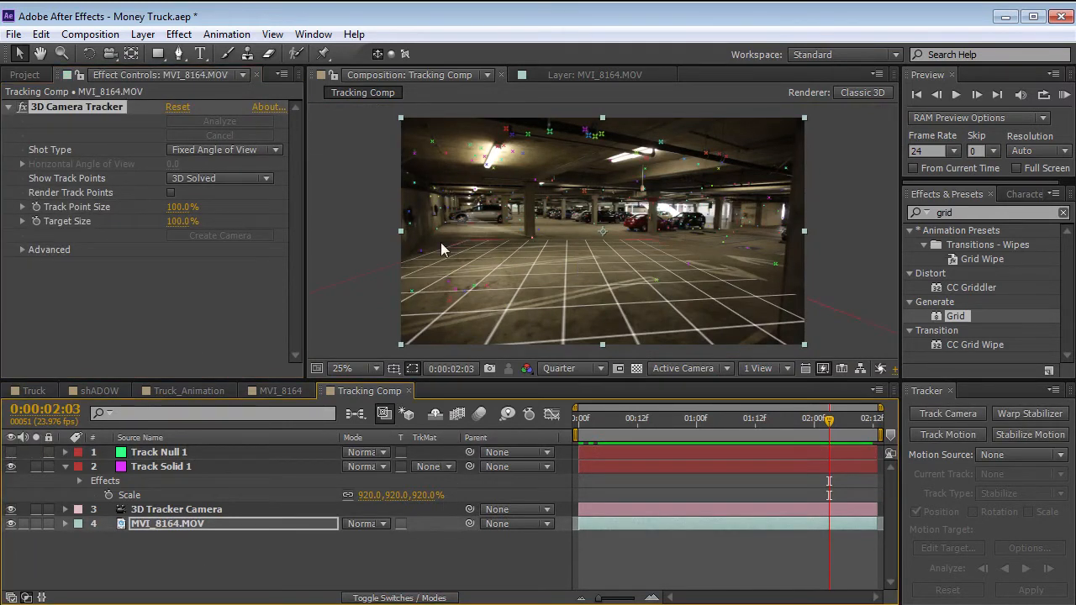
Hide Track Solid 1, show the track null, and create nulls at the parking-line end and the base of the wall.
{"action": "left_click", "coordinate": [11, 466]}
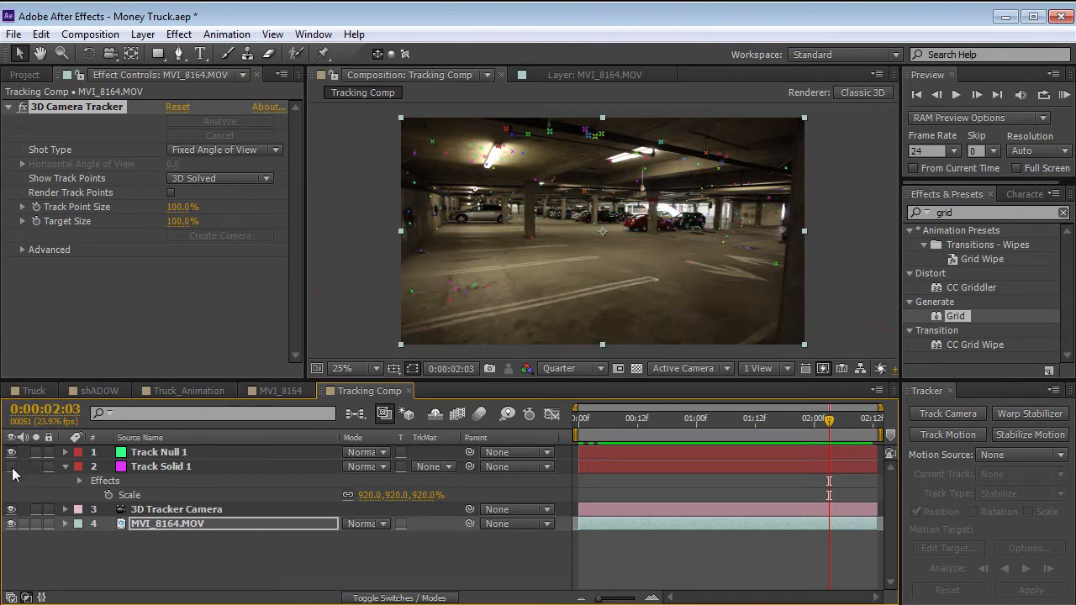
{"action": "right_click", "coordinate": [656, 279]}
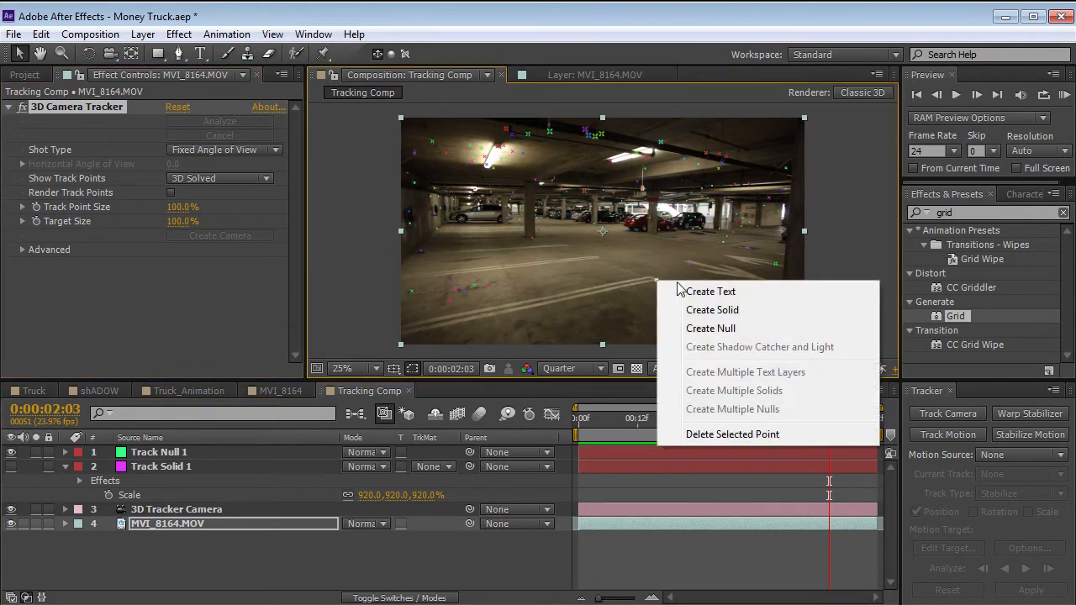
{"action": "left_click", "coordinate": [722, 328]}
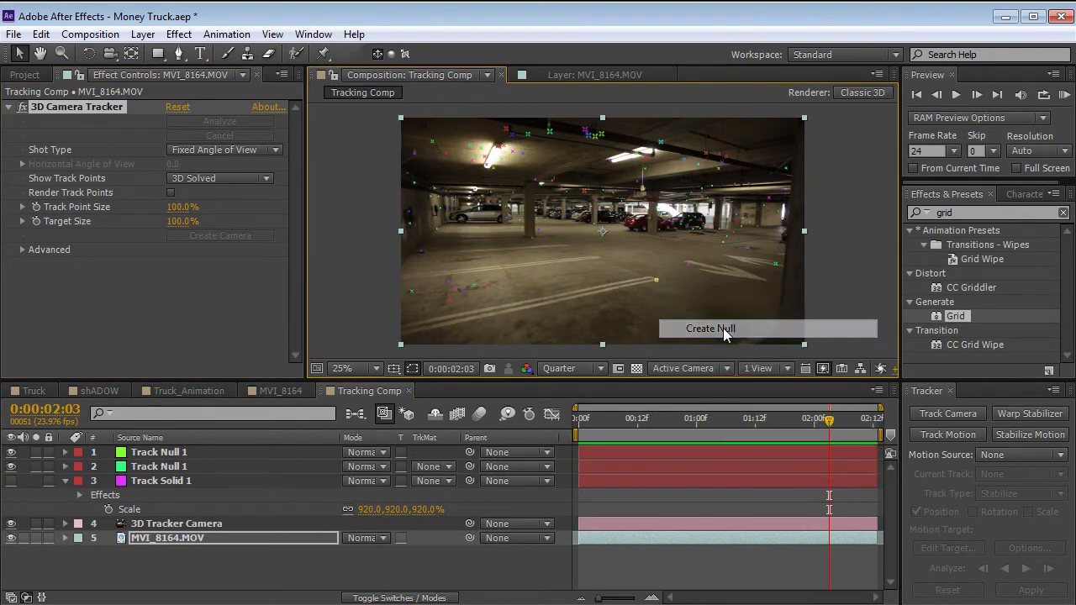
{"action": "right_click", "coordinate": [418, 250]}
{"action": "left_click", "coordinate": [458, 297]}
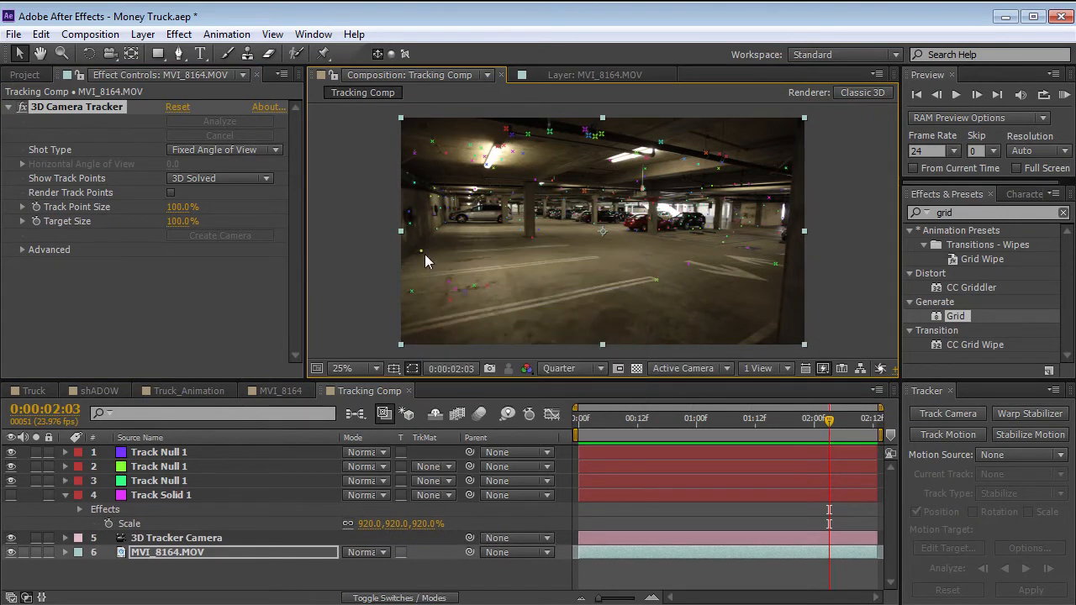
At 0:00:01:02, create another null from the floor track point near the parking lines, then scrub to 0:00:01:14.
{"action": "left_click_drag", "start_coordinate": [828, 419], "coordinate": [706, 419]}
{"action": "right_click", "coordinate": [500, 270]}
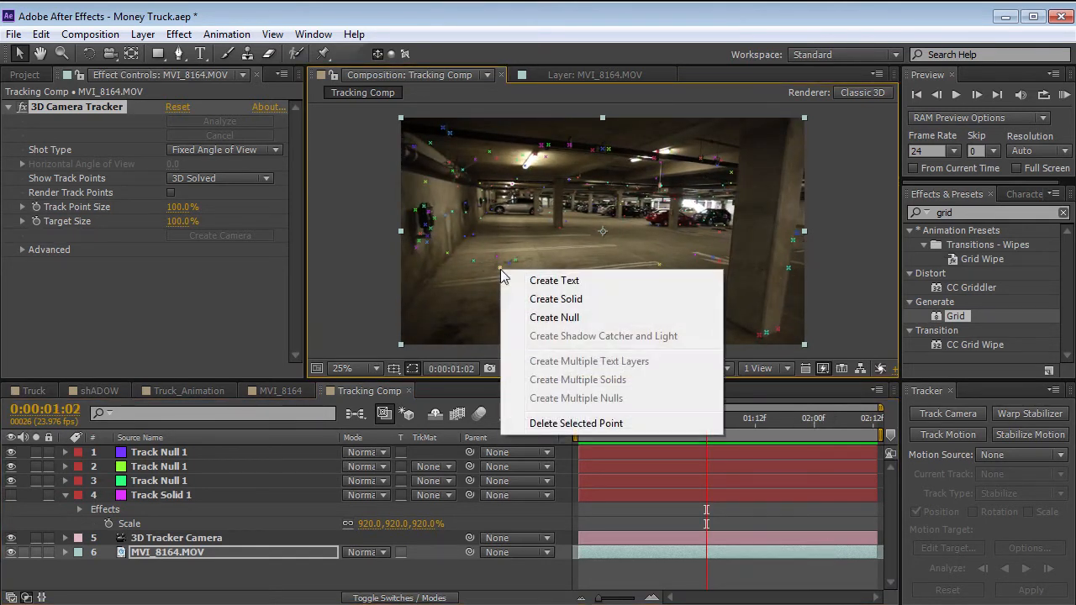
{"action": "left_click", "coordinate": [554, 317]}
{"action": "left_click_drag", "start_coordinate": [705, 419], "coordinate": [765, 450]}
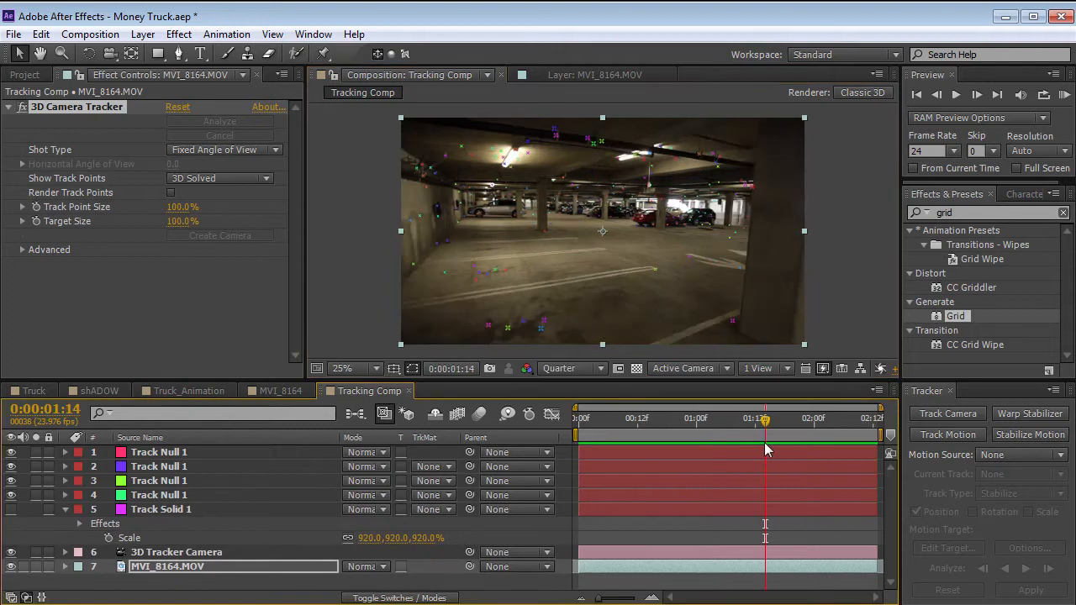
Select all four track nulls to view their placement and scrub to 0:00:01:18 for a closer look at the floor.
{"action": "left_click", "coordinate": [625, 523]}
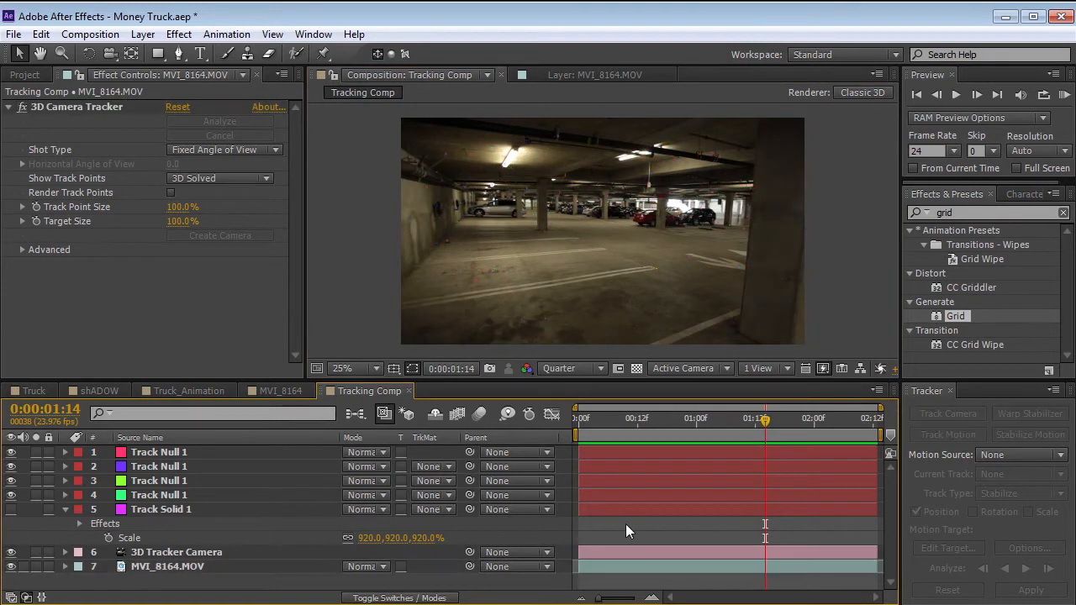
{"action": "left_click", "coordinate": [168, 454]}
{"action": "left_click", "coordinate": [173, 495], "text": "shift"}
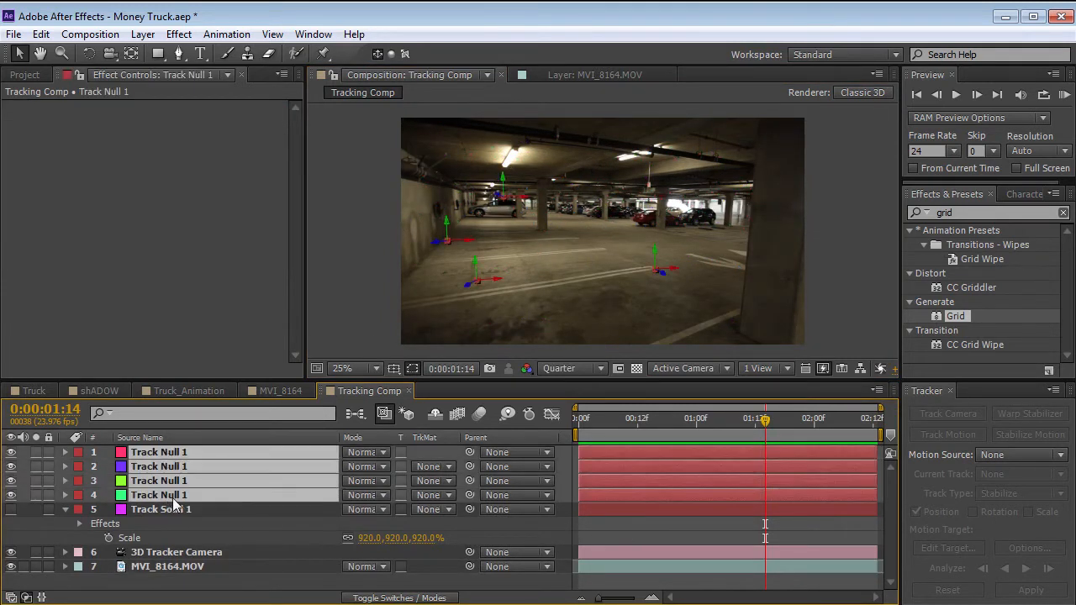
{"action": "left_click_drag", "start_coordinate": [761, 425], "coordinate": [784, 446]}
{"action": "left_click", "coordinate": [752, 527]}
{"action": "scroll", "coordinate": [705, 313], "scroll_direction": "up", "scroll_amount": 2}
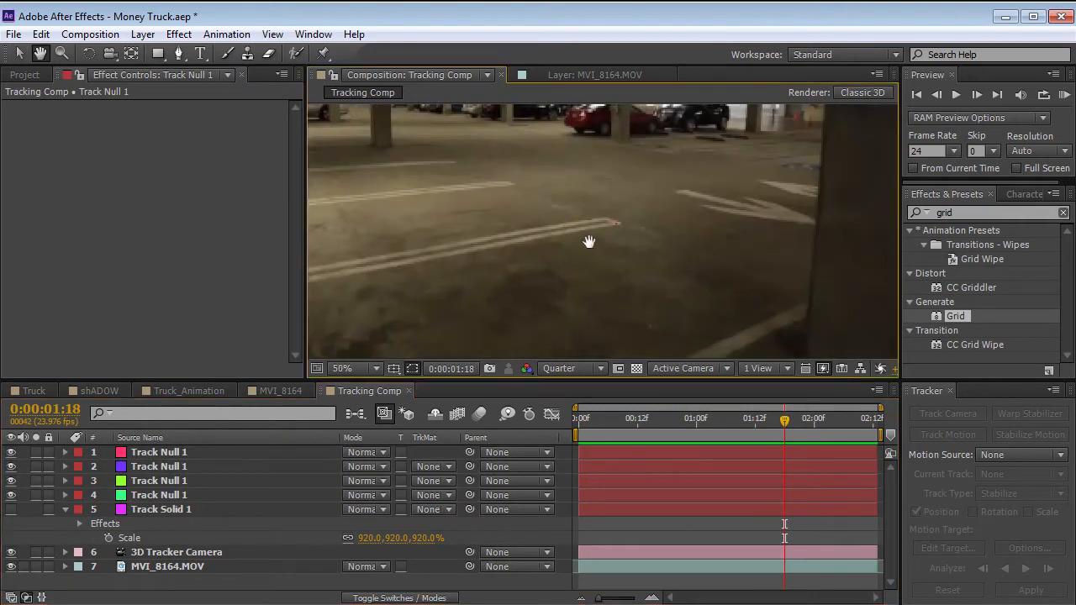
Reveal the Position property of the null at the parking-line end and return to the first frame.
{"action": "left_click", "coordinate": [213, 475]}
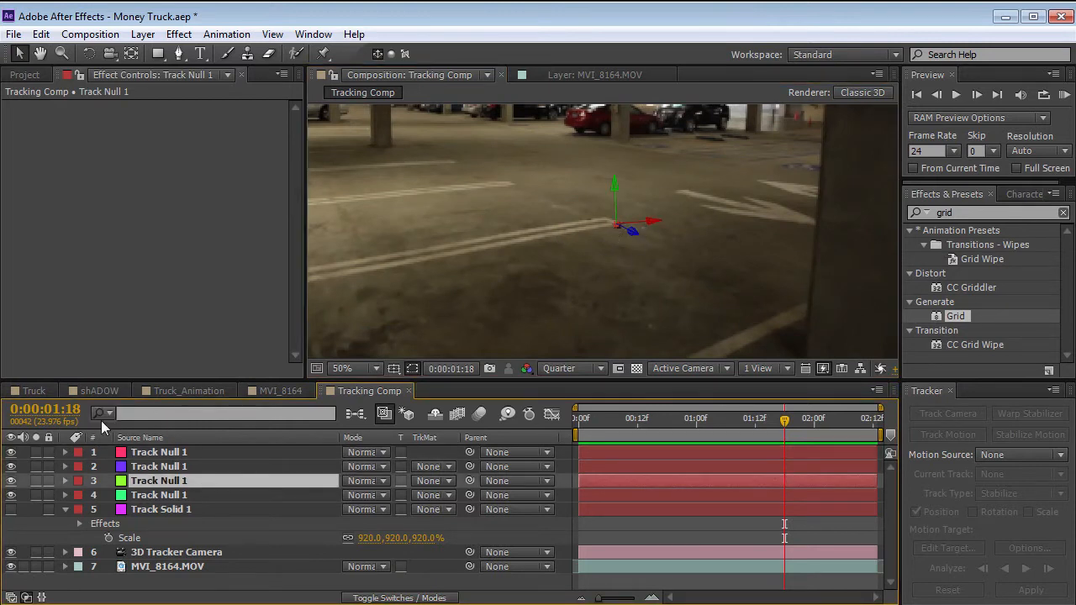
{"action": "key", "text": "p"}
{"action": "left_click", "coordinate": [152, 497]}
{"action": "left_click", "coordinate": [156, 483]}
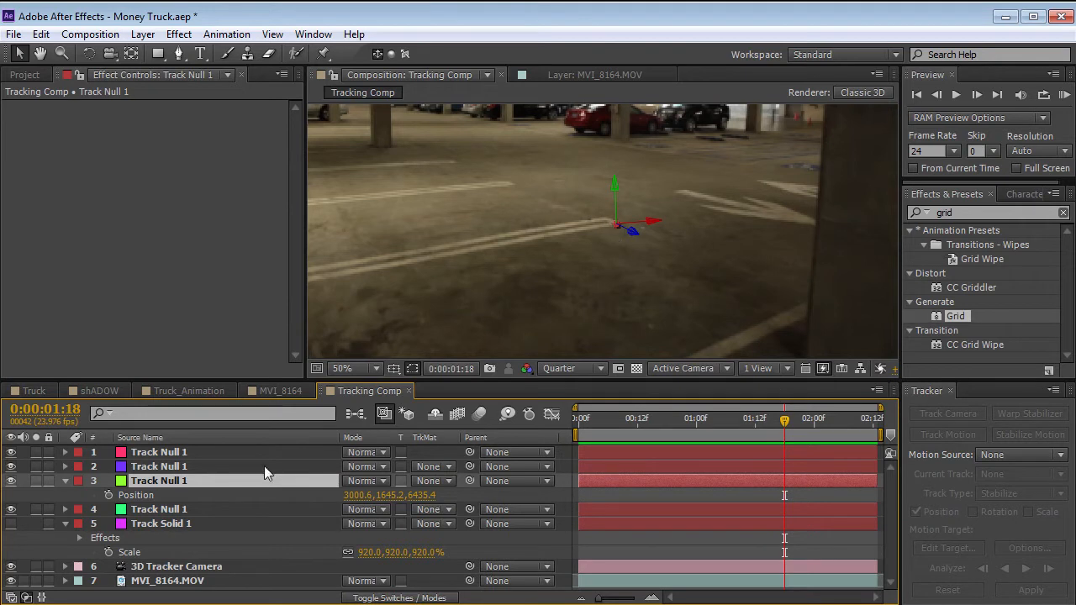
{"action": "key", "text": "Home"}
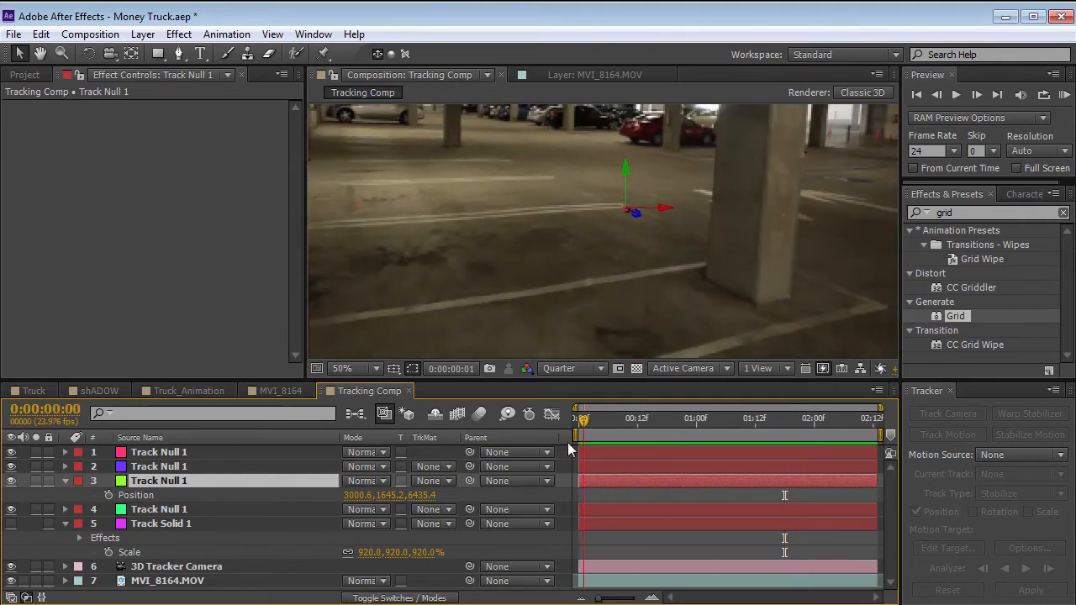
{"action": "scroll", "coordinate": [583, 261], "scroll_direction": "down", "scroll_amount": 2}
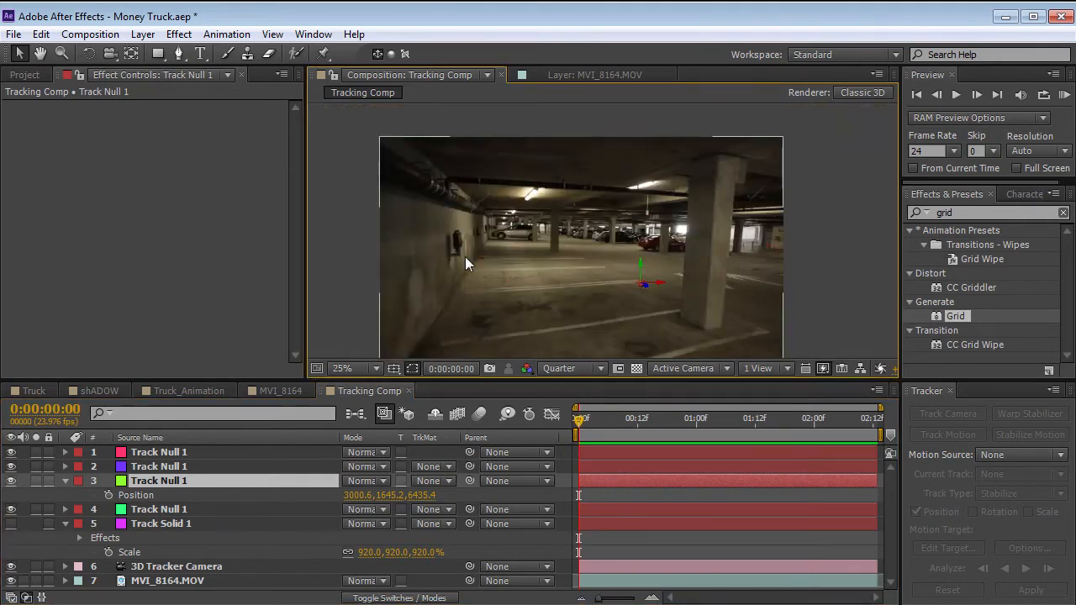
{"action": "left_click", "coordinate": [142, 33]}
{"action": "mouse_move", "coordinate": [150, 57]}
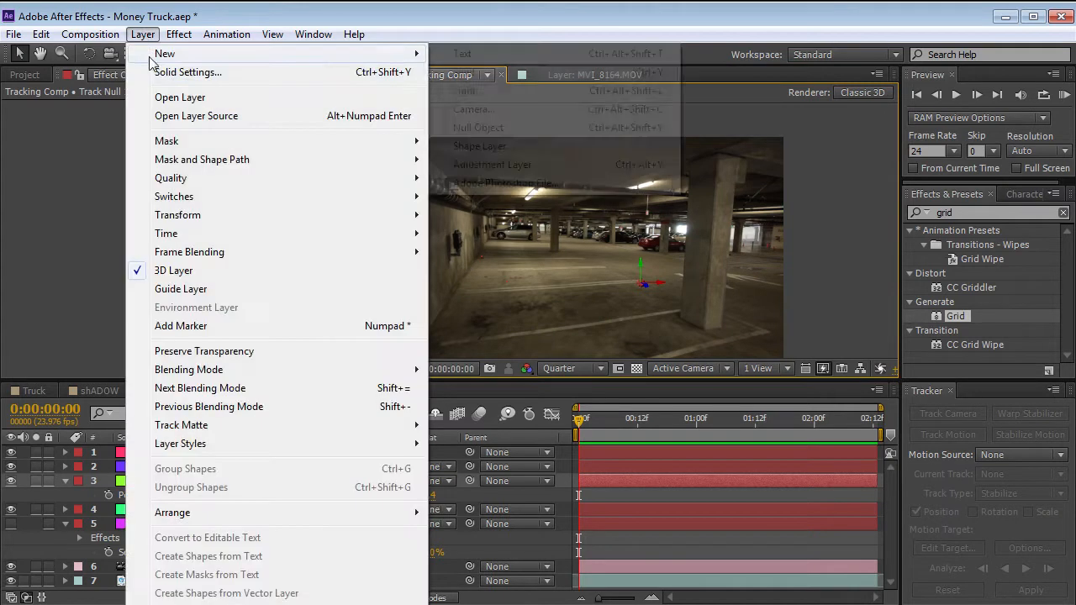
{"action": "left_click", "coordinate": [441, 128]}
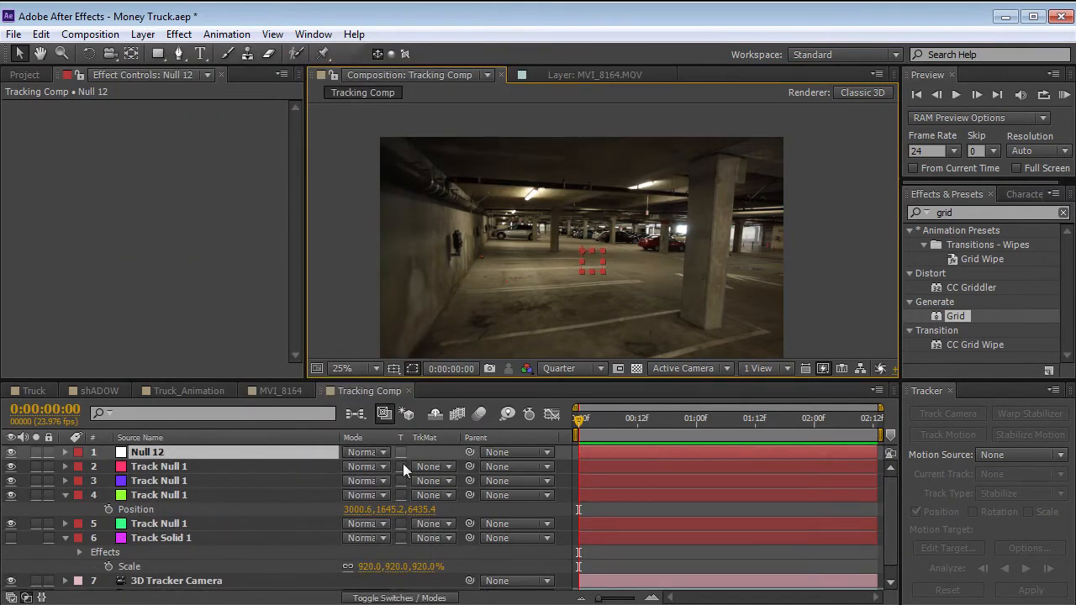
{"action": "key", "text": "F4"}
{"action": "left_click", "coordinate": [437, 452]}
{"action": "mouse_move", "coordinate": [574, 426]}
{"action": "left_mouse_down"}
{"action": "mouse_move", "coordinate": [628, 414]}
{"action": "mouse_move", "coordinate": [677, 416]}
{"action": "mouse_move", "coordinate": [609, 417]}
{"action": "mouse_move", "coordinate": [623, 426]}
{"action": "mouse_move", "coordinate": [812, 420]}
{"action": "mouse_move", "coordinate": [745, 443]}
{"action": "mouse_move", "coordinate": [579, 446]}
{"action": "left_mouse_up"}
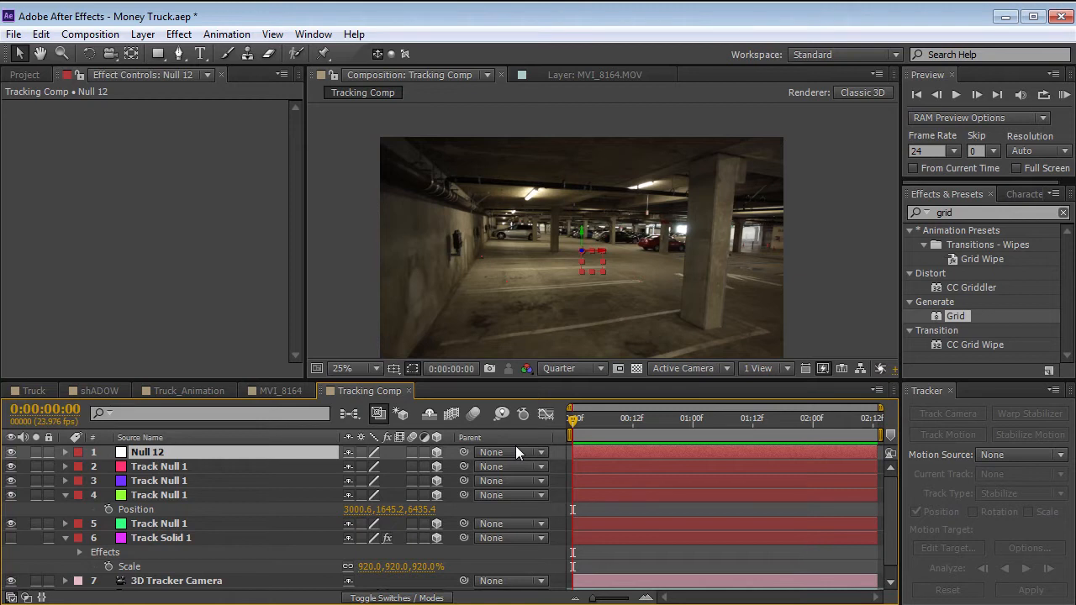
{"action": "mouse_move", "coordinate": [584, 430]}
{"action": "left_mouse_down"}
{"action": "mouse_move", "coordinate": [803, 417]}
{"action": "mouse_move", "coordinate": [573, 425]}
{"action": "left_mouse_up"}
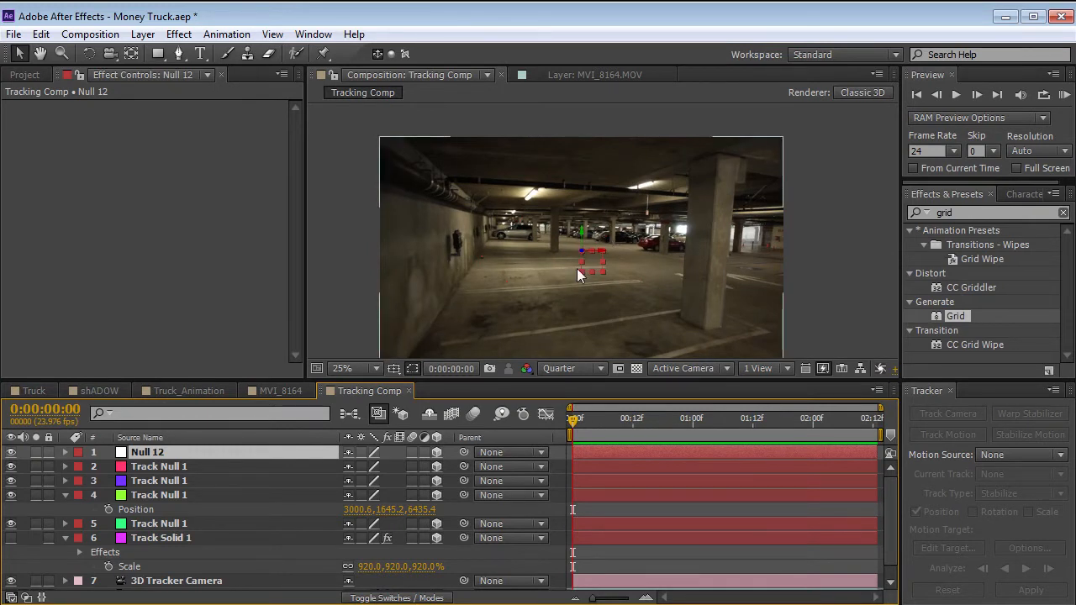
{"action": "left_click_drag", "start_coordinate": [574, 417], "coordinate": [822, 417]}
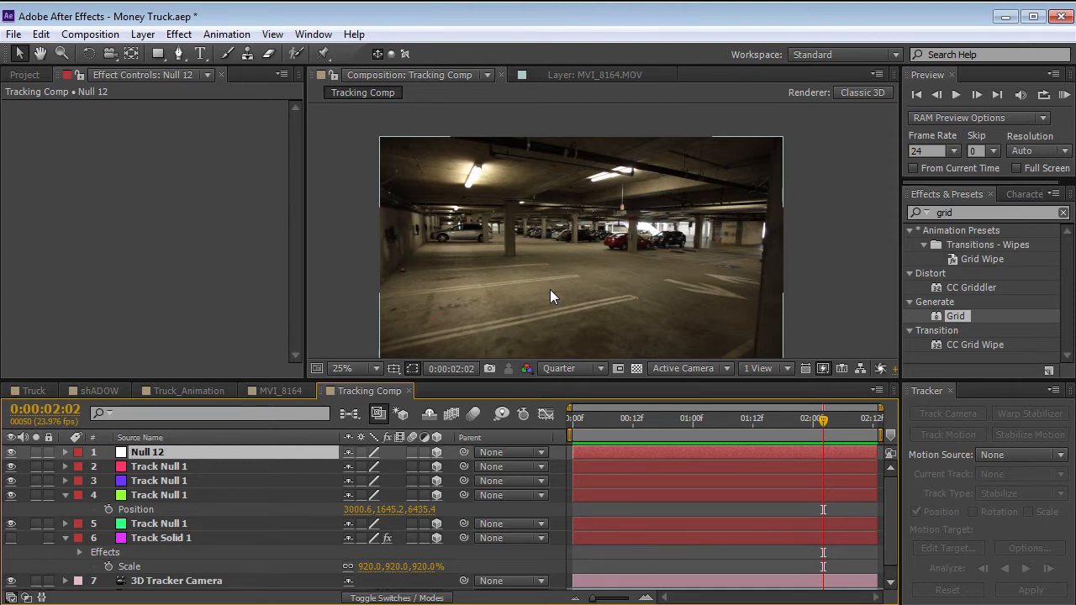
{"action": "left_click", "coordinate": [572, 418]}
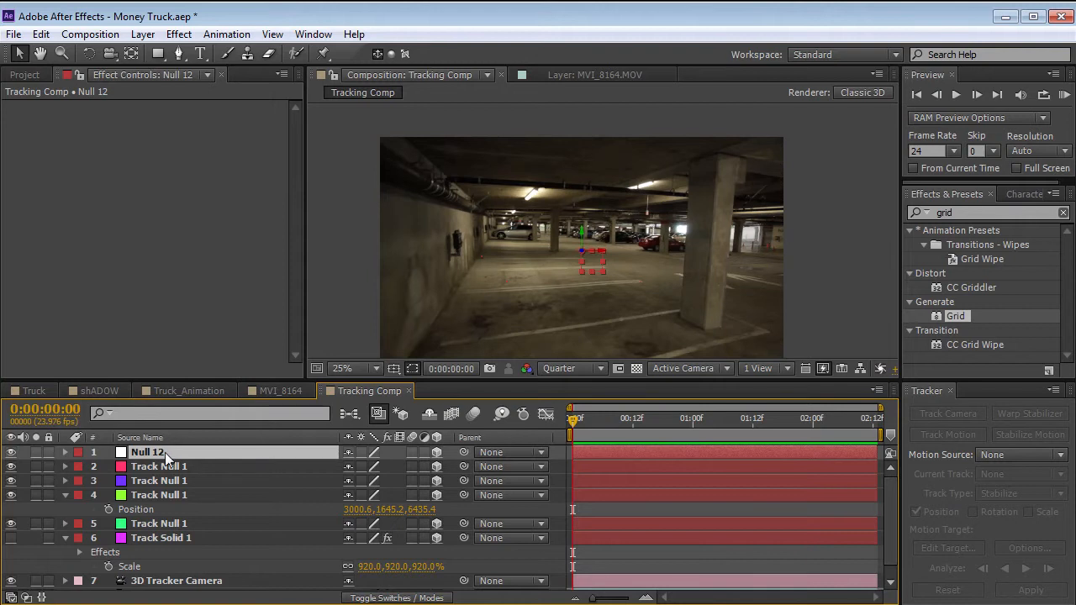
{"action": "key", "text": "Delete"}
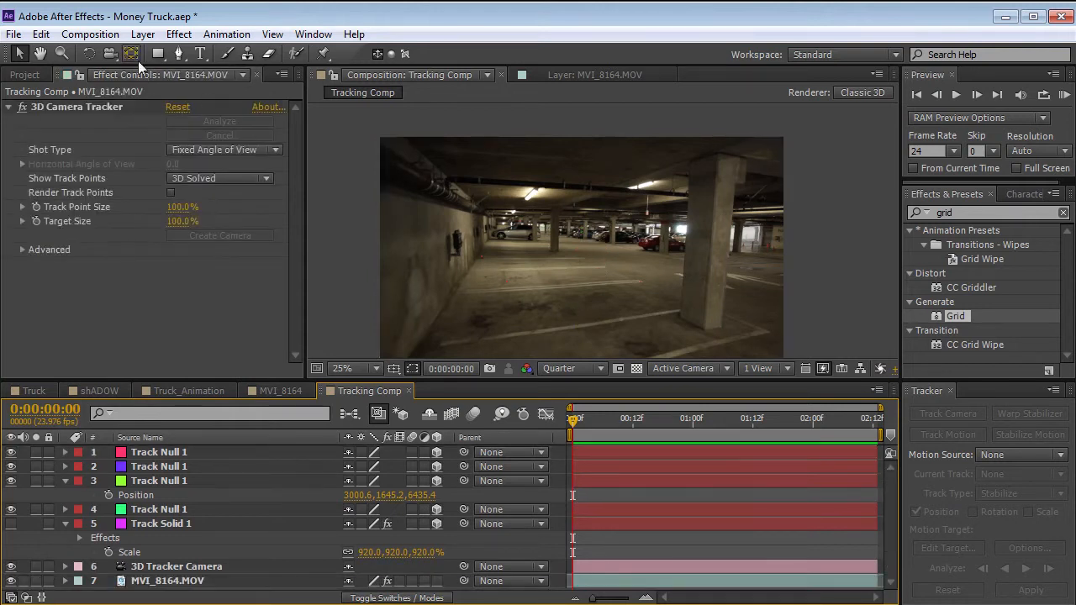
Create a new null object in the Tracking Comp and make it a 3D layer.
{"action": "left_click", "coordinate": [142, 34]}
{"action": "mouse_move", "coordinate": [168, 53]}
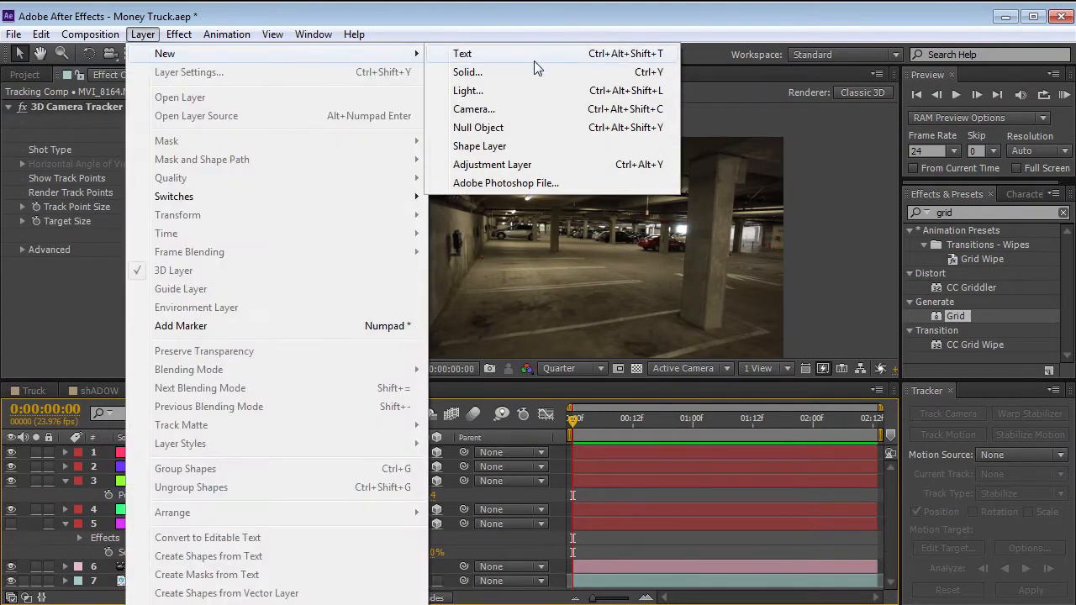
{"action": "left_click", "coordinate": [476, 127]}
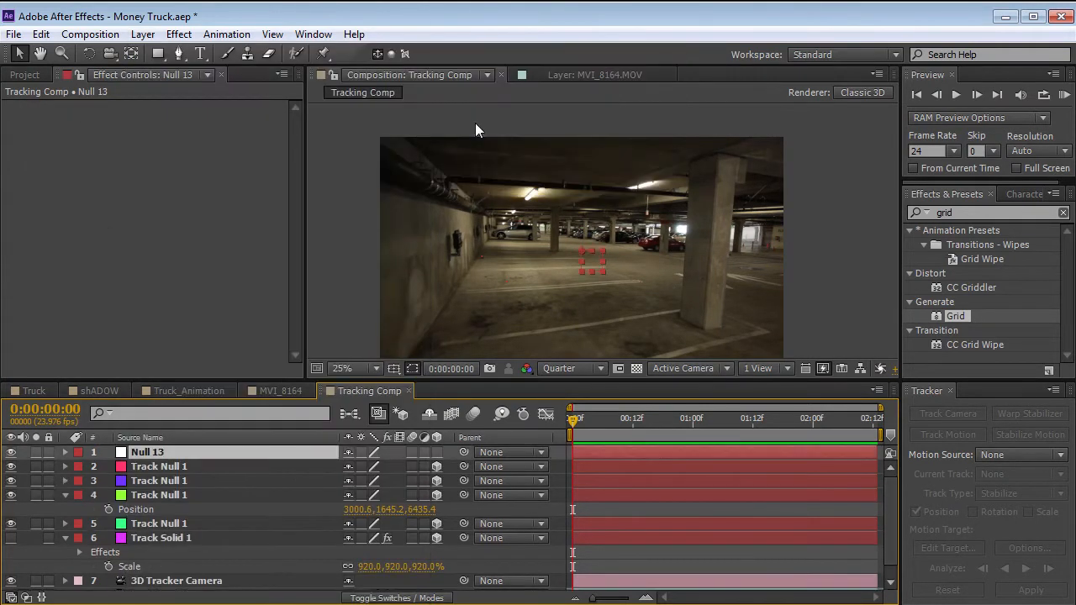
{"action": "left_click", "coordinate": [437, 451]}
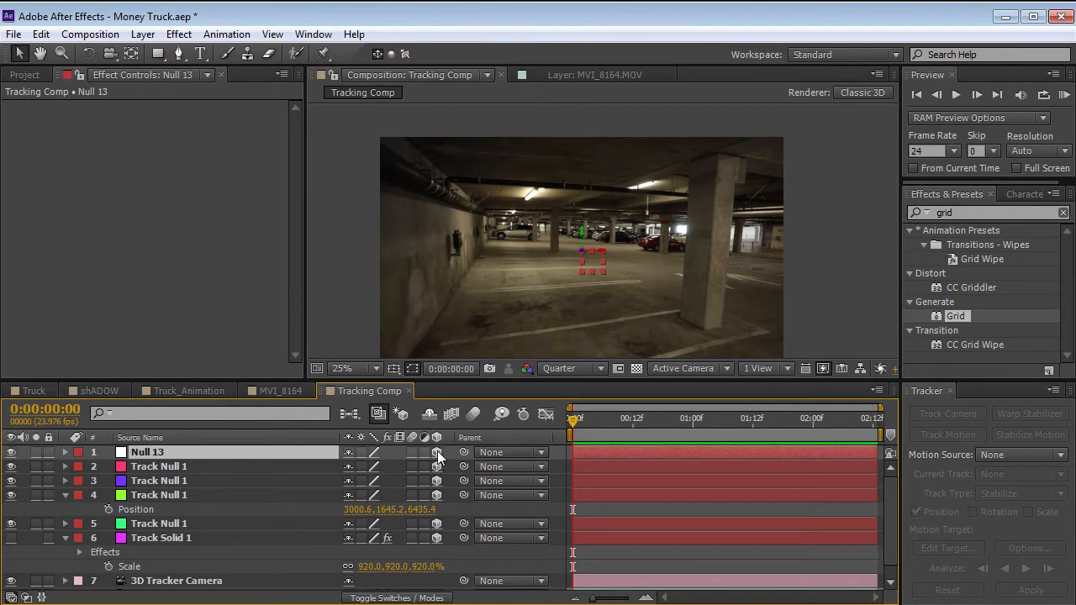
Collapse the layer properties and parent the four track nulls, Track Solid 1 and the 3D Tracker Camera to the new null.
{"action": "left_click", "coordinate": [179, 467]}
{"action": "left_click", "coordinate": [65, 495]}
{"action": "left_click", "coordinate": [65, 523]}
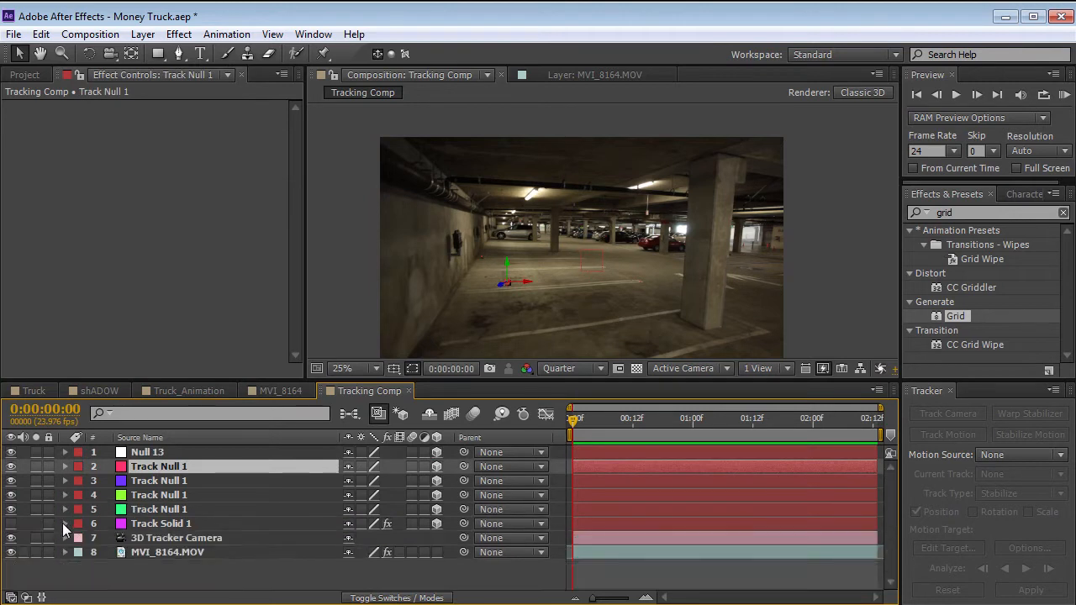
{"action": "left_click", "coordinate": [177, 538], "text": "shift"}
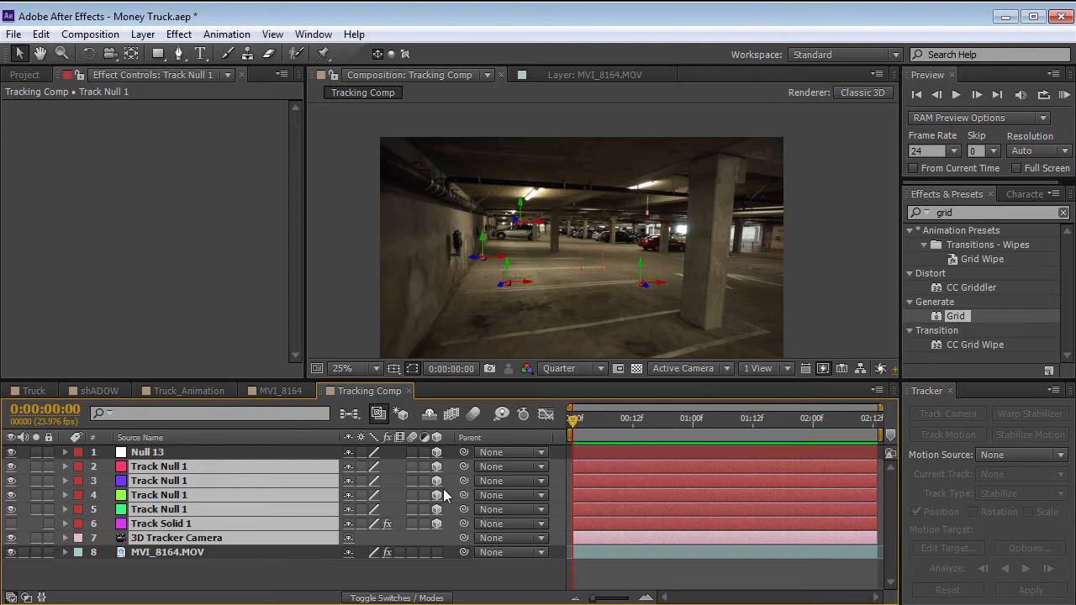
{"action": "left_click_drag", "start_coordinate": [463, 466], "coordinate": [159, 451]}
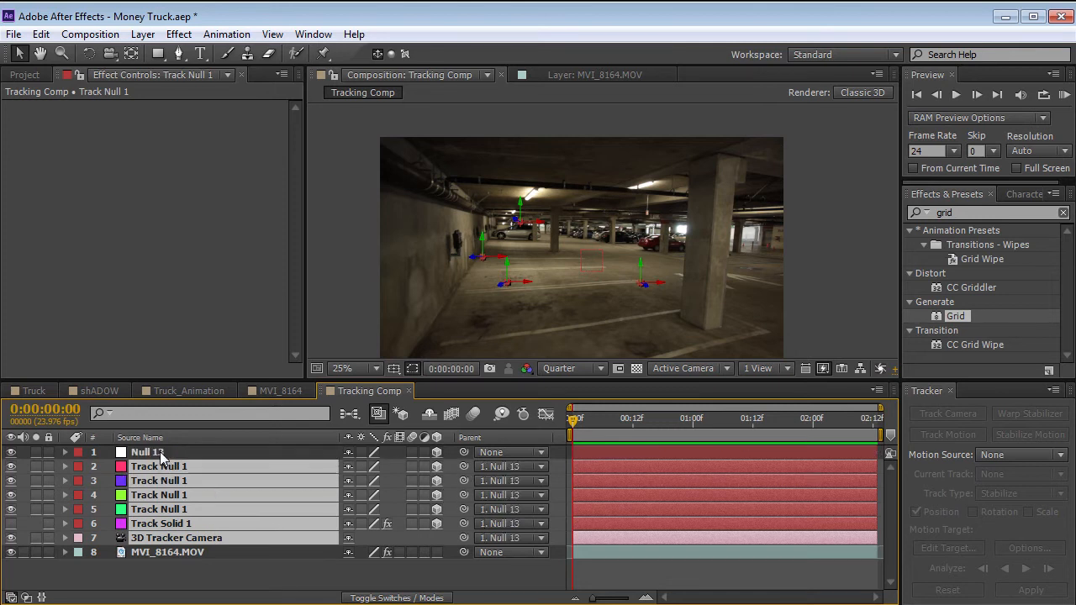
Select the parent null, switch the composition to the Top view and turn on the Title/Action Safe guides.
{"action": "left_click", "coordinate": [160, 451]}
{"action": "middle_click", "coordinate": [565, 306]}
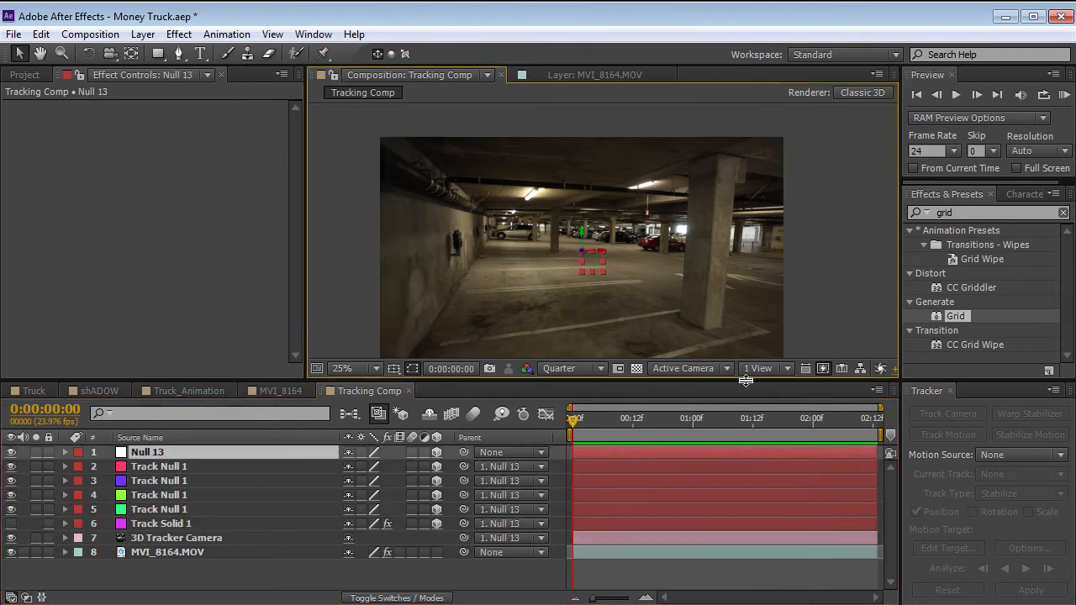
{"action": "left_click", "coordinate": [677, 371]}
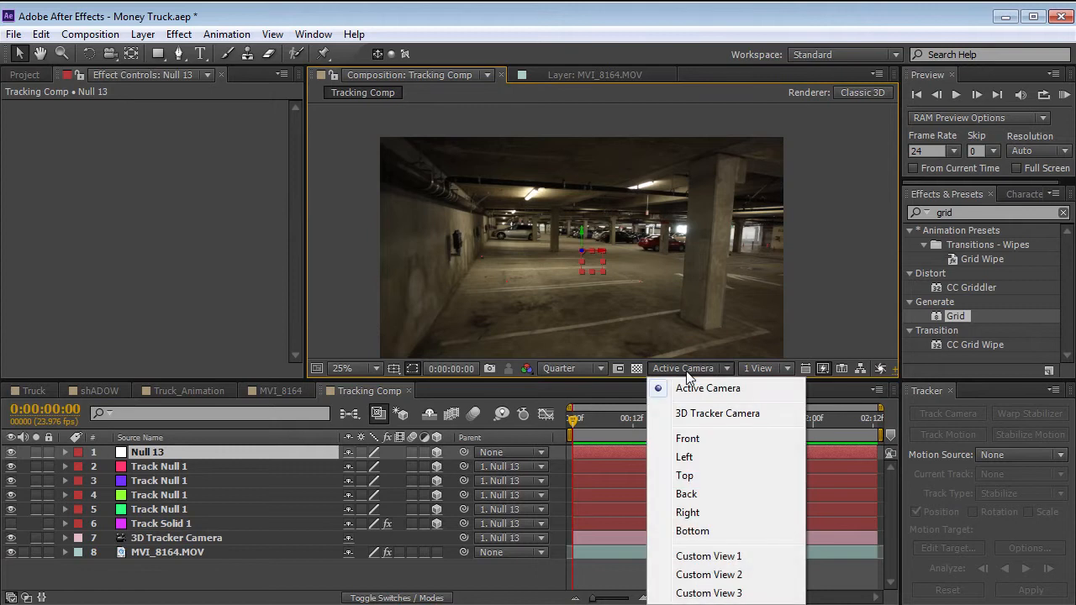
{"action": "left_click", "coordinate": [685, 476]}
{"action": "scroll", "coordinate": [629, 238], "scroll_direction": "down", "scroll_amount": 1}
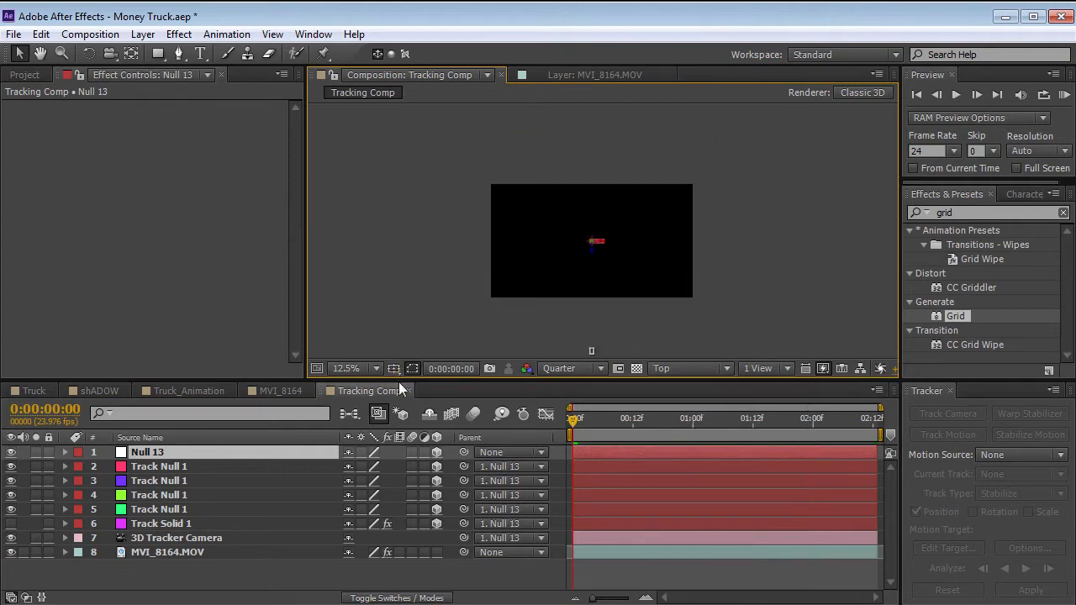
{"action": "left_click", "coordinate": [393, 369]}
{"action": "left_click", "coordinate": [450, 388]}
{"action": "scroll", "coordinate": [621, 280], "scroll_direction": "up", "scroll_amount": 4}
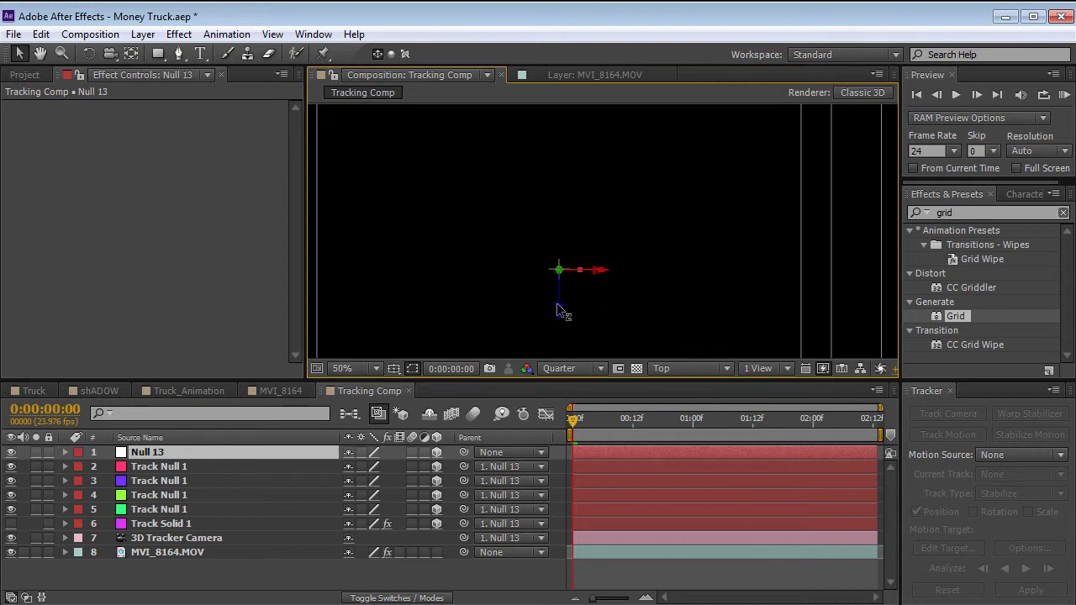
Maximize the composition viewer and examine from above where the parent null lies relative to the tracked nulls.
{"action": "left_click", "coordinate": [590, 568]}
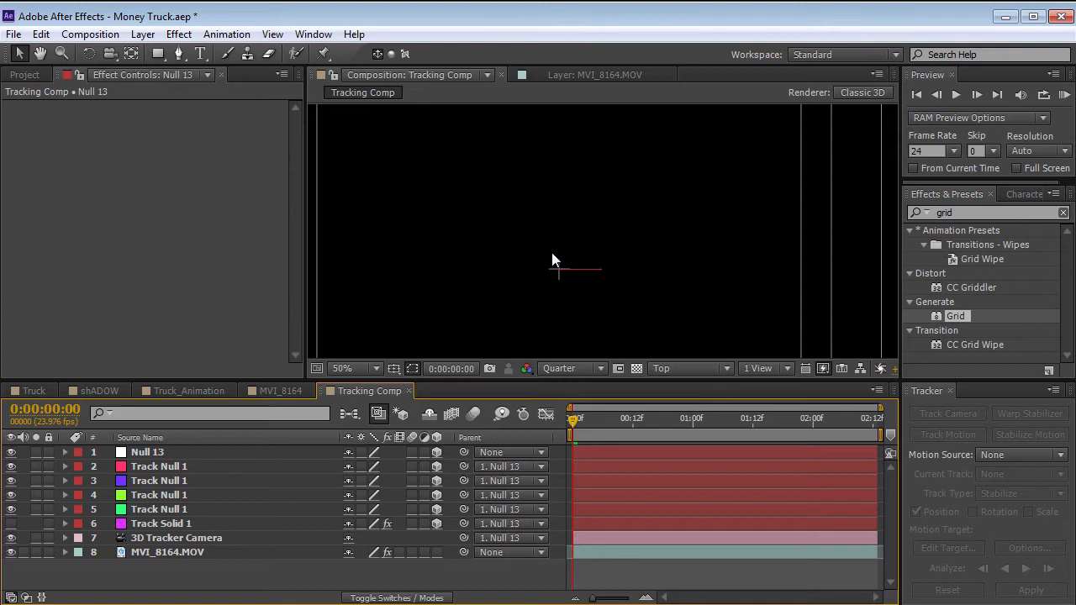
{"action": "scroll", "coordinate": [555, 257], "scroll_direction": "down", "scroll_amount": 4}
{"action": "left_click", "coordinate": [152, 454]}
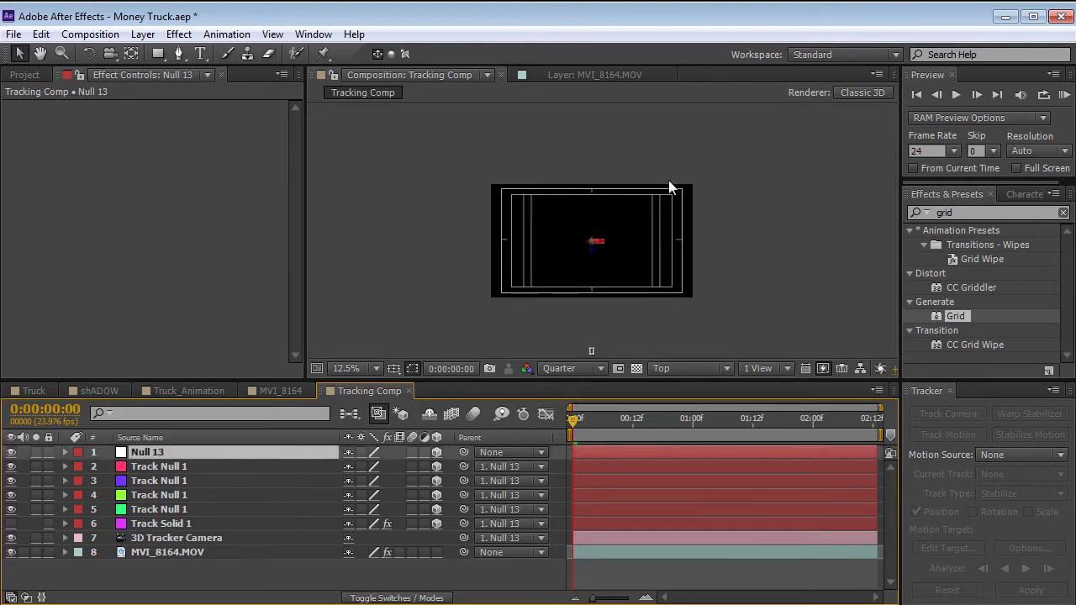
{"action": "scroll", "coordinate": [618, 266], "scroll_direction": "down", "scroll_amount": 2}
{"action": "key", "text": "grave"}
{"action": "key", "text": "h"}
{"action": "left_click_drag", "start_coordinate": [558, 210], "coordinate": [549, 379]}
{"action": "key", "text": "v"}
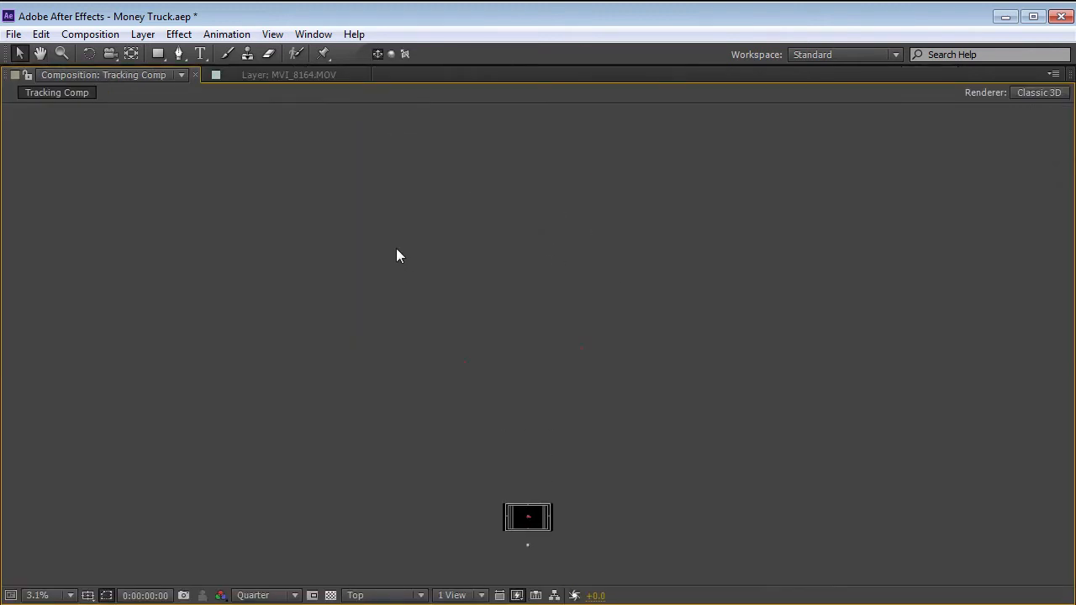
{"action": "key", "text": "space"}
{"action": "left_click_drag", "start_coordinate": [552, 527], "coordinate": [540, 425]}
{"action": "scroll", "coordinate": [540, 425], "scroll_direction": "up", "scroll_amount": 3}
{"action": "left_click_drag", "start_coordinate": [512, 535], "coordinate": [565, 235]}
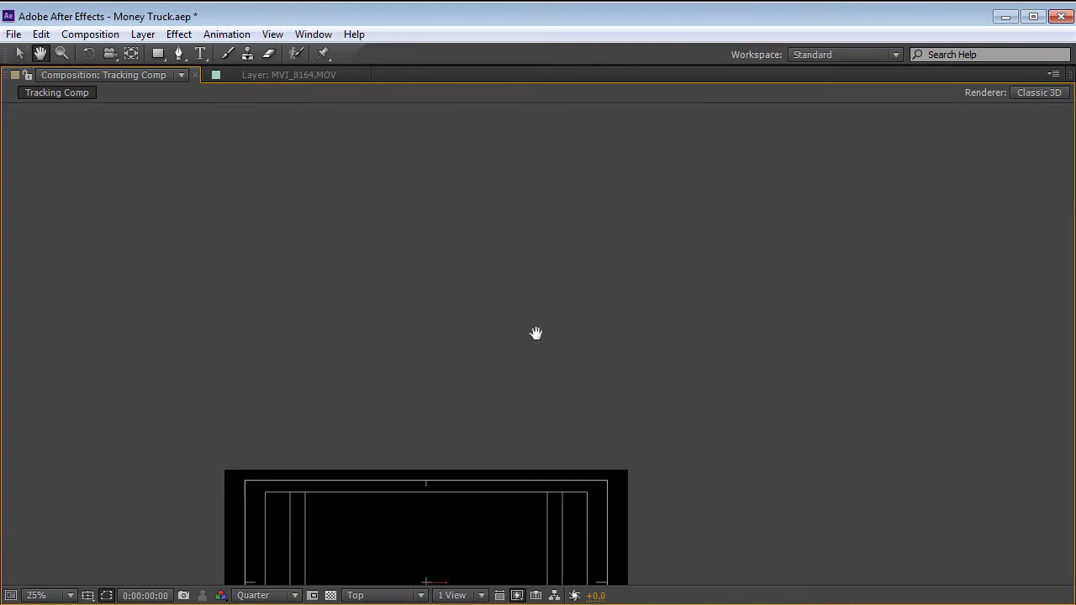
{"action": "left_click_drag", "start_coordinate": [506, 514], "coordinate": [549, 304]}
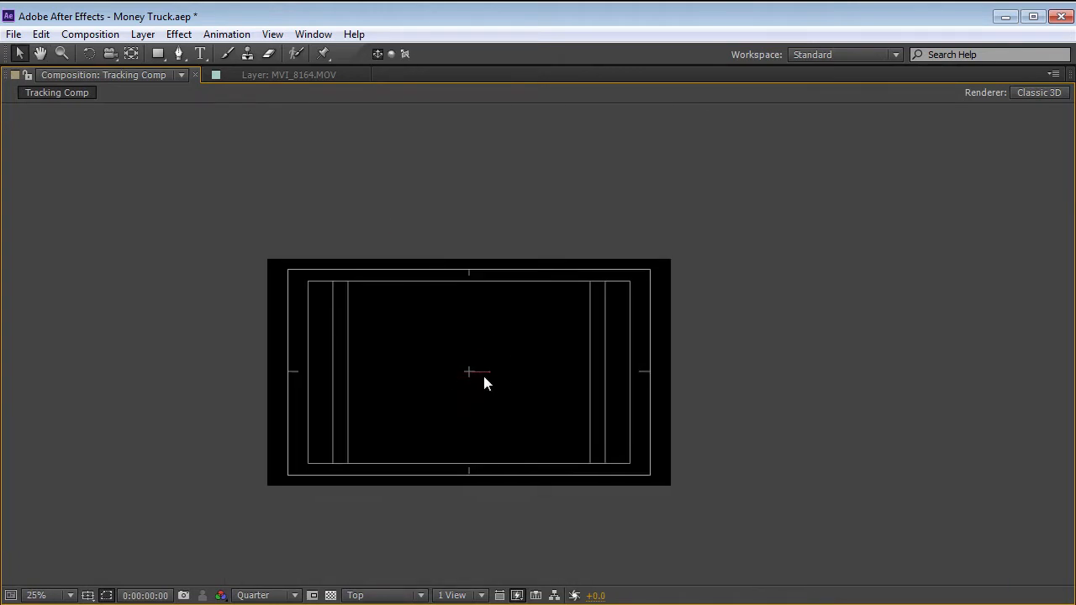
{"action": "scroll", "coordinate": [535, 312], "scroll_direction": "down", "scroll_amount": 5}
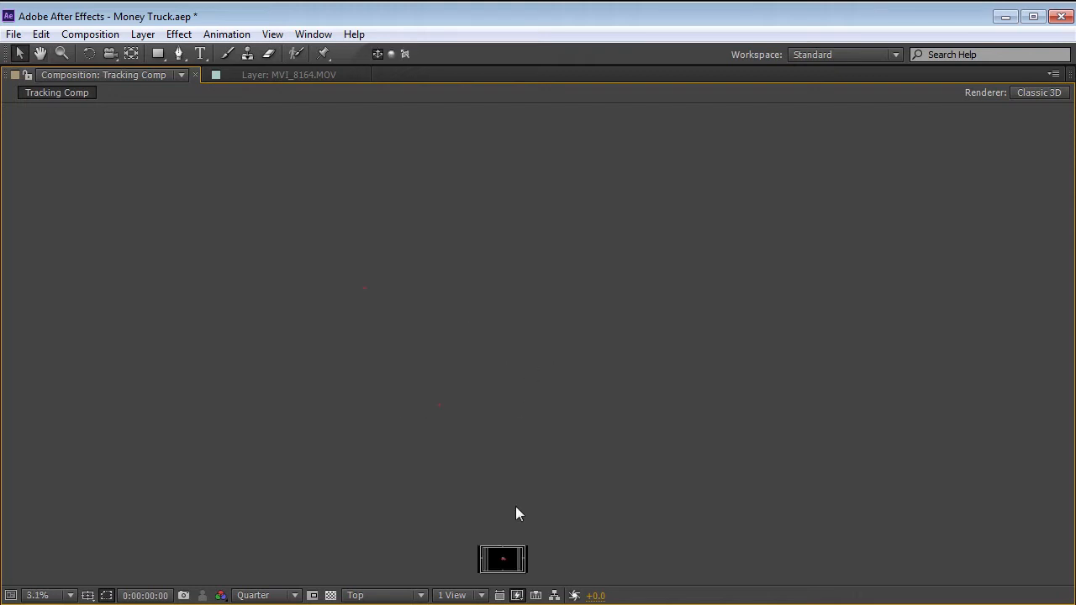
Restore the normal panel layout and reduce the parent null's scale to 80%.
{"action": "key", "text": "space"}
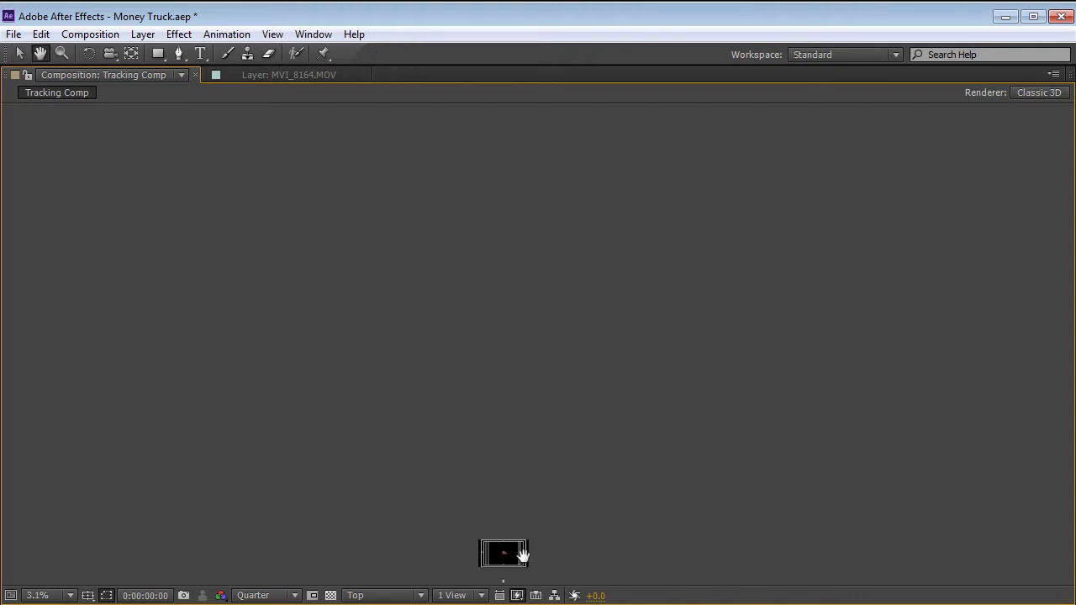
{"action": "left_click_drag", "start_coordinate": [521, 555], "coordinate": [530, 430]}
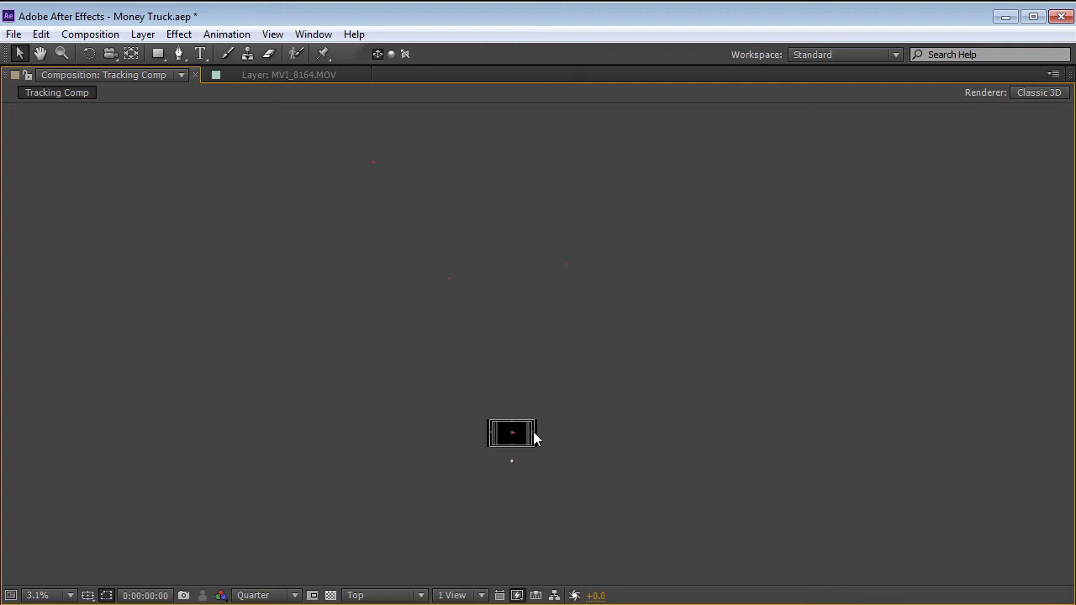
{"action": "scroll", "coordinate": [533, 433], "scroll_direction": "up", "scroll_amount": 1}
{"action": "key", "text": "space"}
{"action": "left_click_drag", "start_coordinate": [510, 518], "coordinate": [521, 335]}
{"action": "scroll", "coordinate": [502, 368], "scroll_direction": "up", "scroll_amount": 1}
{"action": "key", "text": "grave"}
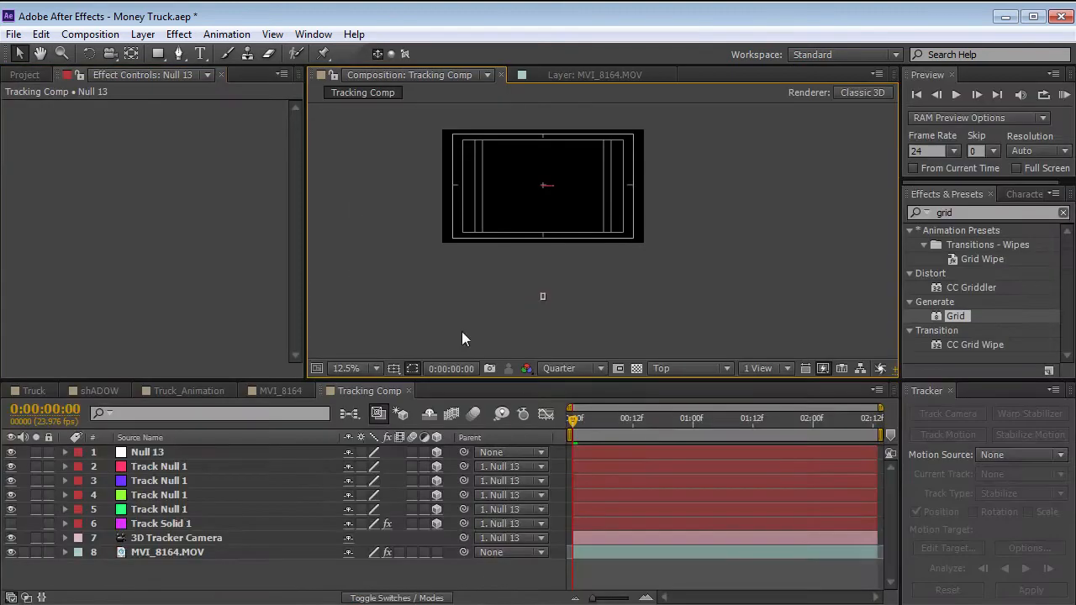
{"action": "left_click", "coordinate": [151, 454]}
{"action": "key", "text": "s"}
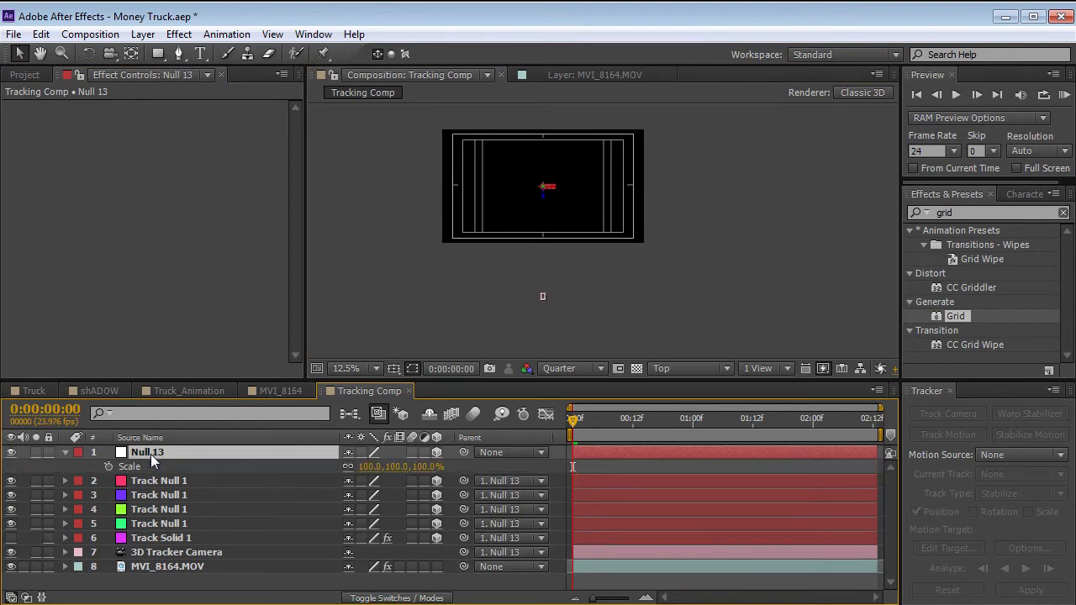
{"action": "mouse_move", "coordinate": [401, 467]}
{"action": "left_mouse_down"}
{"action": "mouse_move", "coordinate": [342, 467]}
{"action": "mouse_move", "coordinate": [454, 462]}
{"action": "mouse_move", "coordinate": [386, 465]}
{"action": "left_mouse_up"}
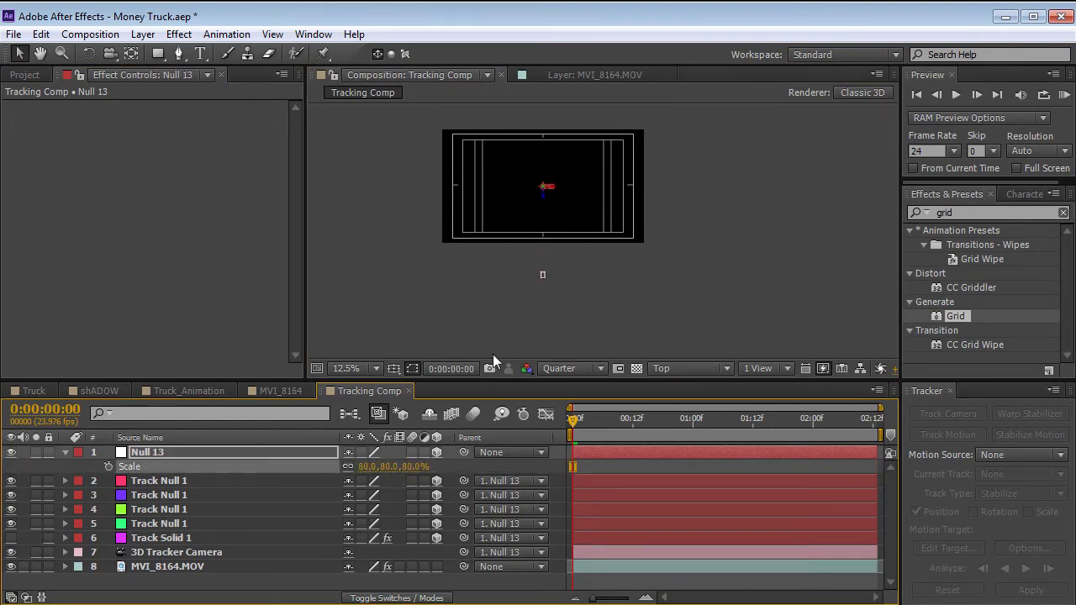
Set the parent null's scale to 5% so the whole tracked scene shrinks into the frame.
{"action": "key", "text": "space"}
{"action": "scroll", "coordinate": [586, 236], "scroll_direction": "down", "scroll_amount": 1}
{"action": "left_click_drag", "start_coordinate": [586, 236], "coordinate": [575, 328]}
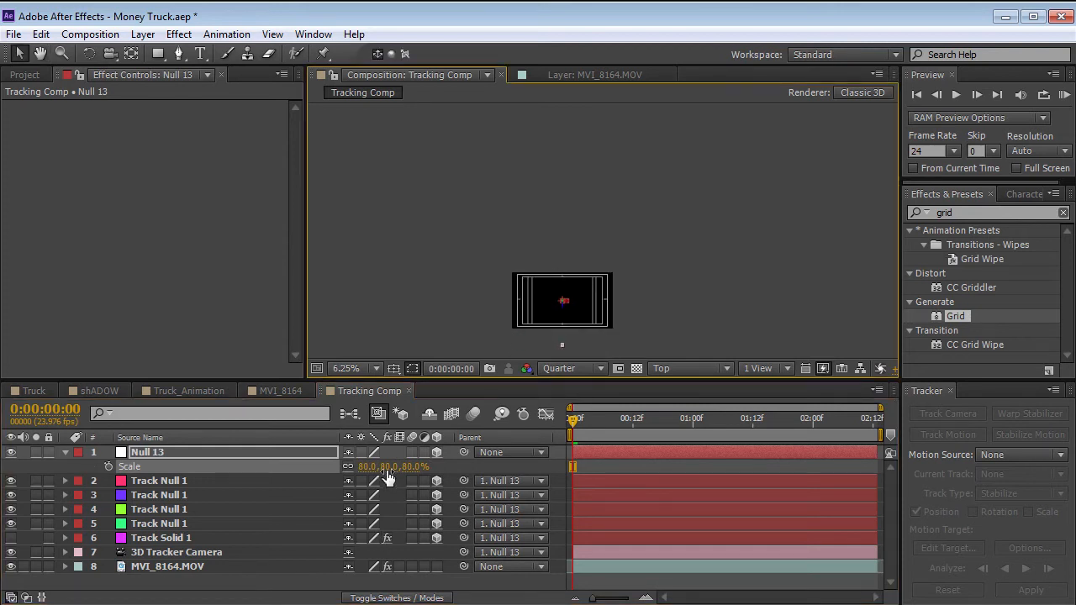
{"action": "left_click_drag", "start_coordinate": [387, 475], "coordinate": [326, 457]}
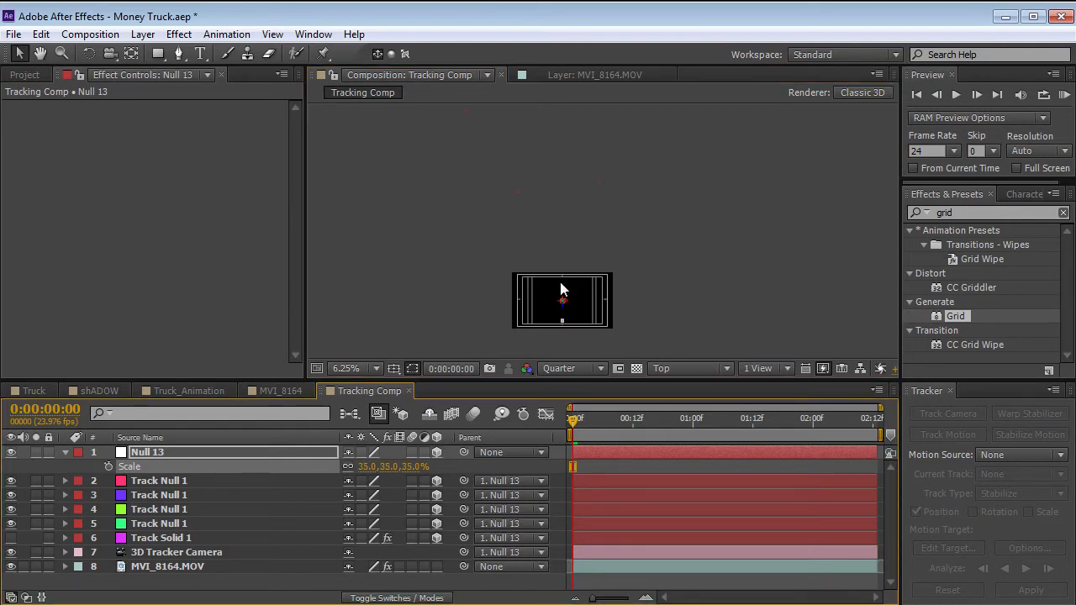
{"action": "left_click_drag", "start_coordinate": [389, 467], "coordinate": [368, 474]}
{"action": "left_click", "coordinate": [384, 468]}
{"action": "type", "text": "5"}
{"action": "key", "text": "Return"}
{"action": "key", "text": "space"}
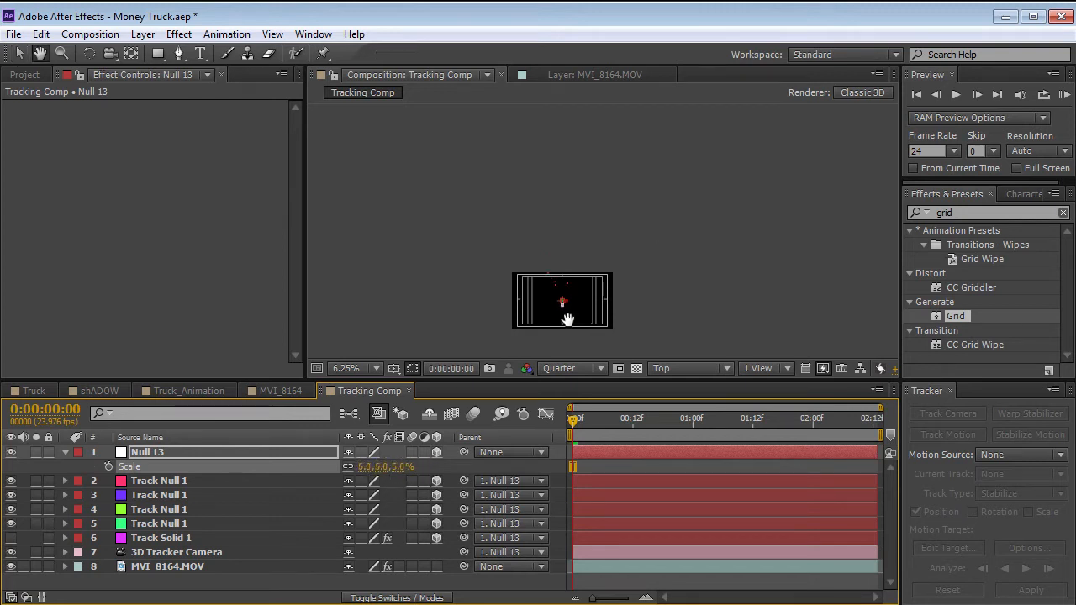
{"action": "scroll", "coordinate": [576, 221], "scroll_direction": "up", "scroll_amount": 5}
{"action": "scroll", "coordinate": [647, 241], "scroll_direction": "down", "scroll_amount": 1}
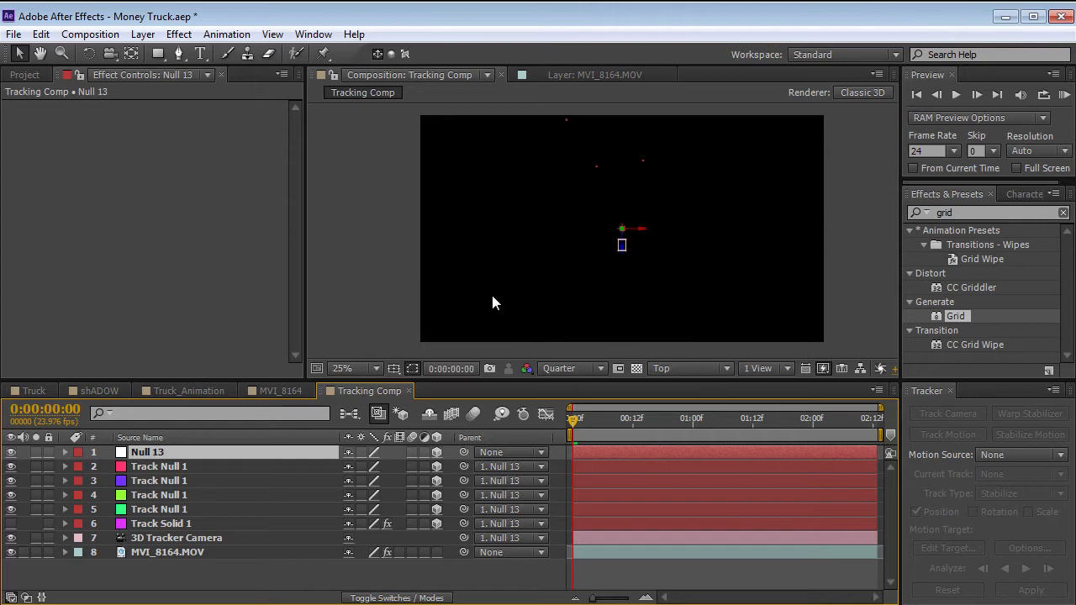
Move the parent null to the frame's lower edge in the Top view with Title/Action Safe guides on, and switch to the Front view.
{"action": "left_click_drag", "start_coordinate": [620, 243], "coordinate": [622, 337]}
{"action": "key", "text": "'"}
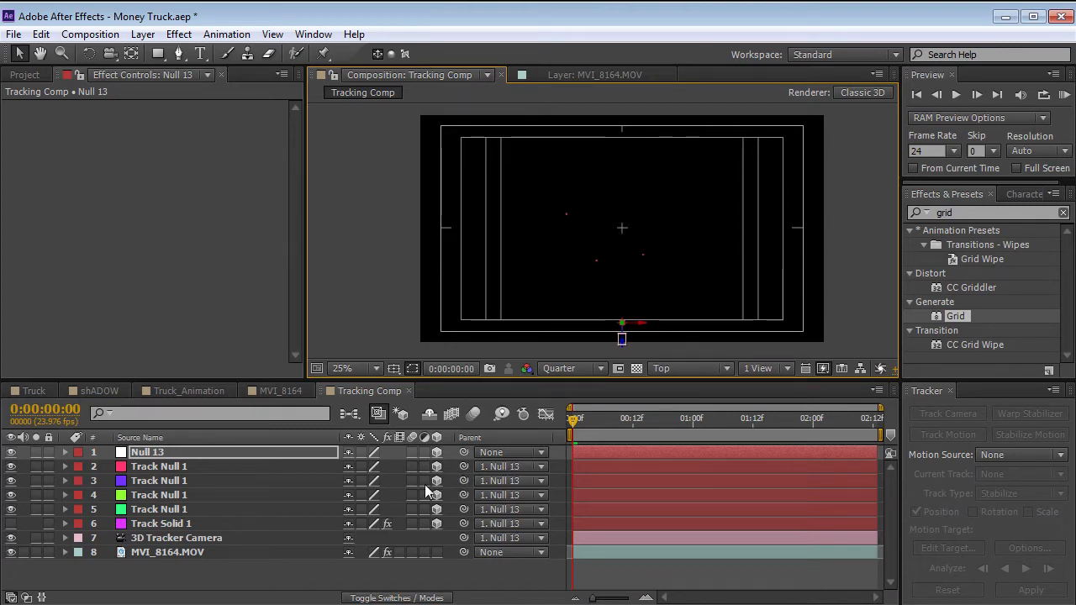
{"action": "left_click", "coordinate": [710, 369]}
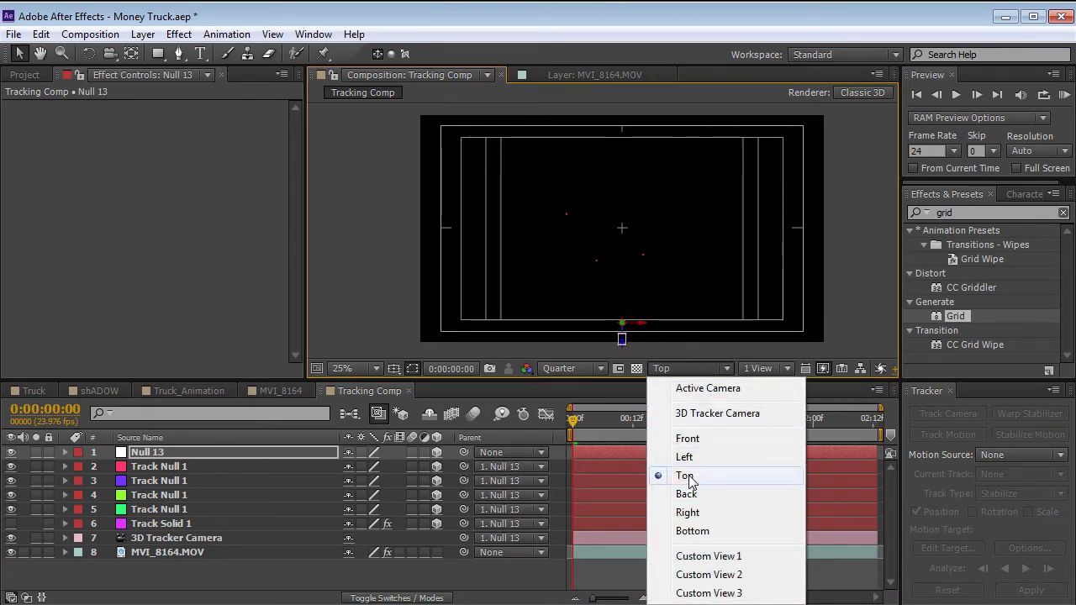
{"action": "left_click", "coordinate": [688, 439]}
{"action": "scroll", "coordinate": [628, 247], "scroll_direction": "up", "scroll_amount": 1}
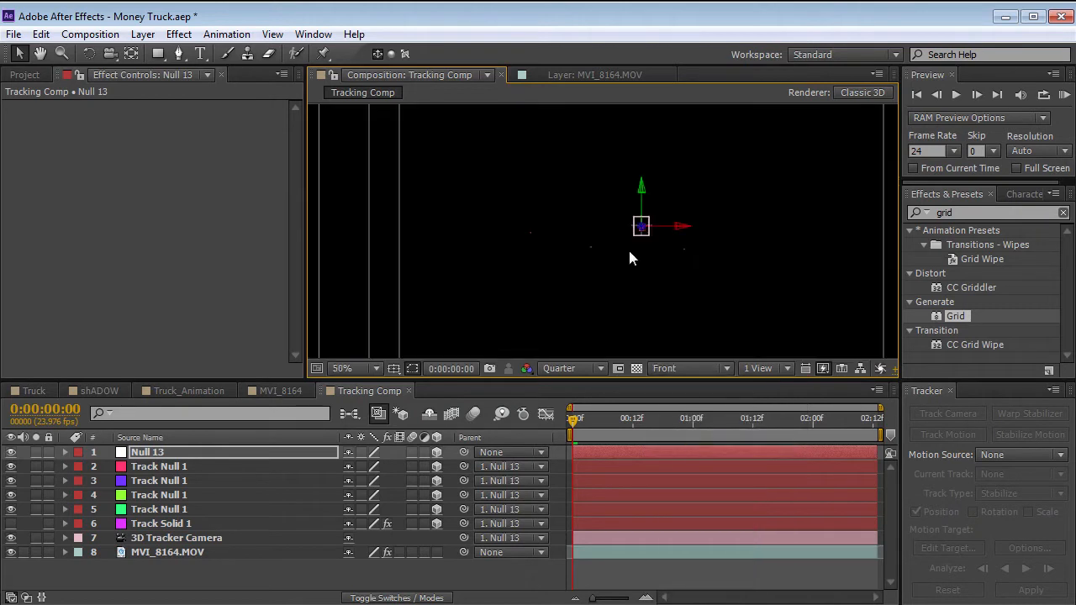
{"action": "scroll", "coordinate": [707, 240], "scroll_direction": "up", "scroll_amount": 1}
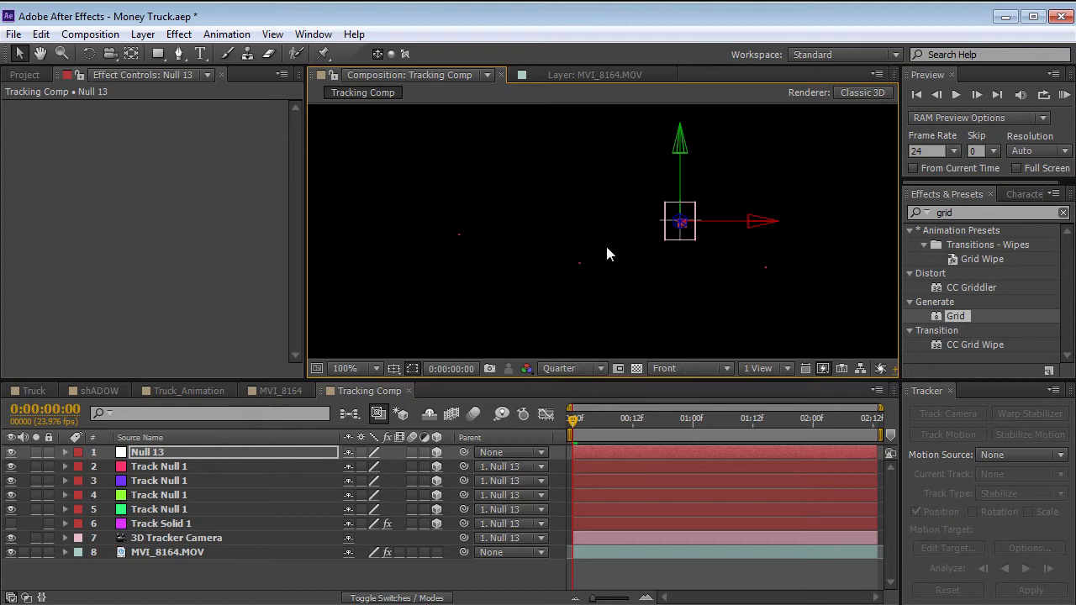
Return to the Active Camera view and scale all four track nulls up to 922%.
{"action": "left_click", "coordinate": [689, 369]}
{"action": "left_click", "coordinate": [685, 383]}
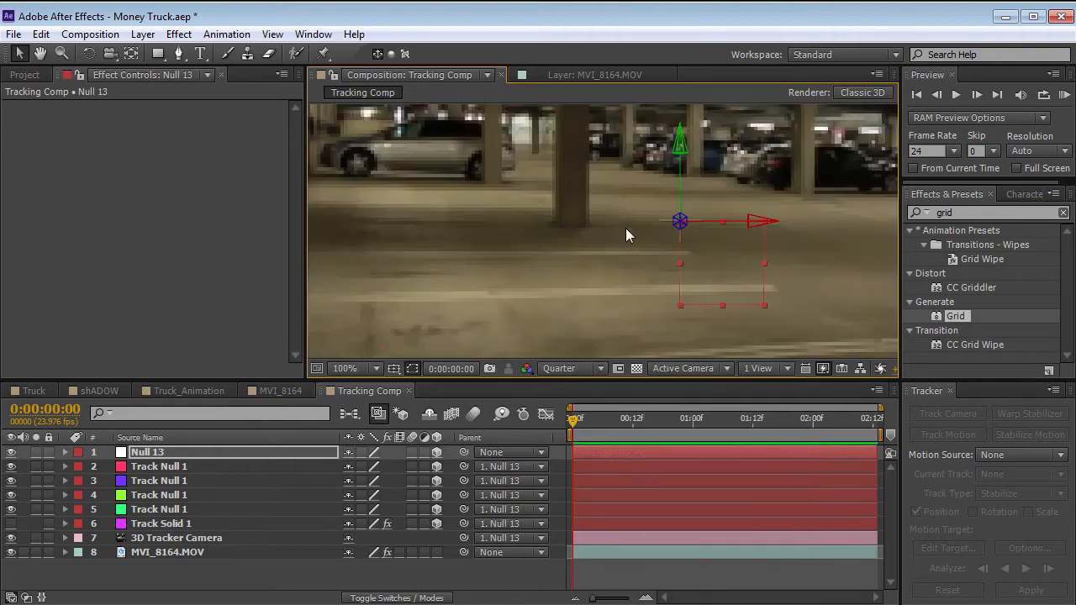
{"action": "scroll", "coordinate": [625, 229], "scroll_direction": "down", "scroll_amount": 2}
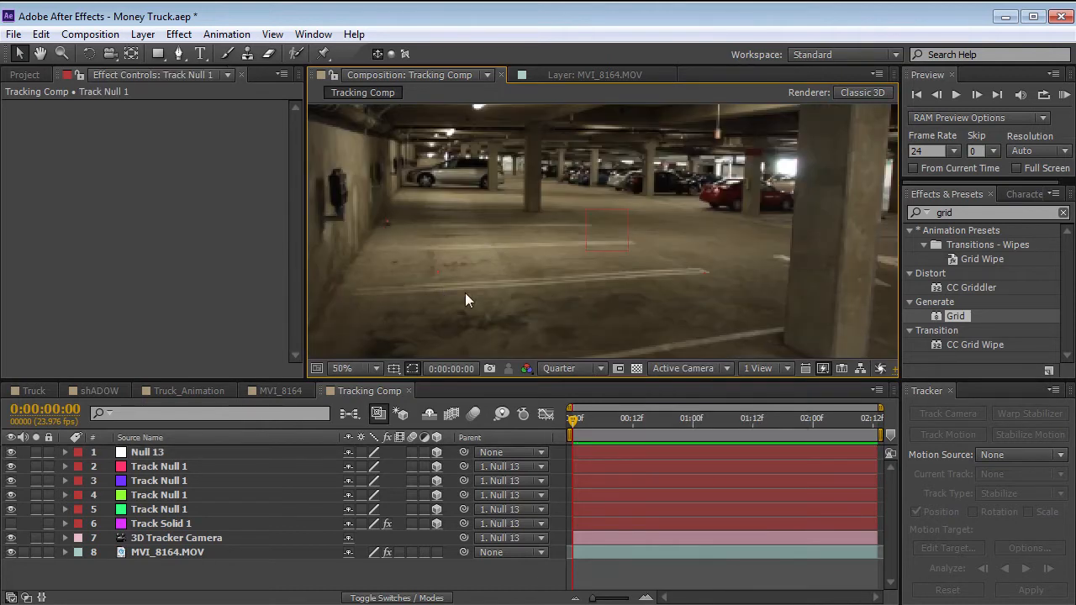
{"action": "left_click", "coordinate": [155, 468]}
{"action": "left_click", "coordinate": [160, 509], "text": "shift"}
{"action": "key", "text": "s"}
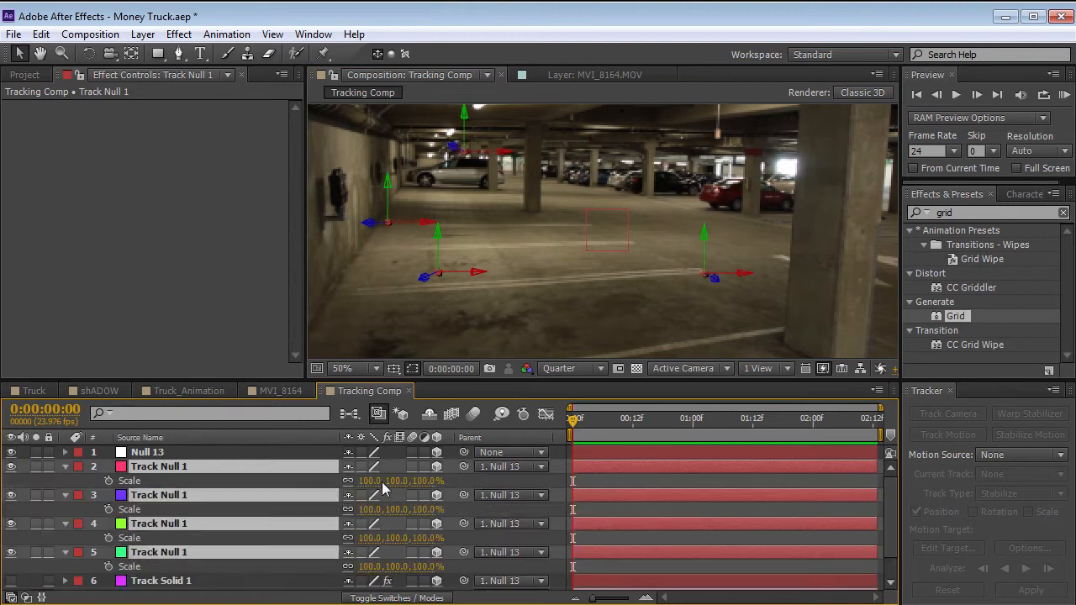
{"action": "left_click_drag", "start_coordinate": [381, 487], "coordinate": [680, 343]}
{"action": "left_click_drag", "start_coordinate": [604, 429], "coordinate": [572, 454]}
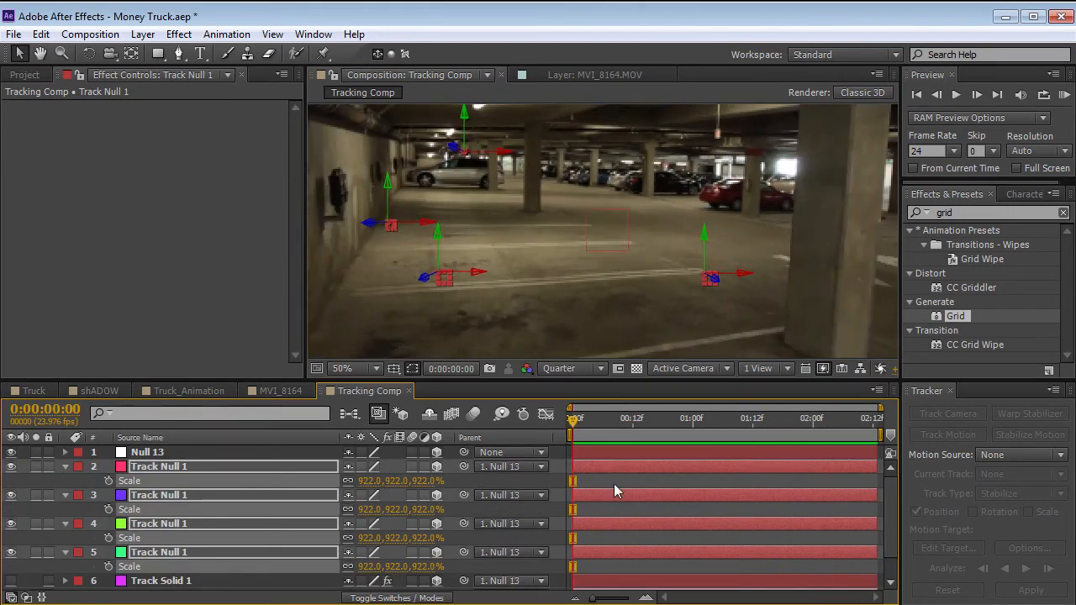
{"action": "left_click", "coordinate": [614, 484]}
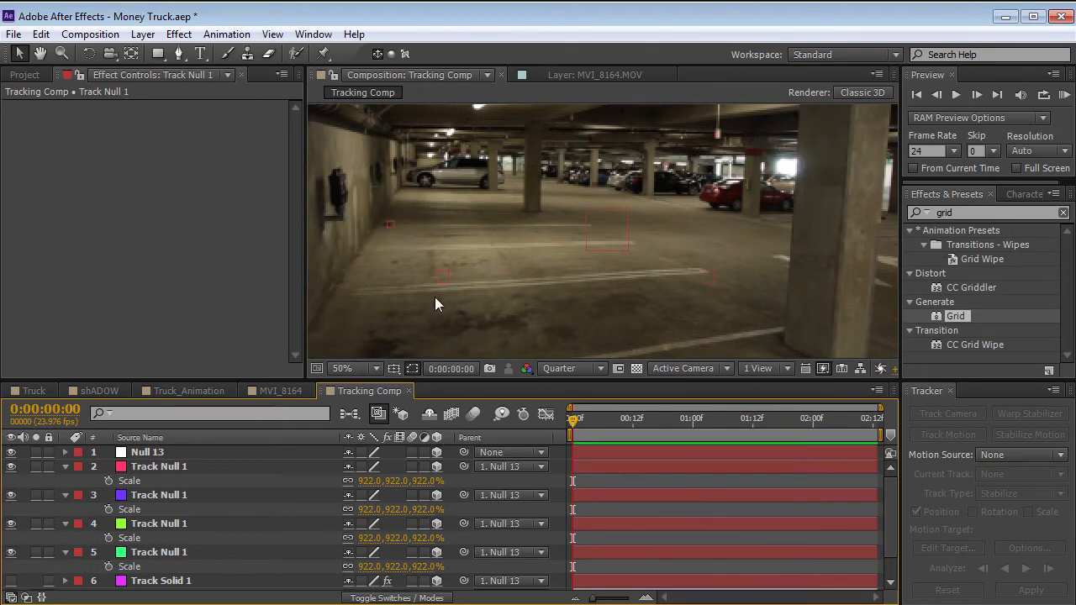
Select the three track nulls lying on the garage floor and switch to the Front view.
{"action": "left_click", "coordinate": [391, 227]}
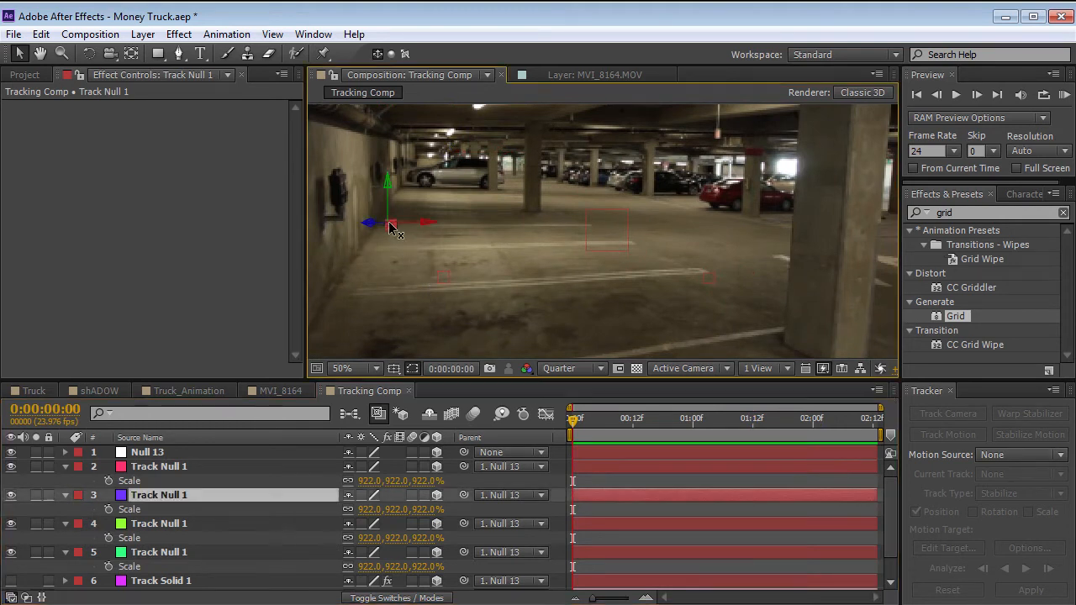
{"action": "left_click", "coordinate": [441, 278], "text": "shift"}
{"action": "left_click", "coordinate": [711, 277], "text": "shift"}
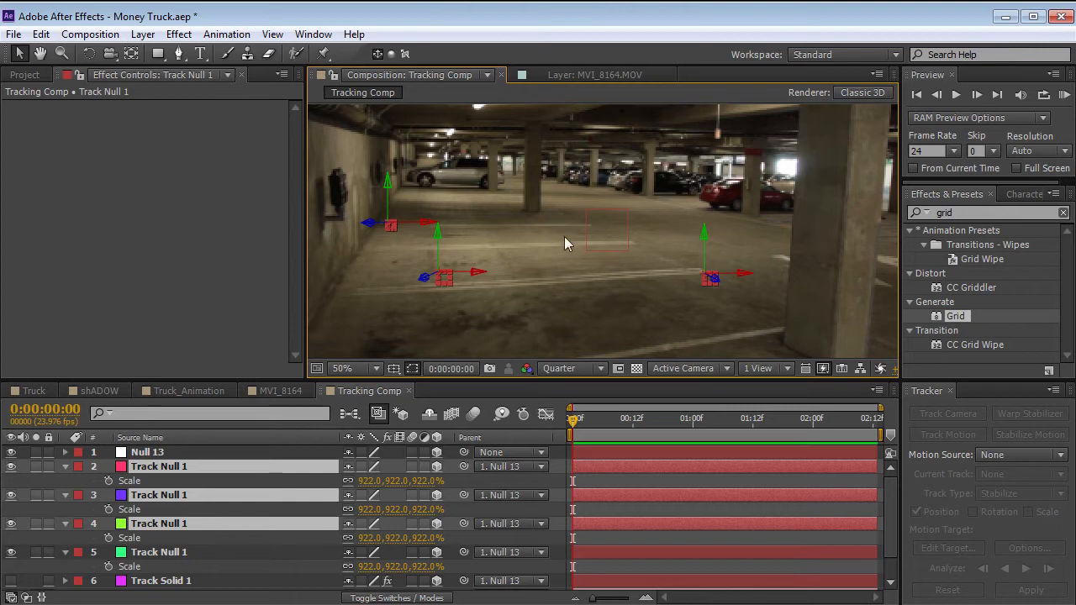
{"action": "left_click", "coordinate": [687, 368]}
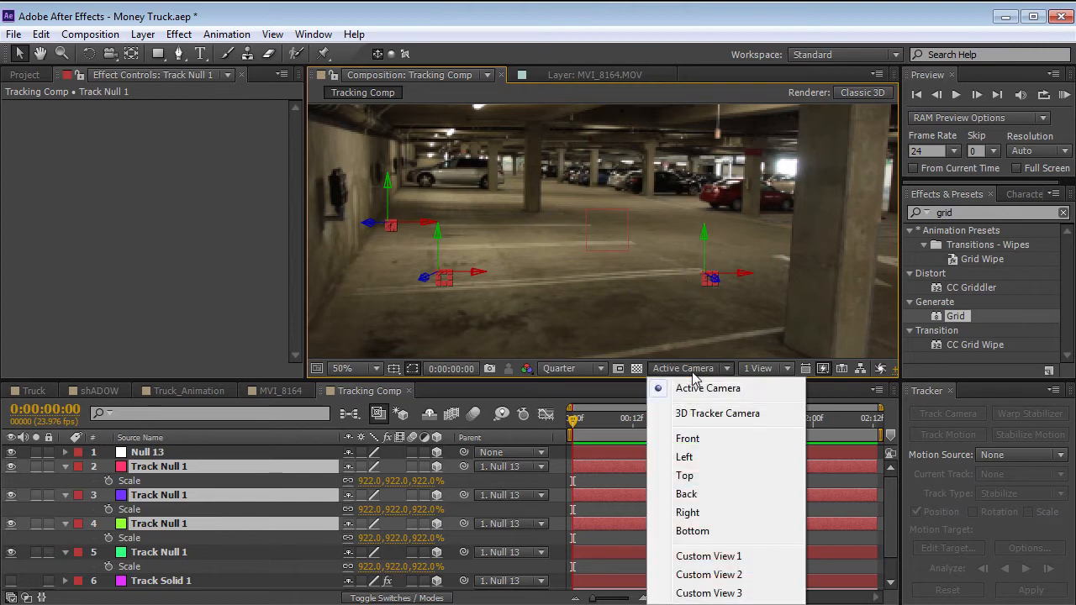
{"action": "left_click", "coordinate": [687, 438]}
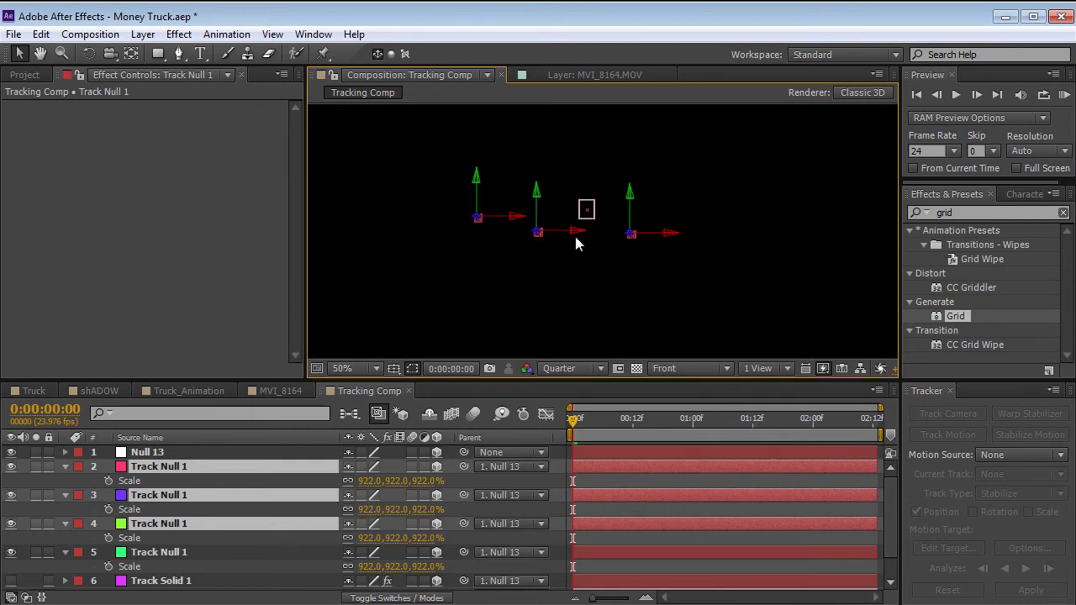
Show the Title/Action Safe guides and the rulers, and add a horizontal ruler guide near the frame's centre.
{"action": "left_click", "coordinate": [393, 368]}
{"action": "left_click", "coordinate": [433, 384]}
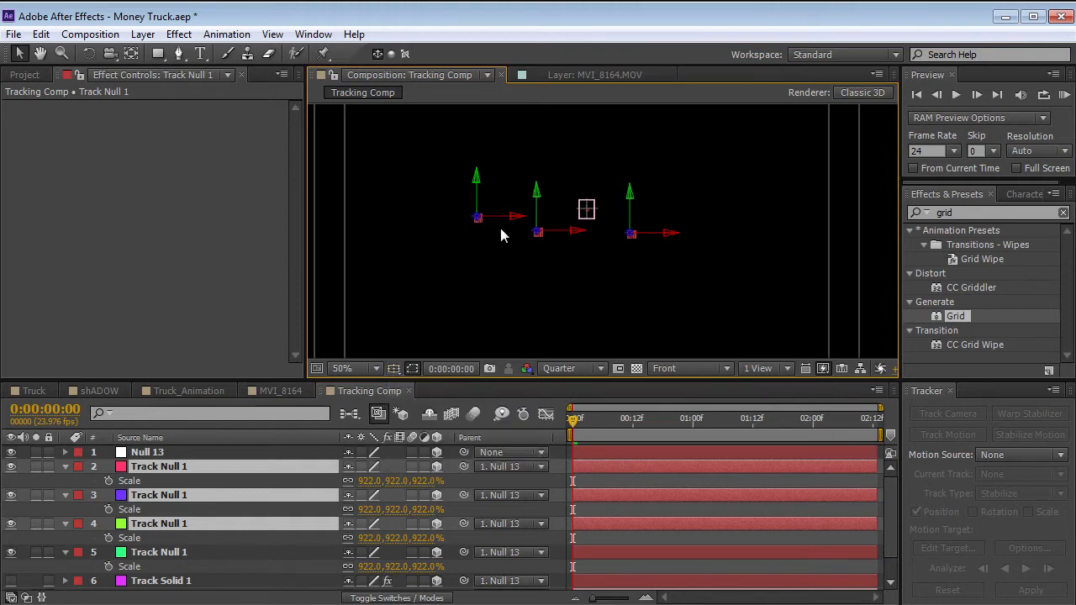
{"action": "key", "text": "ctrl+r"}
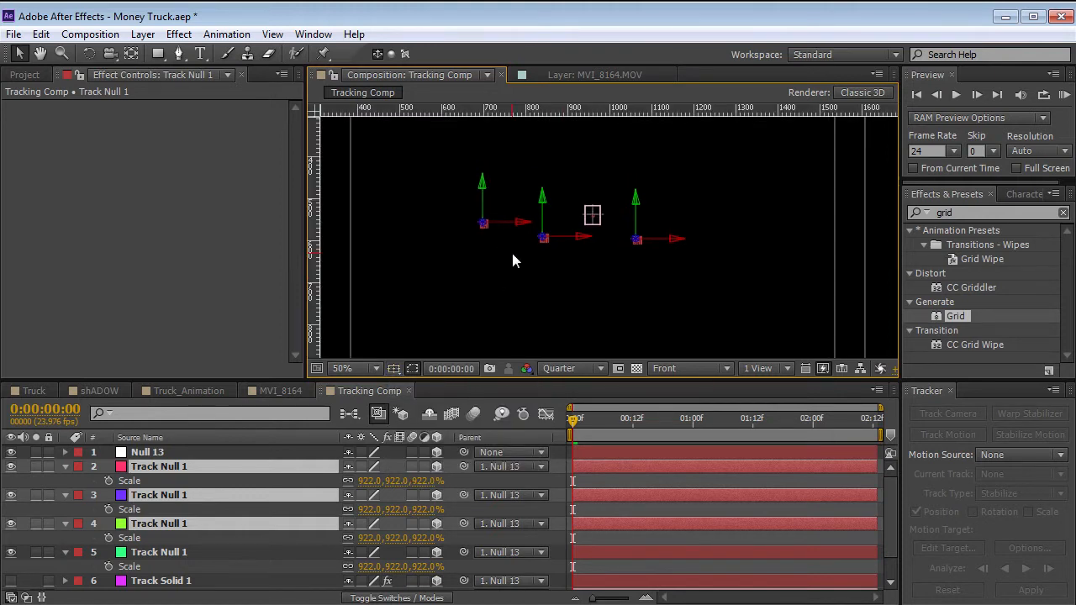
{"action": "left_click_drag", "start_coordinate": [495, 119], "coordinate": [482, 214]}
{"action": "scroll", "coordinate": [611, 215], "scroll_direction": "up", "scroll_amount": 4}
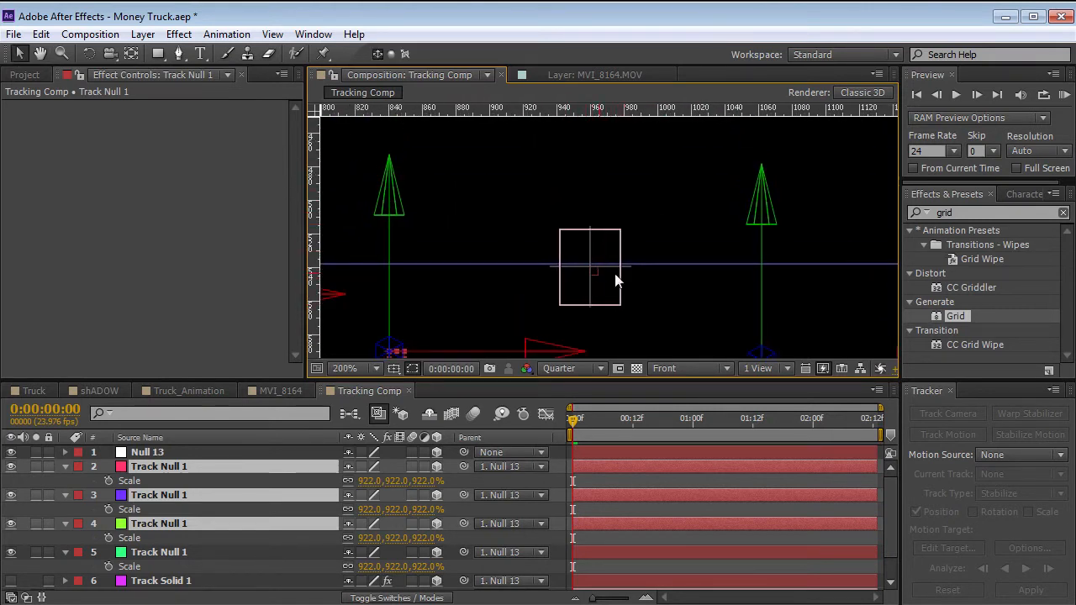
Align the horizontal ruler guide exactly with the centre mark of the Title/Action Safe overlay.
{"action": "left_click_drag", "start_coordinate": [660, 265], "coordinate": [659, 267]}
{"action": "left_click", "coordinate": [393, 368]}
{"action": "left_click", "coordinate": [404, 385]}
{"action": "left_click", "coordinate": [393, 368]}
{"action": "left_click", "coordinate": [404, 387]}
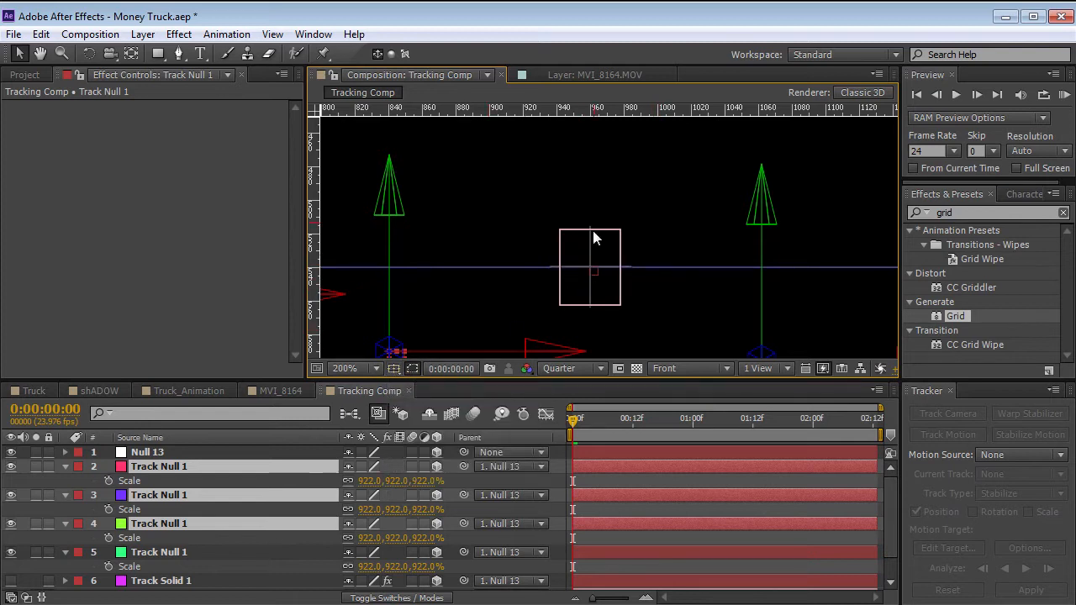
{"action": "left_click_drag", "start_coordinate": [668, 267], "coordinate": [661, 266]}
{"action": "scroll", "coordinate": [606, 209], "scroll_direction": "down", "scroll_amount": 1}
{"action": "key", "text": "space"}
{"action": "scroll", "coordinate": [530, 273], "scroll_direction": "down", "scroll_amount": 1}
{"action": "left_click_drag", "start_coordinate": [517, 287], "coordinate": [531, 269]}
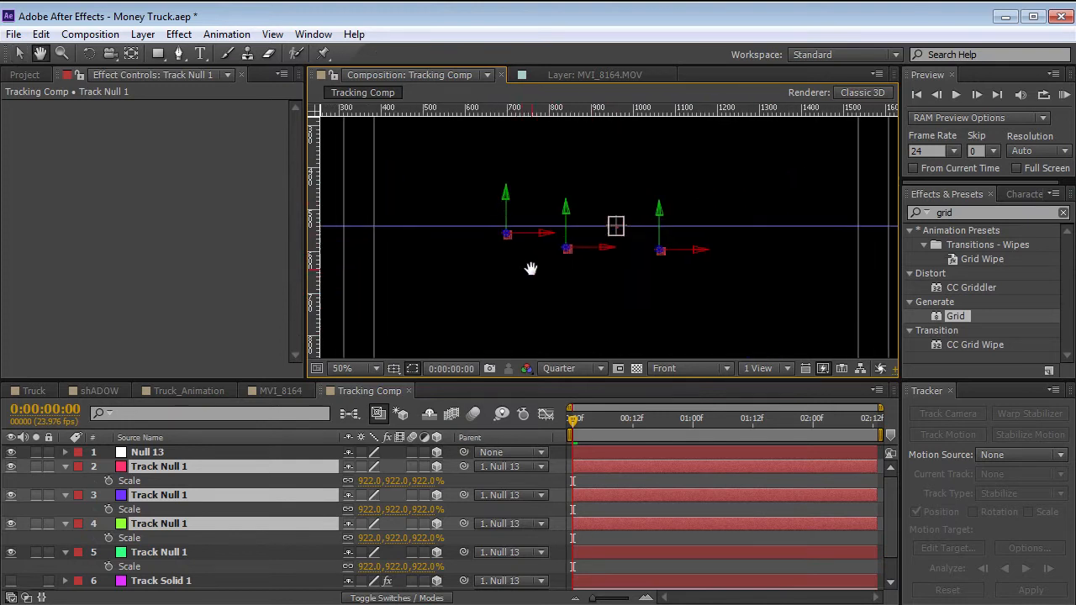
Raise the parent null along its Y axis until the floor nulls sit close to the horizontal guide.
{"action": "left_click", "coordinate": [148, 453]}
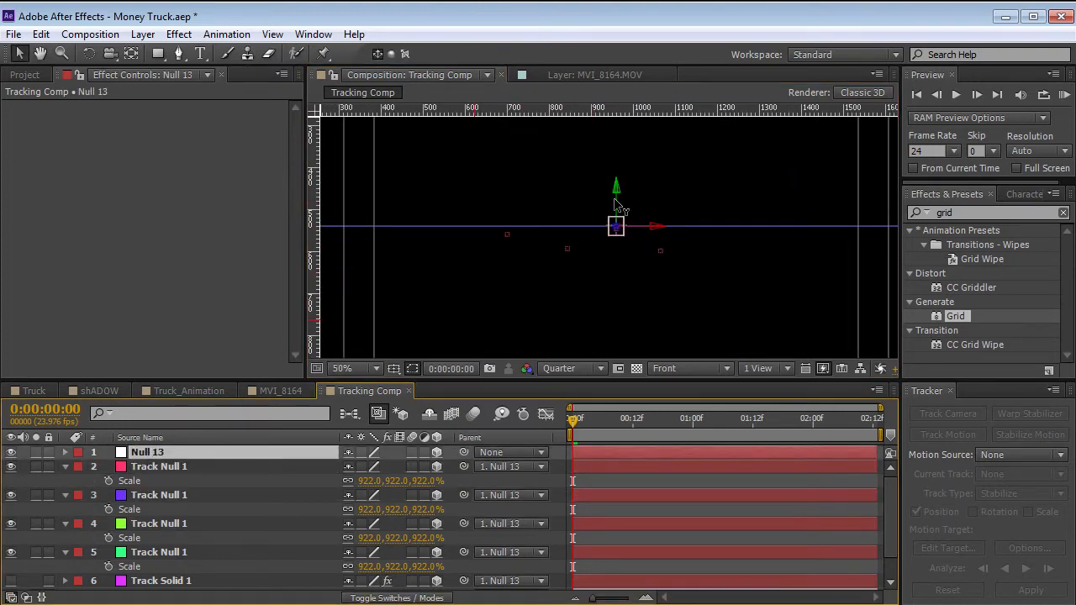
{"action": "left_click_drag", "start_coordinate": [615, 205], "coordinate": [613, 176]}
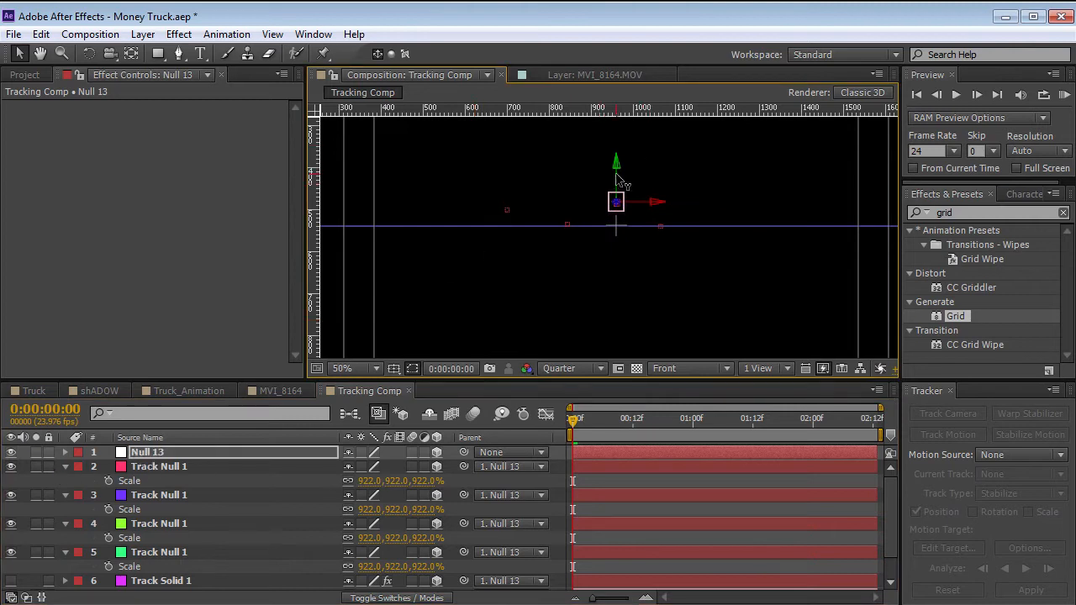
{"action": "left_click_drag", "start_coordinate": [614, 172], "coordinate": [613, 174]}
Set the parent null's X Rotation to -7.7° and raise it to bring the floor nulls back to the guide.
{"action": "left_click", "coordinate": [174, 452]}
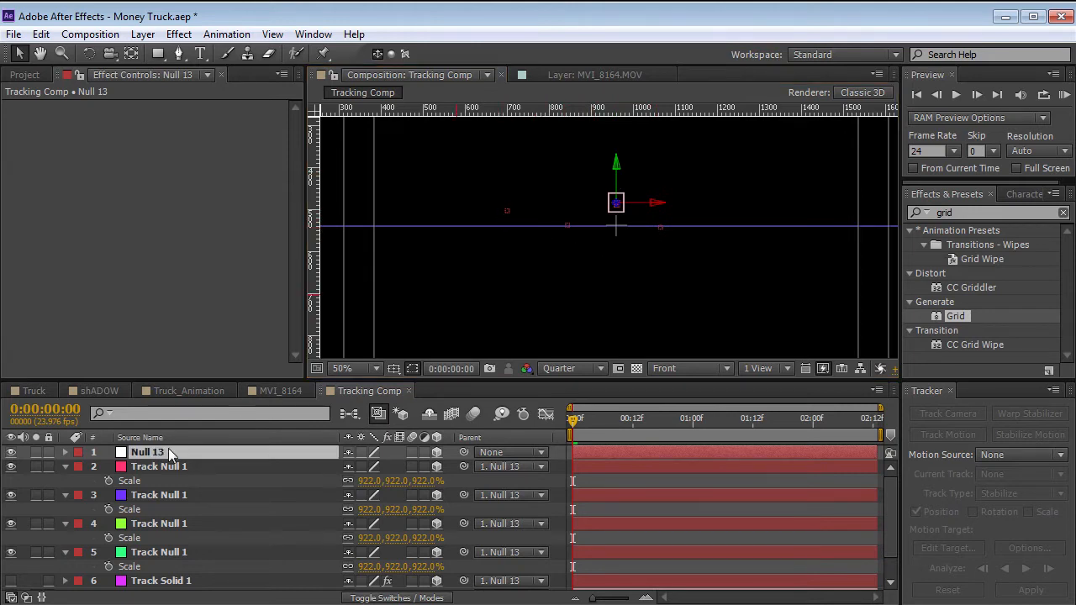
{"action": "key", "text": "r"}
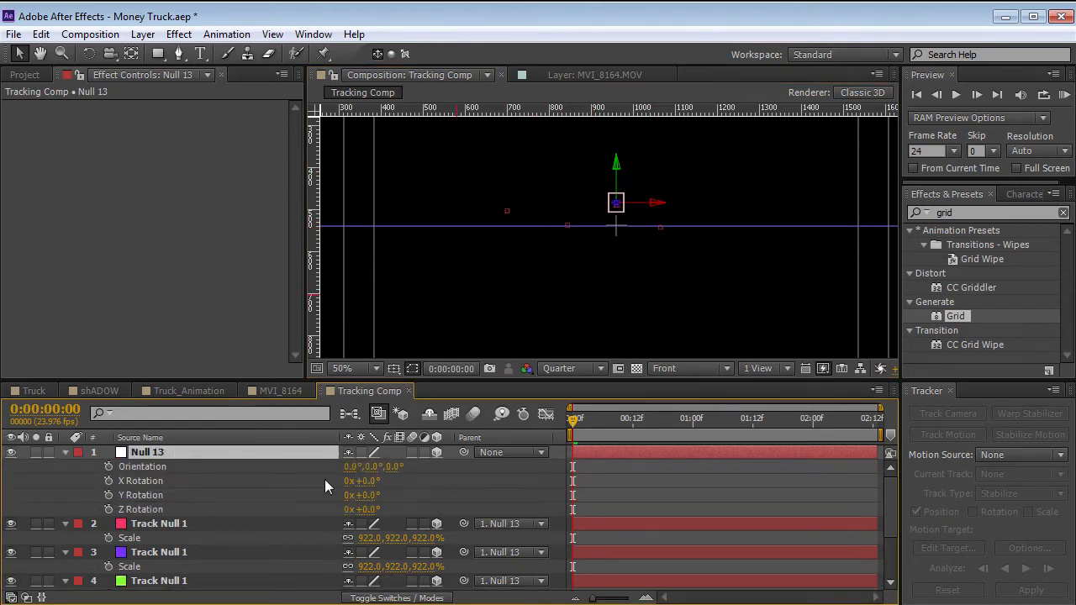
{"action": "left_click", "coordinate": [136, 482]}
{"action": "left_click_drag", "start_coordinate": [365, 480], "coordinate": [309, 490]}
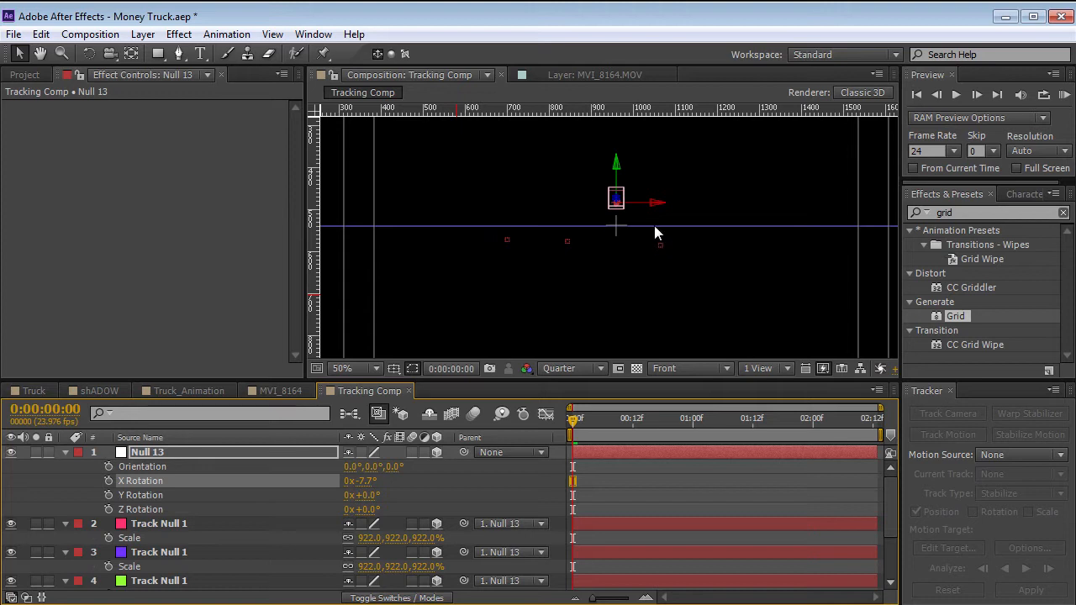
{"action": "left_click_drag", "start_coordinate": [618, 174], "coordinate": [612, 160]}
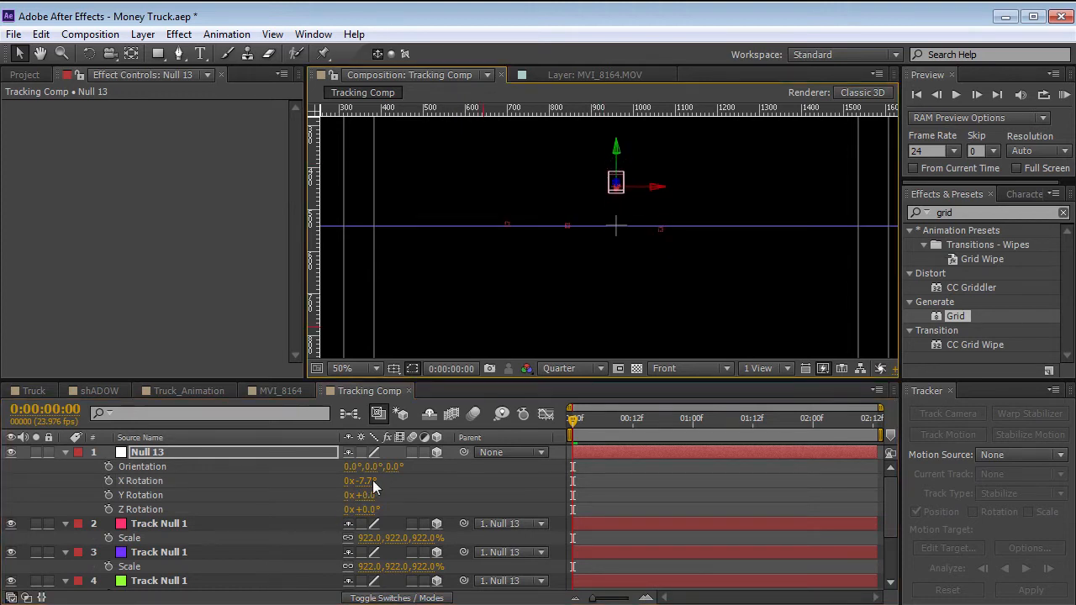
Set the parent null's X Rotation to -6.8°, Y Rotation to 1.2° and Z Rotation to -0.3°, and move it vertically until the floor nulls meet the guide.
{"action": "left_click_drag", "start_coordinate": [365, 480], "coordinate": [344, 481]}
{"action": "left_click_drag", "start_coordinate": [616, 153], "coordinate": [615, 146]}
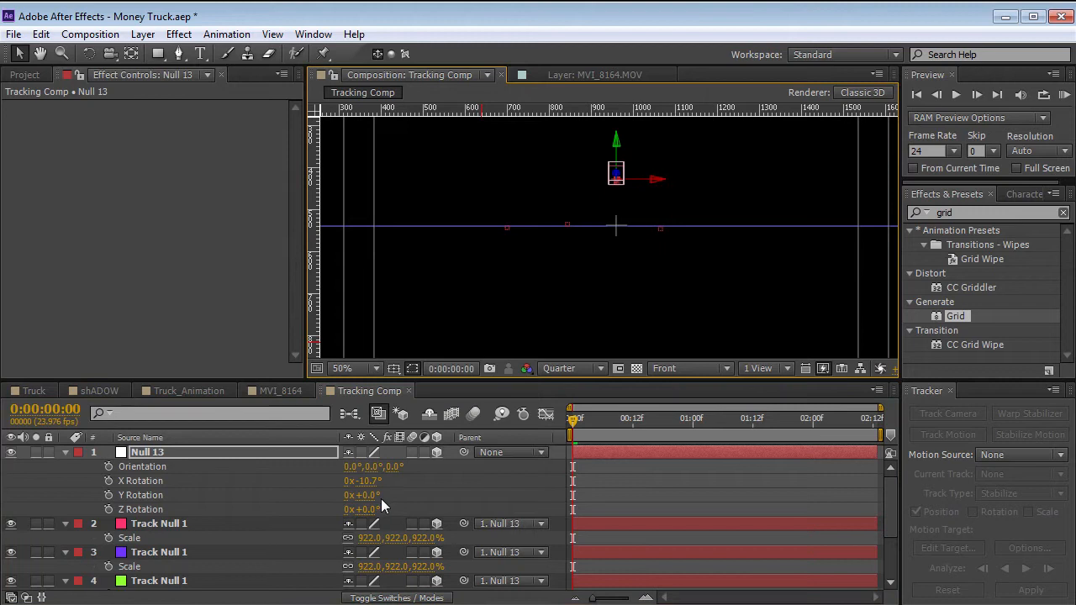
{"action": "left_click", "coordinate": [363, 509]}
{"action": "left_click_drag", "start_coordinate": [360, 511], "coordinate": [401, 480]}
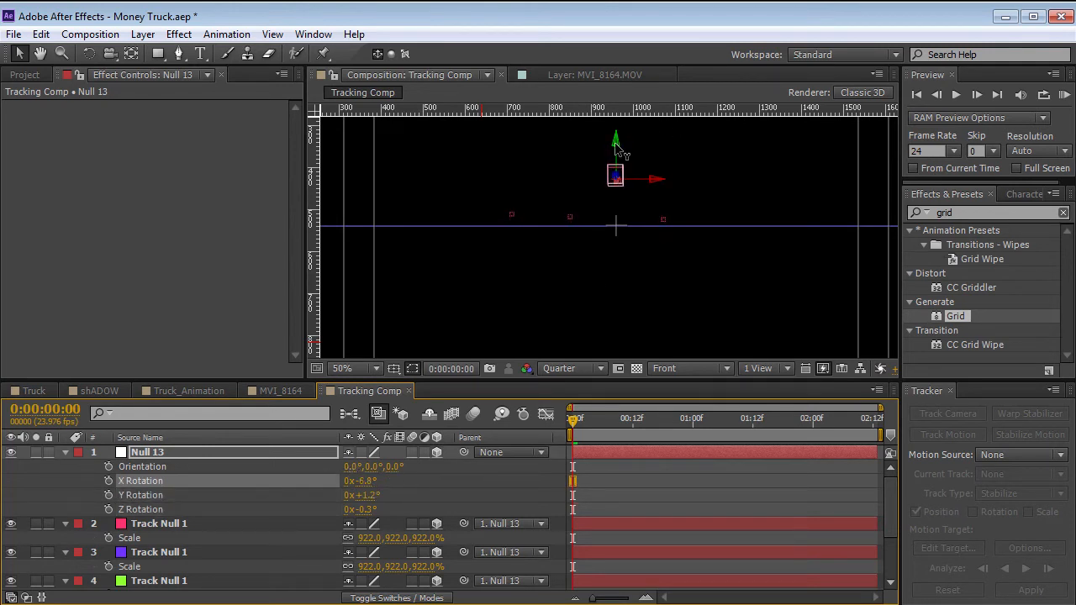
{"action": "left_click_drag", "start_coordinate": [617, 149], "coordinate": [609, 173]}
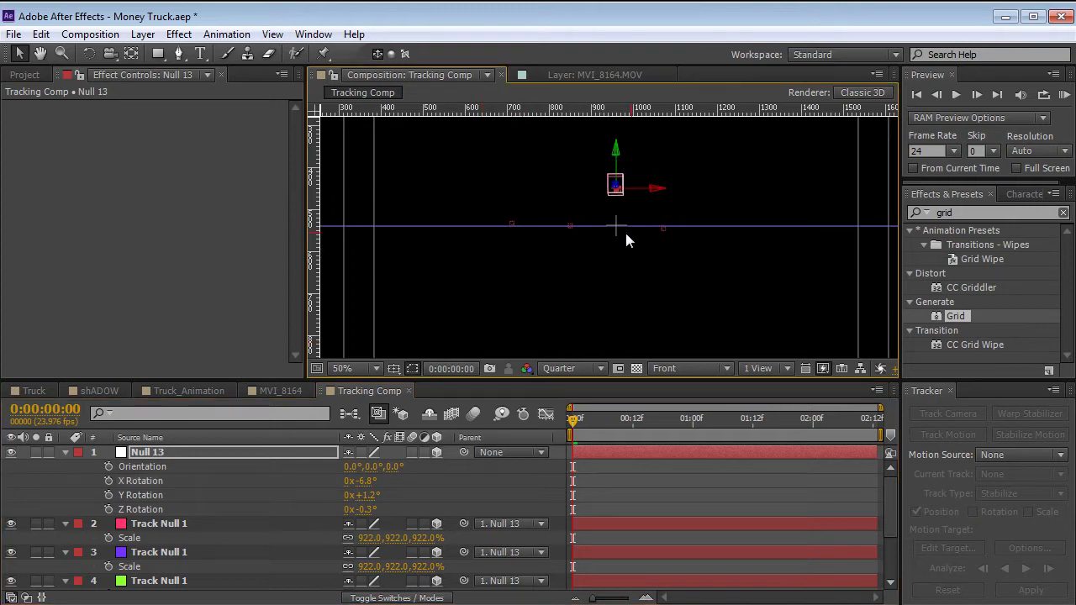
Set the parent null's Z Rotation to -2.5° so the floor nulls line up along the horizontal guide.
{"action": "left_click", "coordinate": [363, 509]}
{"action": "left_click_drag", "start_coordinate": [364, 509], "coordinate": [346, 510]}
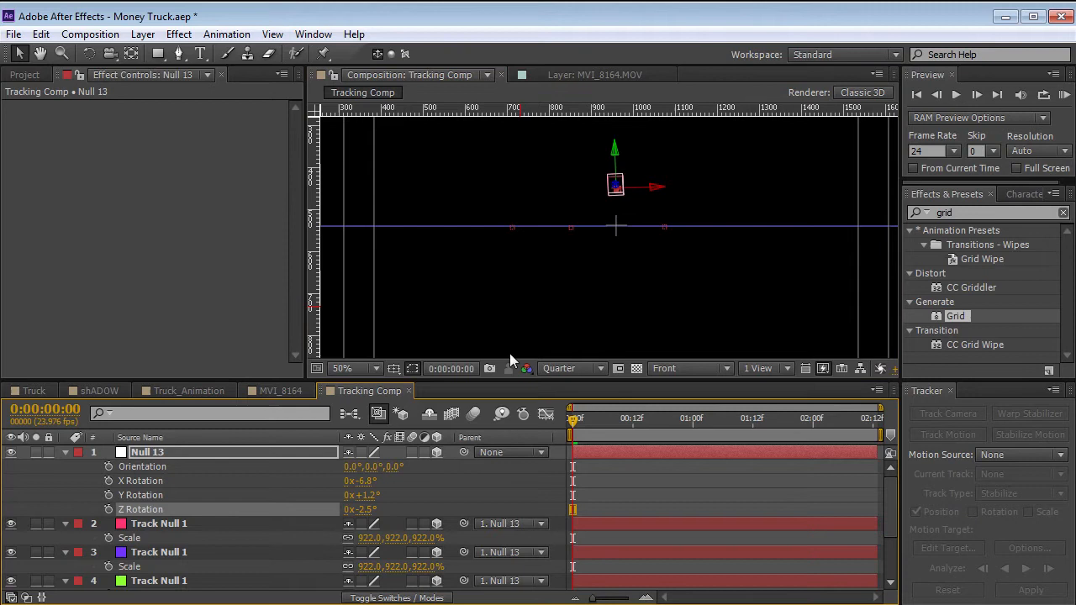
{"action": "key", "text": "period"}
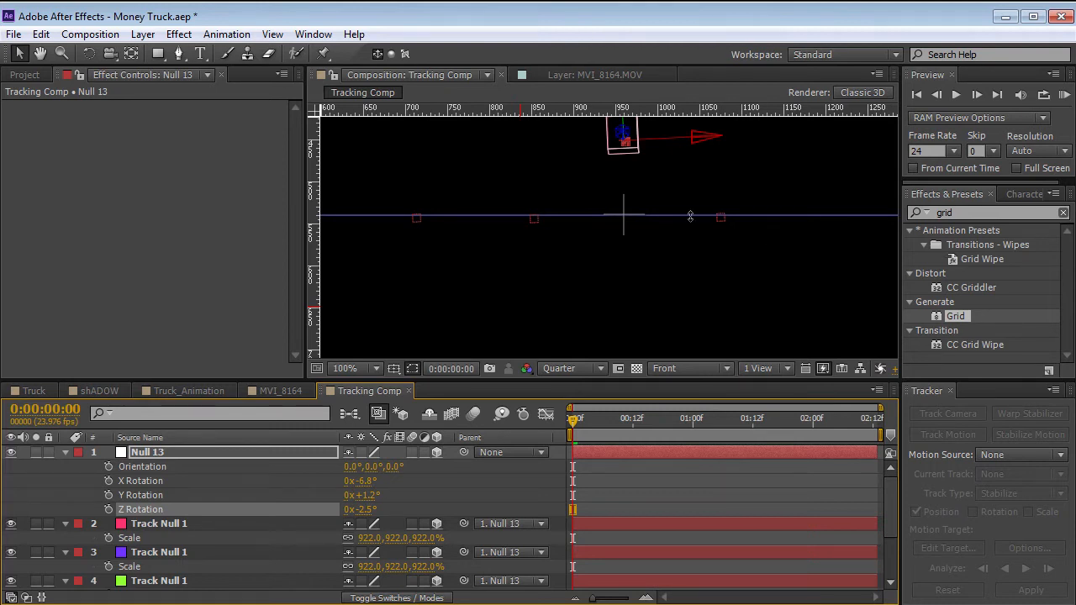
{"action": "scroll", "coordinate": [789, 243], "scroll_direction": "down", "scroll_amount": 2}
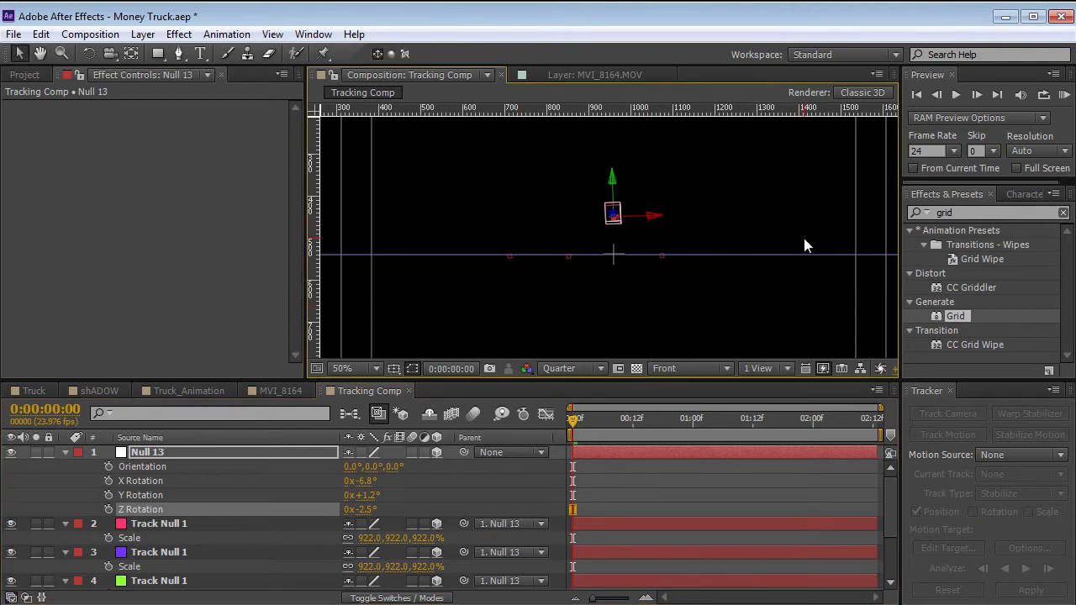
Show the scene through the Active Camera with the parent null deselected, hide the rulers and bring the whole frame into view.
{"action": "left_click", "coordinate": [723, 368]}
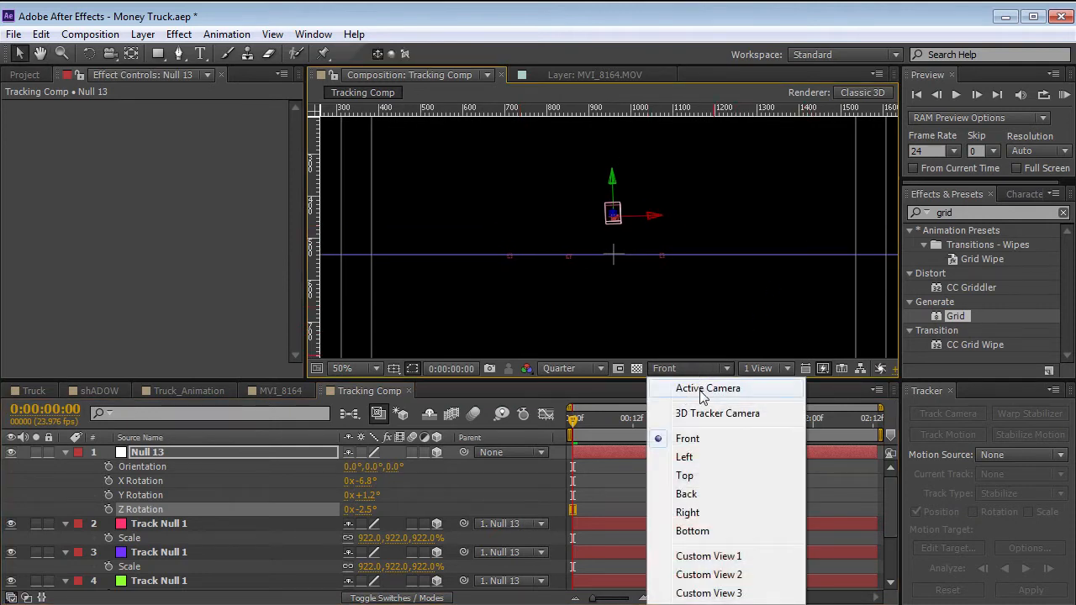
{"action": "left_click", "coordinate": [705, 389]}
{"action": "left_click", "coordinate": [623, 492]}
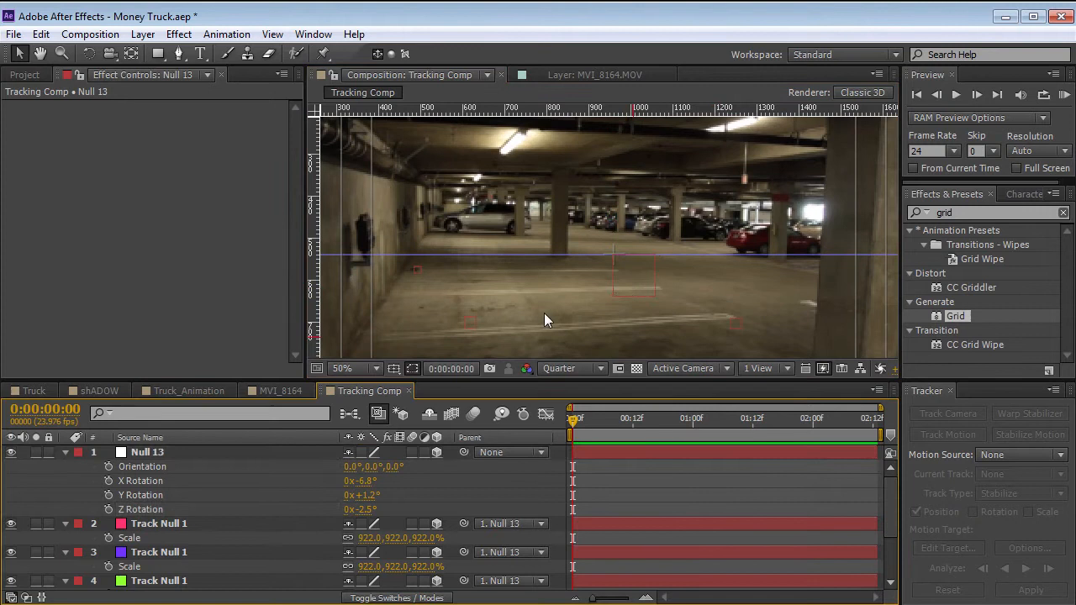
{"action": "key", "text": "ctrl+r"}
{"action": "scroll", "coordinate": [543, 308], "scroll_direction": "down", "scroll_amount": 2}
{"action": "key", "text": "space"}
{"action": "left_click_drag", "start_coordinate": [543, 308], "coordinate": [558, 240]}
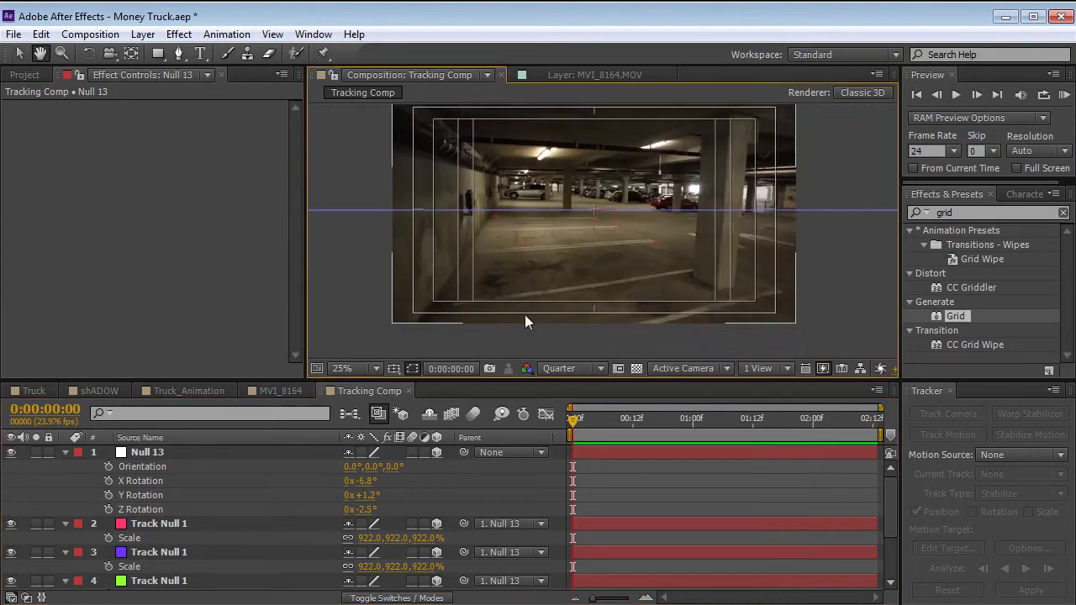
Delete the parent null, hide the Title/Action Safe overlay and remove the horizontal ruler guide.
{"action": "left_click", "coordinate": [153, 454]}
{"action": "key", "text": "Delete"}
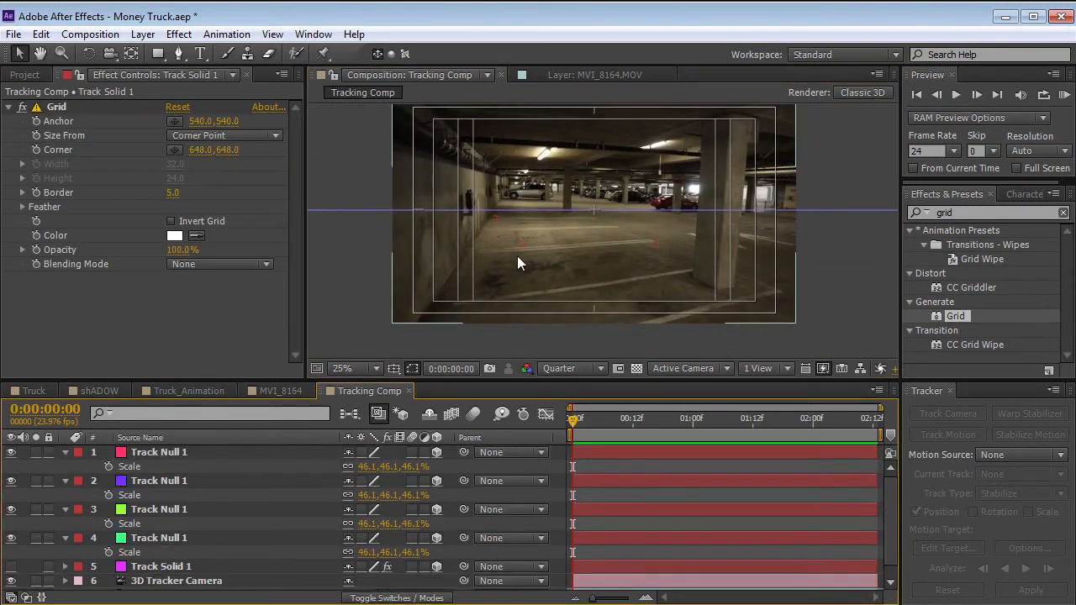
{"action": "key", "text": "apostrophe"}
{"action": "left_click_drag", "start_coordinate": [831, 210], "coordinate": [739, 6]}
{"action": "key", "text": "space"}
{"action": "left_click_drag", "start_coordinate": [594, 177], "coordinate": [582, 202]}
{"action": "left_click_drag", "start_coordinate": [595, 422], "coordinate": [418, 408]}
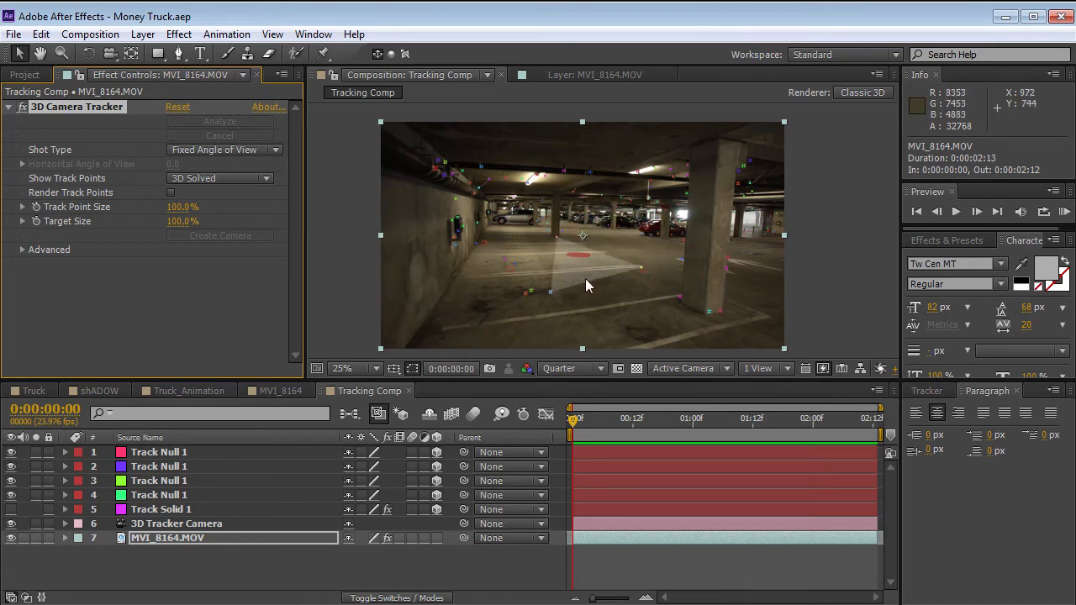
Find The Foundry's CameraTracker (1.0) by searching for camera, and use it to replace the 3D Camera Tracker effect on MVI_8164.MOV.
{"action": "left_click", "coordinate": [945, 240]}
{"action": "left_click", "coordinate": [947, 258]}
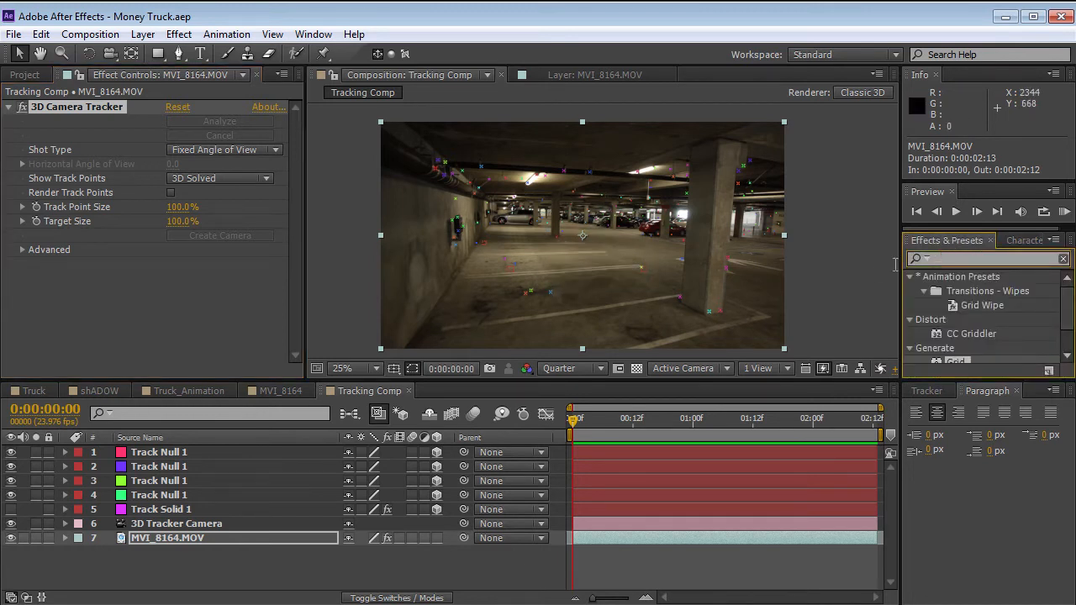
{"action": "type", "text": "camera"}
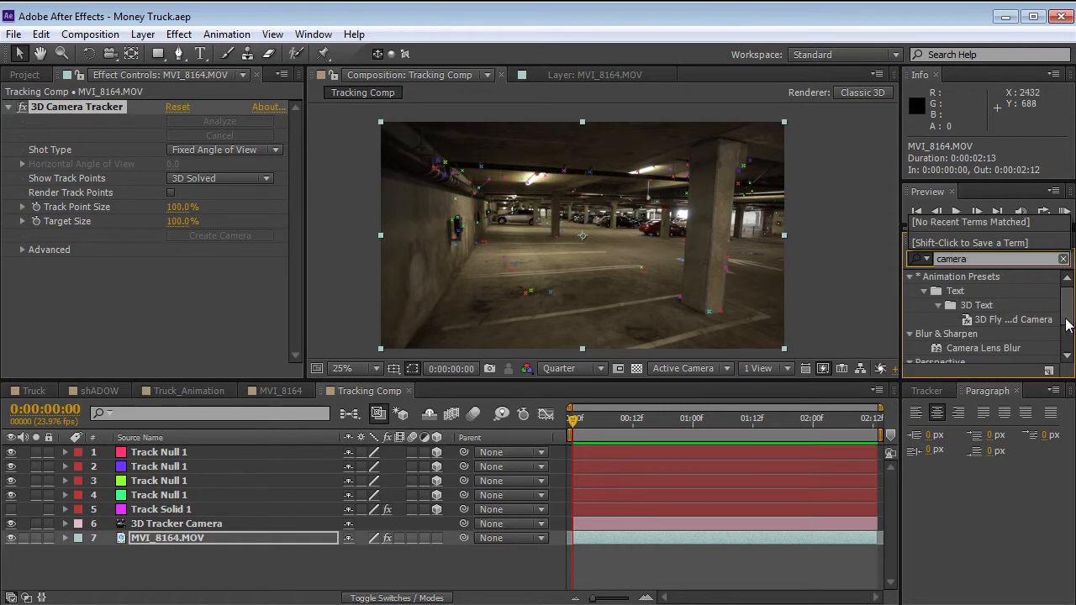
{"action": "scroll", "coordinate": [974, 355], "scroll_direction": "down", "scroll_amount": 2}
{"action": "left_click", "coordinate": [971, 355]}
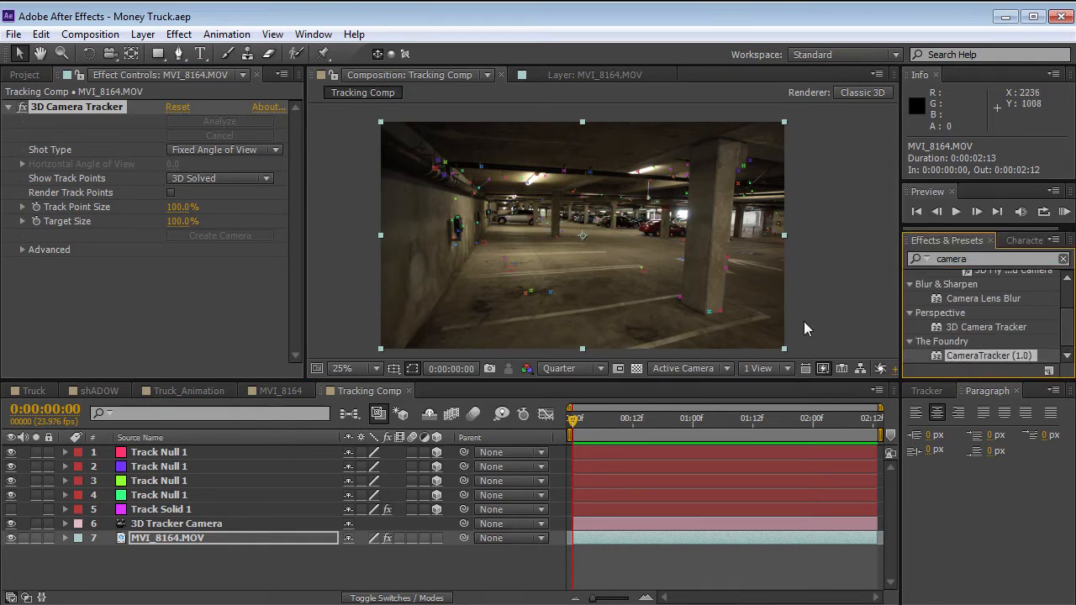
{"action": "left_click", "coordinate": [75, 110]}
{"action": "key", "text": "Delete"}
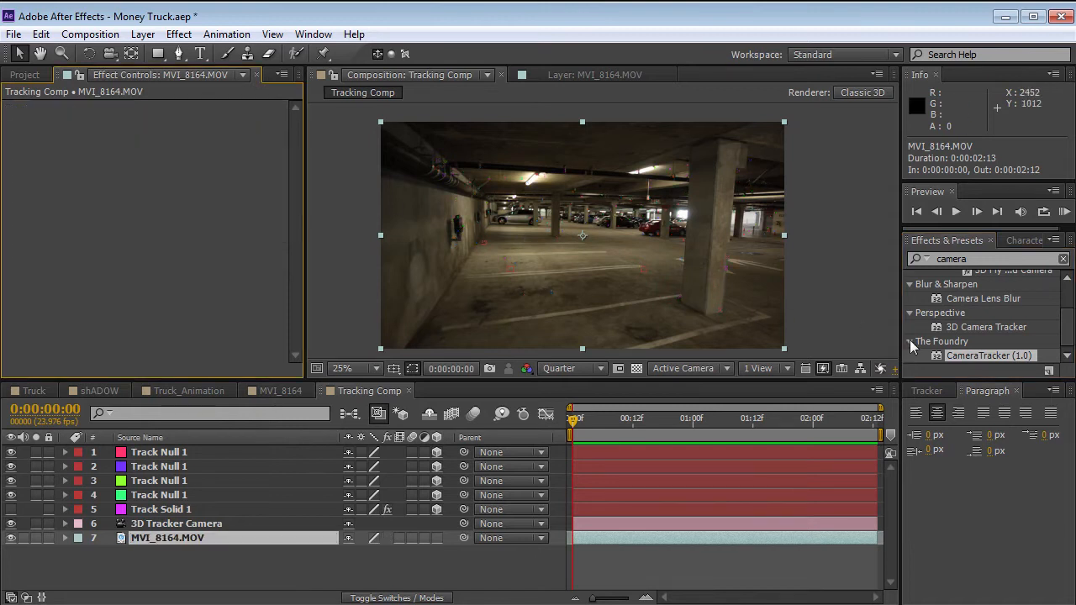
{"action": "left_click_drag", "start_coordinate": [966, 356], "coordinate": [266, 244]}
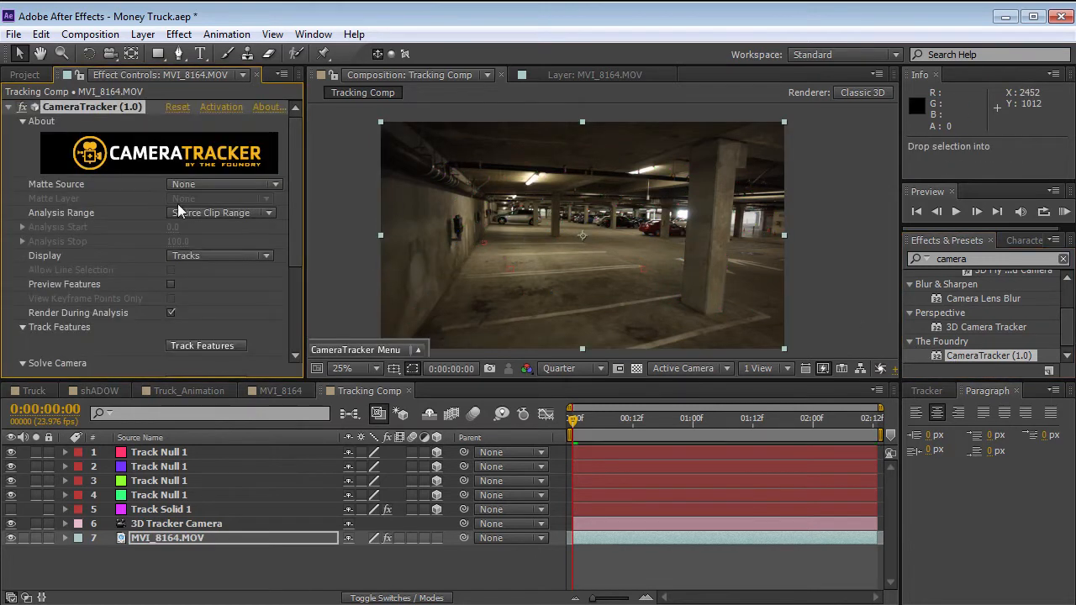
Examine the CameraTracker effect's Matte Source options and its Solve settings.
{"action": "mouse_move", "coordinate": [295, 181]}
{"action": "left_mouse_down"}
{"action": "mouse_move", "coordinate": [293, 222]}
{"action": "mouse_move", "coordinate": [291, 192]}
{"action": "left_mouse_up"}
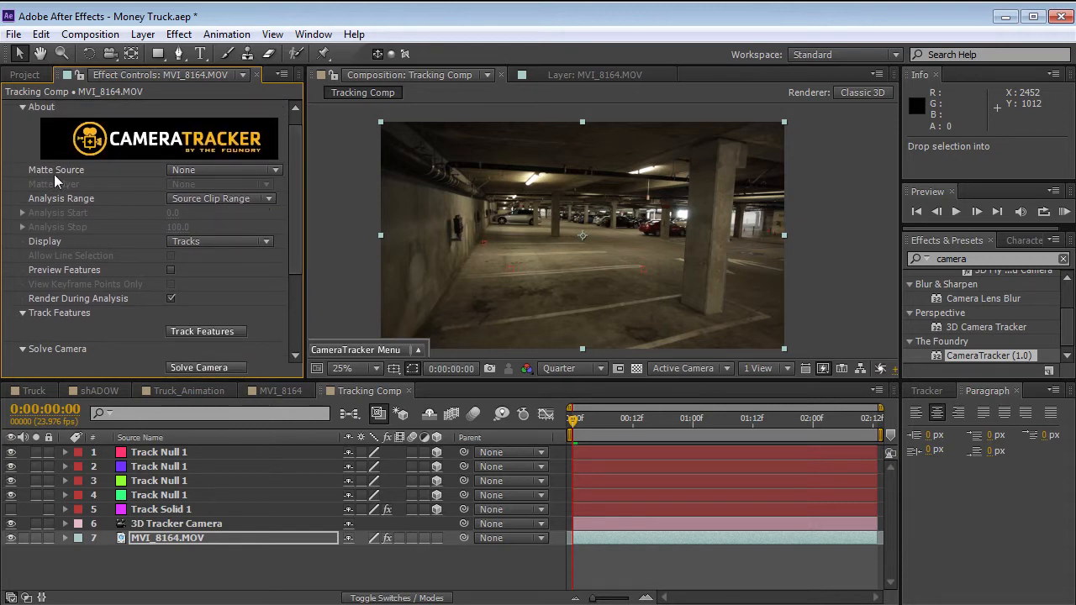
{"action": "left_click", "coordinate": [210, 171]}
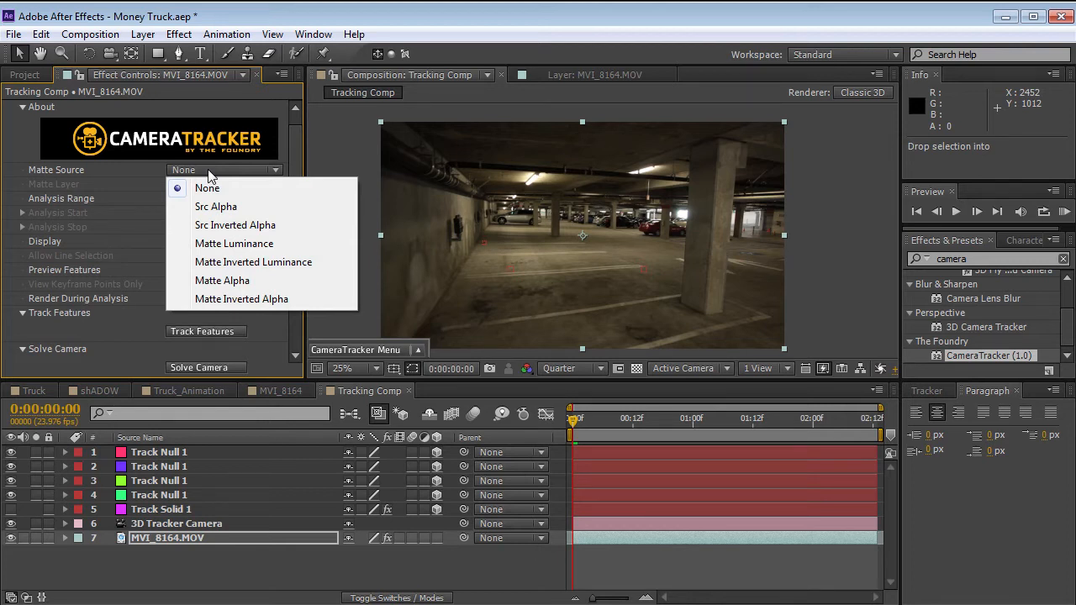
{"action": "left_click", "coordinate": [128, 172]}
{"action": "left_click_drag", "start_coordinate": [292, 192], "coordinate": [290, 274]}
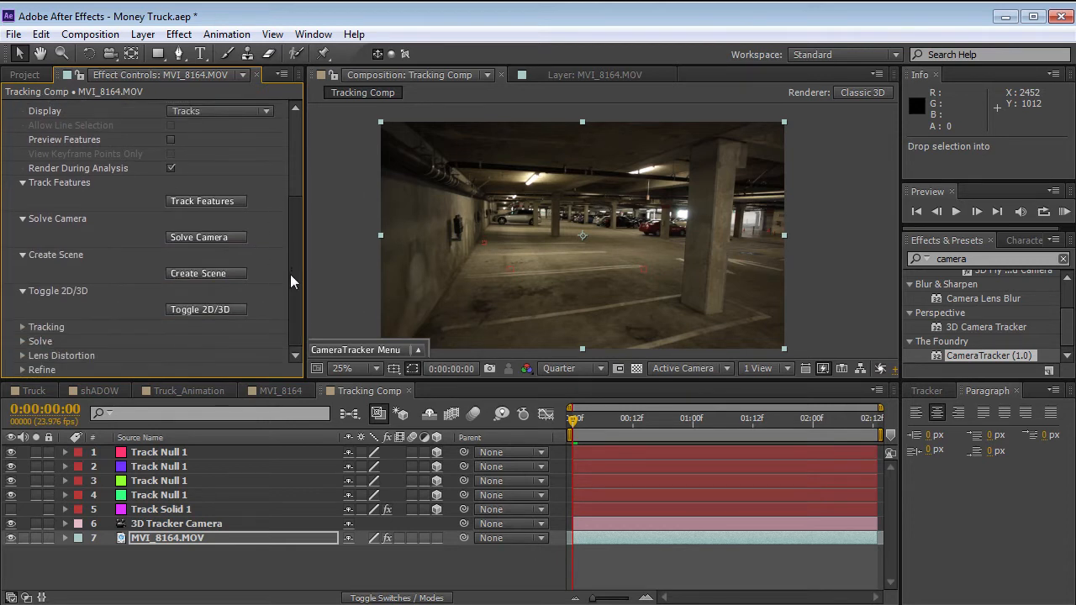
{"action": "left_click", "coordinate": [23, 341]}
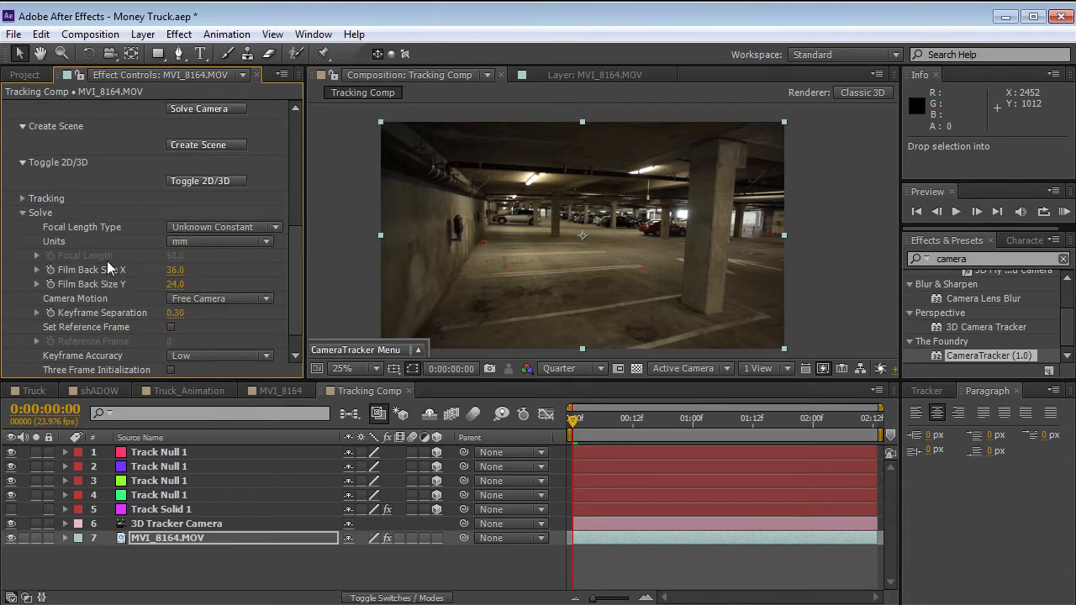
{"action": "left_click", "coordinate": [22, 213]}
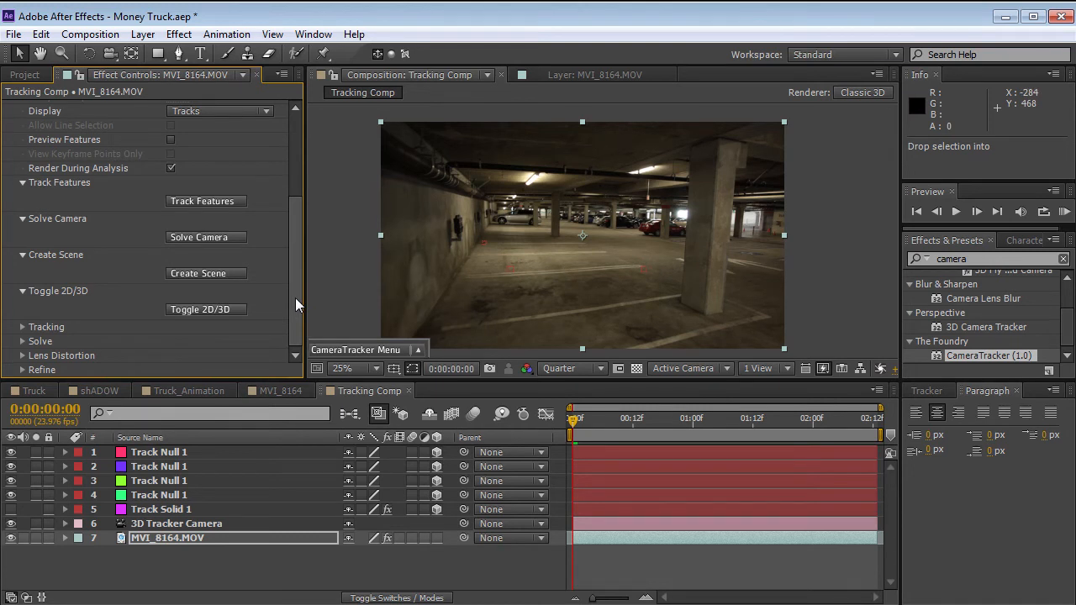
Remove the CameraTracker effect from MVI_8164.MOV, scrub through the footage and return to the first frame.
{"action": "left_click_drag", "start_coordinate": [295, 298], "coordinate": [100, 108]}
{"action": "left_click", "coordinate": [113, 107]}
{"action": "key", "text": "Delete"}
{"action": "left_click", "coordinate": [727, 419]}
{"action": "left_click_drag", "start_coordinate": [747, 428], "coordinate": [468, 437]}
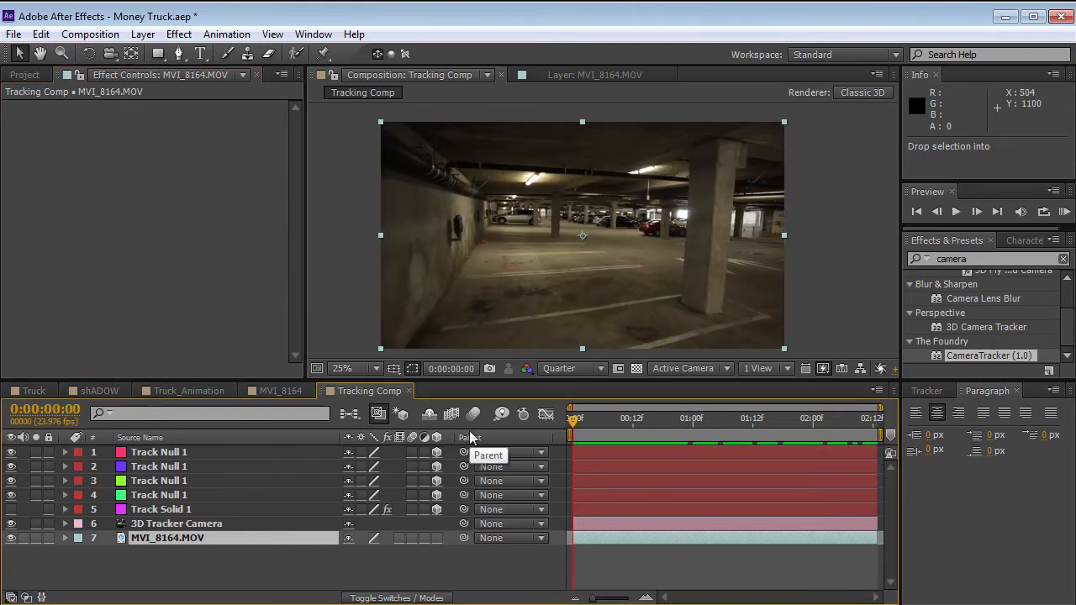
Create a new white solid layer at the composition's full size.
{"action": "left_click", "coordinate": [178, 34]}
{"action": "mouse_move", "coordinate": [143, 34]}
{"action": "mouse_move", "coordinate": [160, 56]}
{"action": "left_click", "coordinate": [481, 74]}
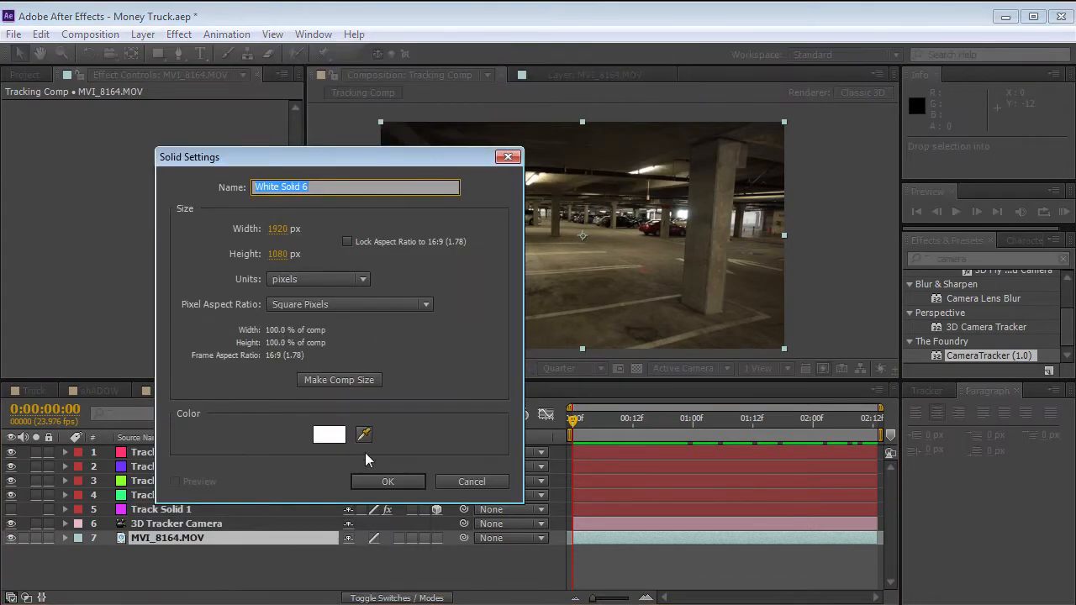
{"action": "left_click", "coordinate": [340, 382]}
{"action": "left_click", "coordinate": [387, 483]}
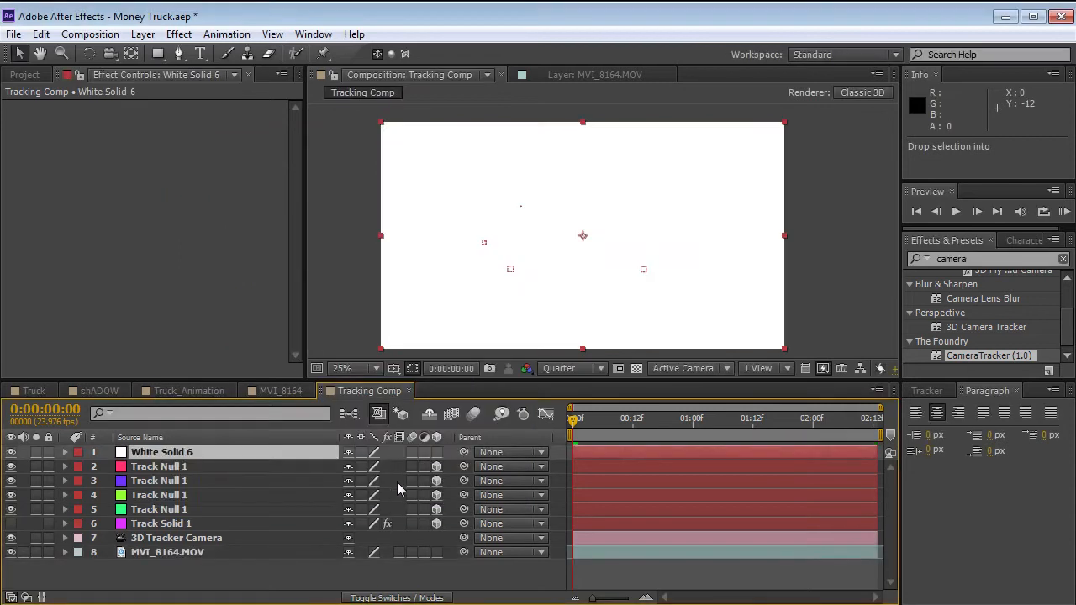
Apply the Video Copilot Element effect to the white solid and open its Scene Setup.
{"action": "left_click", "coordinate": [178, 34]}
{"action": "mouse_move", "coordinate": [250, 509]}
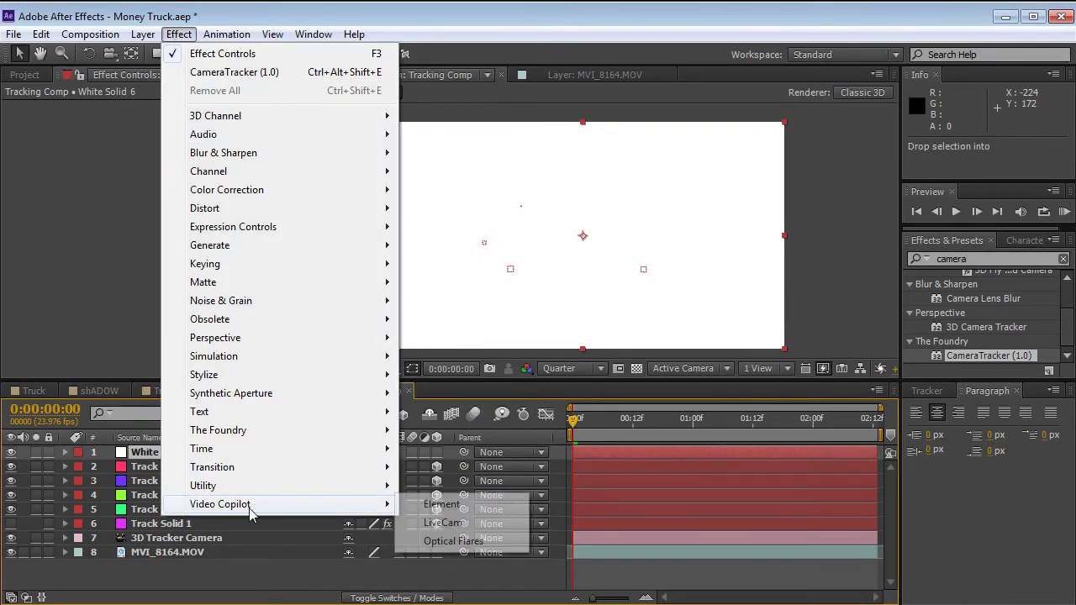
{"action": "left_click", "coordinate": [441, 505]}
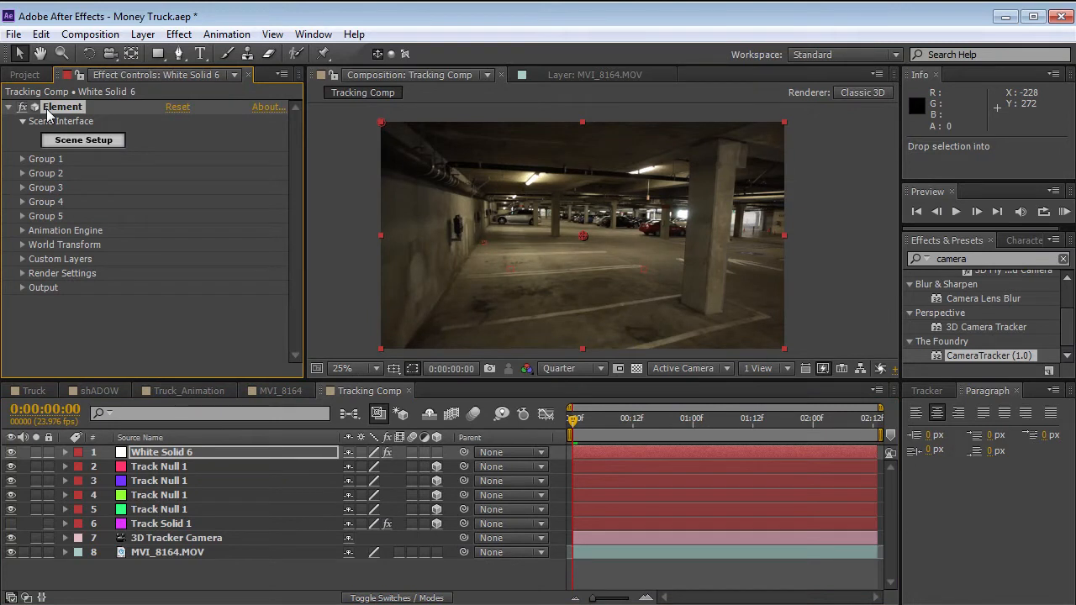
{"action": "left_click", "coordinate": [83, 140]}
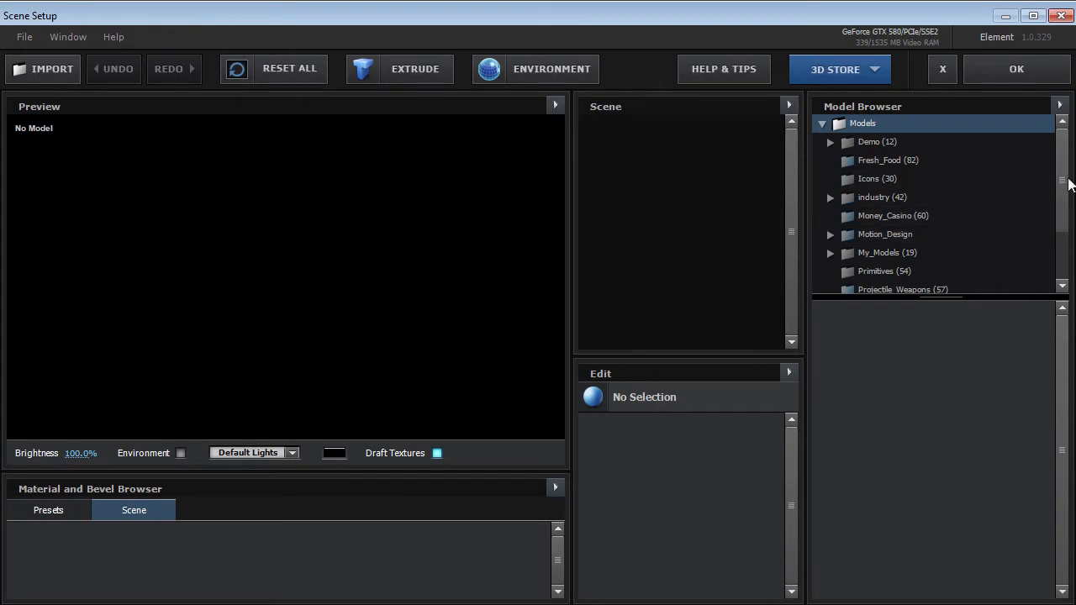
Load the textured Truck model from the My_Models Truck folder and inspect it up close from the front corner.
{"action": "left_click", "coordinate": [891, 254]}
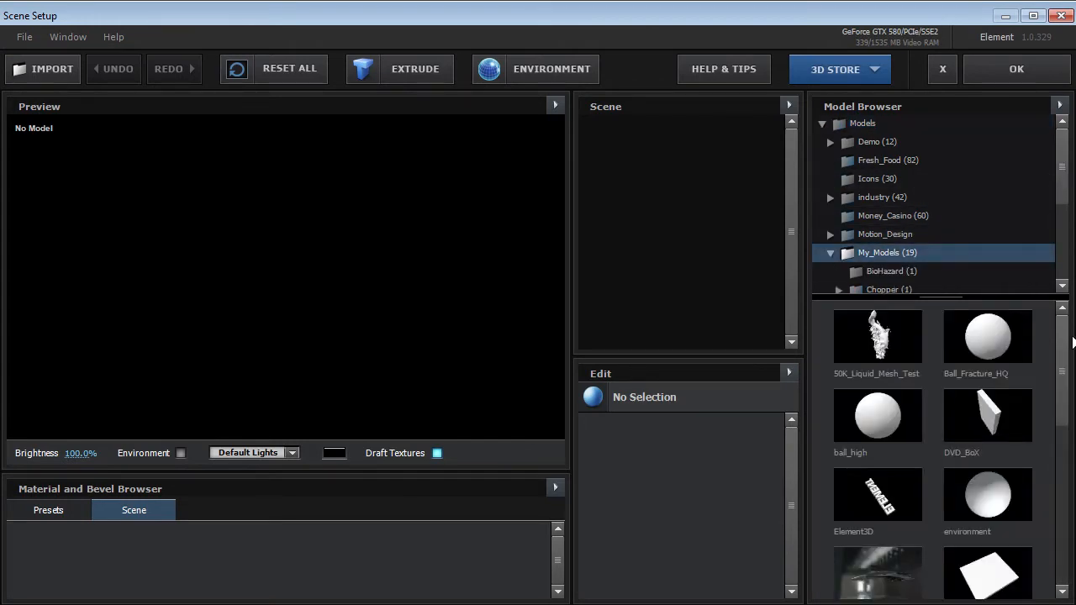
{"action": "left_click_drag", "start_coordinate": [1062, 174], "coordinate": [1063, 237]}
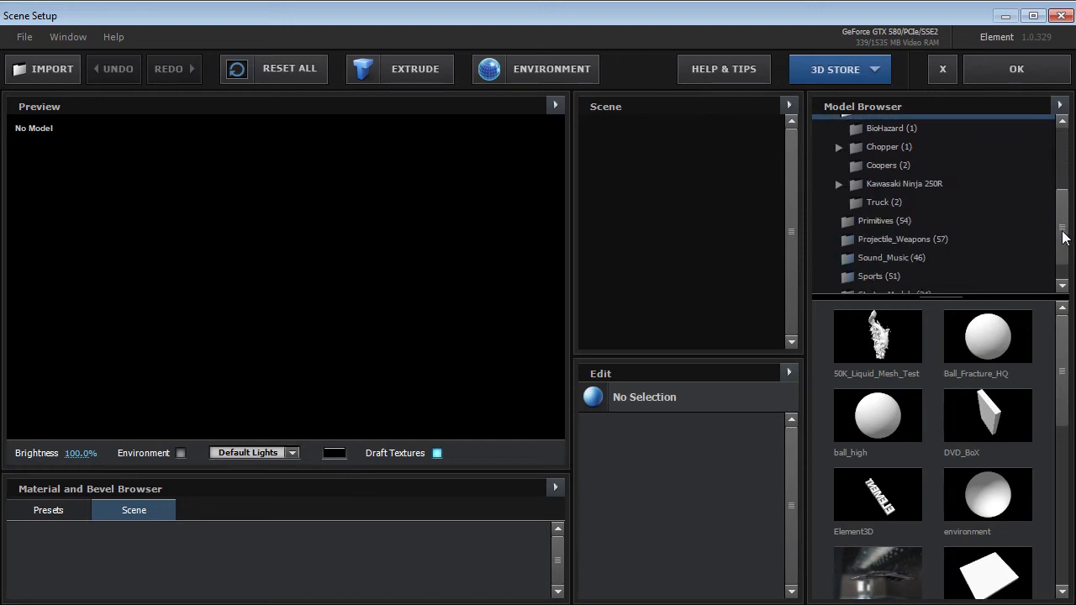
{"action": "left_click", "coordinate": [874, 204]}
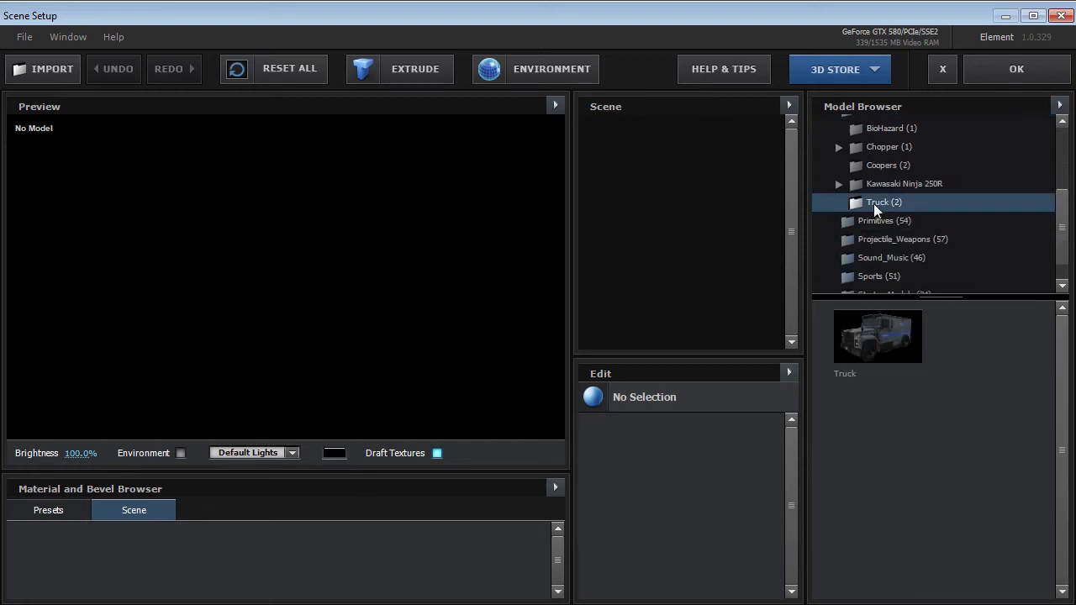
{"action": "left_click", "coordinate": [875, 342]}
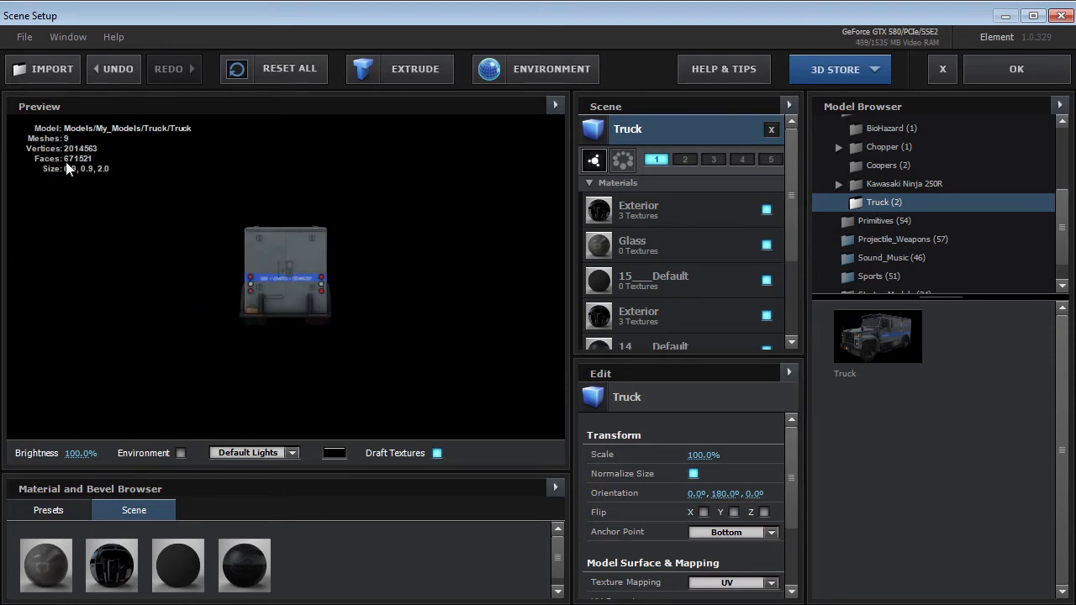
{"action": "left_click_drag", "start_coordinate": [195, 227], "coordinate": [294, 231]}
{"action": "scroll", "coordinate": [252, 317], "scroll_direction": "up", "scroll_amount": 5}
{"action": "left_click_drag", "start_coordinate": [294, 256], "coordinate": [340, 226]}
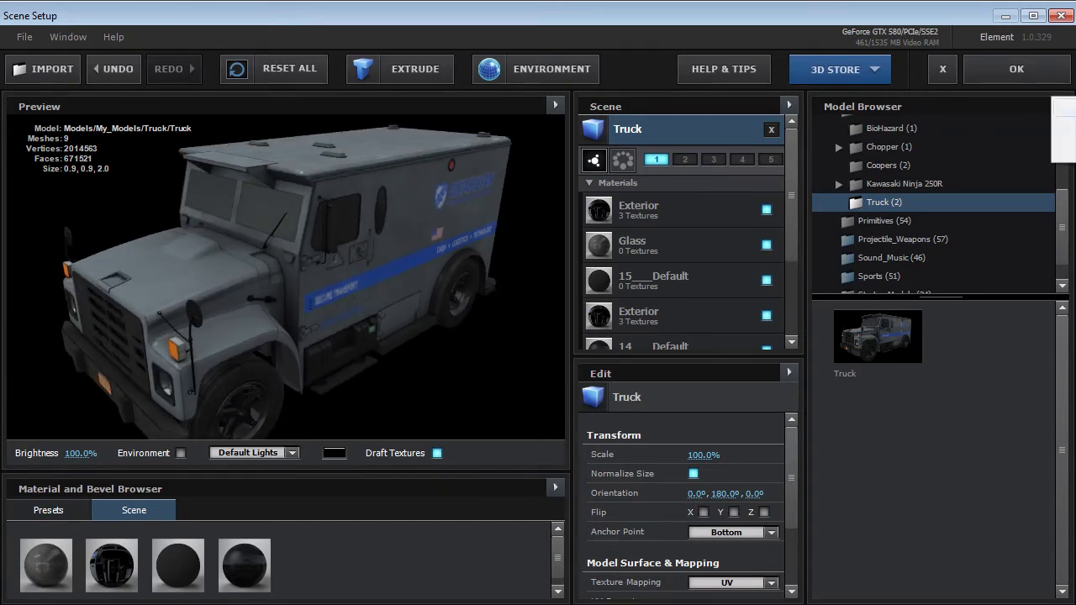
Swap the textured truck for the untextured white Truck model in the same folder and view it from a lower angle.
{"action": "left_click", "coordinate": [1065, 133]}
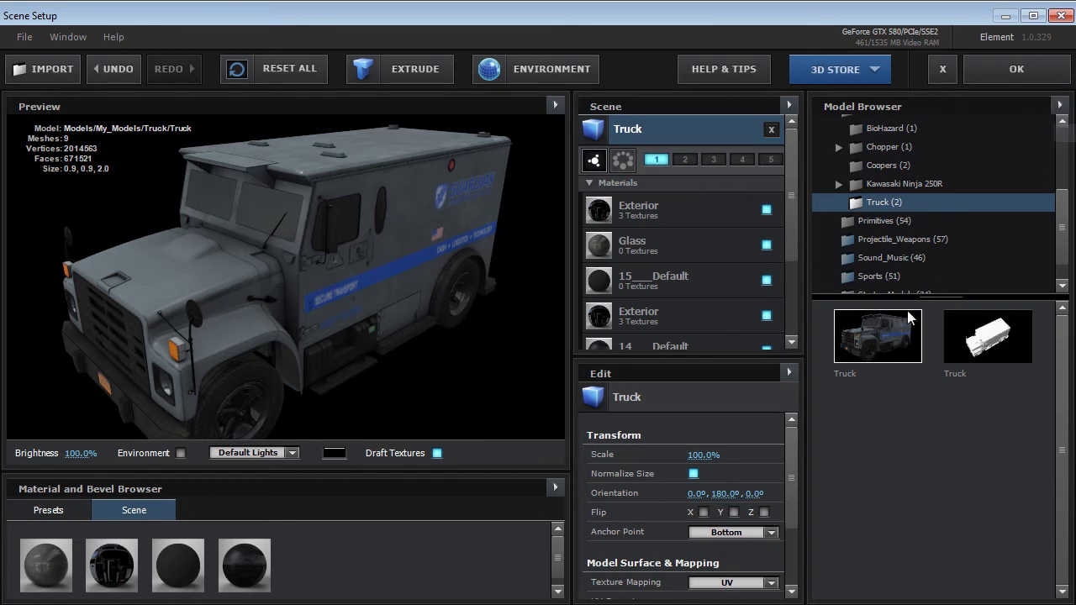
{"action": "double_click", "coordinate": [982, 345]}
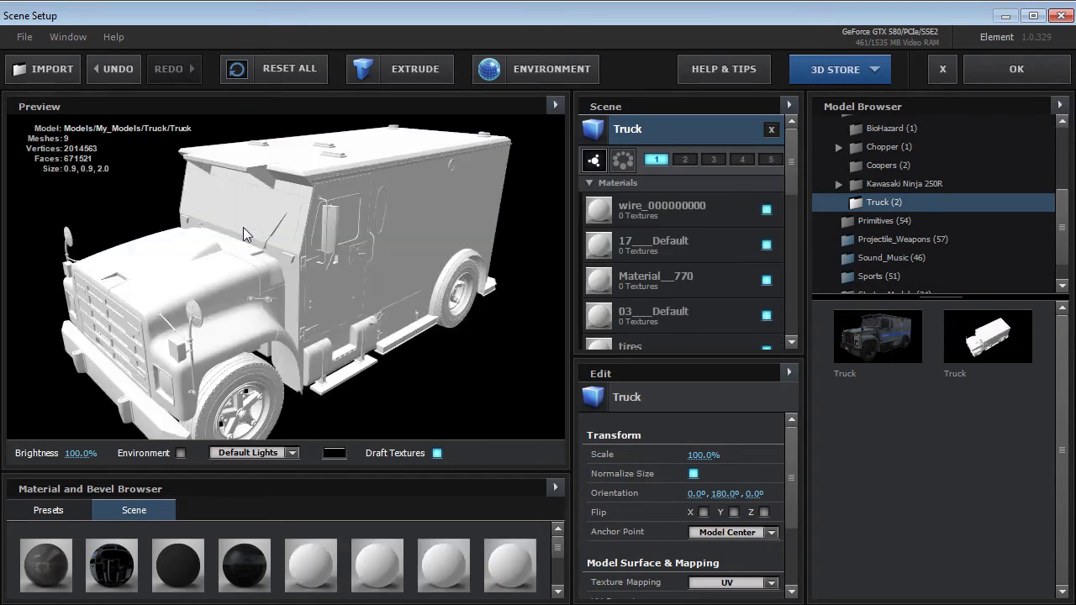
{"action": "left_click_drag", "start_coordinate": [243, 227], "coordinate": [257, 273]}
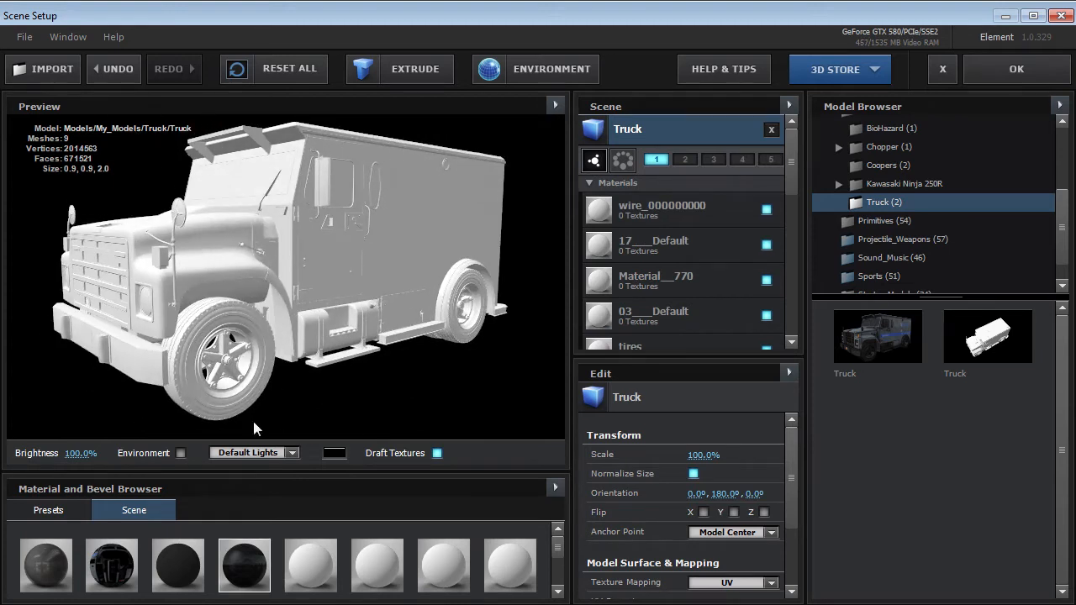
Bring up the Truck model's texture folder in Windows Explorer and narrow its window, then return to Scene Setup.
{"action": "left_click", "coordinate": [244, 603]}
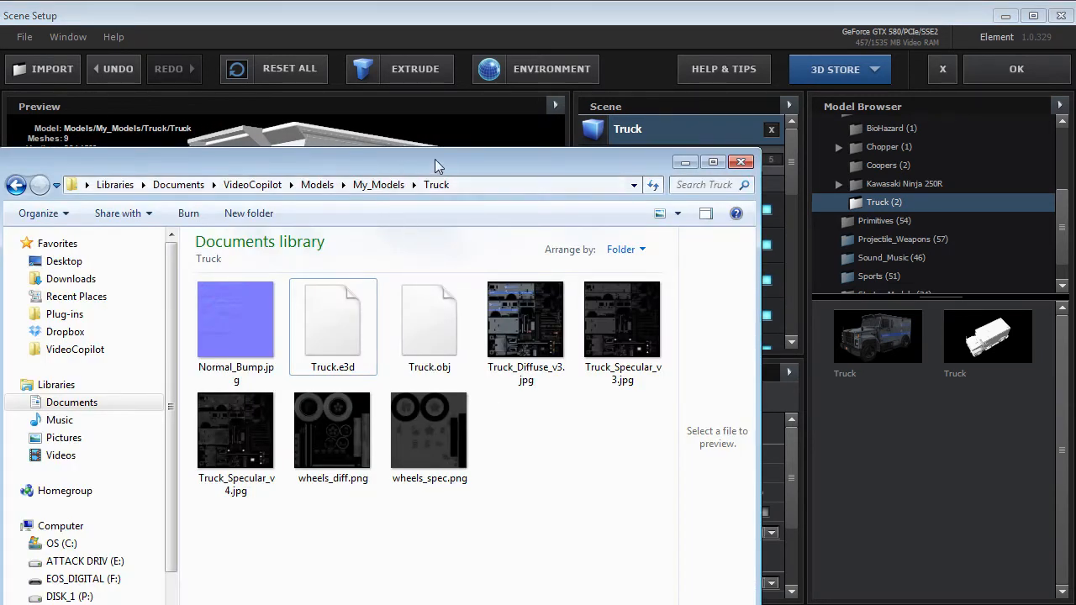
{"action": "left_click_drag", "start_coordinate": [757, 149], "coordinate": [566, 127]}
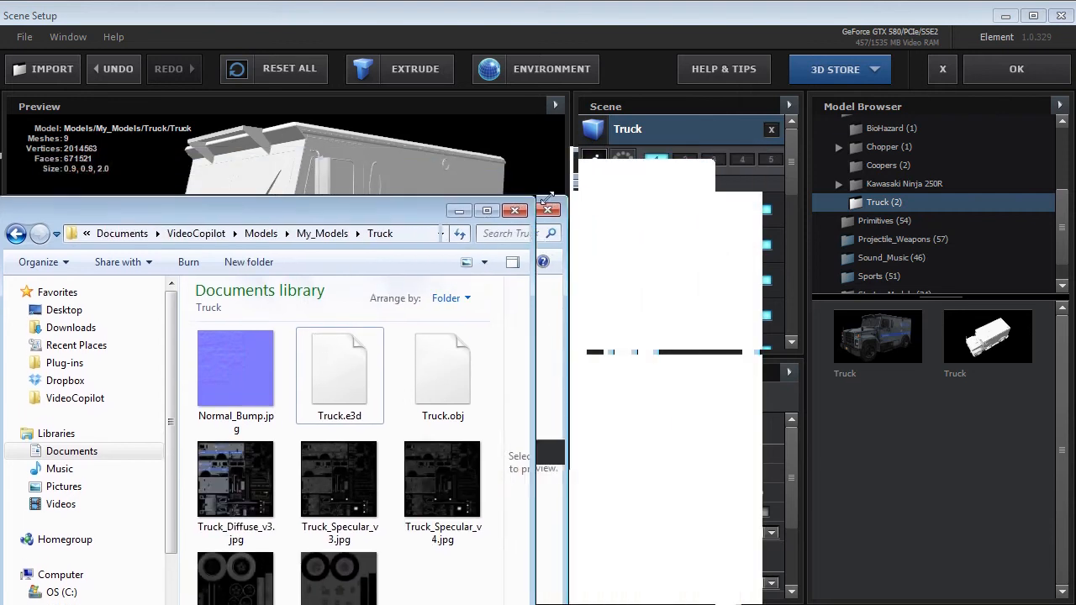
{"action": "left_click", "coordinate": [646, 249]}
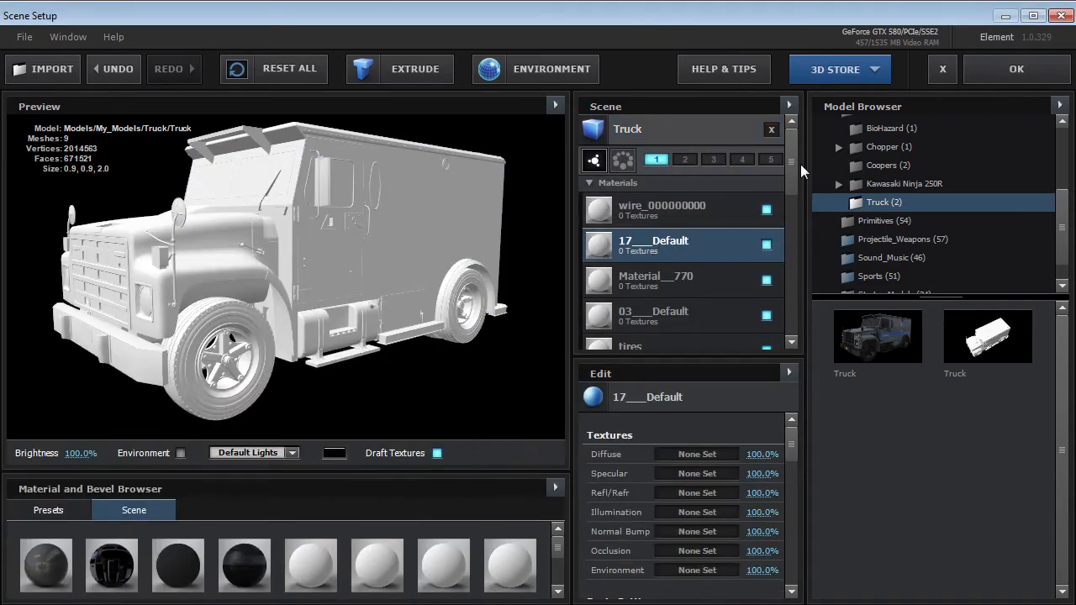
Toggle the 17___Default and wire_000000000 materials off and on to identify their parts, and select wire_000000000.
{"action": "left_click", "coordinate": [767, 249]}
{"action": "left_click", "coordinate": [766, 249]}
{"action": "left_click", "coordinate": [767, 212]}
{"action": "left_click", "coordinate": [767, 212]}
{"action": "left_click", "coordinate": [696, 217]}
Assign Truck_Diffuse_v3.jpg from the Truck folder as the wire_000000000 material's diffuse texture and check it on the truck.
{"action": "key", "text": "alt+Tab"}
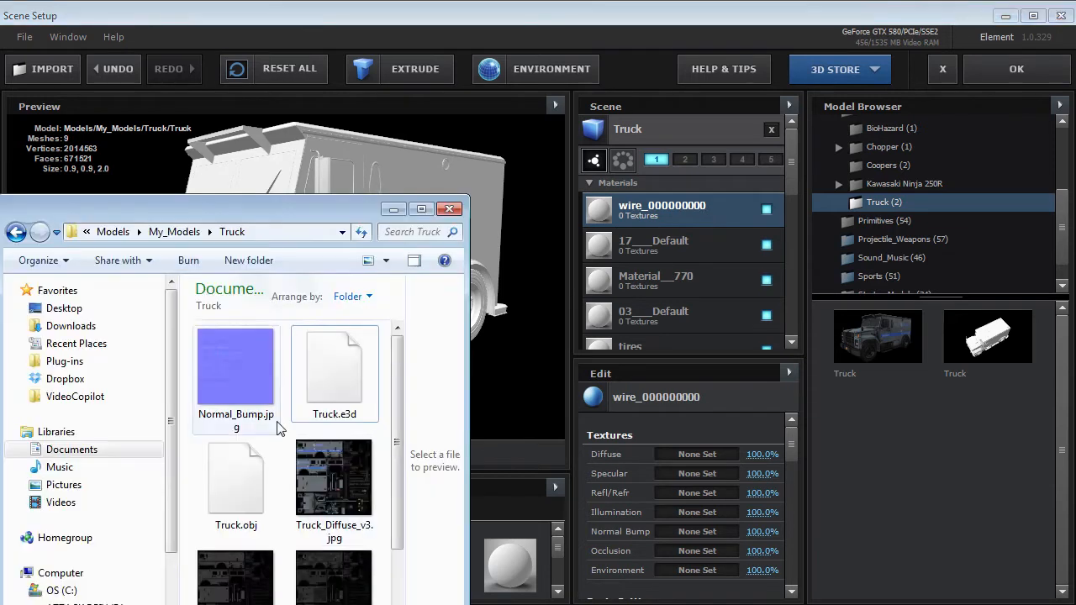
{"action": "left_click_drag", "start_coordinate": [398, 408], "coordinate": [399, 442]}
{"action": "left_click_drag", "start_coordinate": [338, 421], "coordinate": [670, 452]}
{"action": "key", "text": "alt+Tab"}
{"action": "left_click_drag", "start_coordinate": [315, 242], "coordinate": [286, 218]}
{"action": "left_click", "coordinate": [286, 219]}
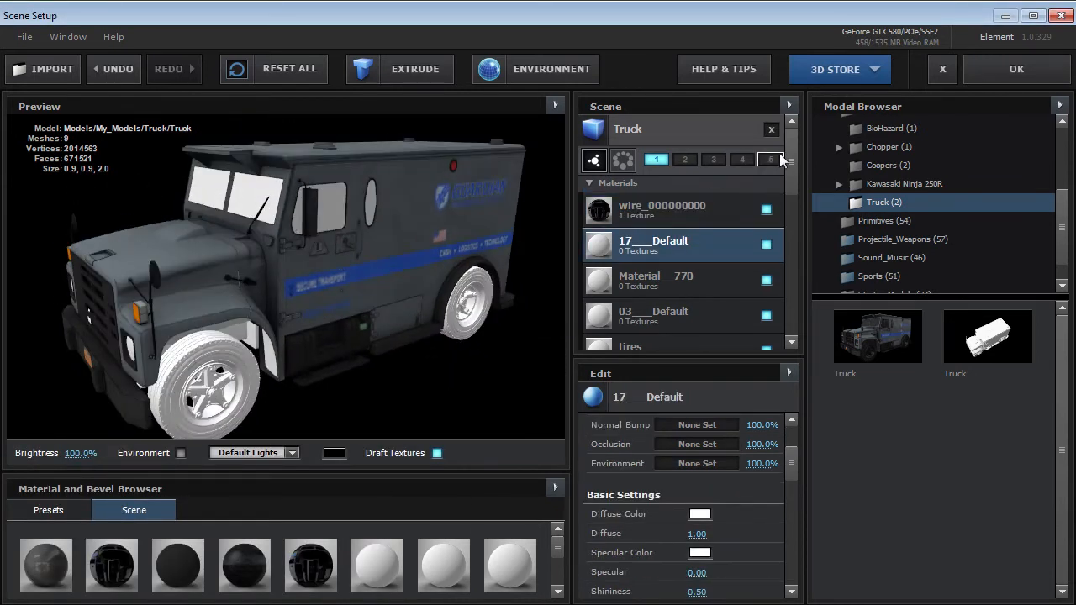
View the white truck's model preset options and replace it with the fully textured Truck model.
{"action": "left_click", "coordinate": [675, 126]}
{"action": "left_click", "coordinate": [769, 132]}
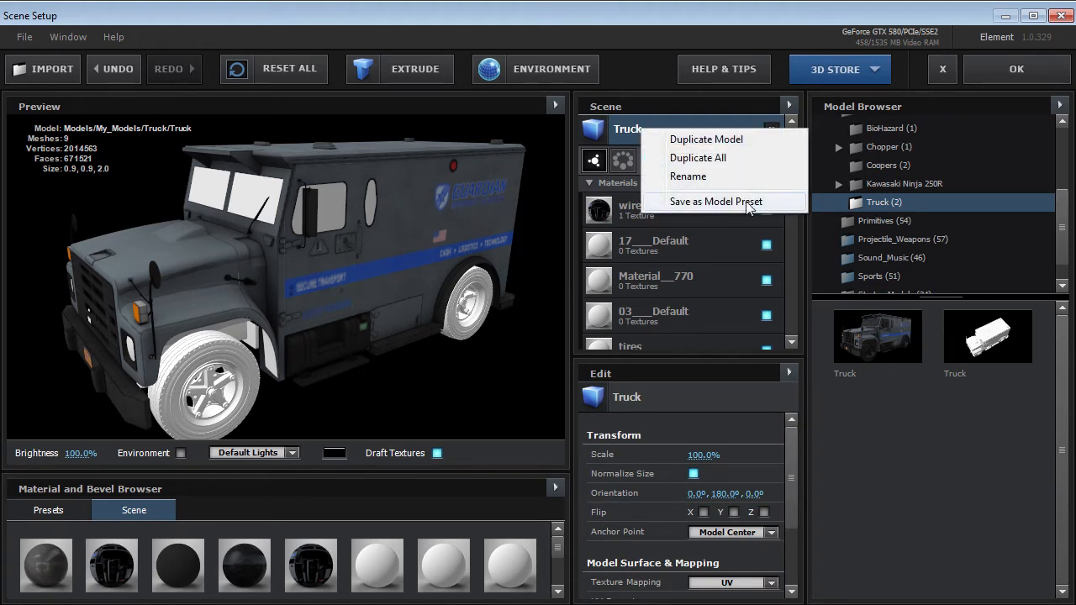
{"action": "left_click", "coordinate": [760, 124]}
{"action": "left_click", "coordinate": [772, 131]}
{"action": "left_click", "coordinate": [672, 130]}
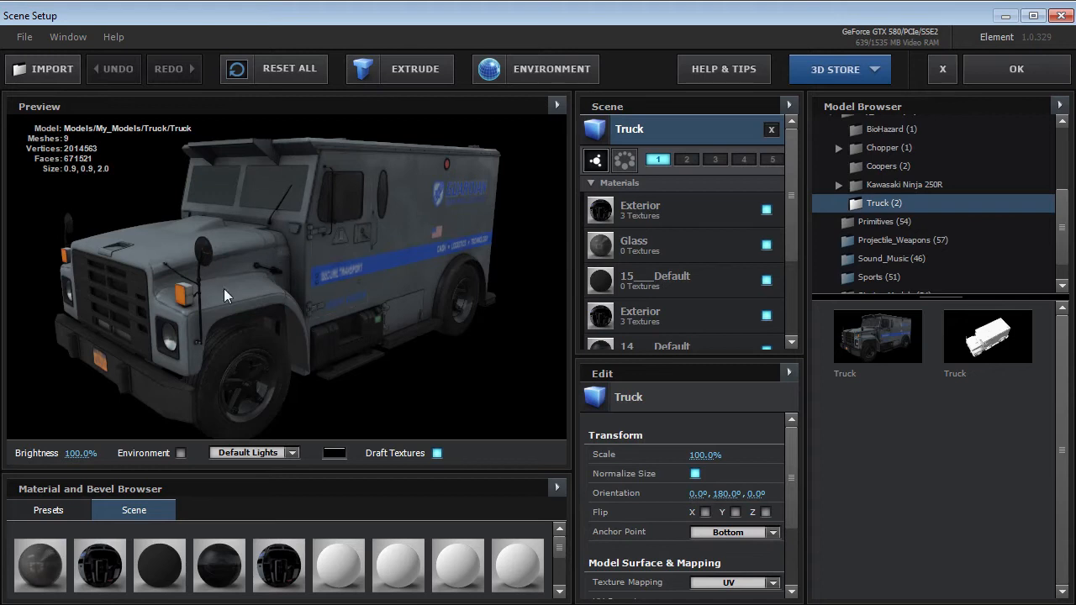
Set the scene's environment map to Studio_warm and accept the Scene Setup.
{"action": "left_click_drag", "start_coordinate": [274, 299], "coordinate": [344, 280]}
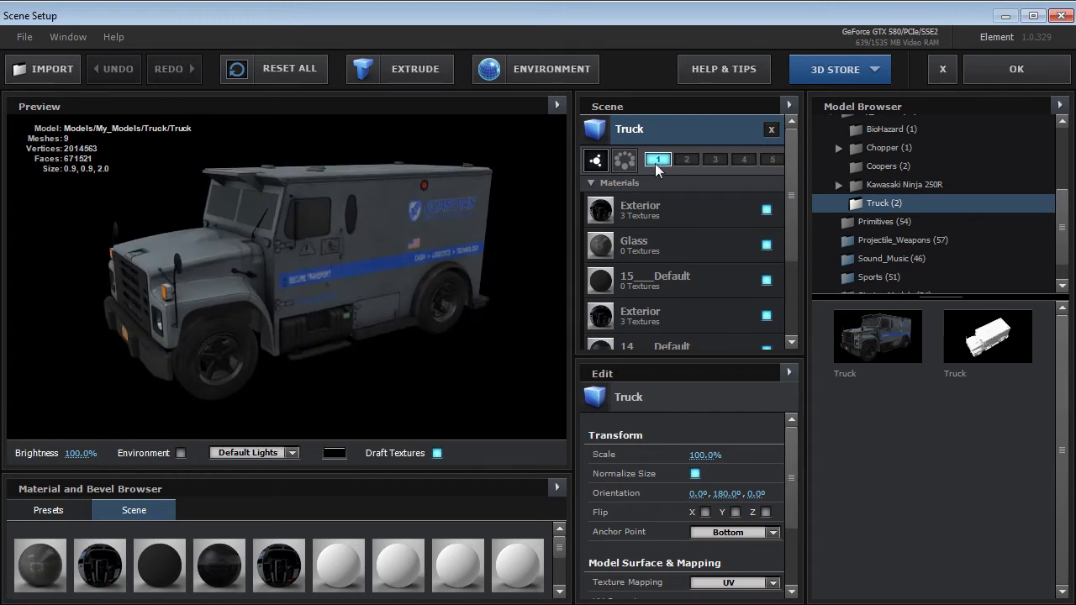
{"action": "left_click_drag", "start_coordinate": [265, 244], "coordinate": [380, 263]}
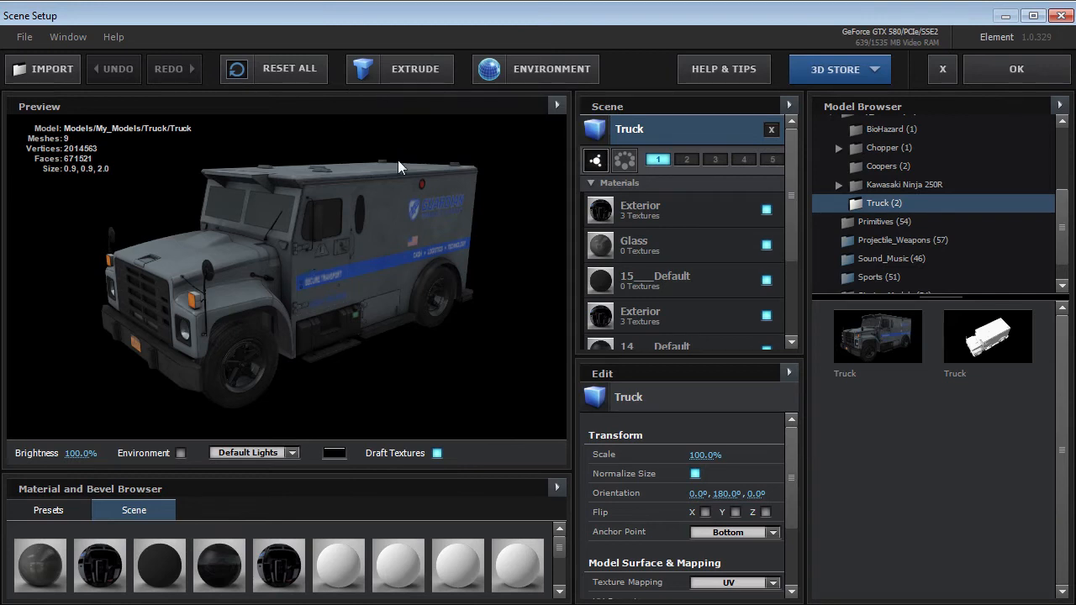
{"action": "left_click", "coordinate": [531, 78]}
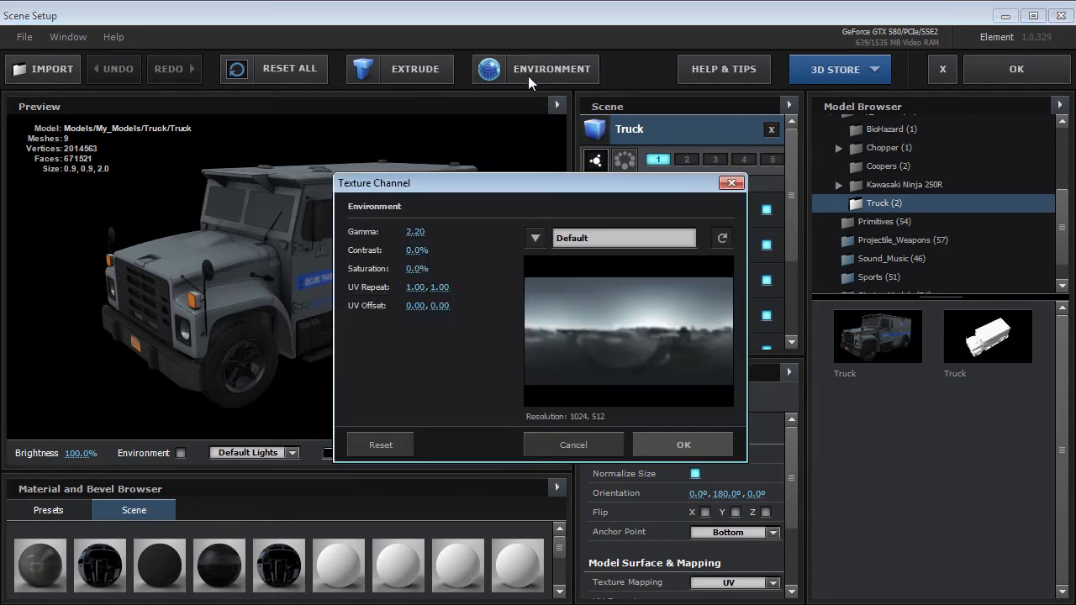
{"action": "left_click", "coordinate": [529, 242]}
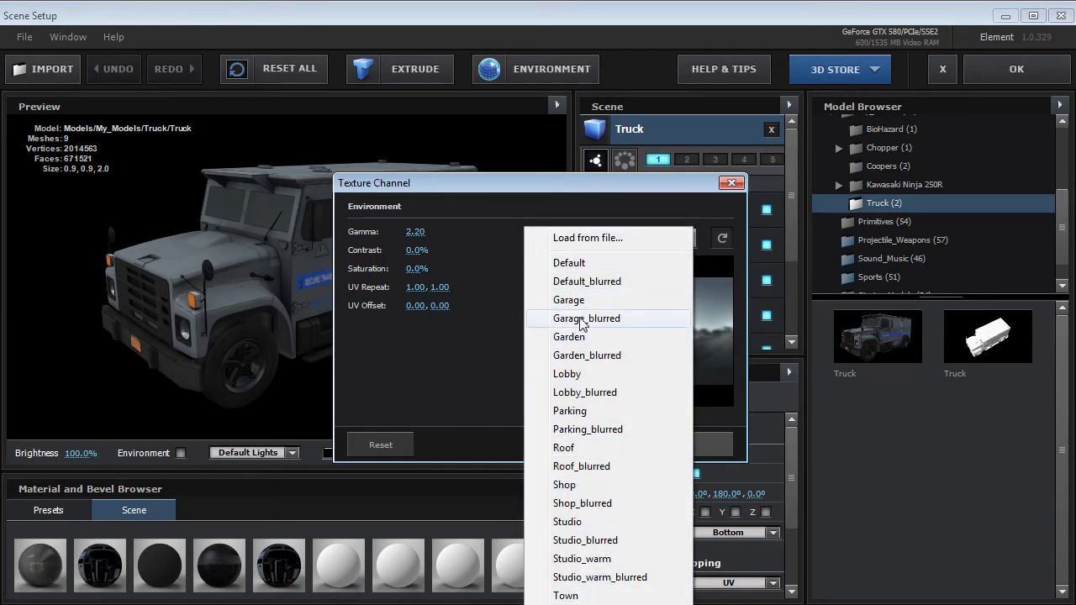
{"action": "left_click_drag", "start_coordinate": [577, 186], "coordinate": [600, 22]}
{"action": "left_click", "coordinate": [558, 76]}
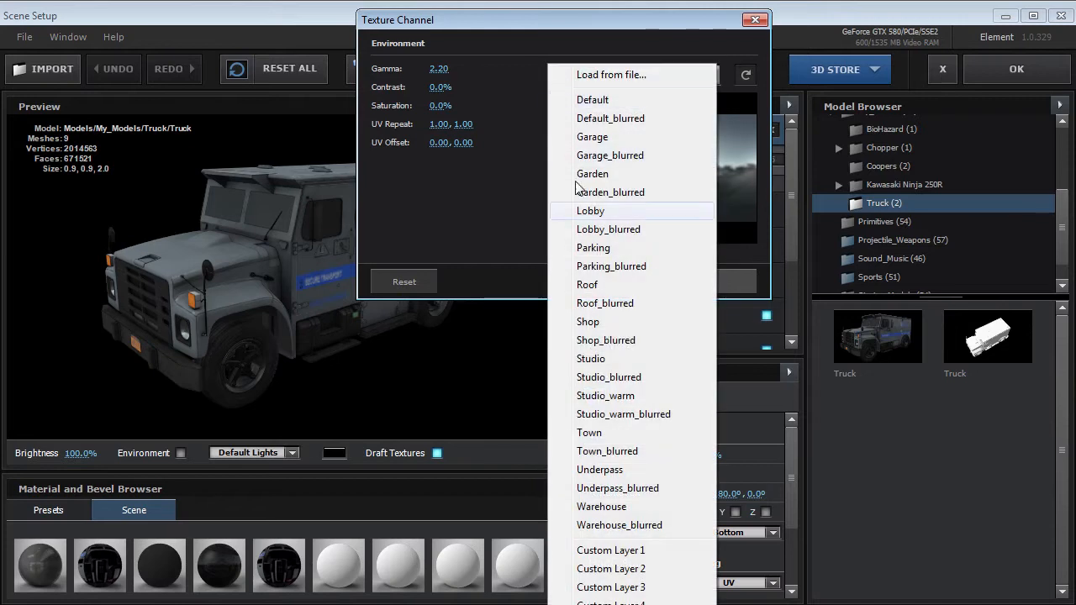
{"action": "left_click", "coordinate": [610, 397]}
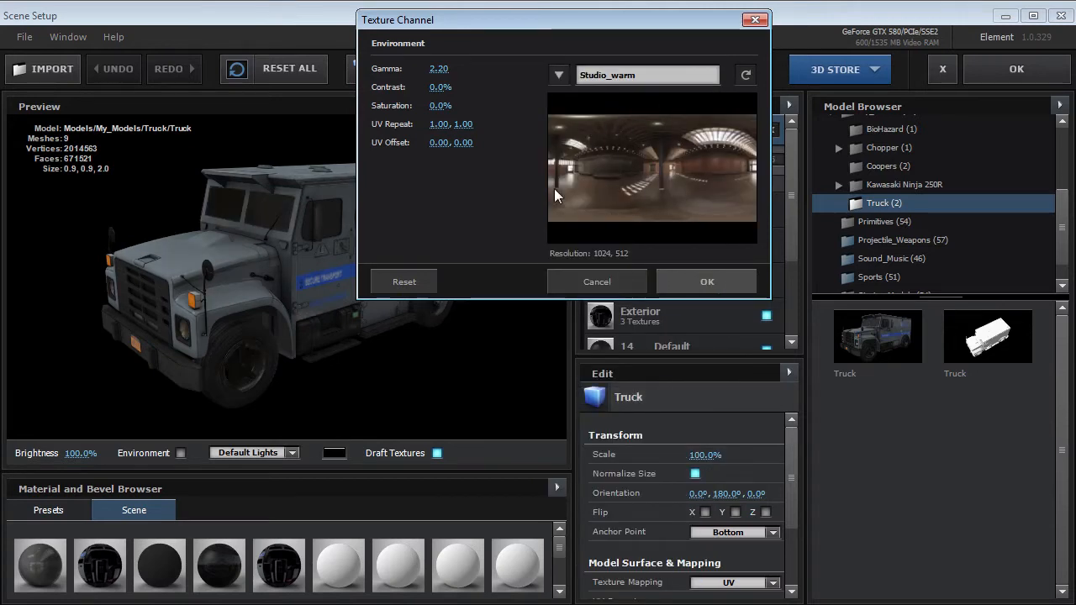
{"action": "left_click", "coordinate": [721, 286]}
{"action": "left_click", "coordinate": [981, 73]}
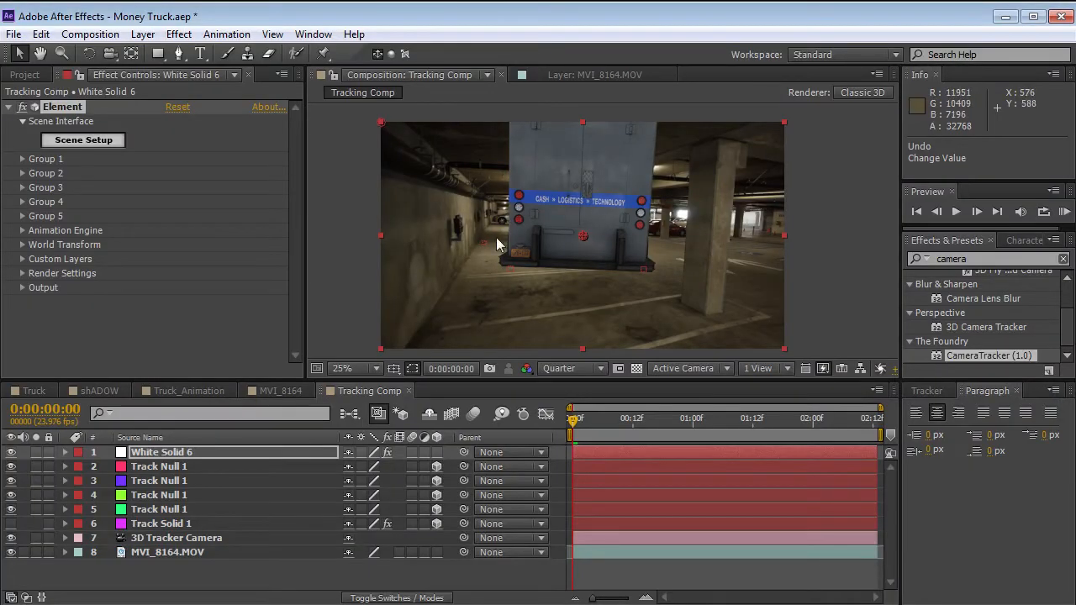
Reopen Scene Setup and set the environment map's saturation to -30%.
{"action": "left_click", "coordinate": [83, 140]}
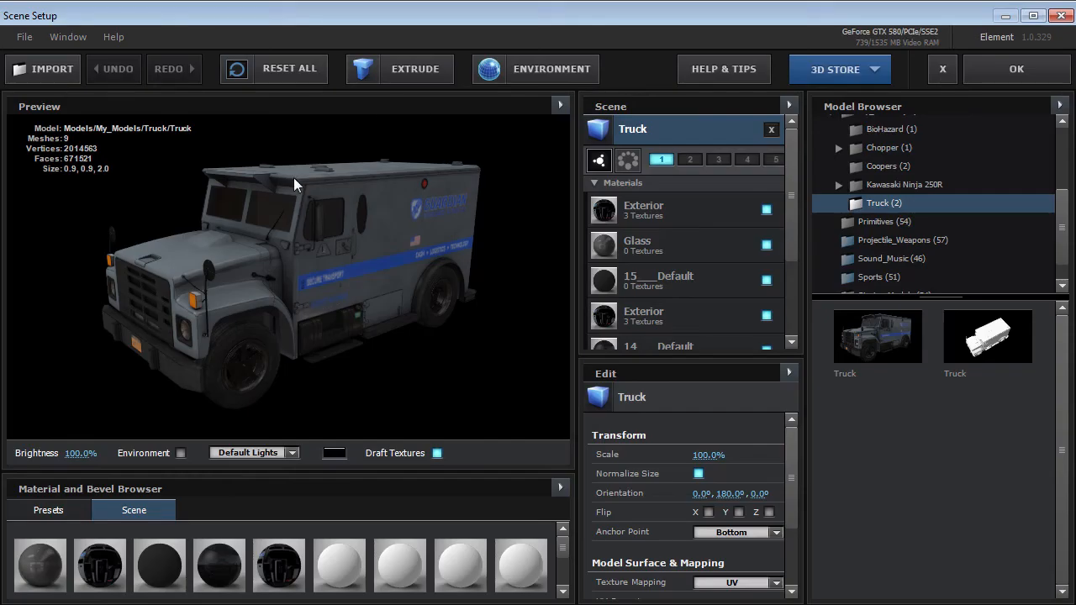
{"action": "left_click", "coordinate": [537, 71]}
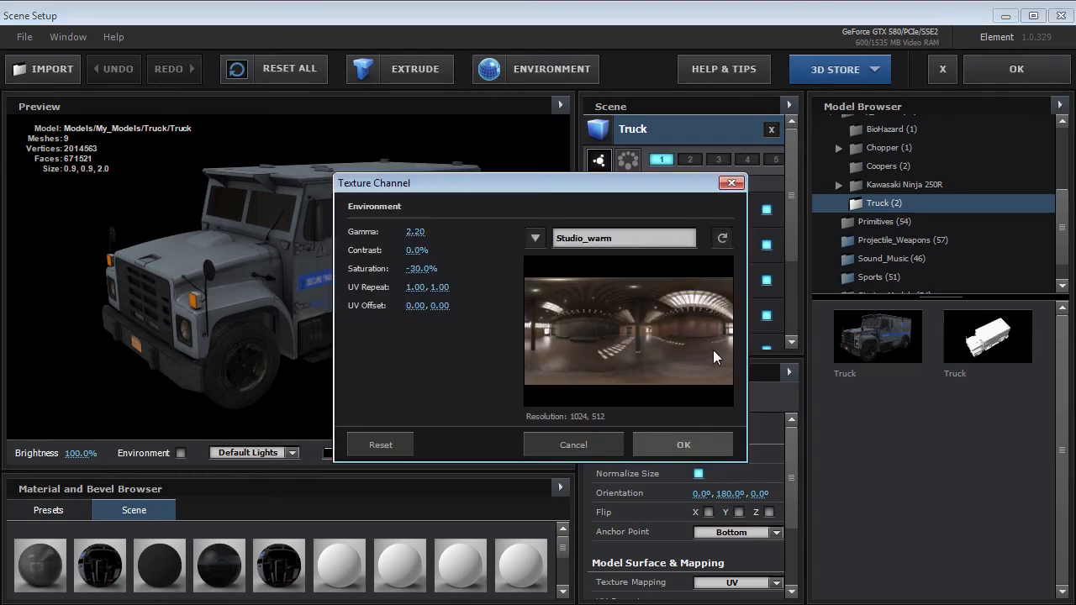
{"action": "left_click", "coordinate": [690, 450]}
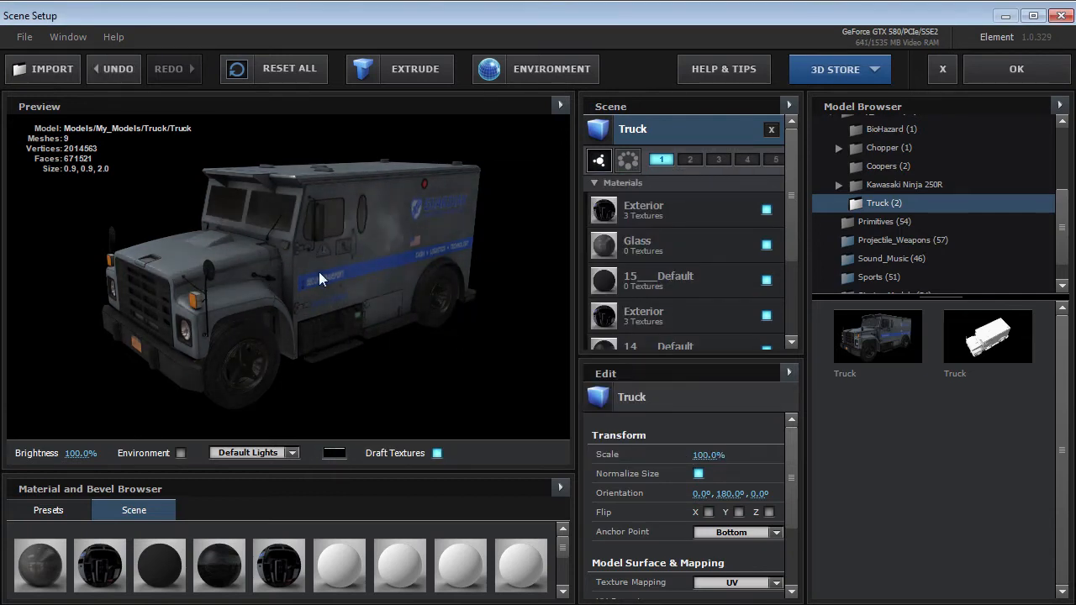
Show the environment behind the truck in the preview and move in close on the truck's side.
{"action": "left_click_drag", "start_coordinate": [297, 286], "coordinate": [300, 306]}
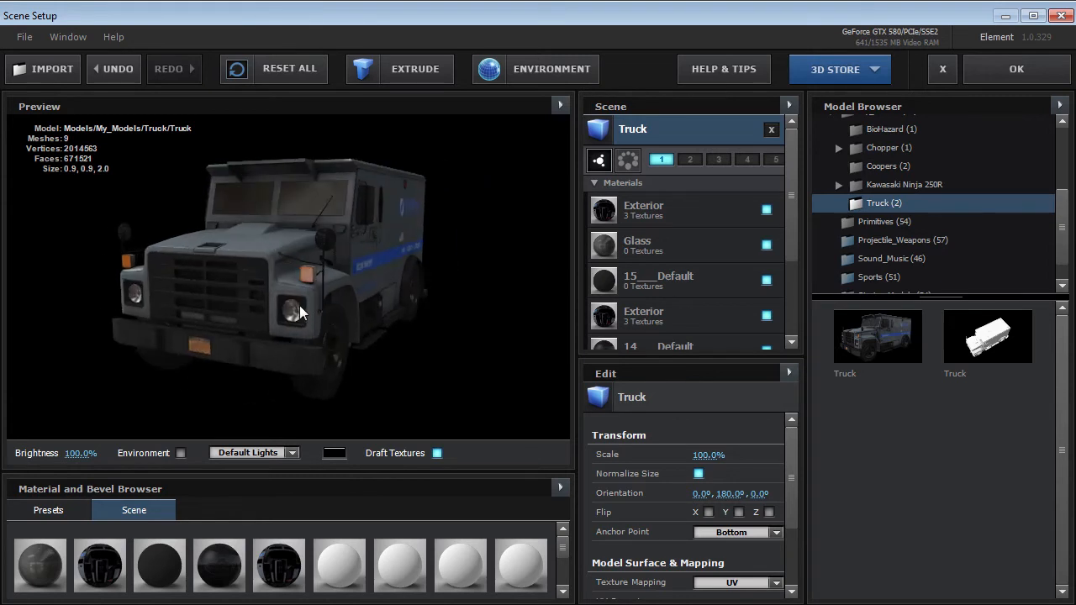
{"action": "left_click", "coordinate": [175, 452]}
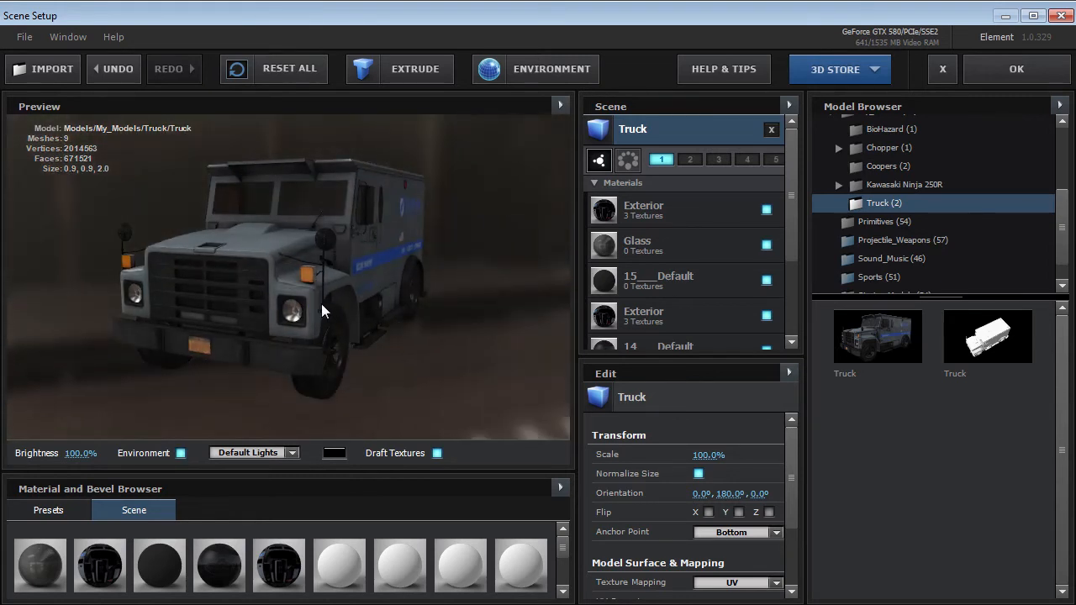
{"action": "left_click_drag", "start_coordinate": [440, 297], "coordinate": [283, 308]}
{"action": "scroll", "coordinate": [300, 292], "scroll_direction": "up", "scroll_amount": 5}
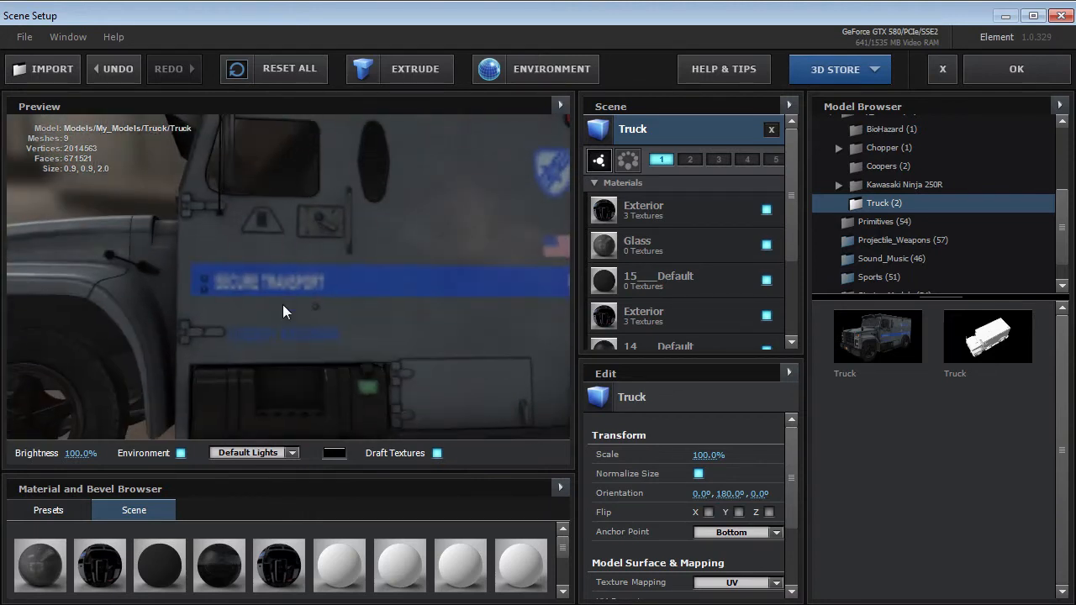
Turn off Draft Textures and inspect the full-resolution markings along the truck's side.
{"action": "left_click", "coordinate": [436, 454]}
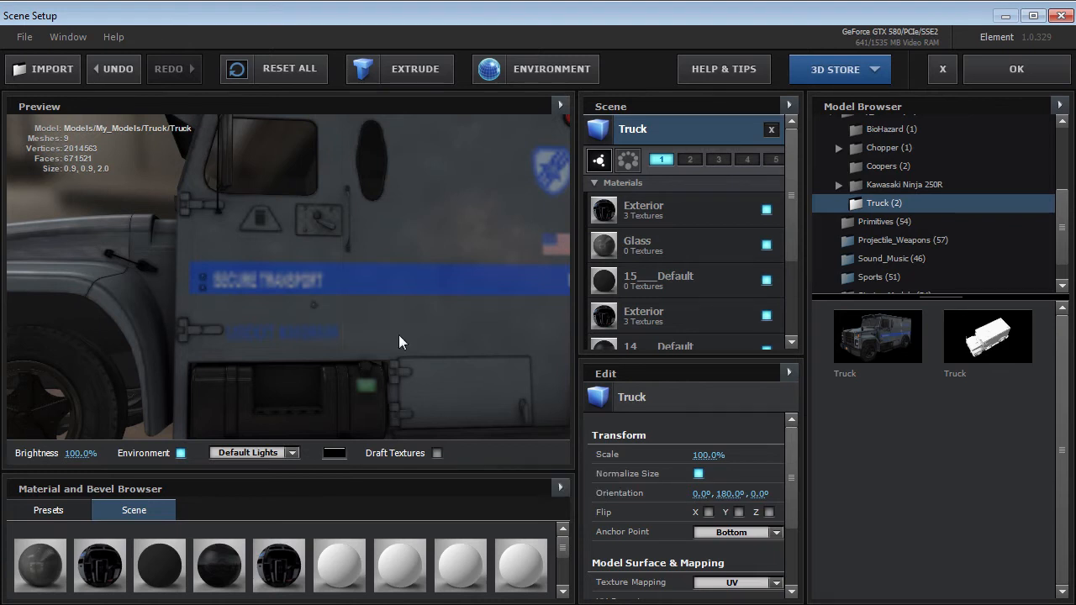
{"action": "left_click_drag", "start_coordinate": [203, 239], "coordinate": [282, 291]}
{"action": "left_click_drag", "start_coordinate": [309, 247], "coordinate": [156, 326]}
{"action": "left_click_drag", "start_coordinate": [188, 380], "coordinate": [259, 271]}
{"action": "left_click_drag", "start_coordinate": [360, 279], "coordinate": [329, 263]}
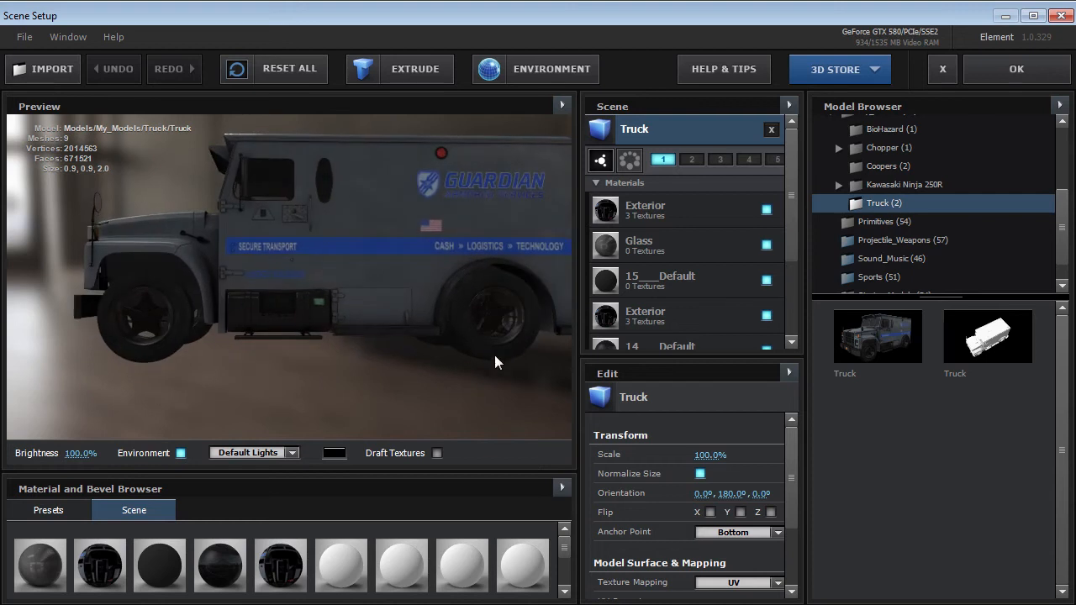
{"action": "left_click_drag", "start_coordinate": [311, 279], "coordinate": [141, 335]}
{"action": "left_click_drag", "start_coordinate": [245, 350], "coordinate": [201, 345]}
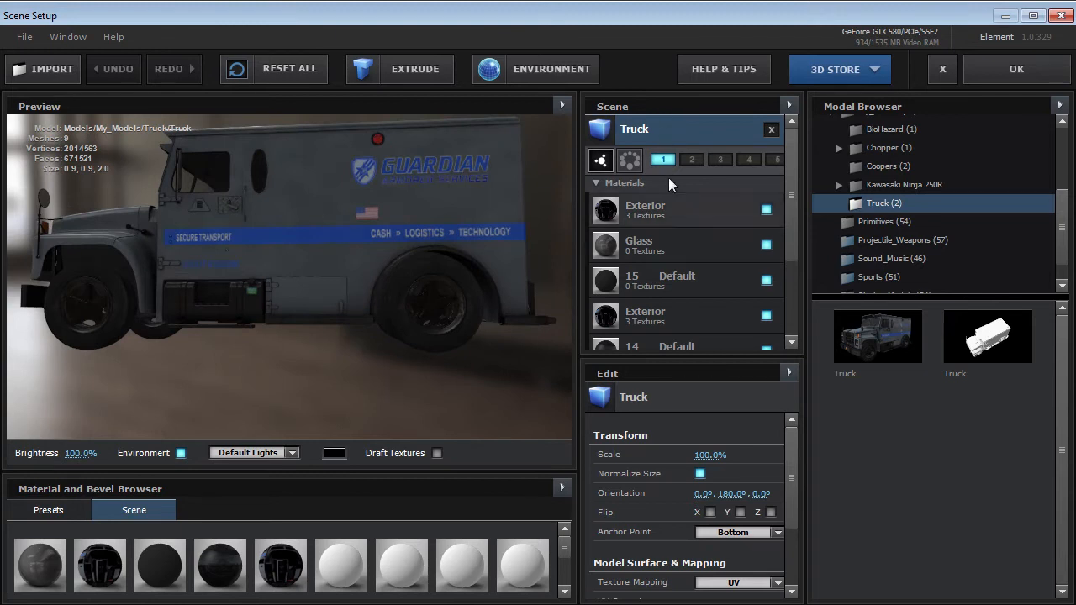
Try the Model Center anchor point on the truck, set it back to Bottom, and accept the scene.
{"action": "scroll", "coordinate": [789, 443], "scroll_direction": "down", "scroll_amount": 1}
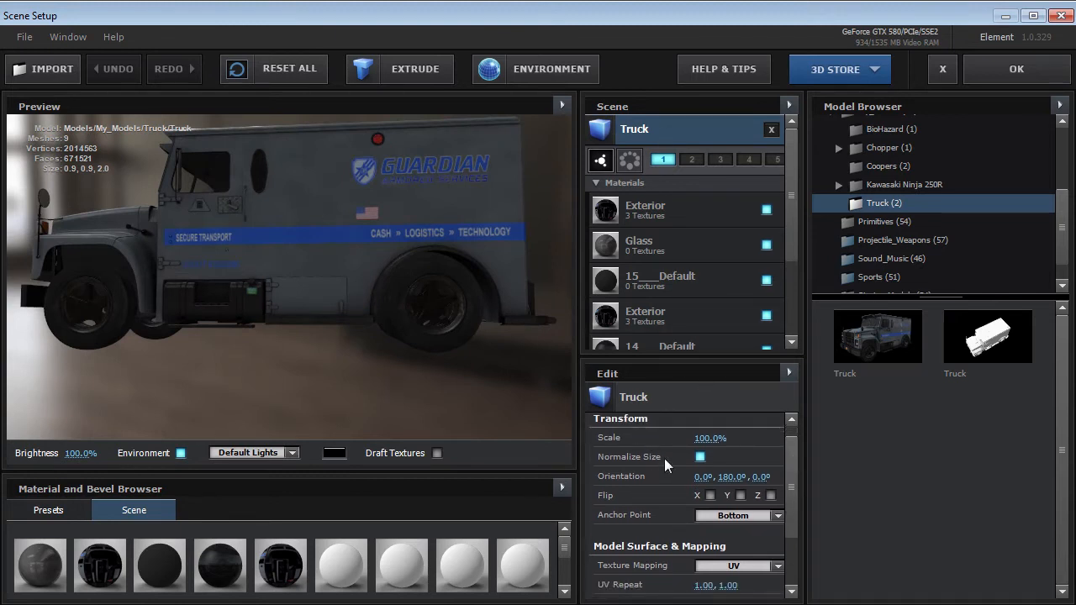
{"action": "left_click", "coordinate": [742, 518]}
{"action": "left_click", "coordinate": [745, 520]}
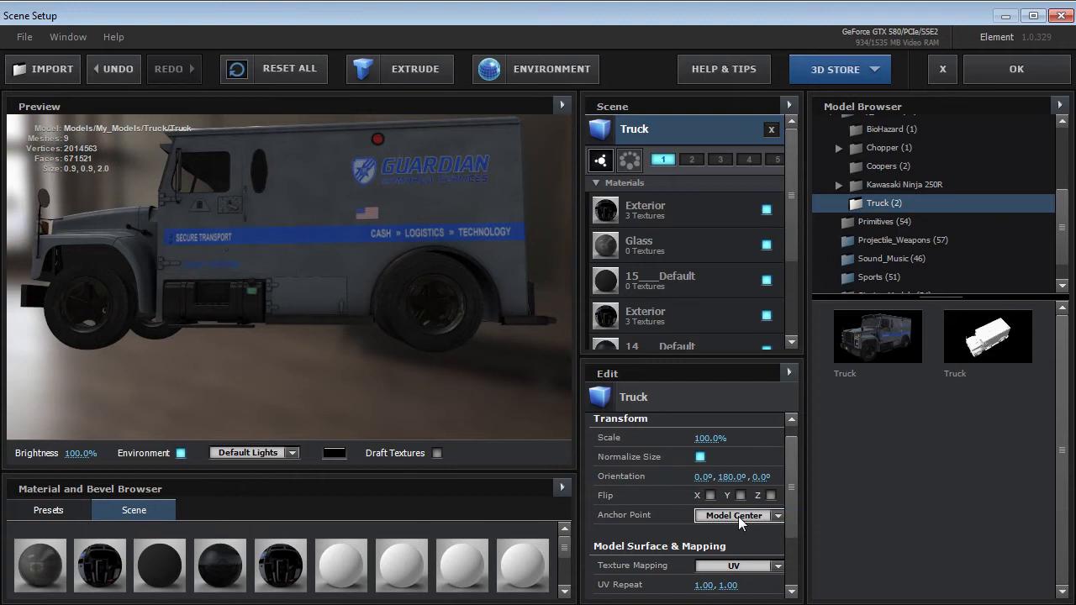
{"action": "left_click", "coordinate": [741, 519]}
{"action": "left_click", "coordinate": [737, 580]}
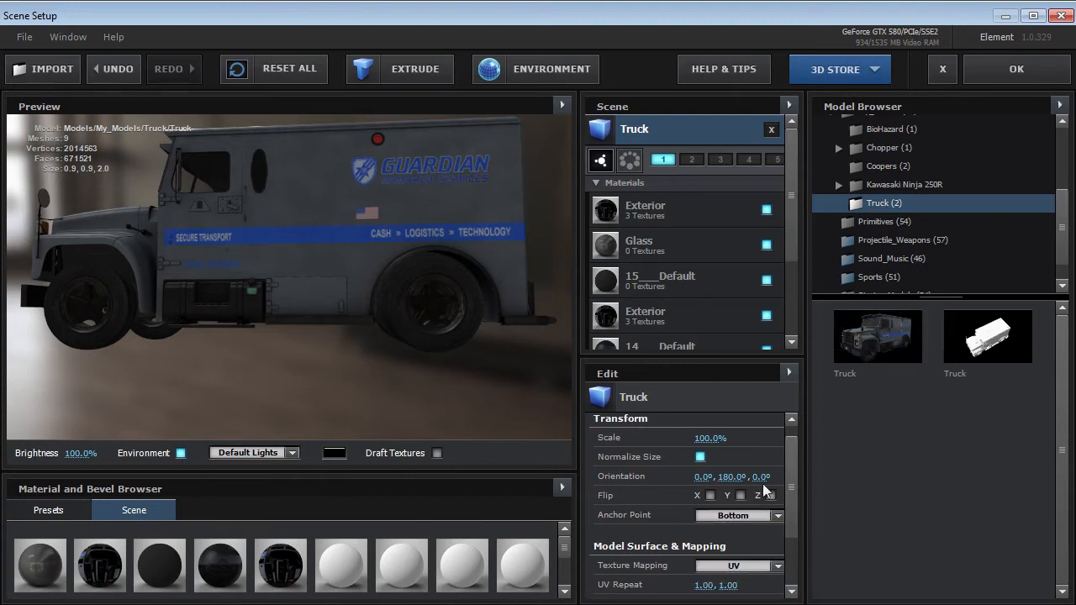
{"action": "left_click", "coordinate": [738, 515]}
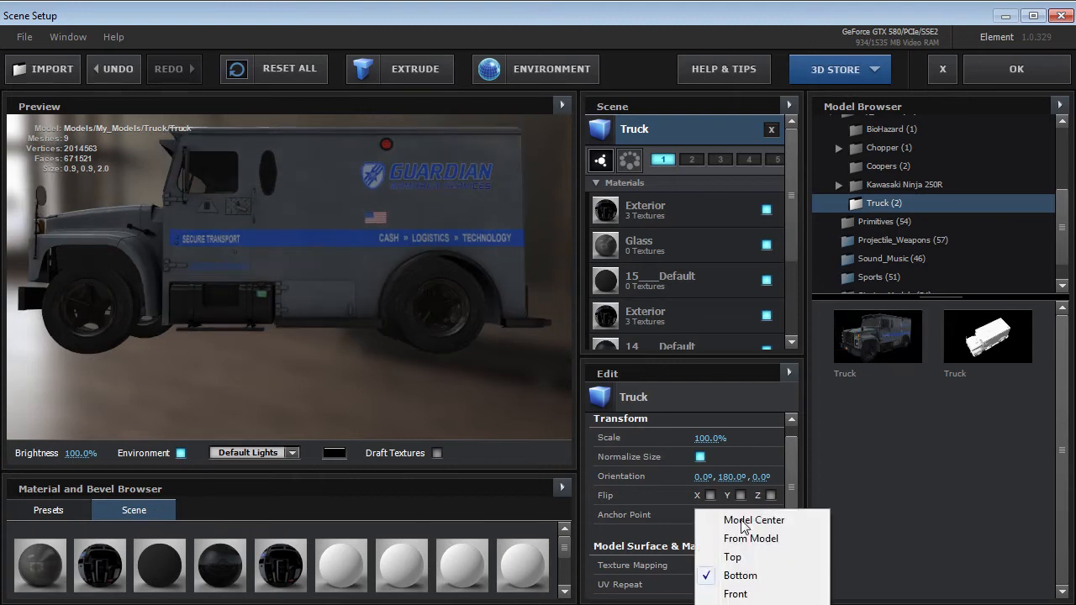
{"action": "left_click", "coordinate": [740, 578]}
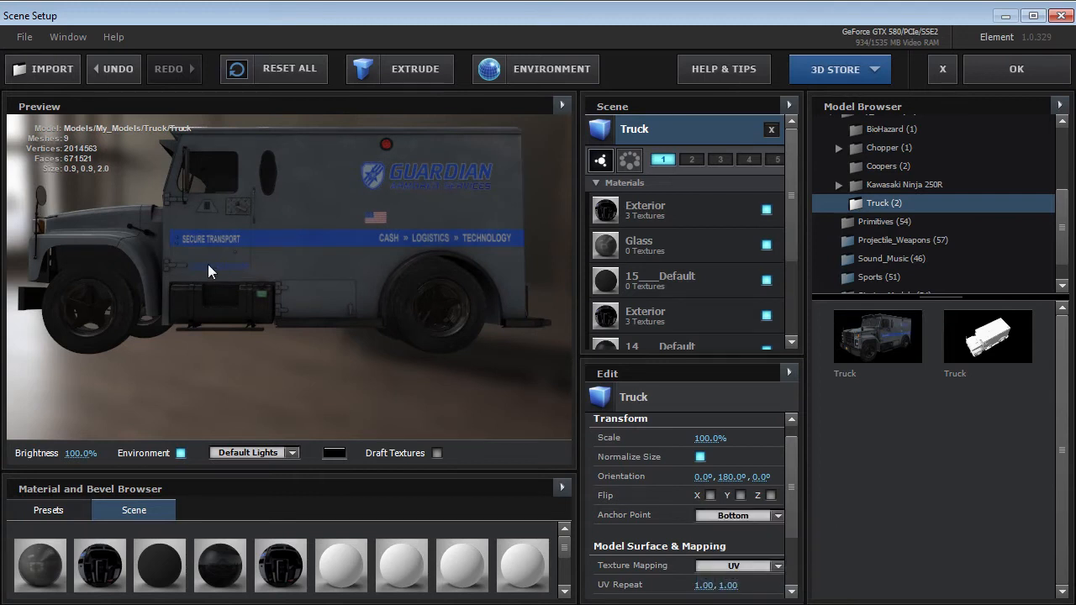
{"action": "left_click", "coordinate": [1018, 70]}
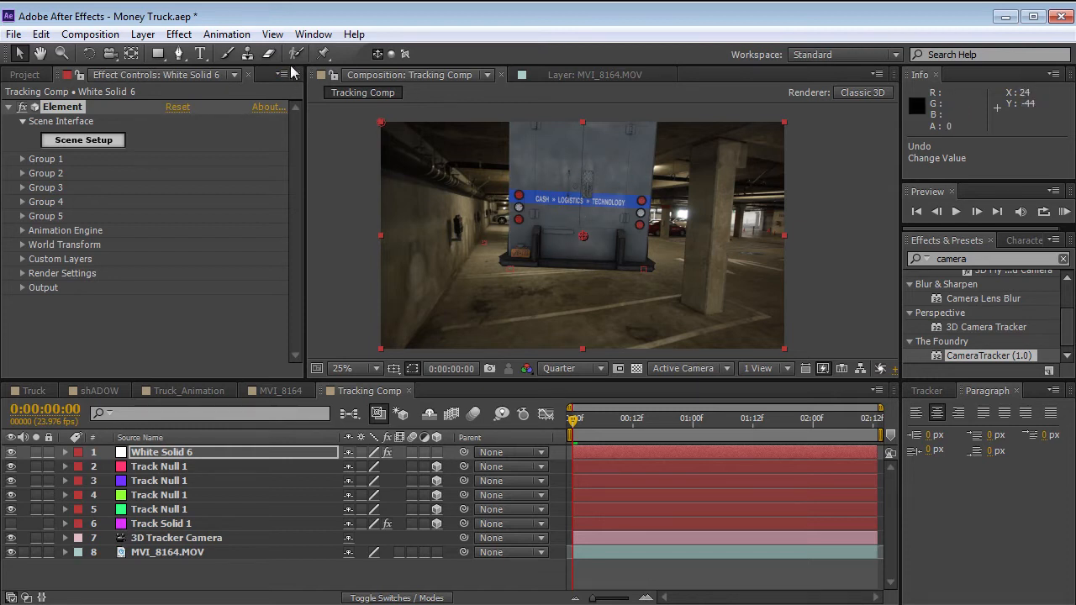
Set the Group 1 Particle Look size to 7.37 on the Element effect.
{"action": "left_click", "coordinate": [22, 159]}
{"action": "left_click", "coordinate": [37, 187]}
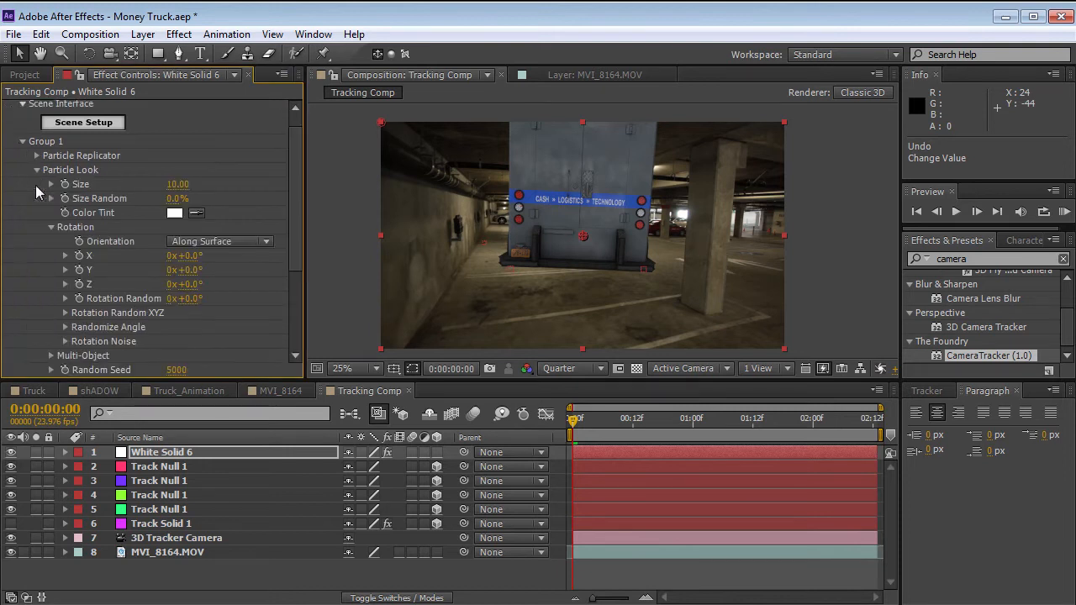
{"action": "left_click_drag", "start_coordinate": [173, 184], "coordinate": [153, 196]}
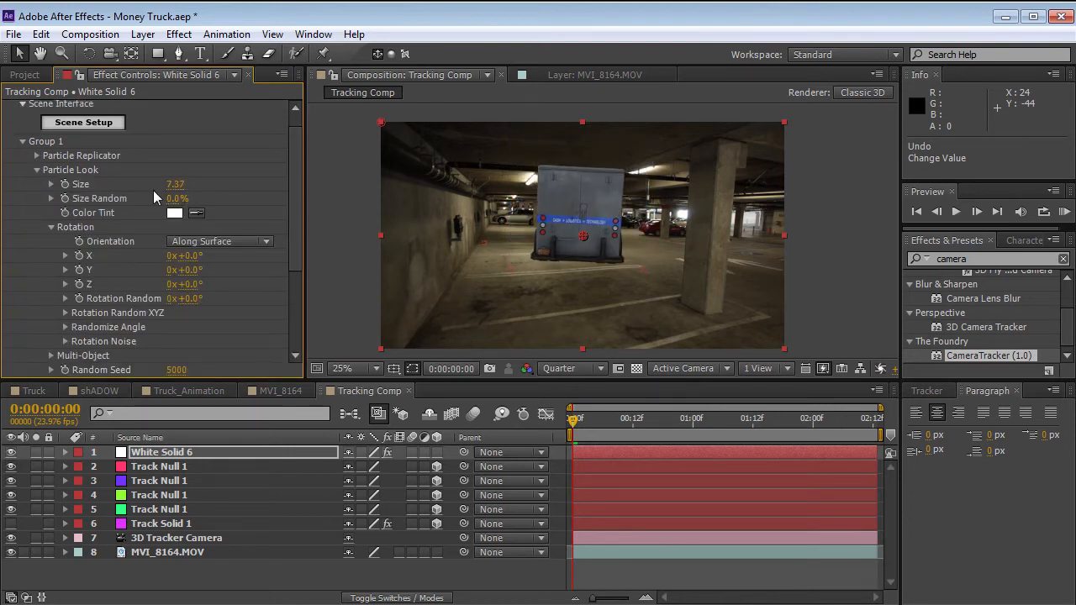
Add a new null object to the Tracking Comp and make it a 3D layer.
{"action": "left_click", "coordinate": [142, 33]}
{"action": "mouse_move", "coordinate": [165, 53]}
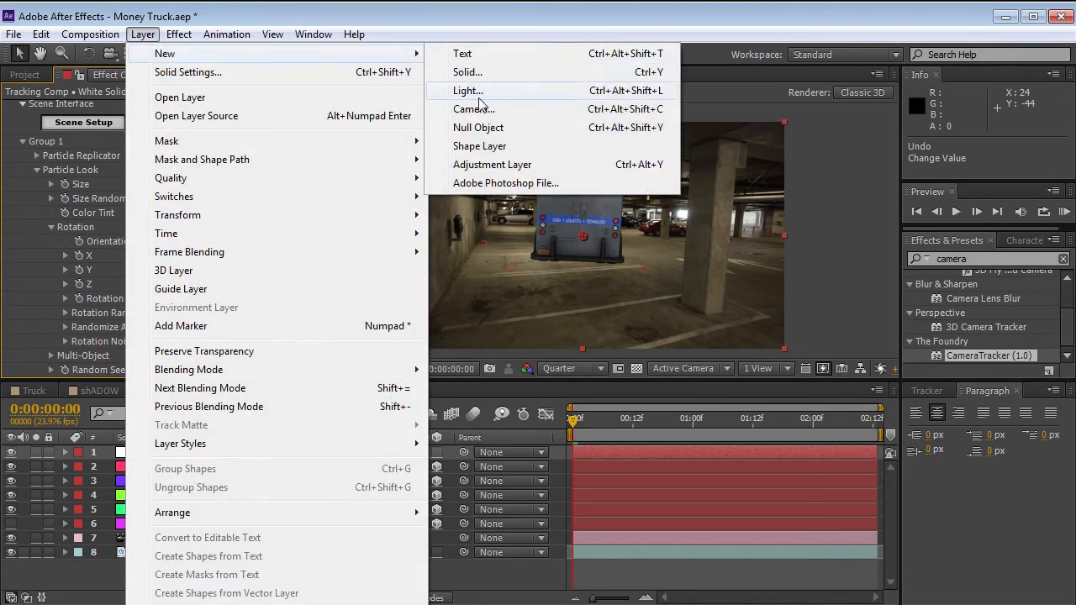
{"action": "left_click", "coordinate": [486, 128]}
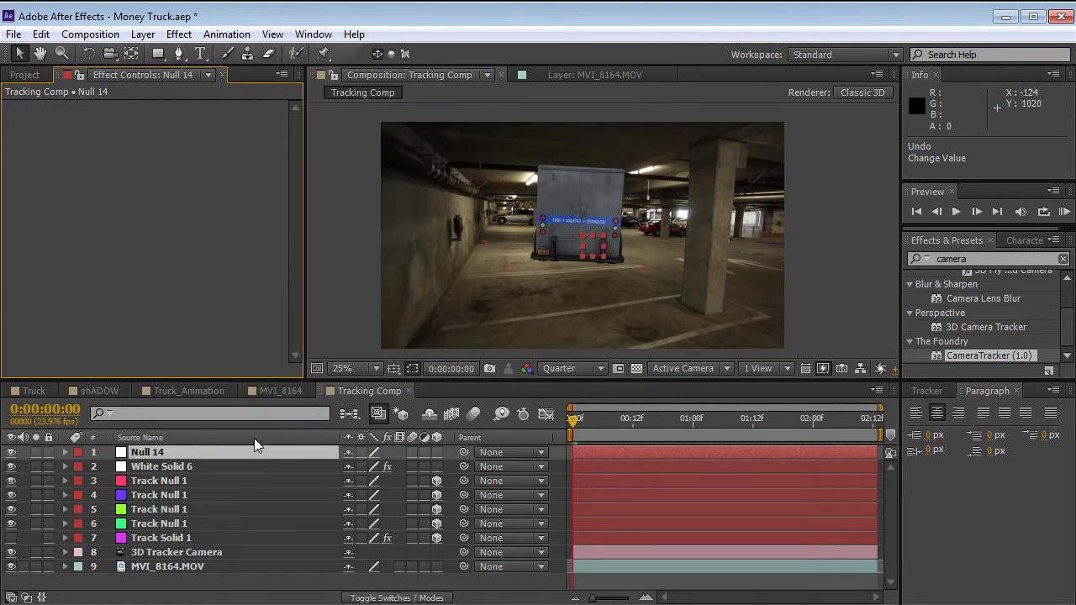
{"action": "left_click", "coordinate": [436, 452]}
Parent the four Track Nulls, Track Solid 1 and the 3D Tracker Camera to the new null.
{"action": "left_click", "coordinate": [164, 484]}
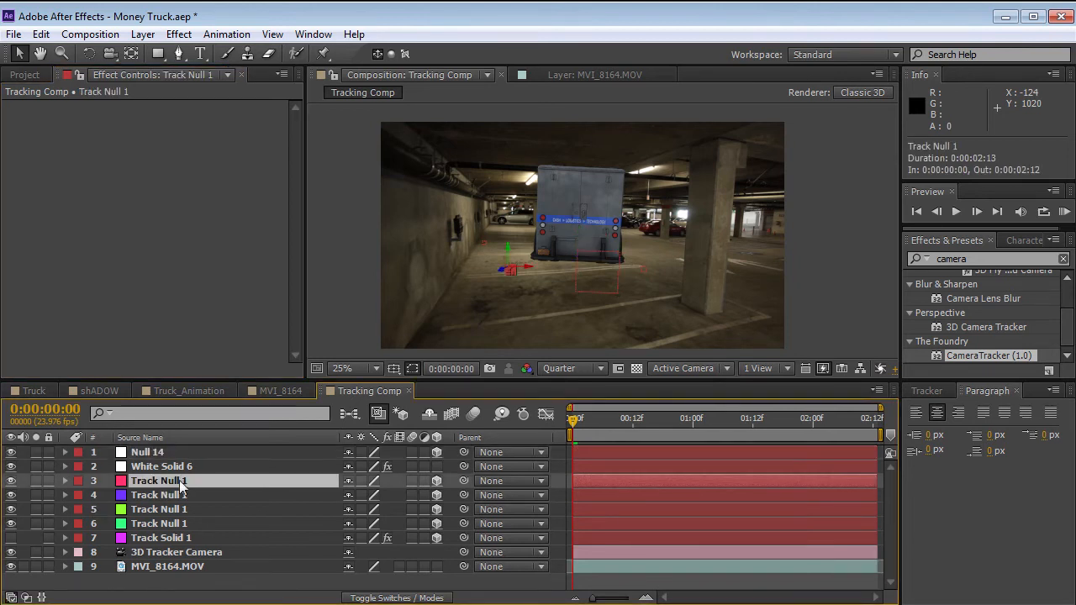
{"action": "left_click", "coordinate": [171, 558], "text": "shift"}
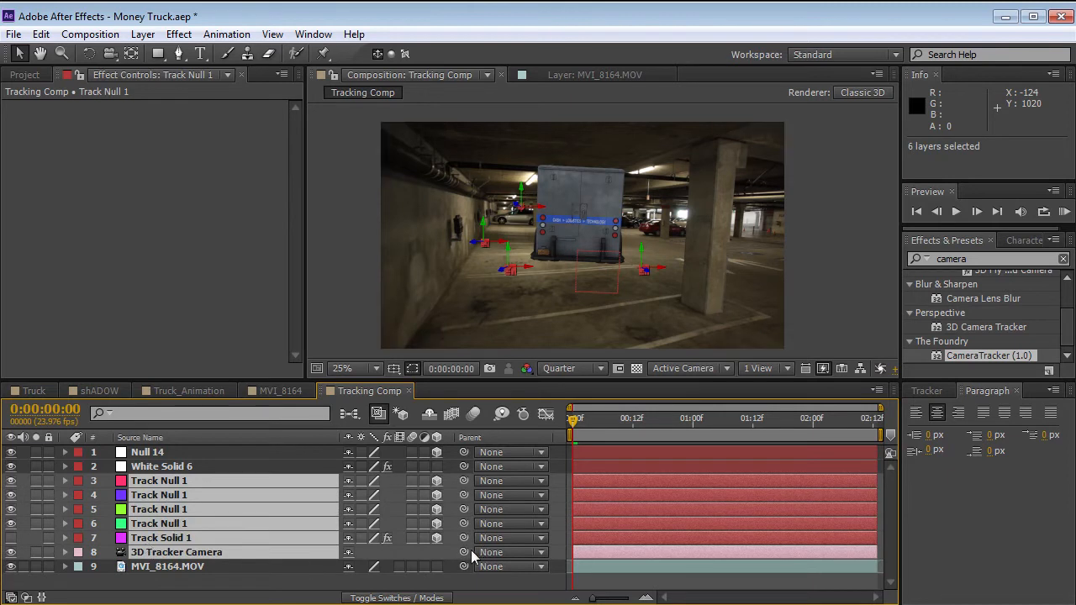
{"action": "left_click_drag", "start_coordinate": [463, 552], "coordinate": [139, 453]}
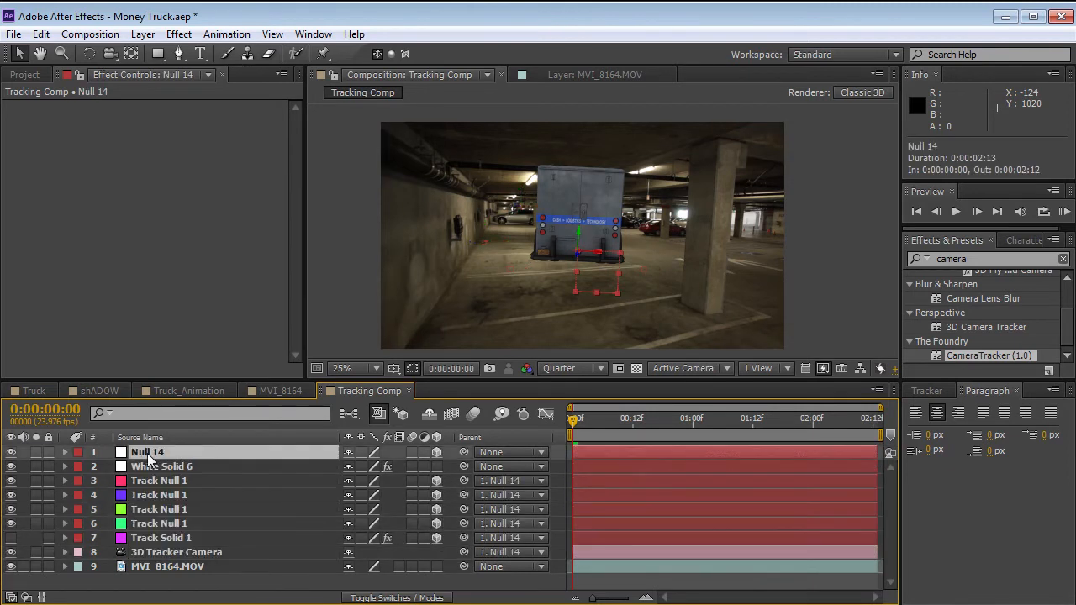
Rotate the new parent null about its Y axis to an orientation of about 289.5°.
{"action": "key", "text": "w"}
{"action": "left_click_drag", "start_coordinate": [577, 240], "coordinate": [592, 238]}
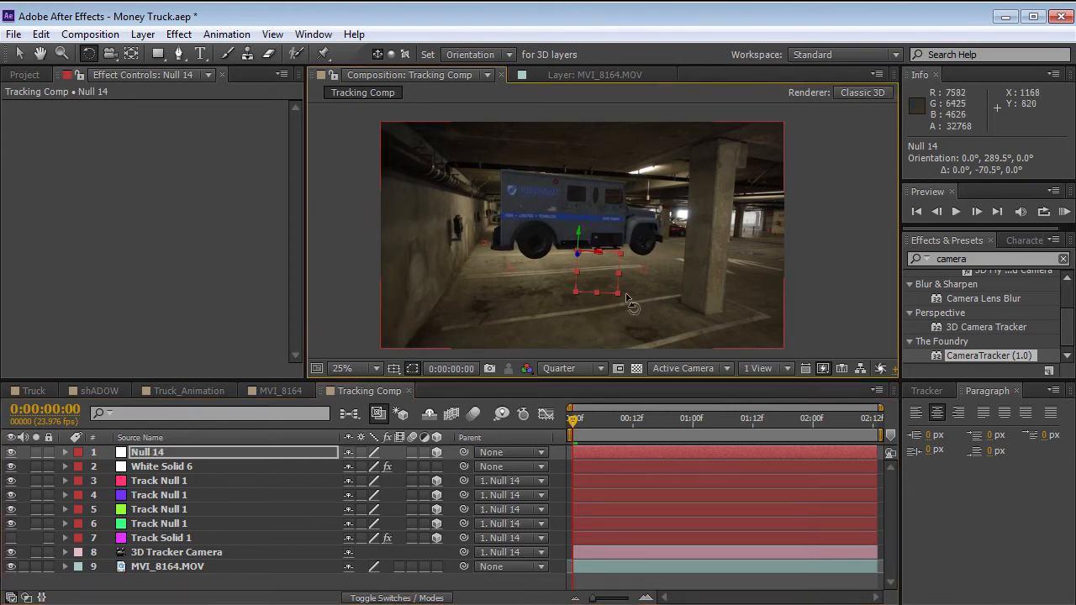
{"action": "left_click_drag", "start_coordinate": [589, 422], "coordinate": [458, 424]}
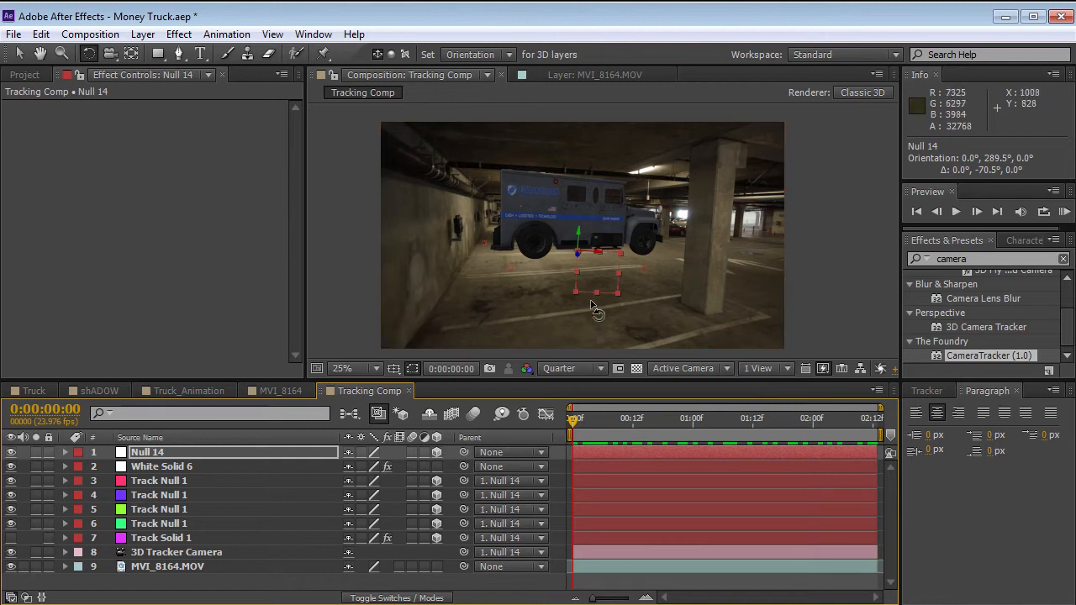
Scale the parent null to 125% and delete it from the Tracking Comp.
{"action": "key", "text": "v"}
{"action": "left_click_drag", "start_coordinate": [580, 256], "coordinate": [571, 236]}
{"action": "left_click_drag", "start_coordinate": [618, 293], "coordinate": [522, 248]}
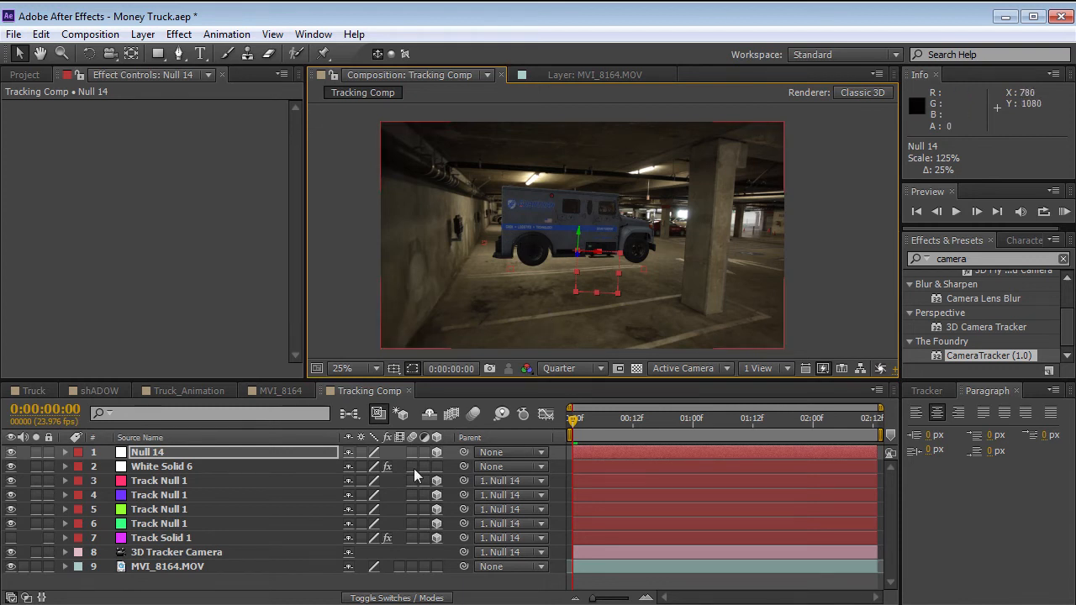
{"action": "left_click", "coordinate": [149, 454]}
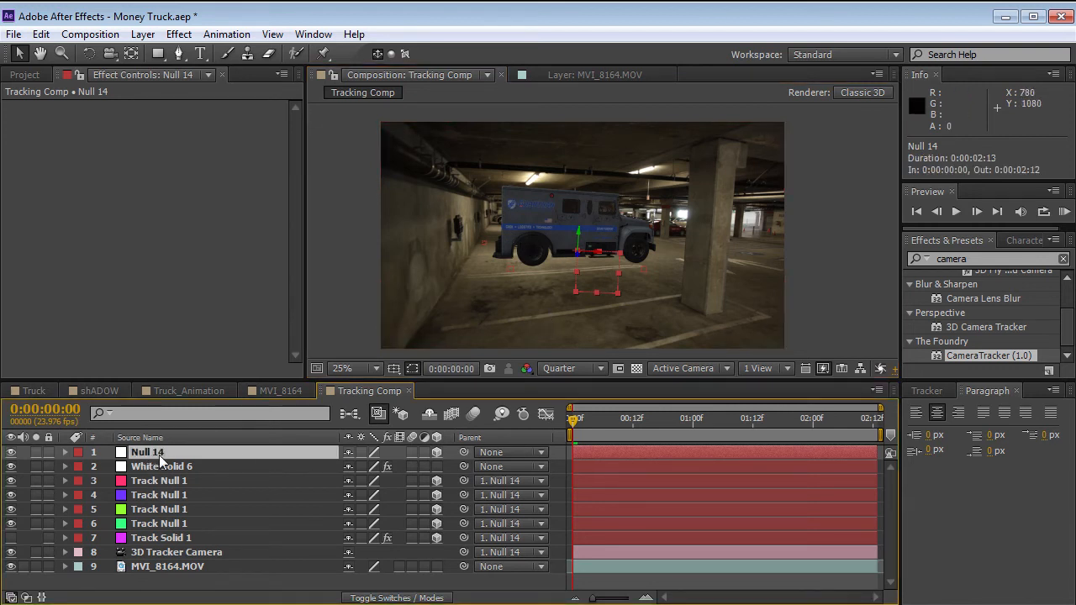
{"action": "key", "text": "Delete"}
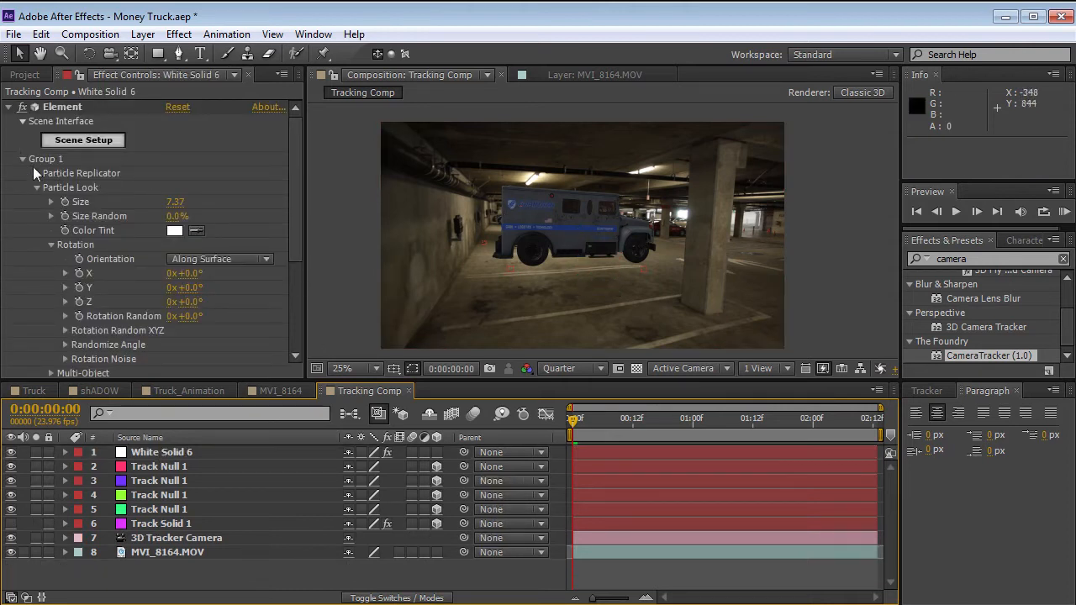
Set Group 1's Particle Look Y rotation to 156° and its Particle Replicator position to X 966 and Z 60.
{"action": "left_click_drag", "start_coordinate": [190, 293], "coordinate": [309, 269]}
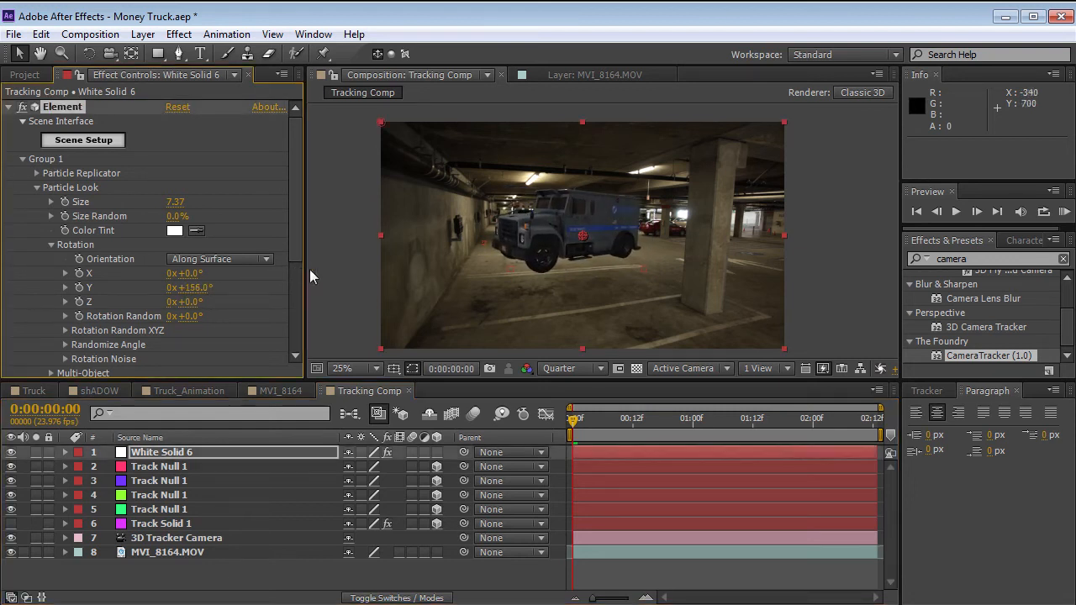
{"action": "left_click", "coordinate": [37, 187]}
{"action": "left_click", "coordinate": [37, 174]}
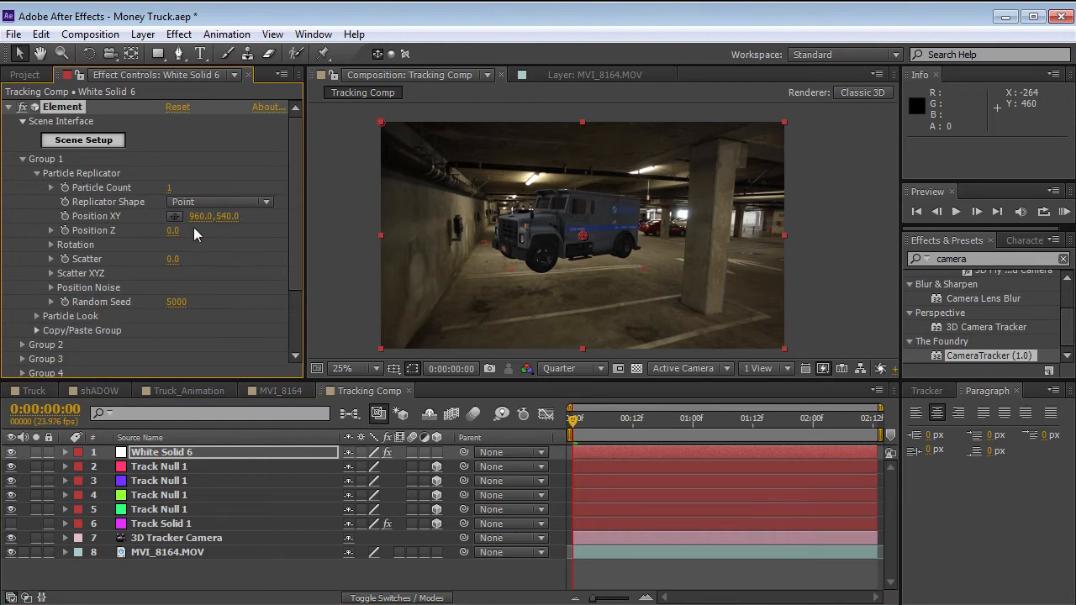
{"action": "left_click_drag", "start_coordinate": [172, 231], "coordinate": [176, 230]}
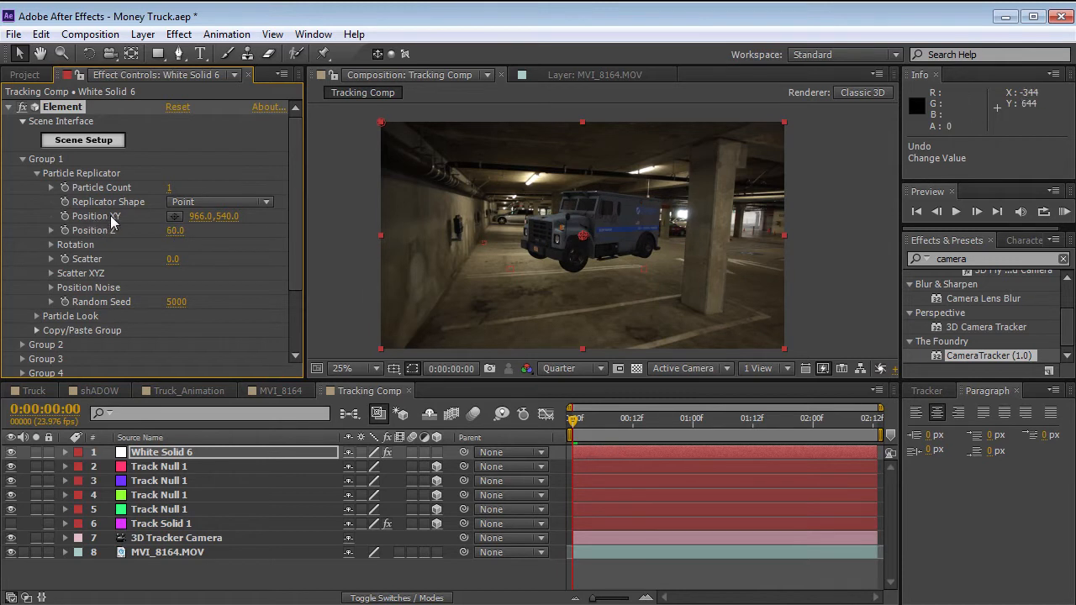
Try Group 1 Y positions of 758 and 480, undo them, and scrub the clip to check how the truck sits.
{"action": "left_click_drag", "start_coordinate": [225, 217], "coordinate": [370, 207]}
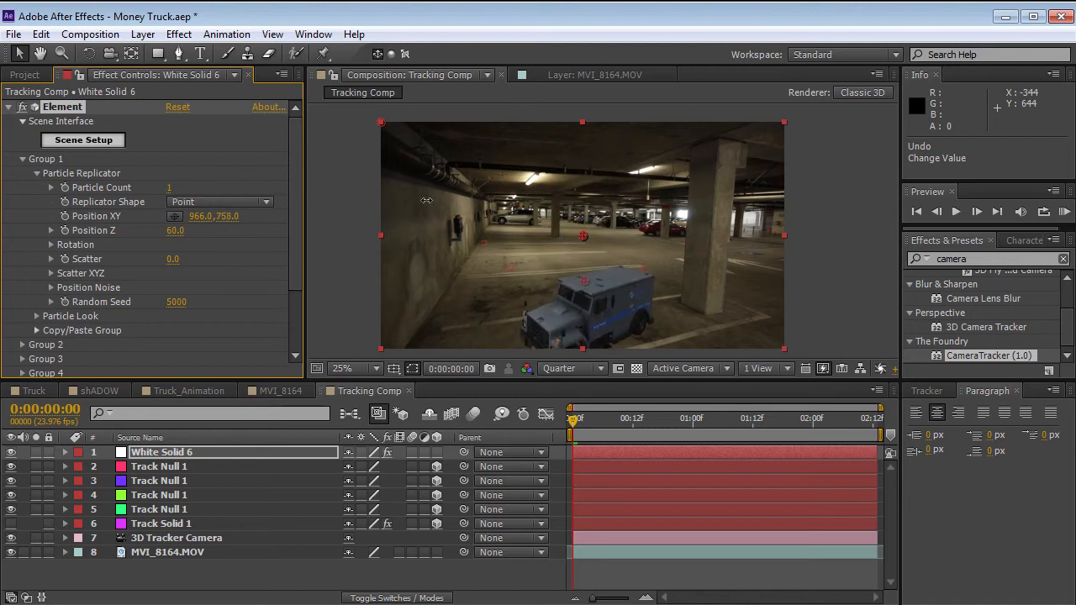
{"action": "key", "text": "ctrl+z"}
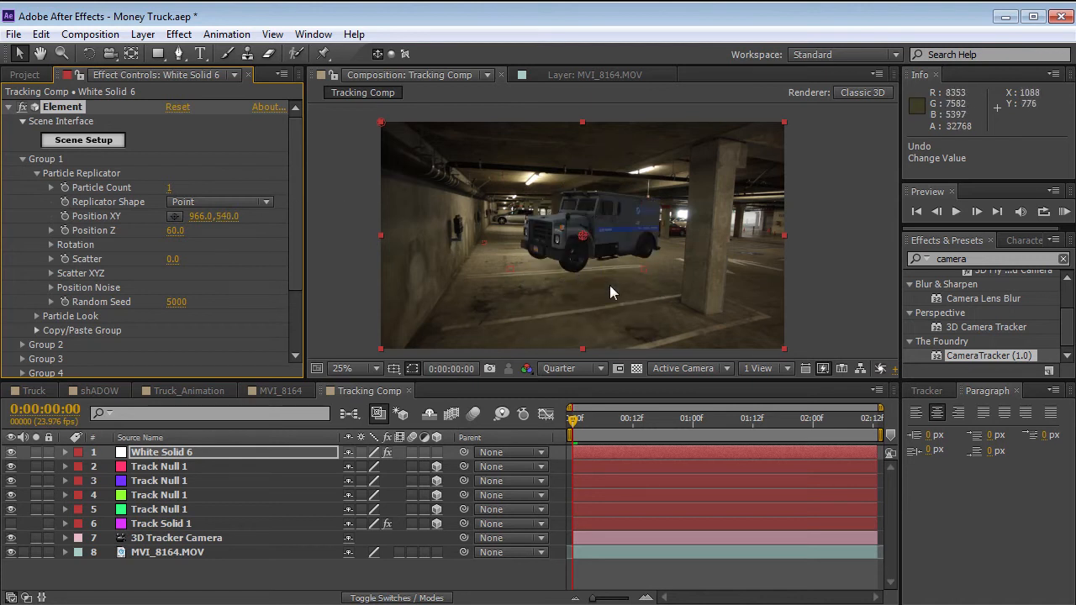
{"action": "left_click_drag", "start_coordinate": [573, 418], "coordinate": [812, 418]}
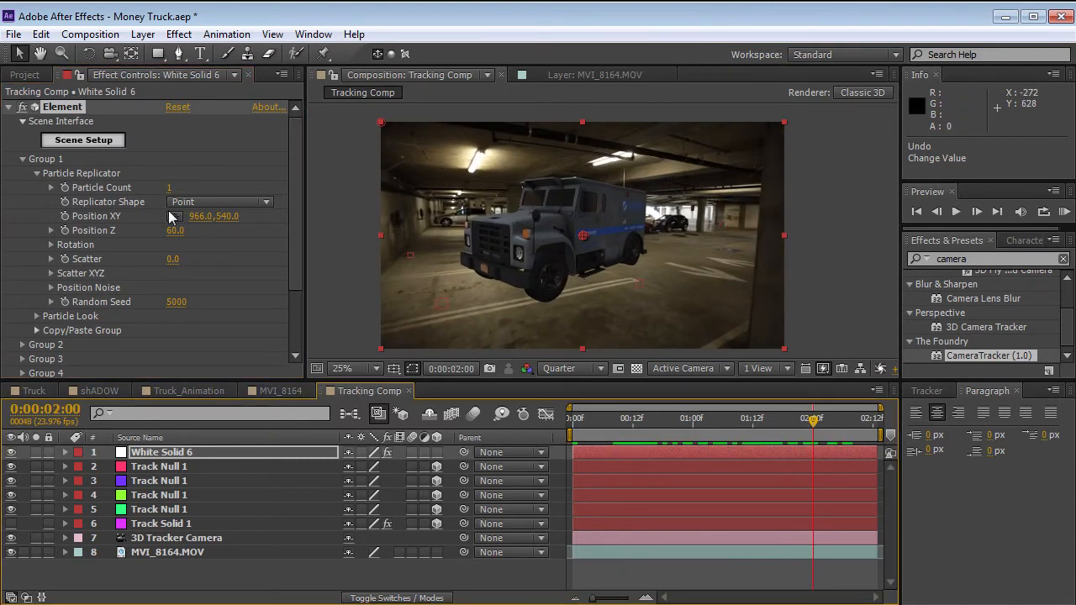
{"action": "left_click_drag", "start_coordinate": [228, 222], "coordinate": [220, 221]}
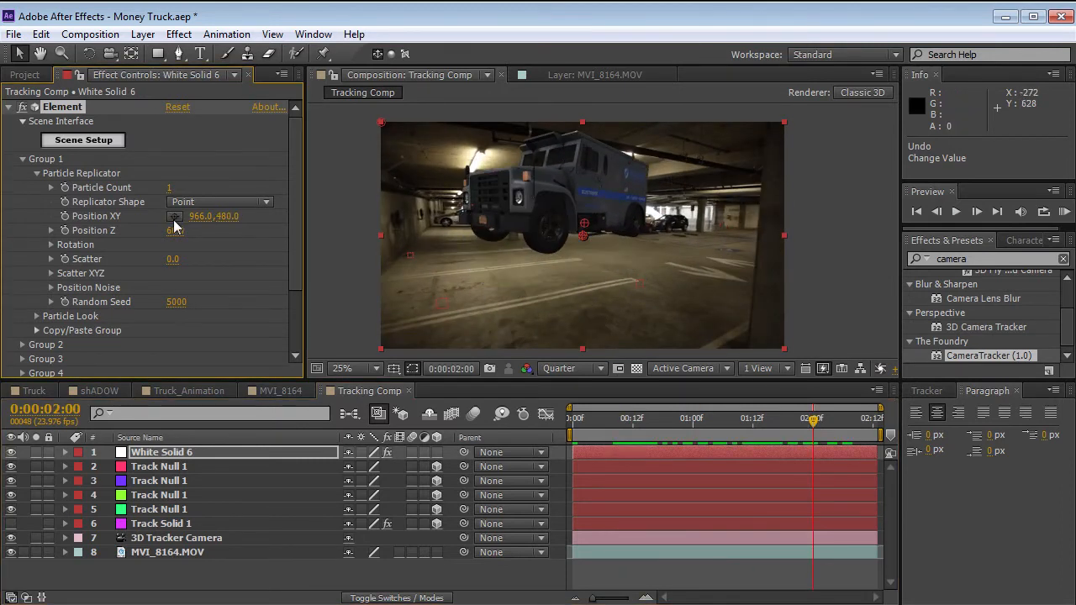
{"action": "left_click_drag", "start_coordinate": [785, 436], "coordinate": [818, 446]}
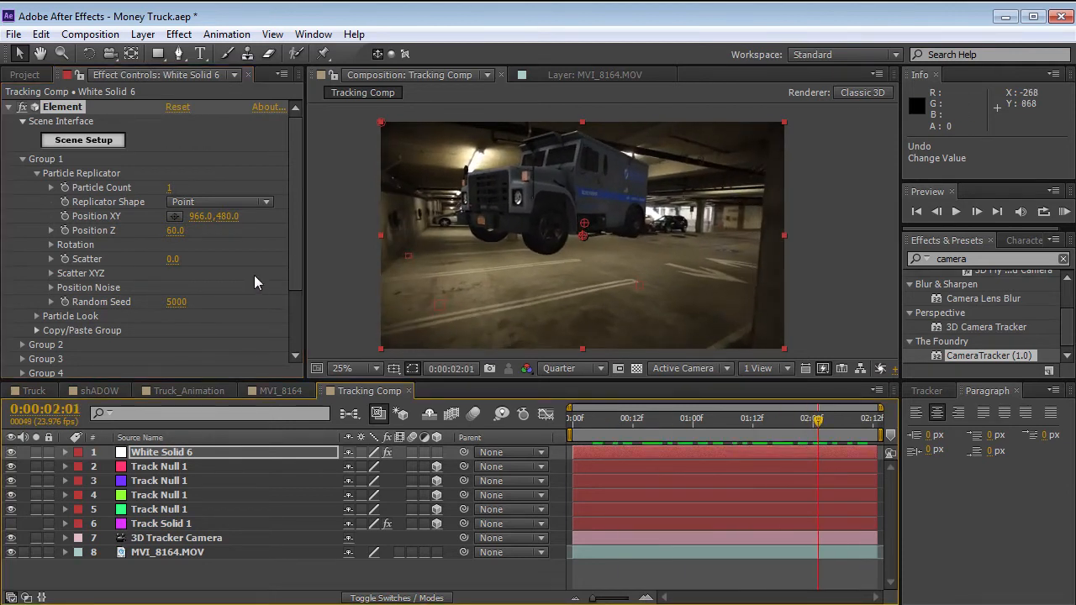
{"action": "key", "text": "ctrl+z"}
{"action": "key", "text": "Page_Up"}
{"action": "left_click_drag", "start_coordinate": [779, 428], "coordinate": [608, 427]}
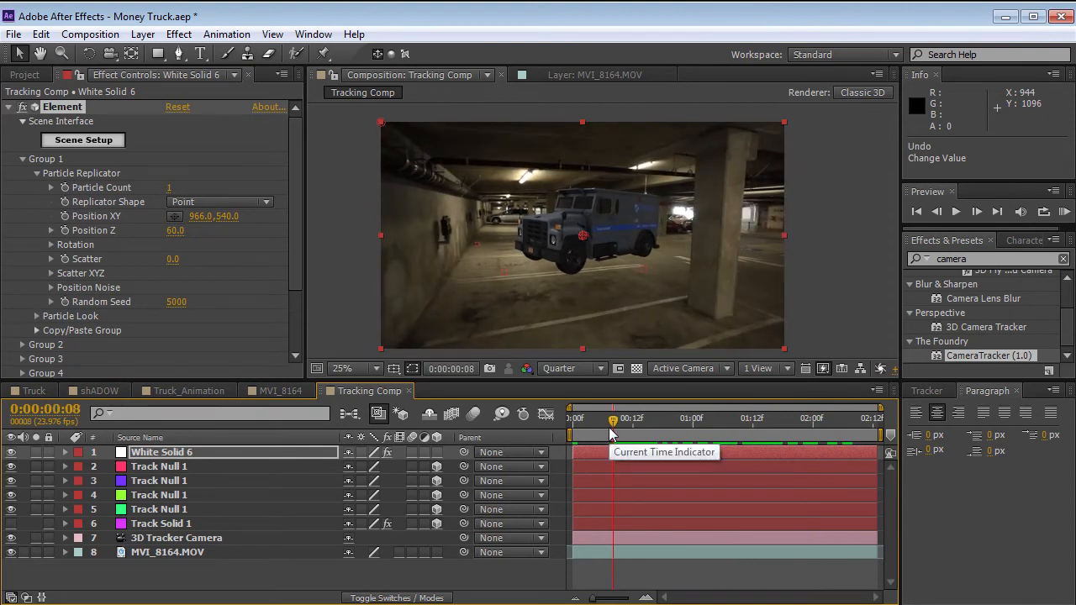
{"action": "left_click", "coordinate": [608, 426]}
{"action": "left_click_drag", "start_coordinate": [608, 427], "coordinate": [742, 425]}
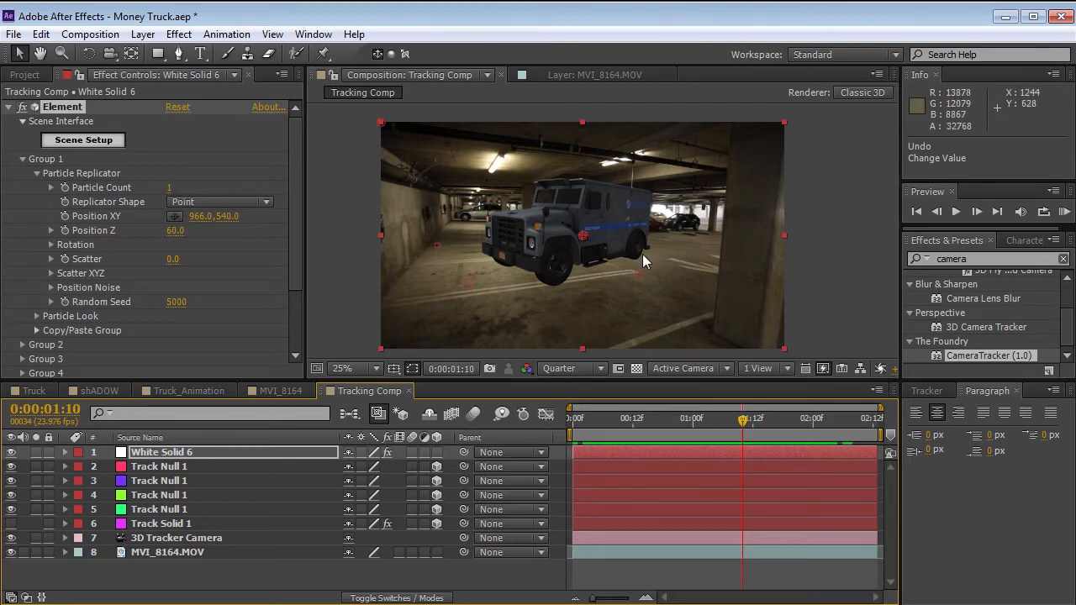
Add a plane from the Primitives models to the Element scene alongside the truck.
{"action": "left_click", "coordinate": [84, 140]}
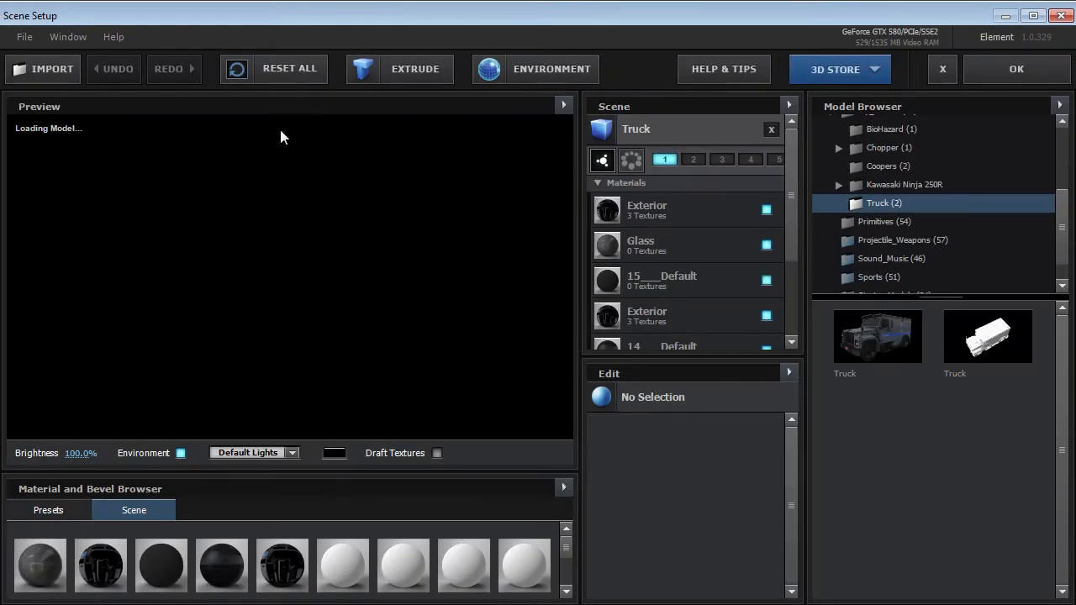
{"action": "left_click", "coordinate": [597, 184]}
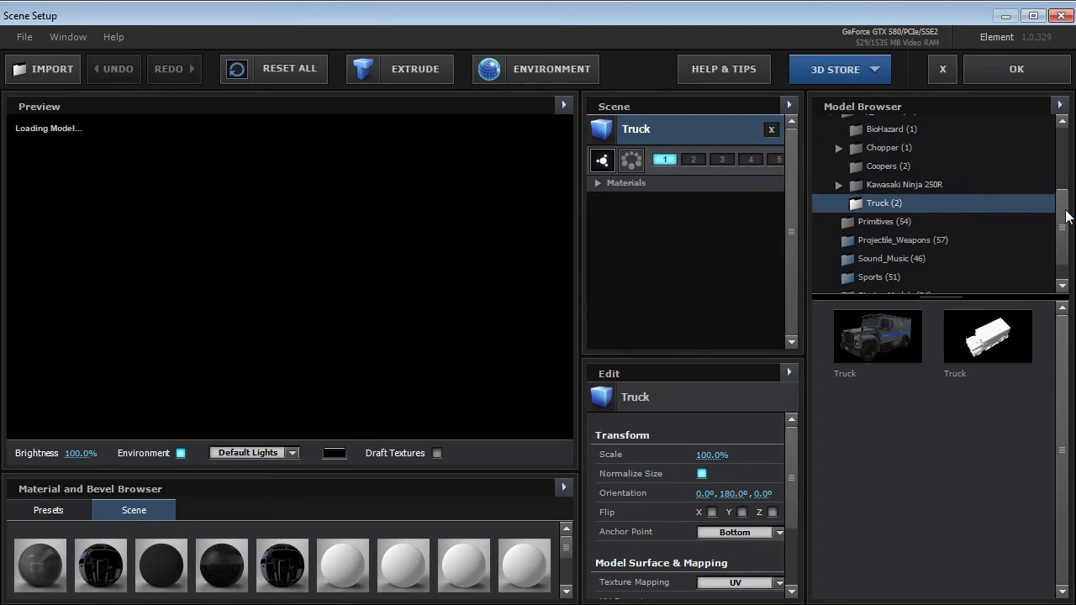
{"action": "left_click", "coordinate": [847, 225]}
{"action": "left_click_drag", "start_coordinate": [1063, 340], "coordinate": [1064, 417]}
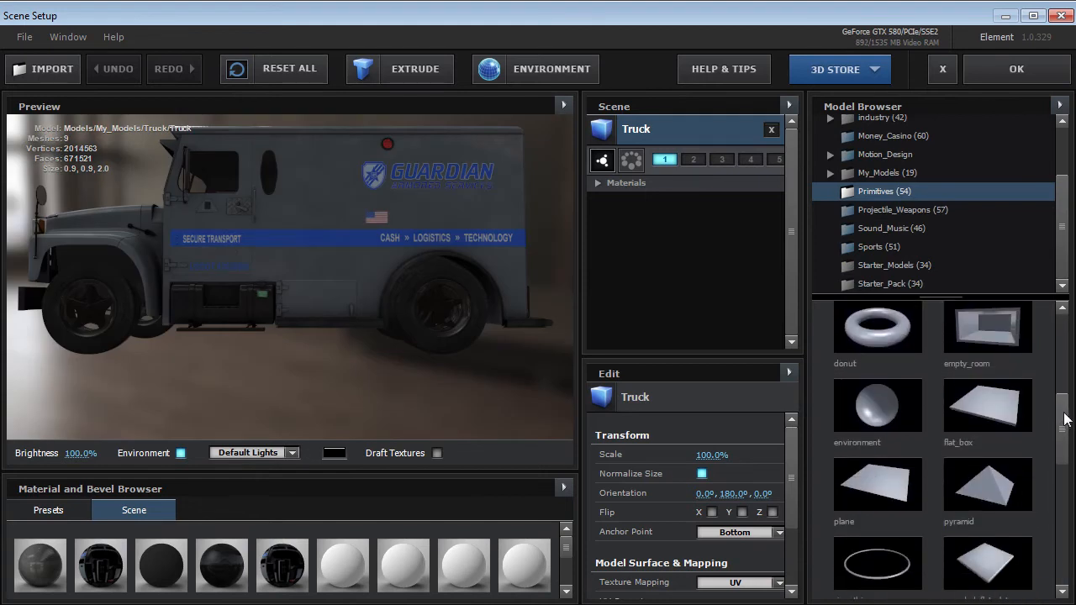
{"action": "left_click", "coordinate": [865, 500]}
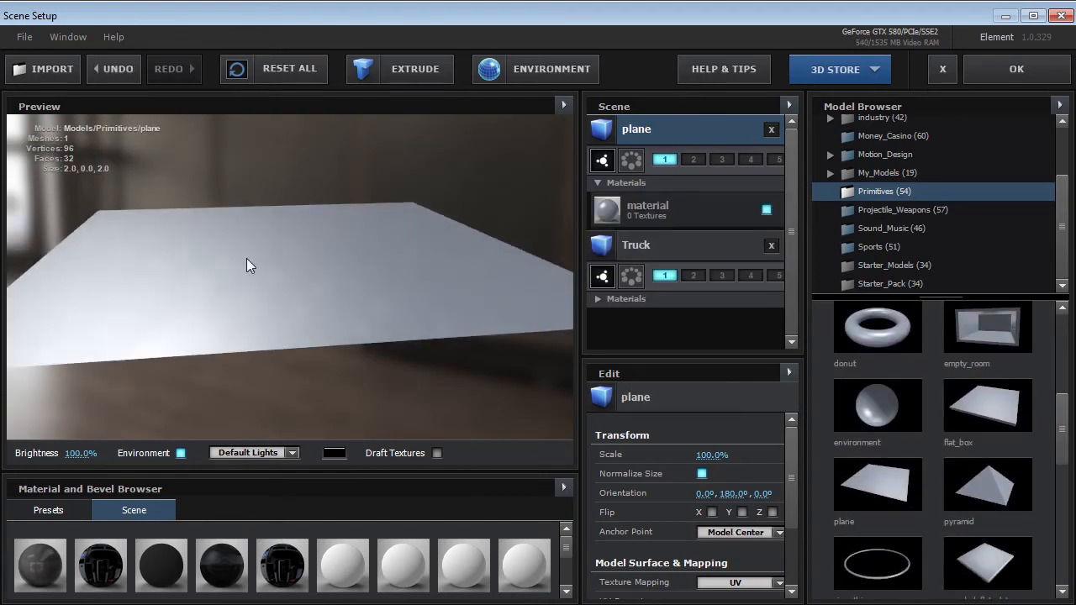
Assign the plane to group 2 and accept the scene.
{"action": "left_click_drag", "start_coordinate": [279, 224], "coordinate": [294, 254]}
{"action": "scroll", "coordinate": [290, 289], "scroll_direction": "down", "scroll_amount": 5}
{"action": "left_click_drag", "start_coordinate": [285, 302], "coordinate": [368, 362]}
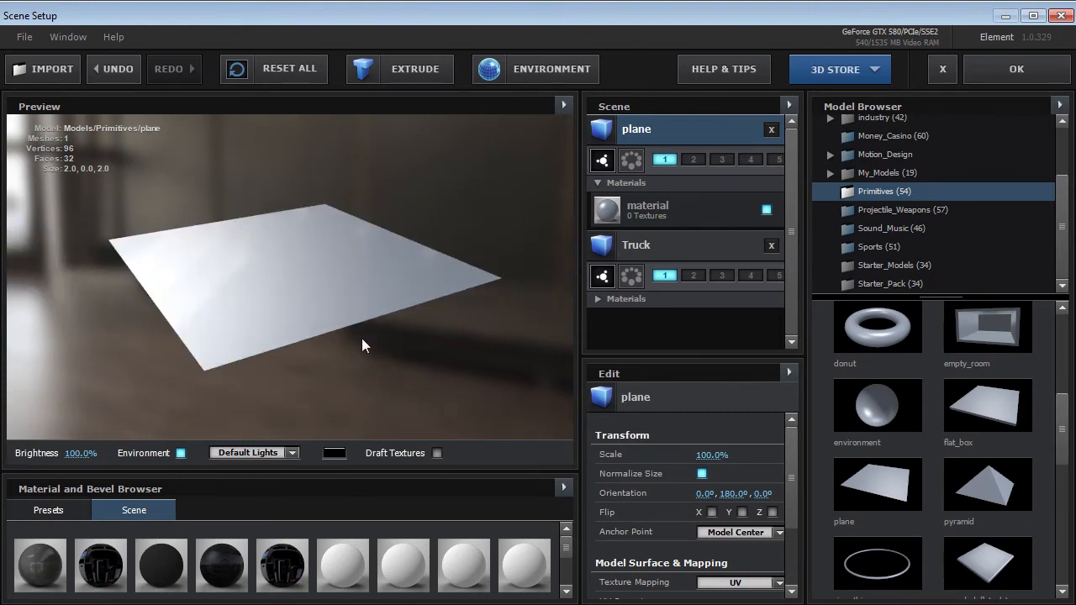
{"action": "left_click_drag", "start_coordinate": [277, 298], "coordinate": [364, 262]}
{"action": "left_click", "coordinate": [695, 159]}
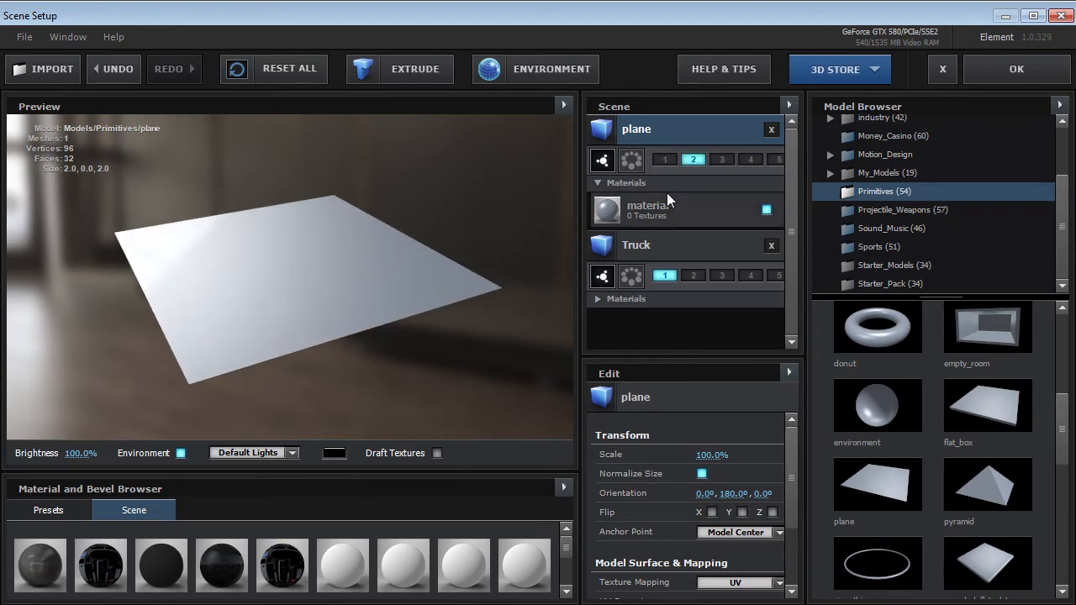
{"action": "left_click", "coordinate": [1014, 69]}
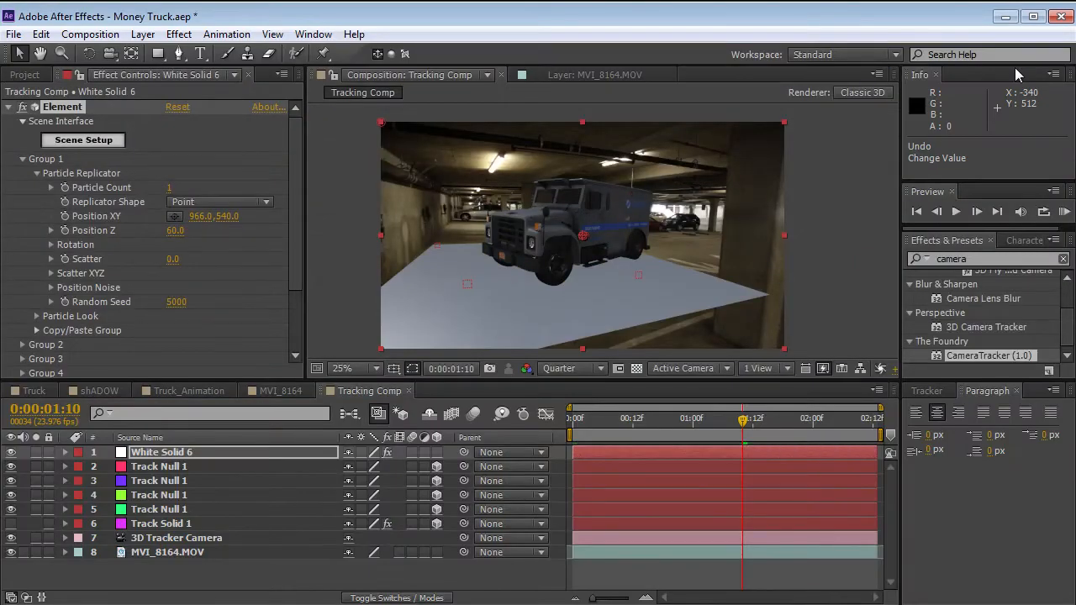
Return to the first frame and set Group 2's Particle Look size to 18.91 on the Element effect.
{"action": "left_click_drag", "start_coordinate": [742, 418], "coordinate": [557, 420]}
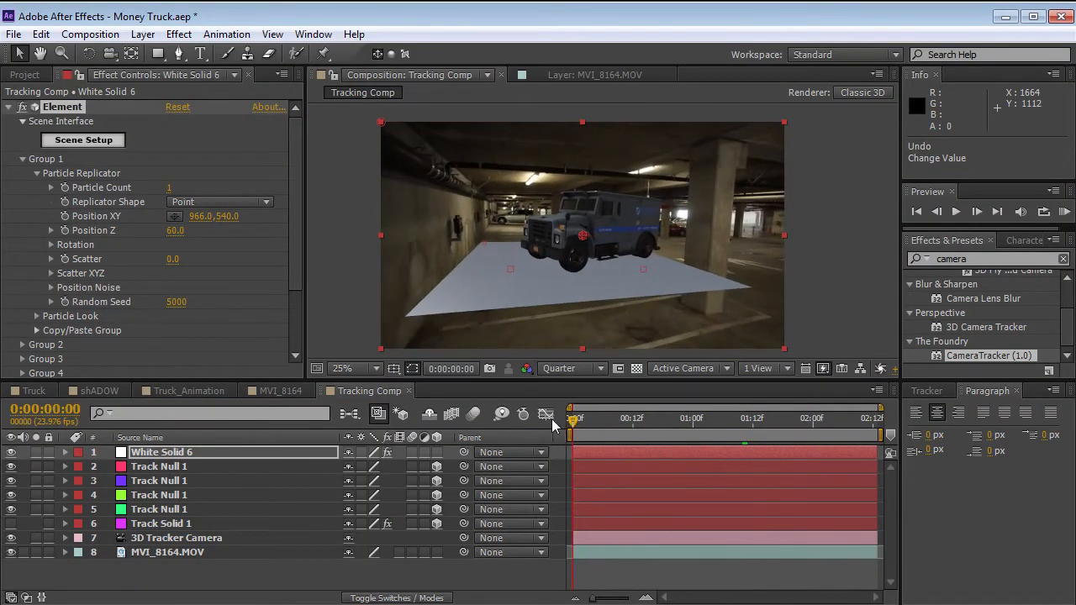
{"action": "left_click", "coordinate": [22, 159]}
{"action": "left_click", "coordinate": [23, 173]}
{"action": "left_click", "coordinate": [36, 202]}
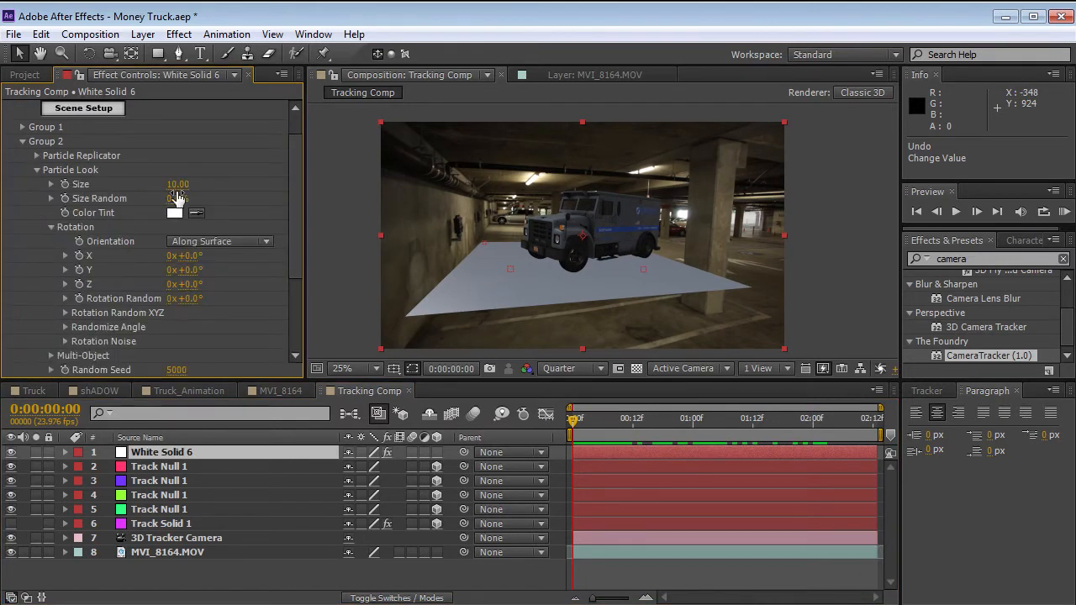
{"action": "left_click_drag", "start_coordinate": [177, 184], "coordinate": [869, 160]}
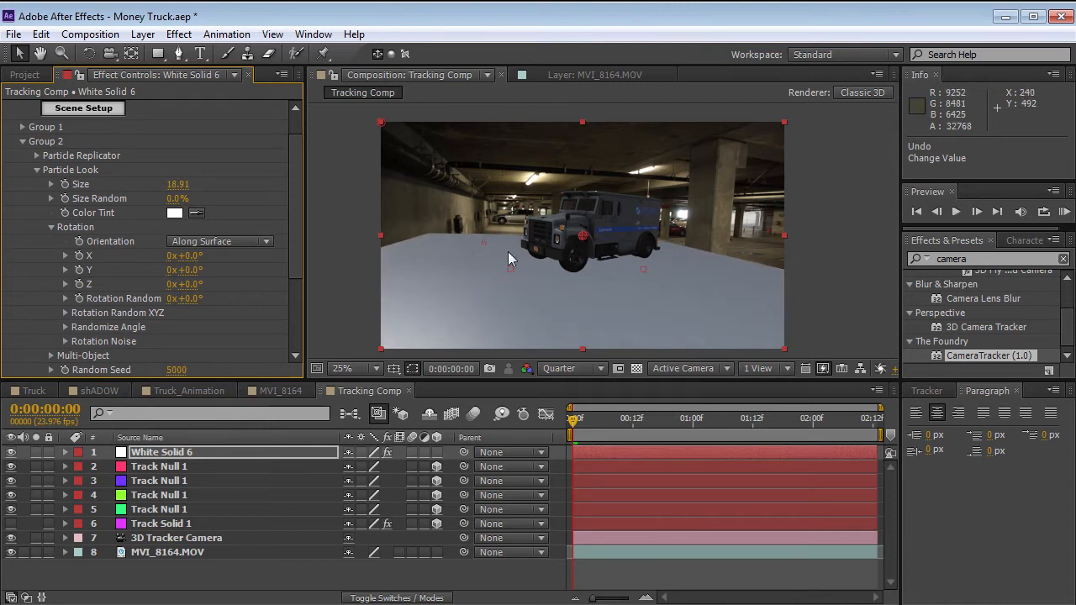
Try a different Group 2 Position XY value for the ground plane and undo the change.
{"action": "left_click", "coordinate": [37, 171]}
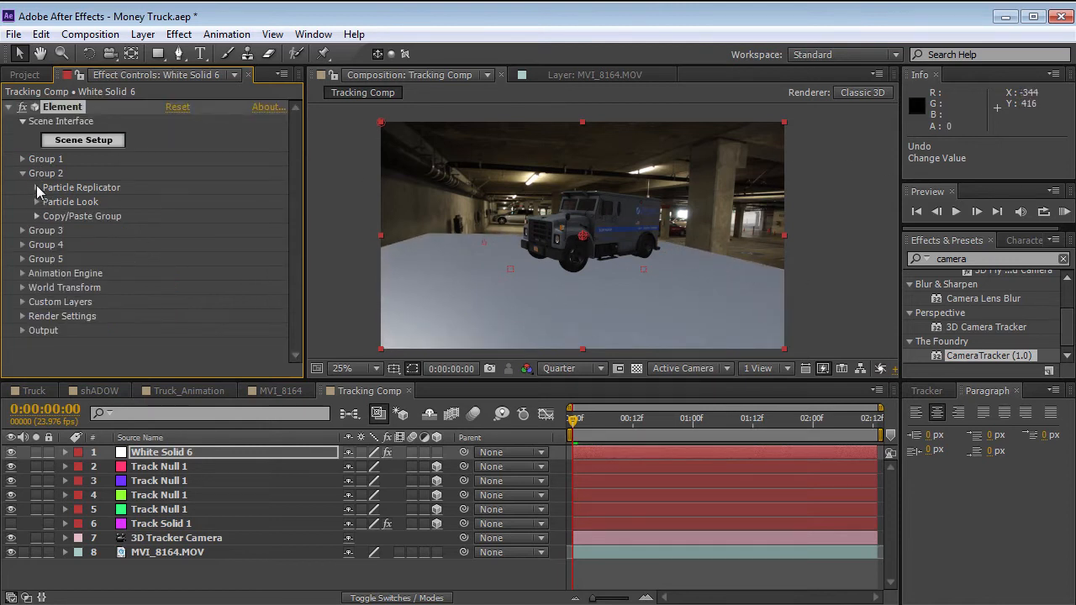
{"action": "left_click", "coordinate": [36, 188]}
{"action": "left_click_drag", "start_coordinate": [229, 235], "coordinate": [278, 236]}
{"action": "key", "text": "ctrl+z"}
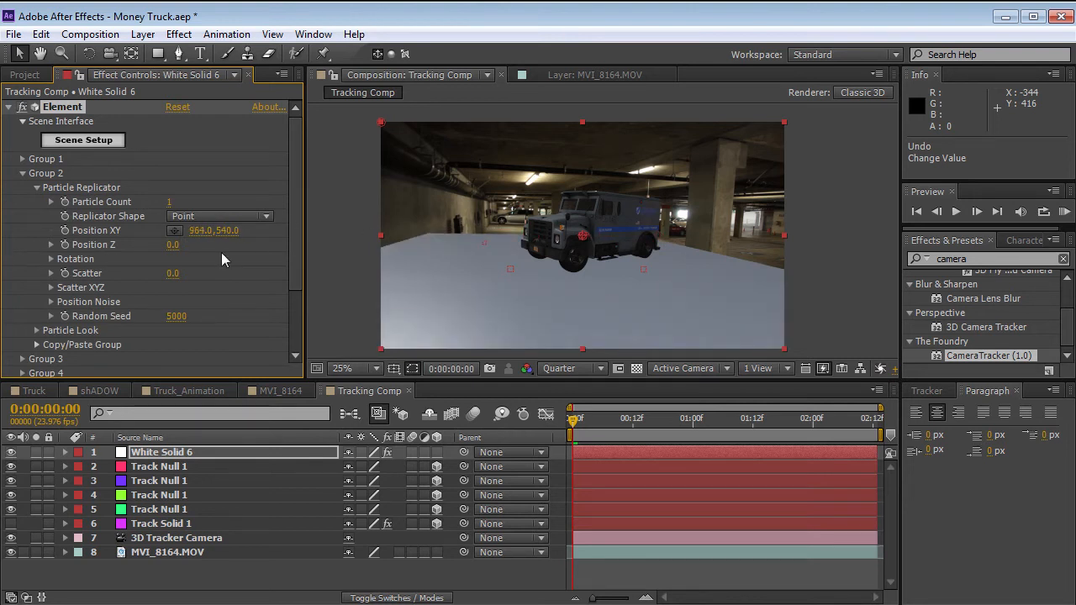
{"action": "left_click", "coordinate": [23, 174]}
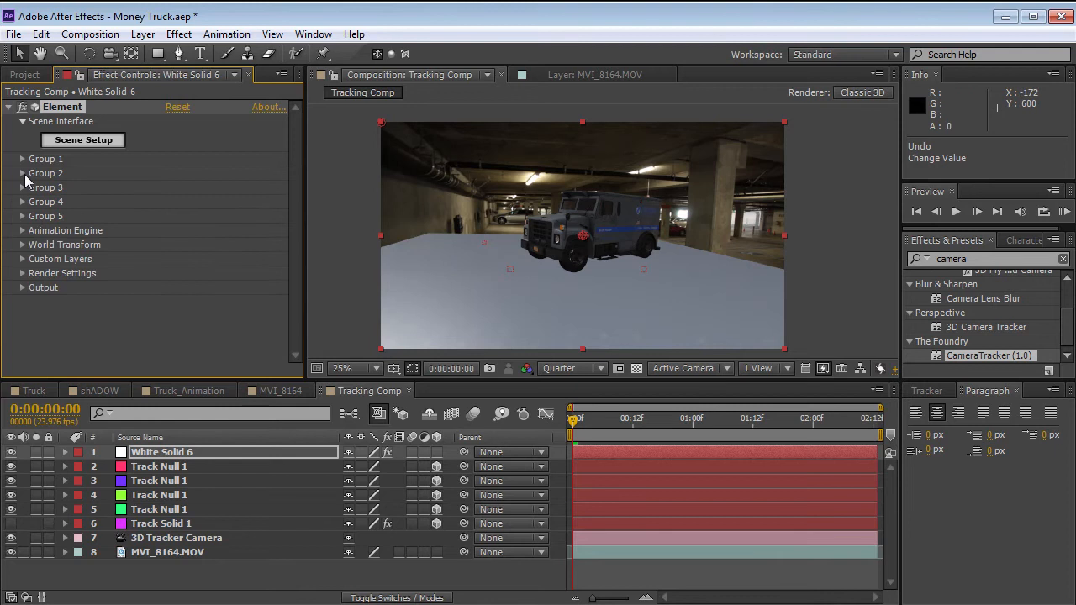
Enable Ambient Occlusion (SSAO) in Element's render settings with an intensity of 6.7.
{"action": "left_click", "coordinate": [22, 273]}
{"action": "left_click", "coordinate": [37, 327]}
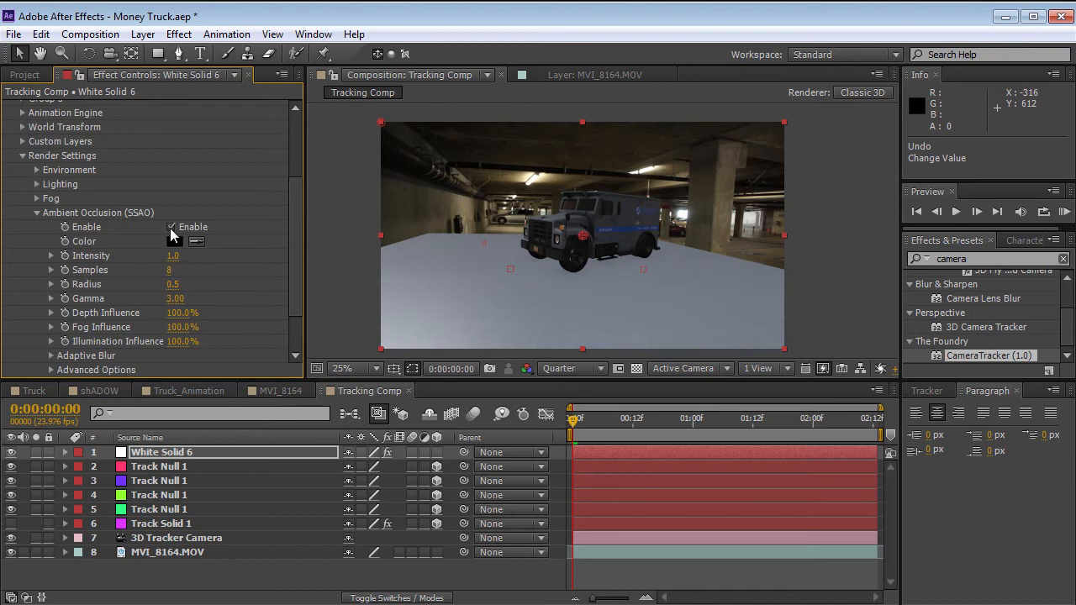
{"action": "left_click_drag", "start_coordinate": [172, 255], "coordinate": [210, 251]}
Preview the comp at Half resolution and set the ambient occlusion to intensity 8.8, 73 samples and radius 1.3.
{"action": "scroll", "coordinate": [551, 285], "scroll_direction": "up", "scroll_amount": 2}
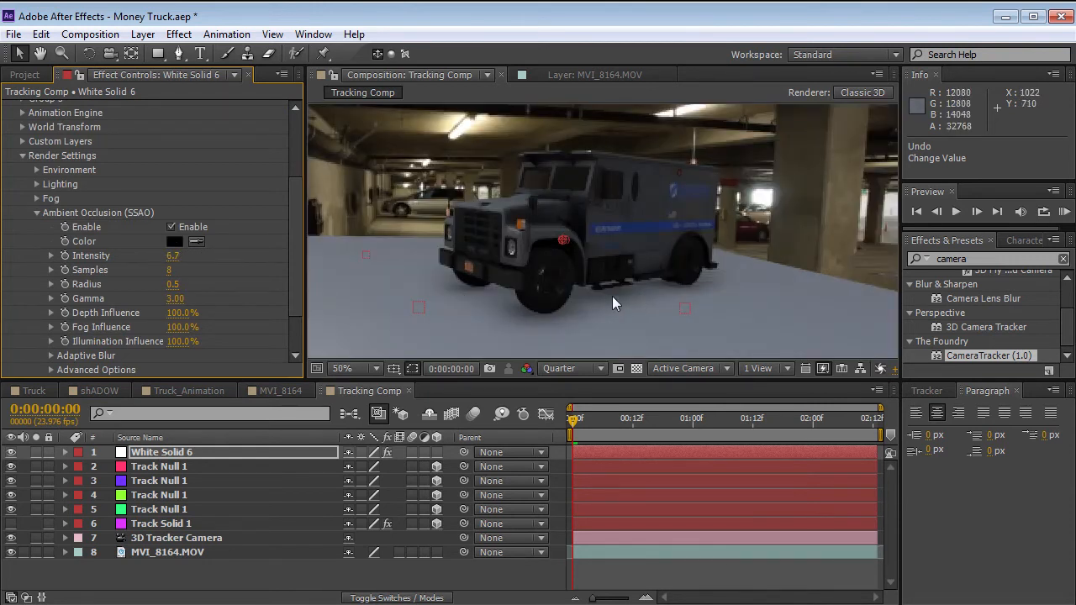
{"action": "left_click", "coordinate": [570, 368]}
{"action": "left_click", "coordinate": [559, 411]}
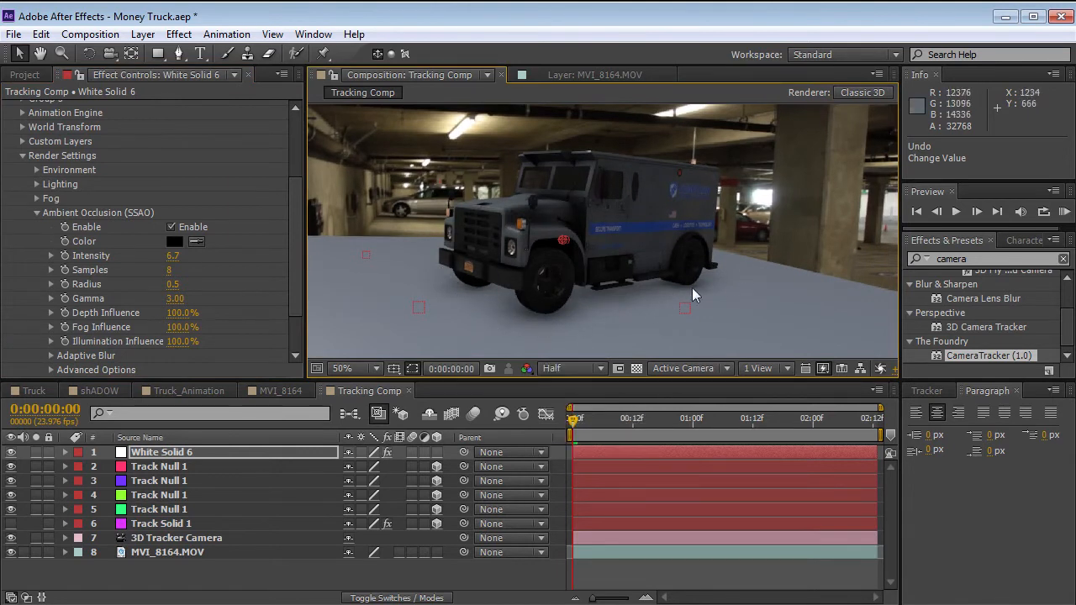
{"action": "mouse_move", "coordinate": [172, 284]}
{"action": "left_mouse_down"}
{"action": "mouse_move", "coordinate": [274, 271]}
{"action": "mouse_move", "coordinate": [210, 278]}
{"action": "left_mouse_up"}
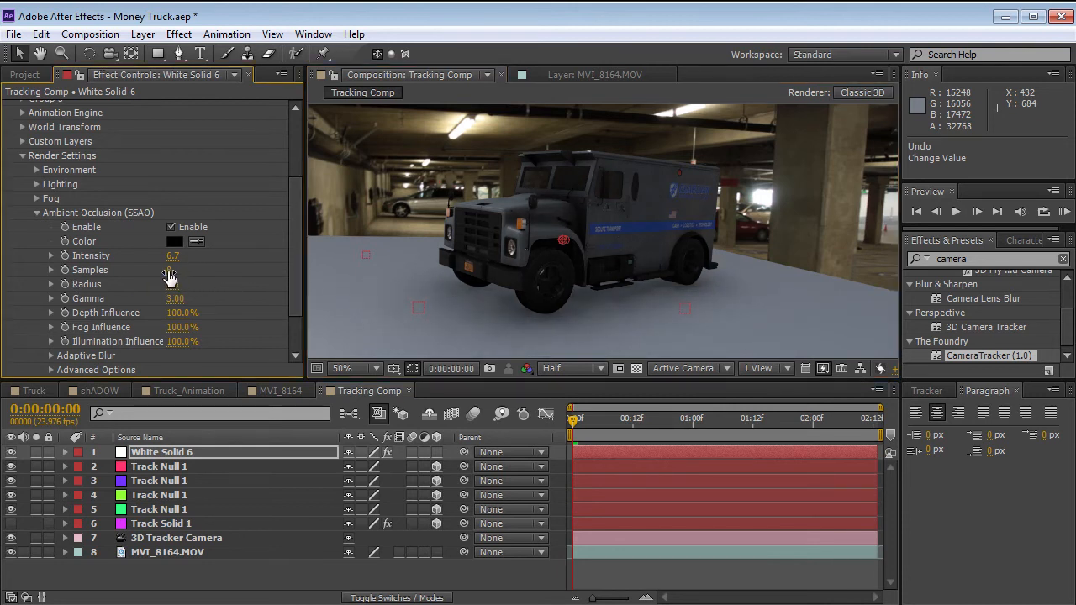
{"action": "mouse_move", "coordinate": [173, 256]}
{"action": "left_mouse_down"}
{"action": "mouse_move", "coordinate": [192, 254]}
{"action": "mouse_move", "coordinate": [183, 253]}
{"action": "left_mouse_up"}
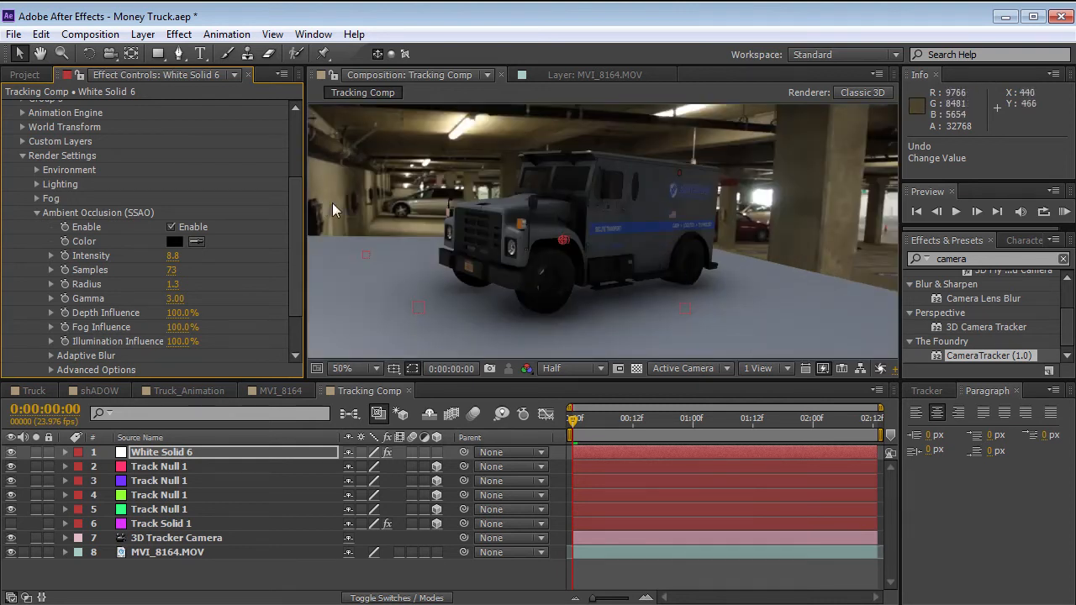
Enable Matte Shadow on the plane's material in Element's Scene Setup and apply the change to the comp.
{"action": "left_click_drag", "start_coordinate": [298, 247], "coordinate": [287, 128]}
{"action": "left_click", "coordinate": [88, 140]}
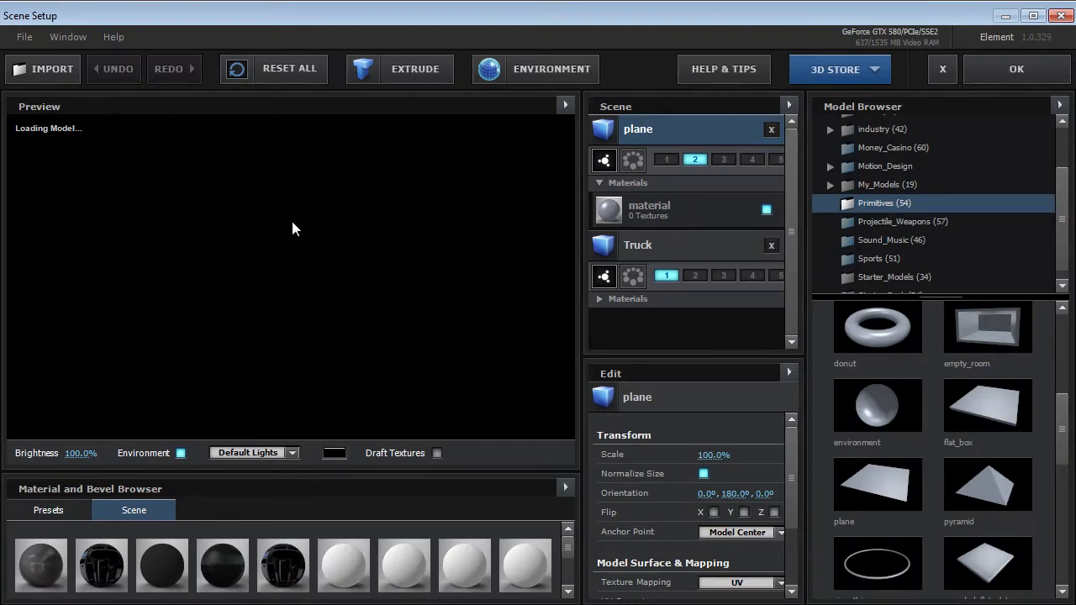
{"action": "left_click", "coordinate": [670, 205]}
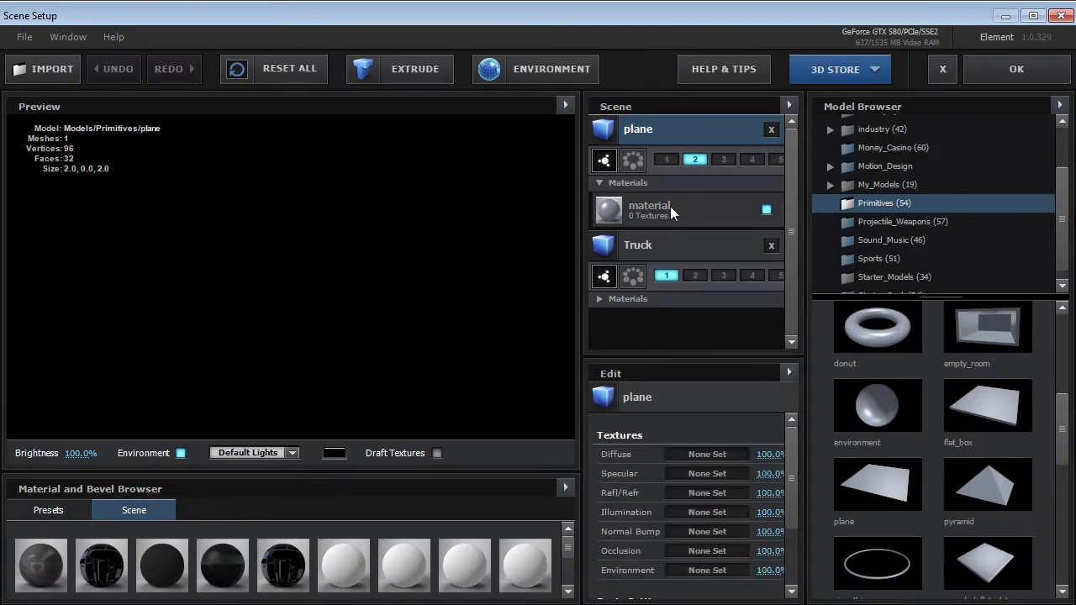
{"action": "left_click_drag", "start_coordinate": [791, 443], "coordinate": [790, 578]}
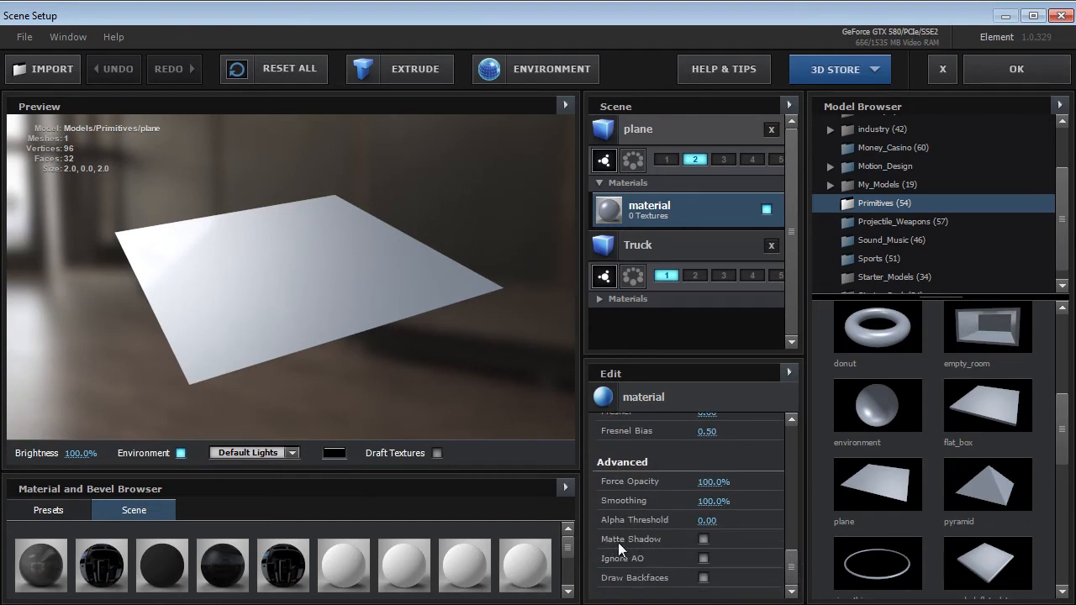
{"action": "left_click", "coordinate": [703, 538]}
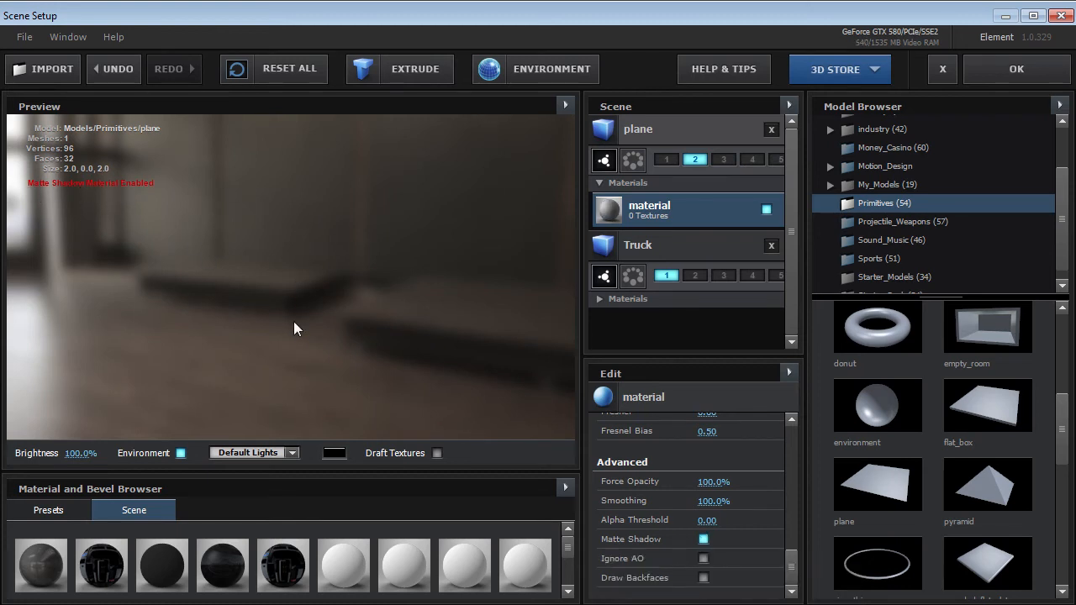
{"action": "left_click", "coordinate": [1017, 69]}
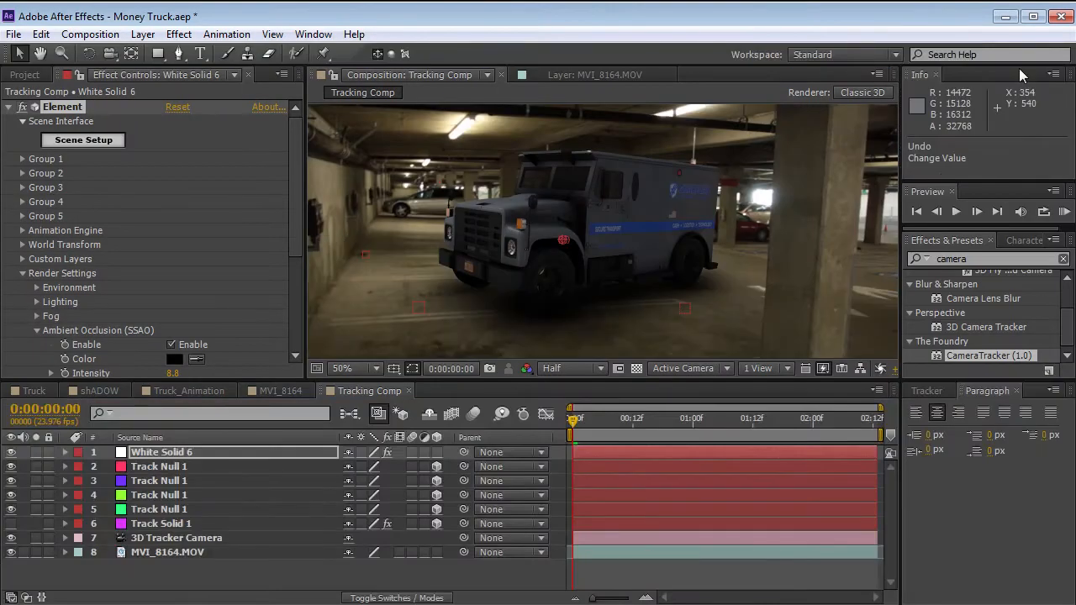
Preview the shadow, then set the ambient occlusion intensity to 4.7 and radius to 0.8.
{"action": "left_click_drag", "start_coordinate": [601, 417], "coordinate": [518, 433]}
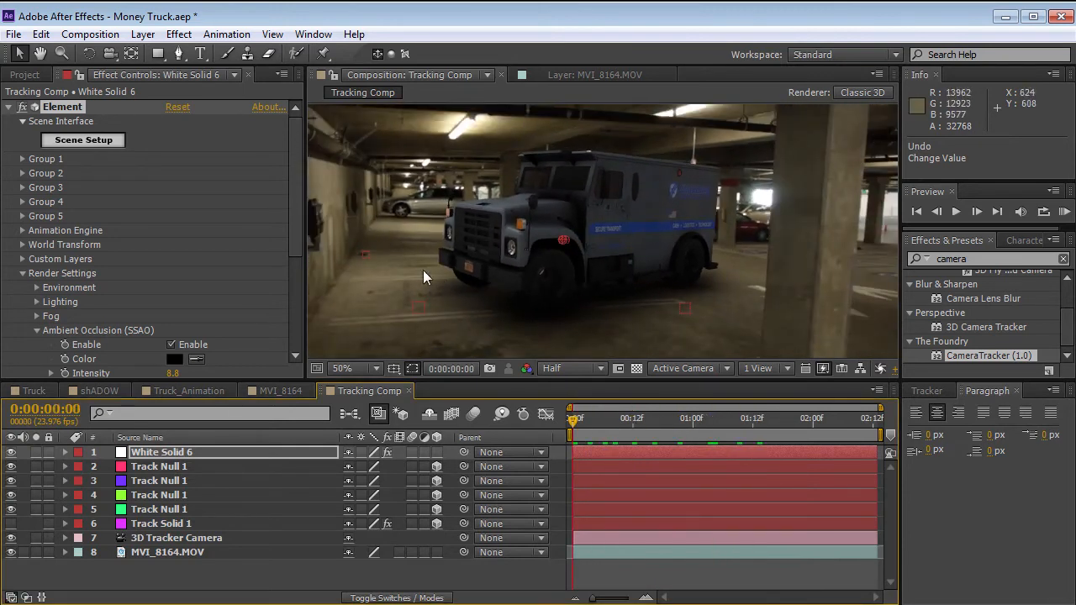
{"action": "left_click_drag", "start_coordinate": [300, 208], "coordinate": [297, 259]}
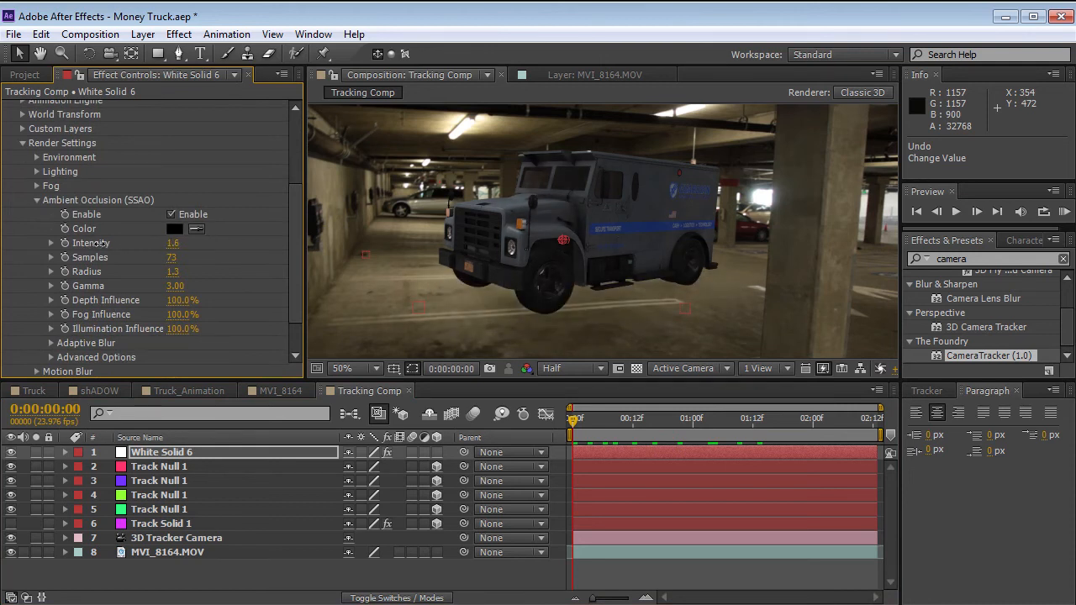
{"action": "left_click_drag", "start_coordinate": [174, 272], "coordinate": [122, 274]}
{"action": "left_click_drag", "start_coordinate": [172, 243], "coordinate": [180, 240]}
{"action": "left_click_drag", "start_coordinate": [591, 422], "coordinate": [527, 428]}
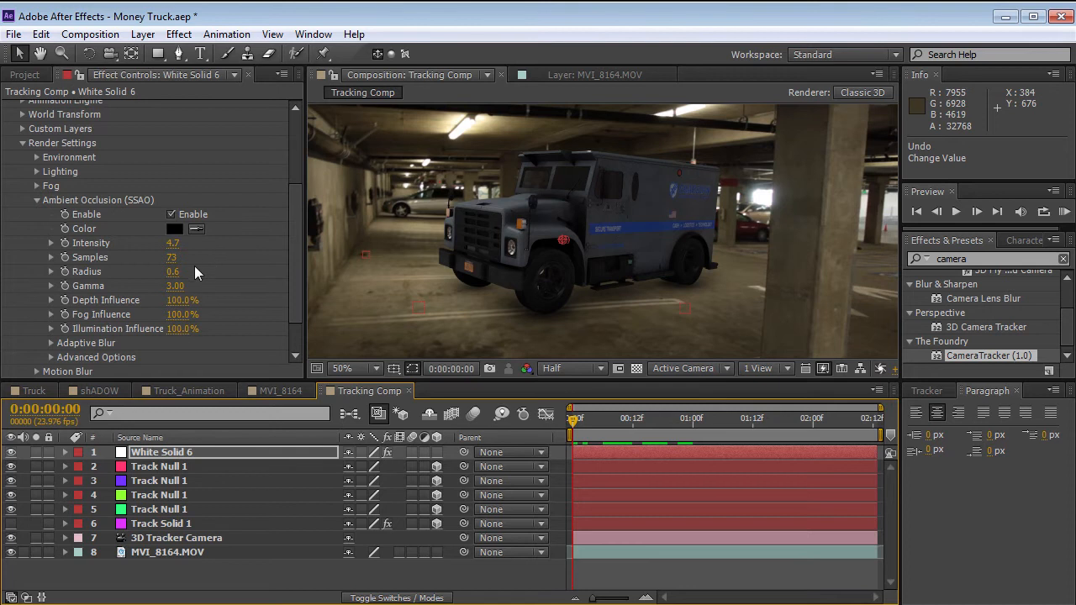
{"action": "left_click_drag", "start_coordinate": [165, 272], "coordinate": [176, 271]}
{"action": "left_click", "coordinate": [643, 423]}
{"action": "left_click_drag", "start_coordinate": [637, 424], "coordinate": [545, 485]}
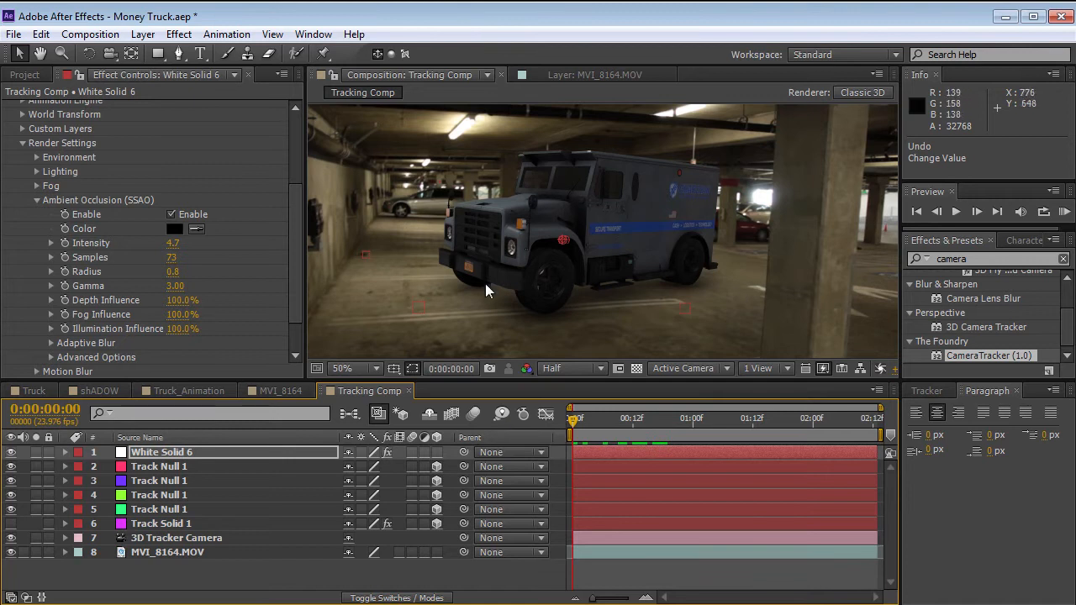
Try sinking the truck below the ground with Group 1 Position XY at 966, 624, and restore it to 966, 540.
{"action": "left_click_drag", "start_coordinate": [296, 301], "coordinate": [297, 228]}
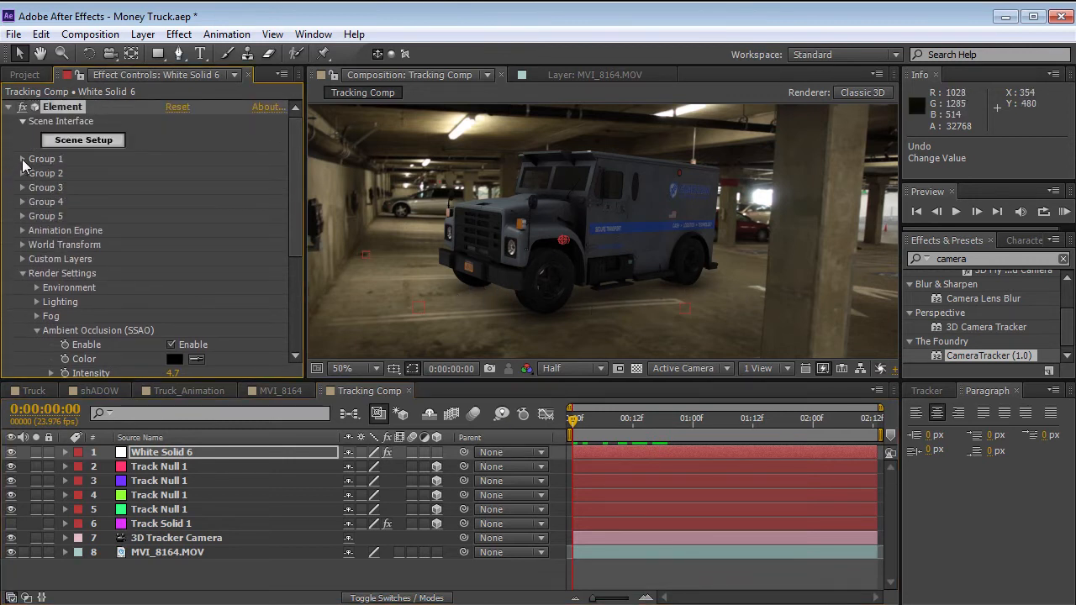
{"action": "left_click", "coordinate": [23, 159]}
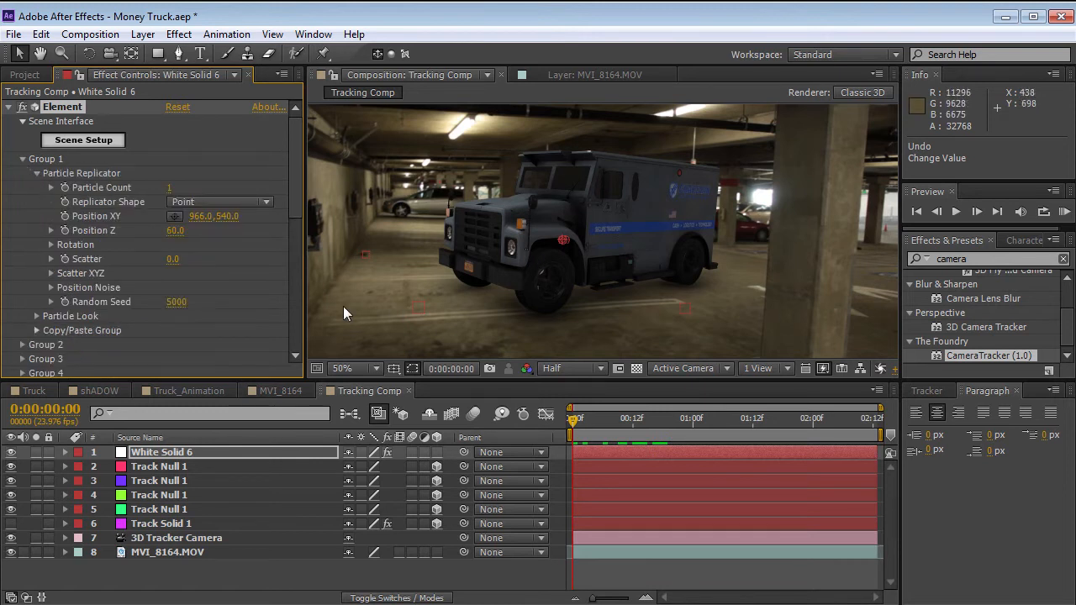
{"action": "left_click_drag", "start_coordinate": [225, 220], "coordinate": [298, 207]}
{"action": "mouse_move", "coordinate": [323, 204]}
{"action": "left_mouse_down"}
{"action": "mouse_move", "coordinate": [383, 200]}
{"action": "mouse_move", "coordinate": [253, 202]}
{"action": "mouse_move", "coordinate": [343, 195]}
{"action": "mouse_move", "coordinate": [314, 196]}
{"action": "left_mouse_up"}
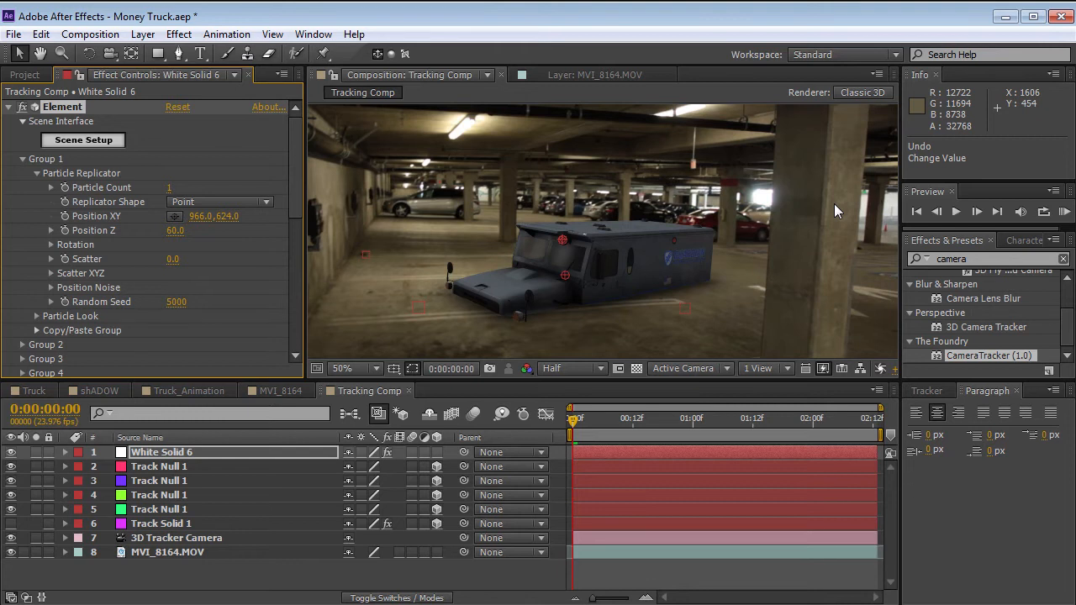
{"action": "left_click_drag", "start_coordinate": [217, 216], "coordinate": [160, 216]}
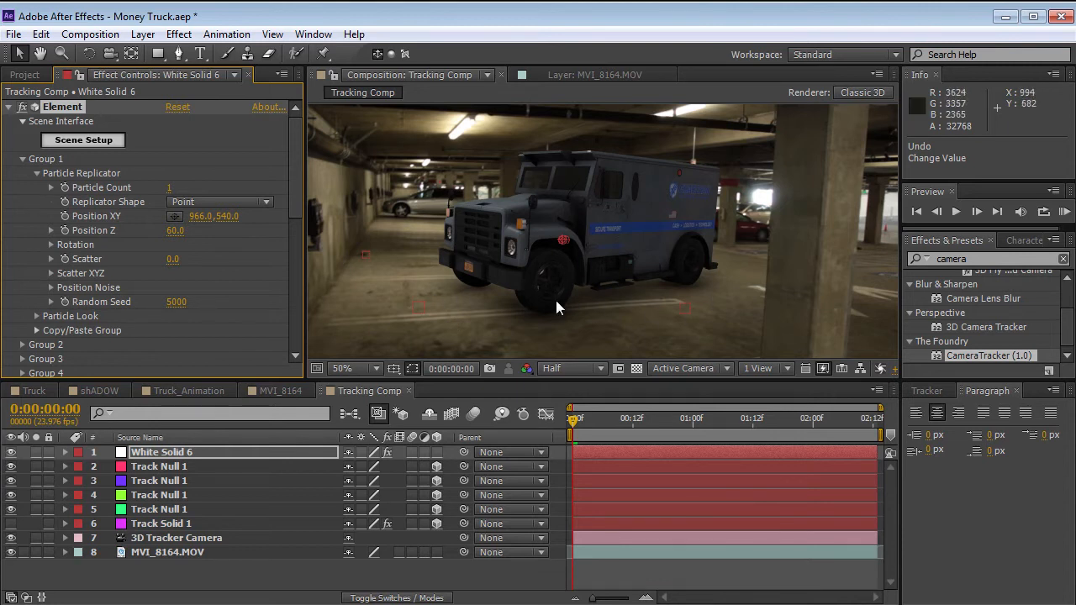
Switch to Firefox to view the Video Copilot "Particle Shadows" tutorial page, and return to After Effects.
{"action": "left_click", "coordinate": [675, 315]}
{"action": "key", "text": "alt+Tab"}
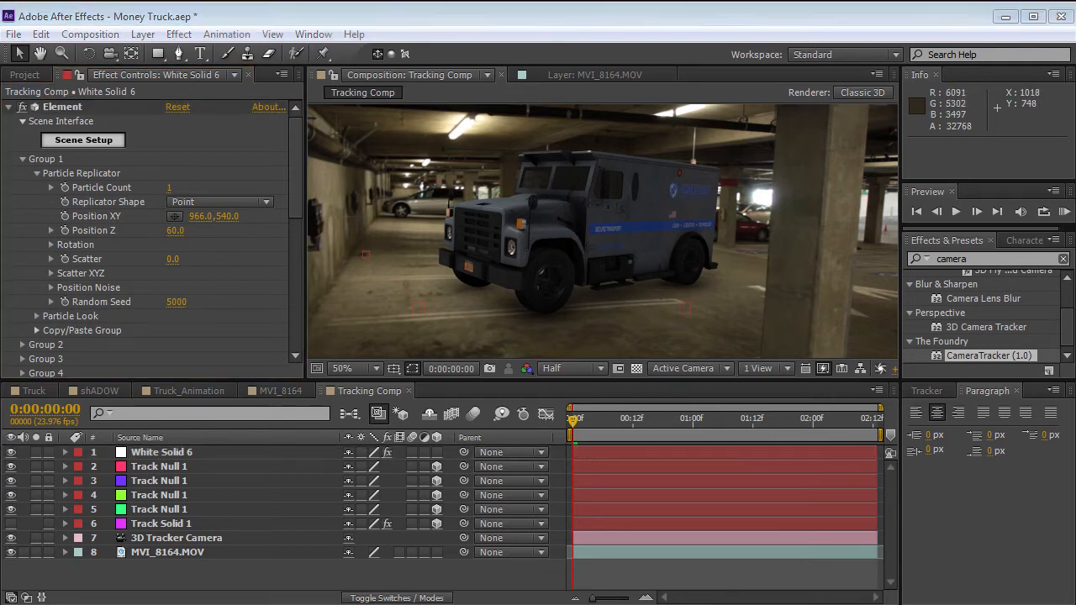
{"action": "left_click_drag", "start_coordinate": [624, 280], "coordinate": [740, 319]}
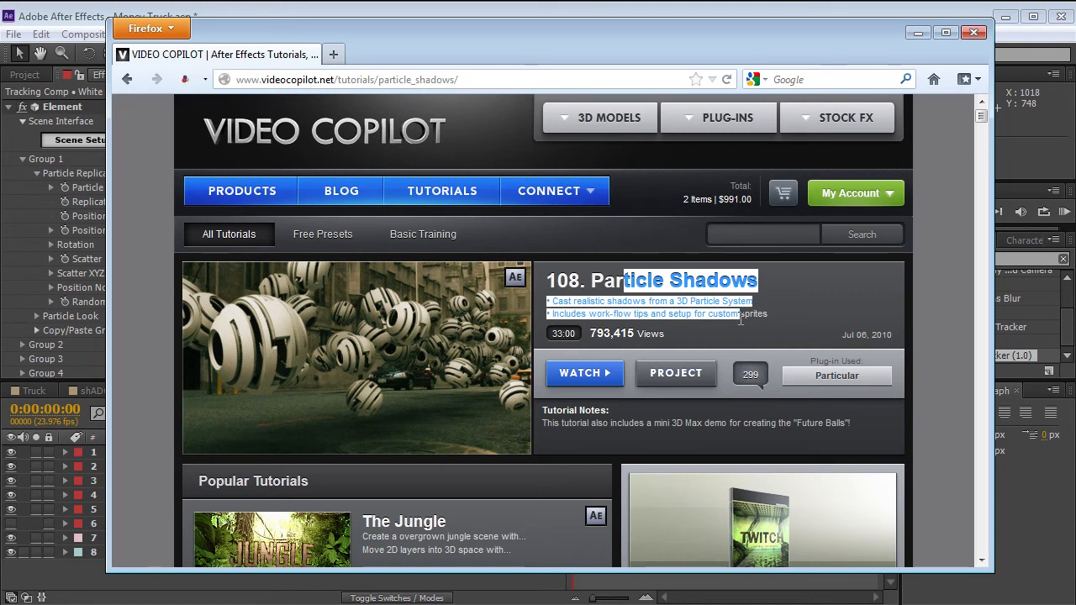
{"action": "left_click", "coordinate": [715, 324]}
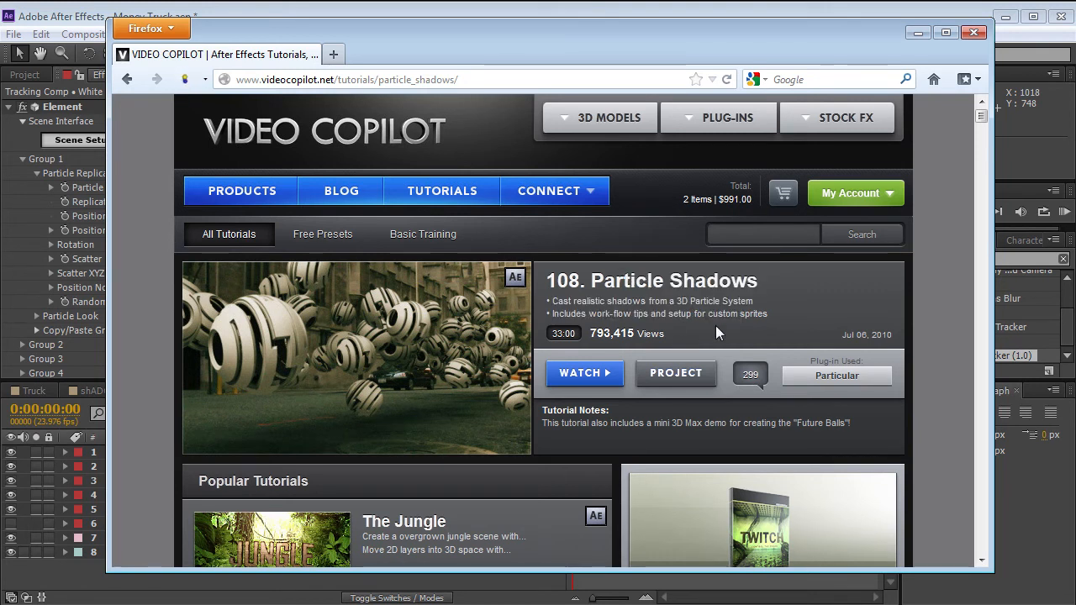
{"action": "left_click", "coordinate": [580, 9]}
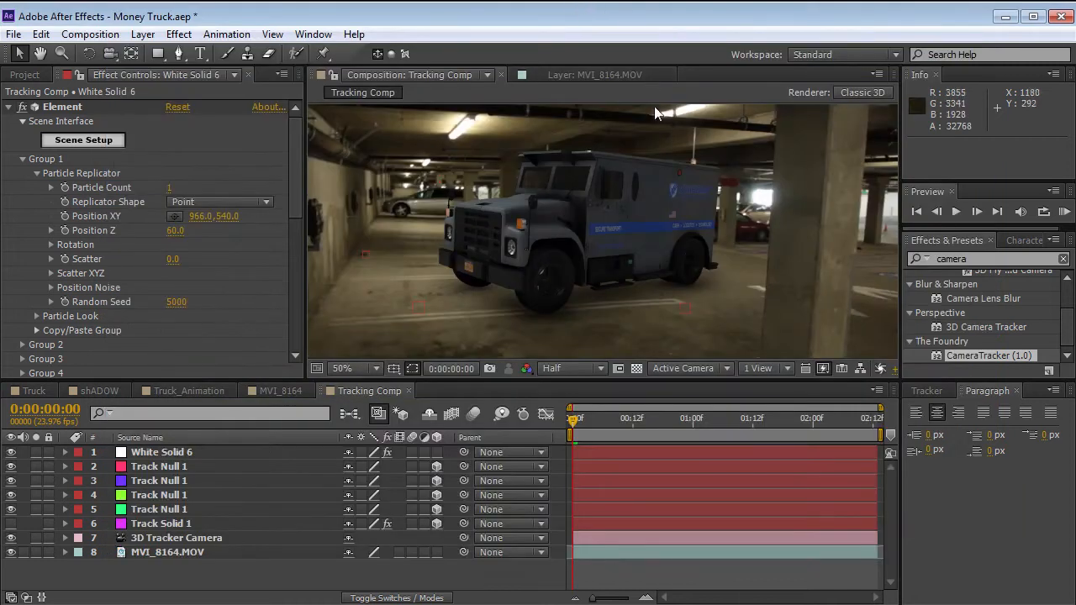
Create a black 1920 x 1080 px solid layer in the Tracking Comp.
{"action": "left_click", "coordinate": [143, 34]}
{"action": "mouse_move", "coordinate": [147, 52]}
{"action": "left_click", "coordinate": [495, 69]}
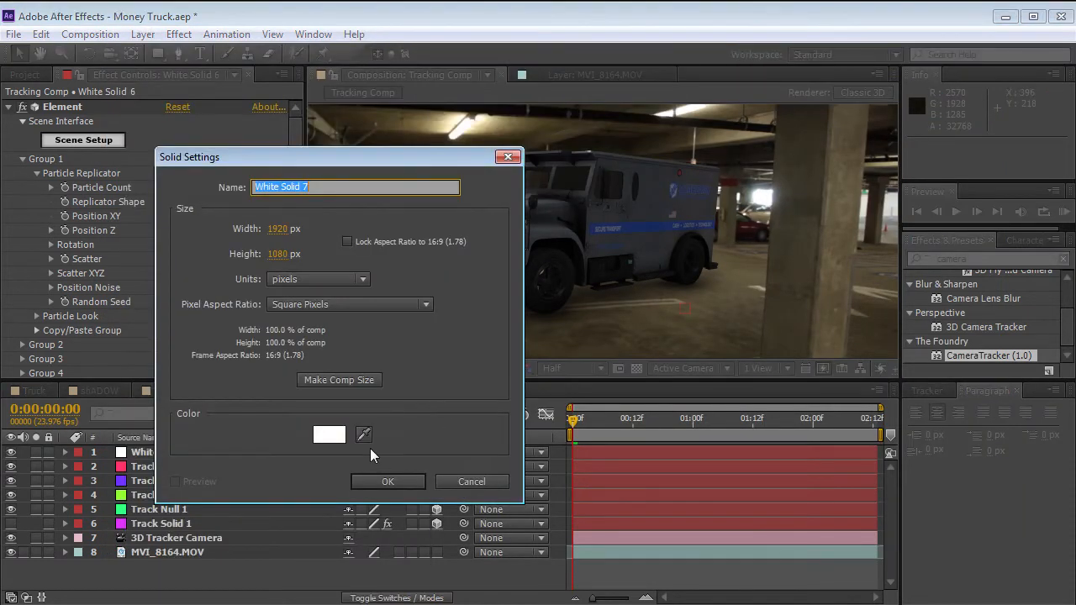
{"action": "left_click", "coordinate": [328, 435]}
{"action": "key", "text": "Return"}
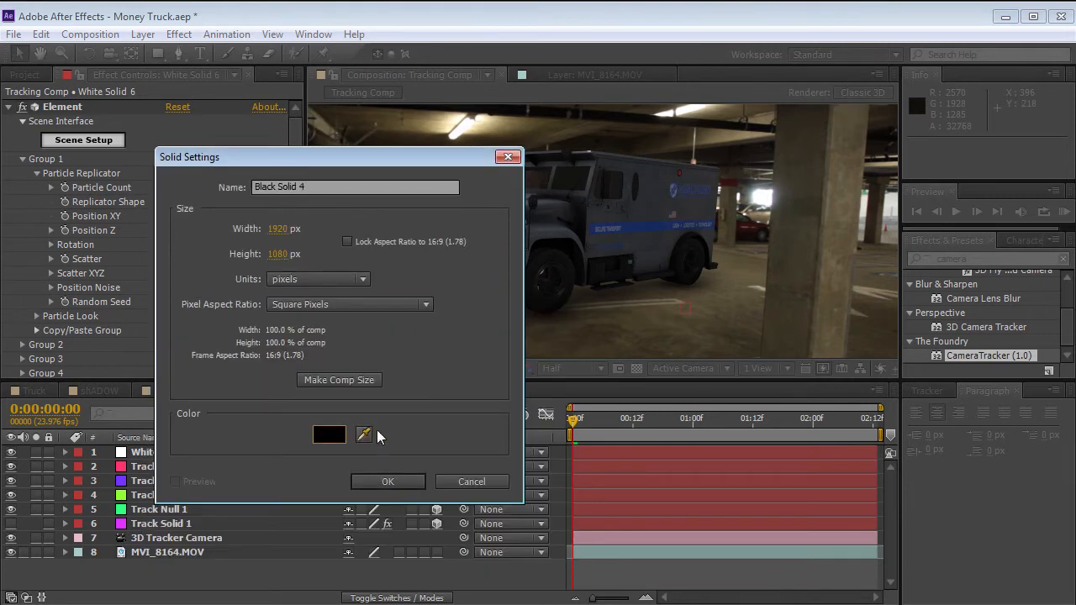
{"action": "key", "text": "Return"}
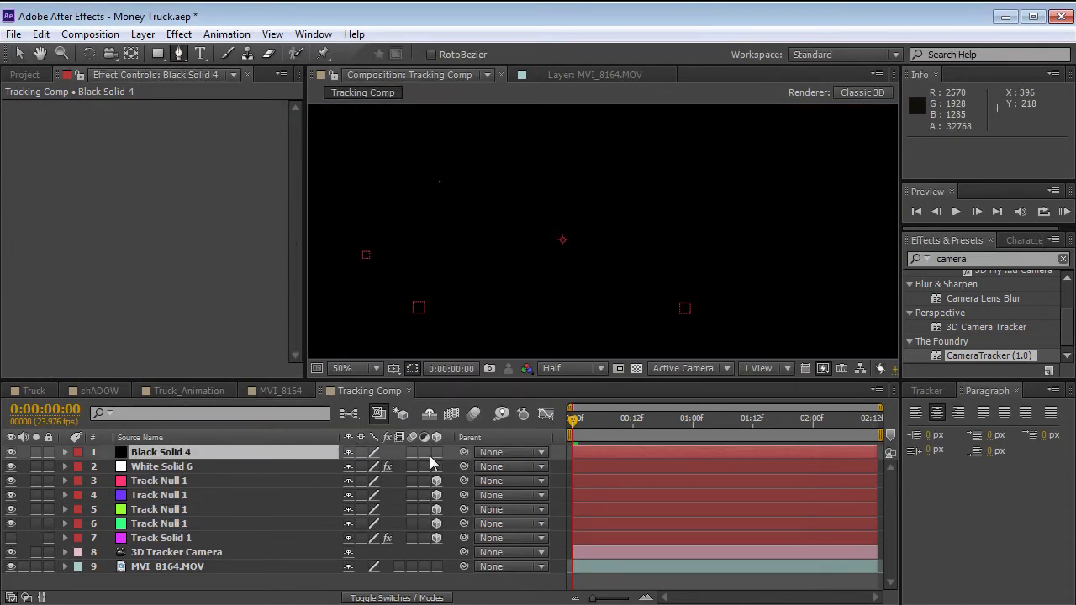
Make Black Solid 4 a 3D layer, lay it flat at 270° X orientation and place it below White Solid 6.
{"action": "left_click", "coordinate": [435, 452]}
{"action": "key", "text": "w"}
{"action": "left_click_drag", "start_coordinate": [555, 289], "coordinate": [592, 278]}
{"action": "key", "text": "Return"}
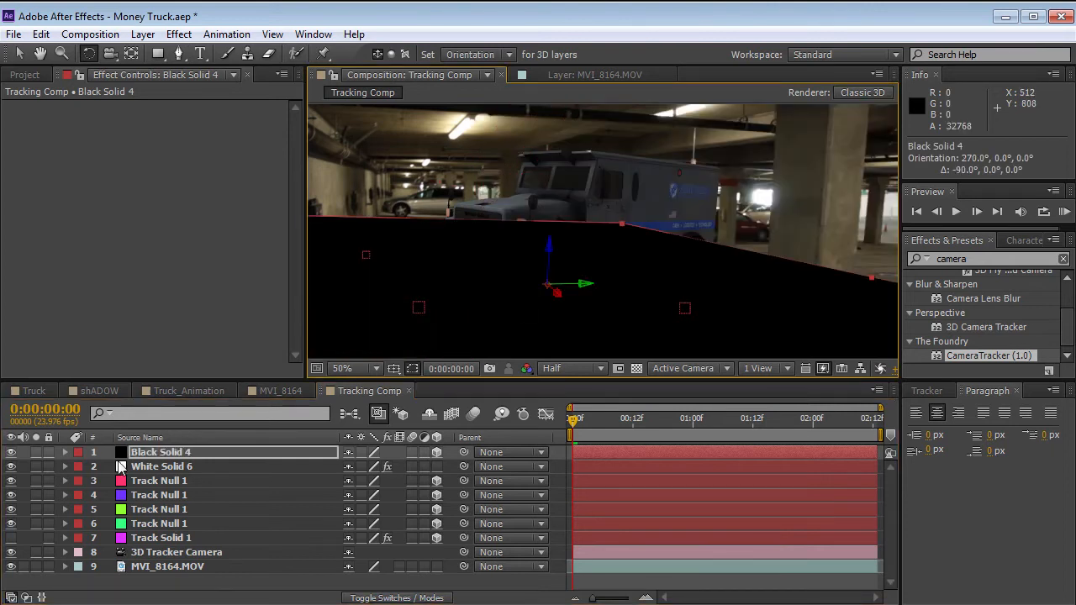
{"action": "left_click_drag", "start_coordinate": [151, 455], "coordinate": [151, 479]}
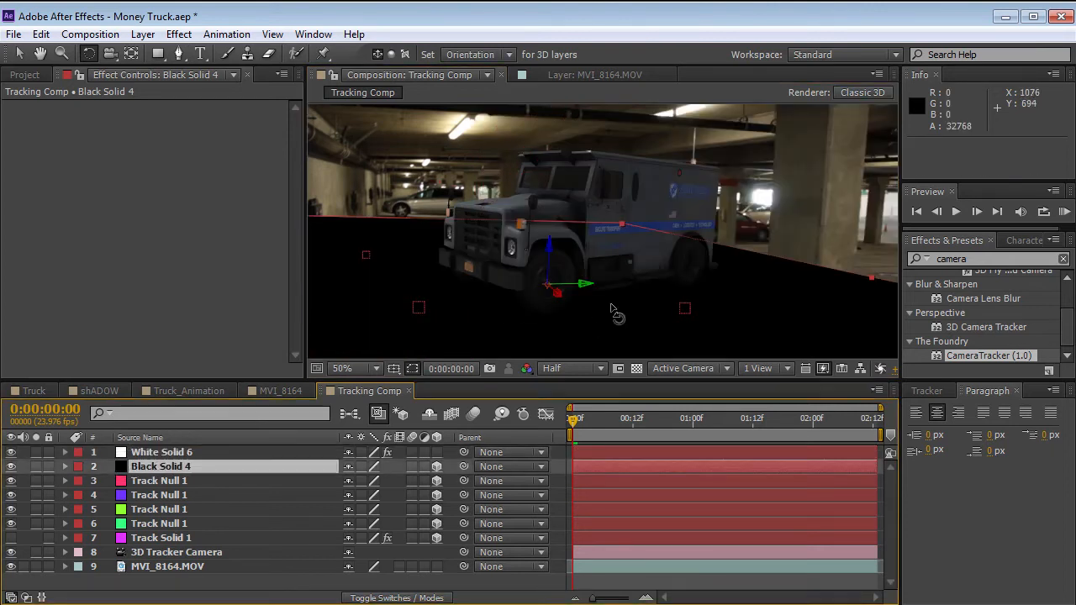
Draw a four-point mask on Black Solid 4 around the truck's footprint and adjust its rear corner slightly inward.
{"action": "key", "text": "g"}
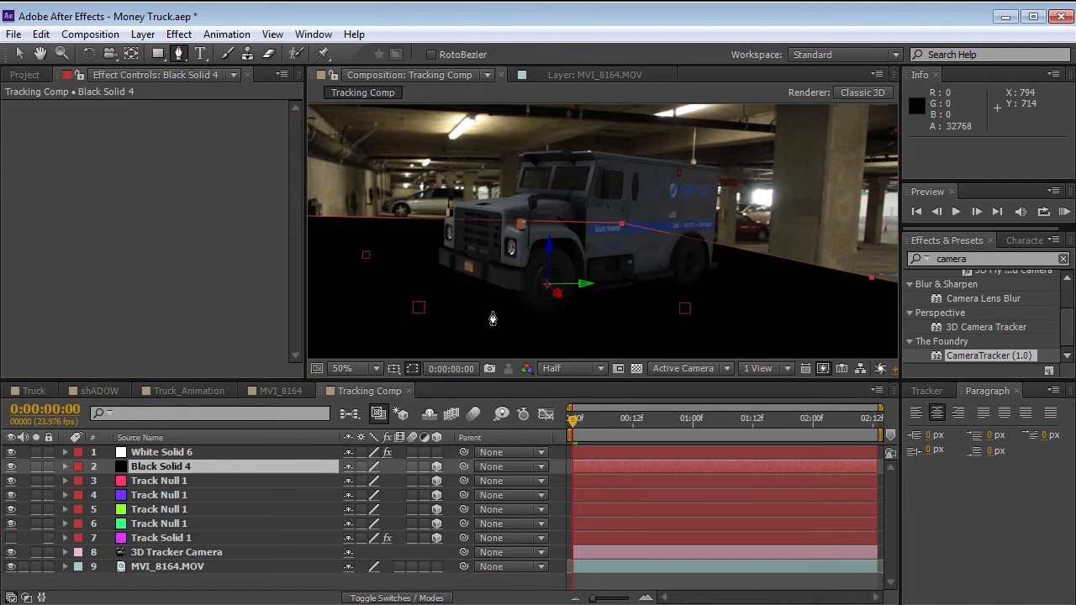
{"action": "left_click", "coordinate": [454, 285]}
{"action": "left_click", "coordinate": [541, 318]}
{"action": "left_click", "coordinate": [699, 282]}
{"action": "left_click", "coordinate": [622, 257]}
{"action": "left_click", "coordinate": [453, 285]}
{"action": "key", "text": "v"}
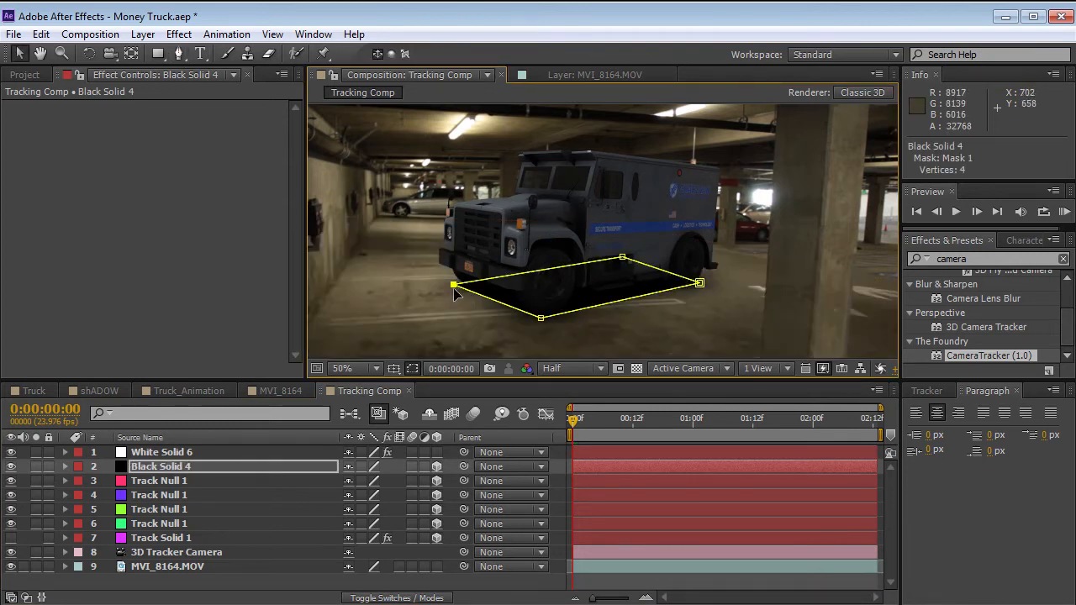
{"action": "left_click", "coordinate": [588, 296]}
{"action": "left_click_drag", "start_coordinate": [622, 257], "coordinate": [630, 262]}
Set the Black Solid 4 mask feather to 68 pixels and check the shadow up to frame 19.
{"action": "left_click", "coordinate": [291, 466]}
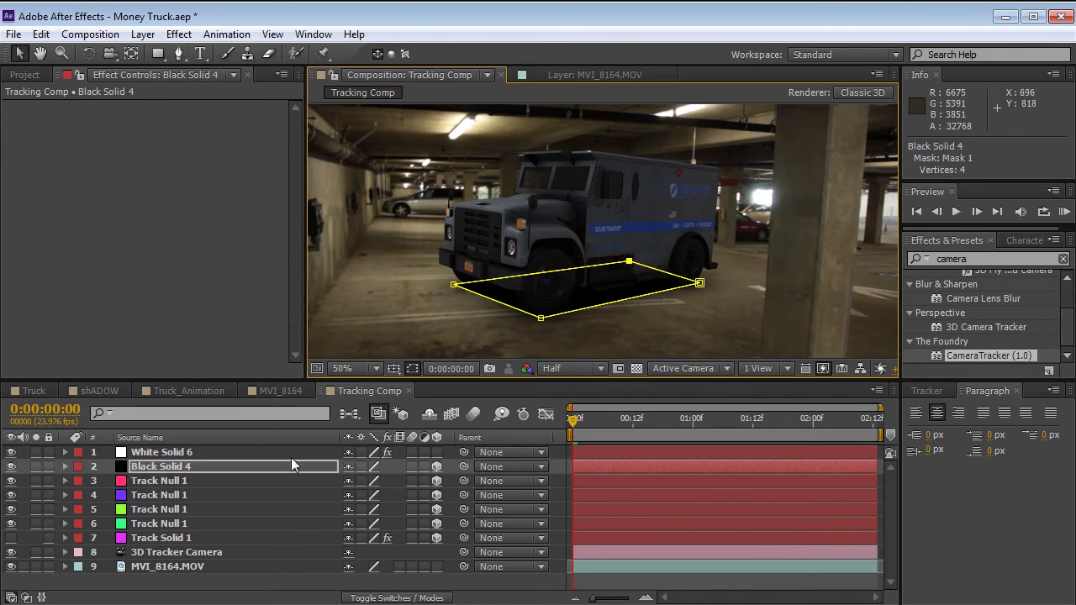
{"action": "key", "text": "f"}
{"action": "left_click_drag", "start_coordinate": [380, 495], "coordinate": [623, 487]}
{"action": "left_click", "coordinate": [623, 485]}
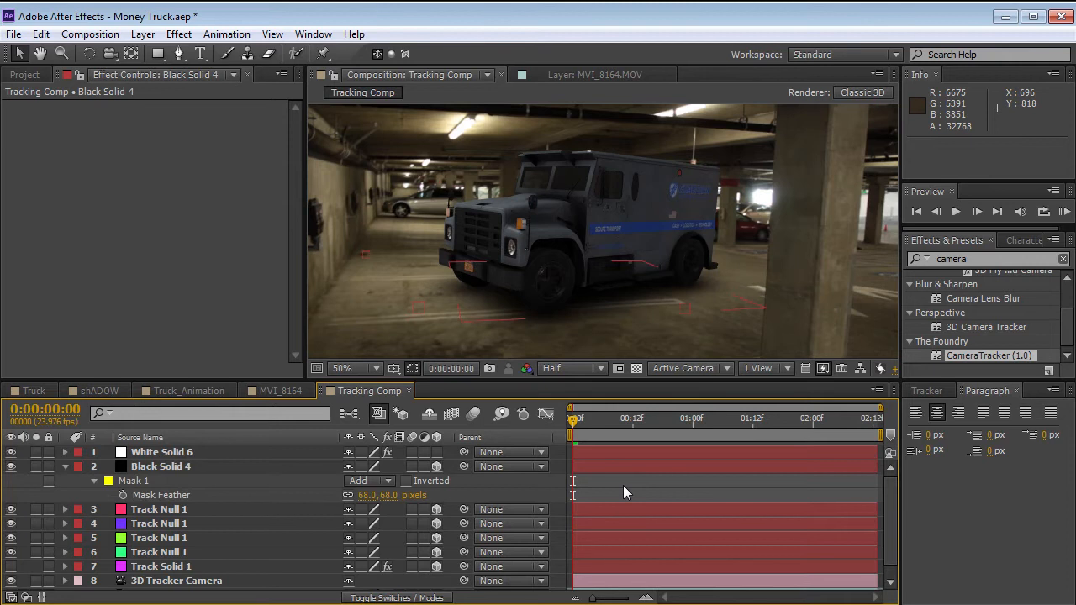
{"action": "left_click", "coordinate": [612, 468]}
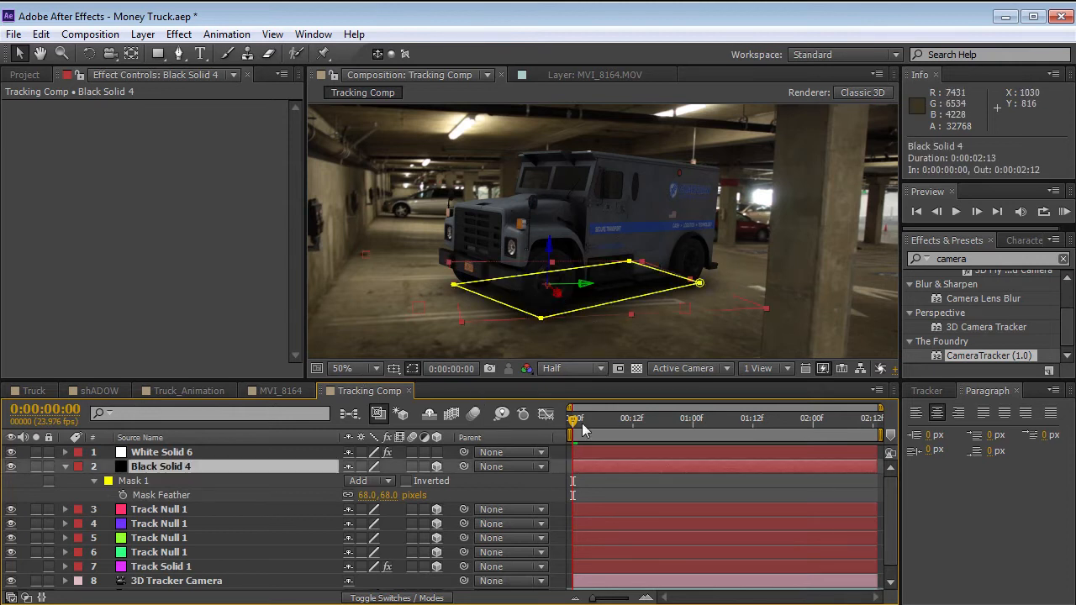
{"action": "left_click_drag", "start_coordinate": [593, 413], "coordinate": [668, 424]}
Turn off Ambient Occlusion in the Element effect on White Solid 6.
{"action": "left_click", "coordinate": [154, 454]}
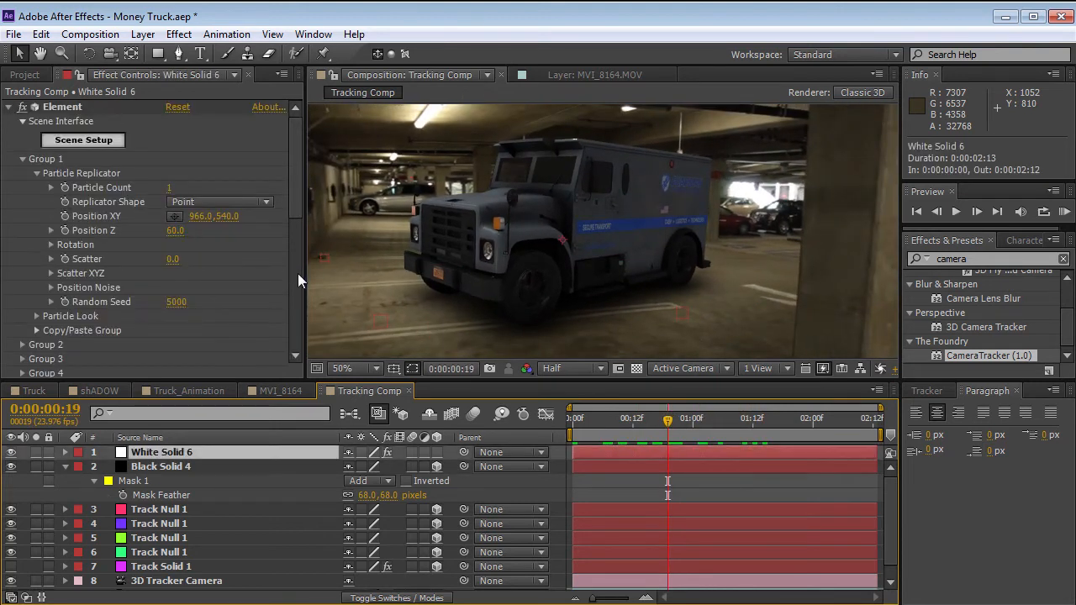
{"action": "scroll", "coordinate": [297, 273], "scroll_direction": "down", "scroll_amount": 10}
{"action": "left_click", "coordinate": [173, 171]}
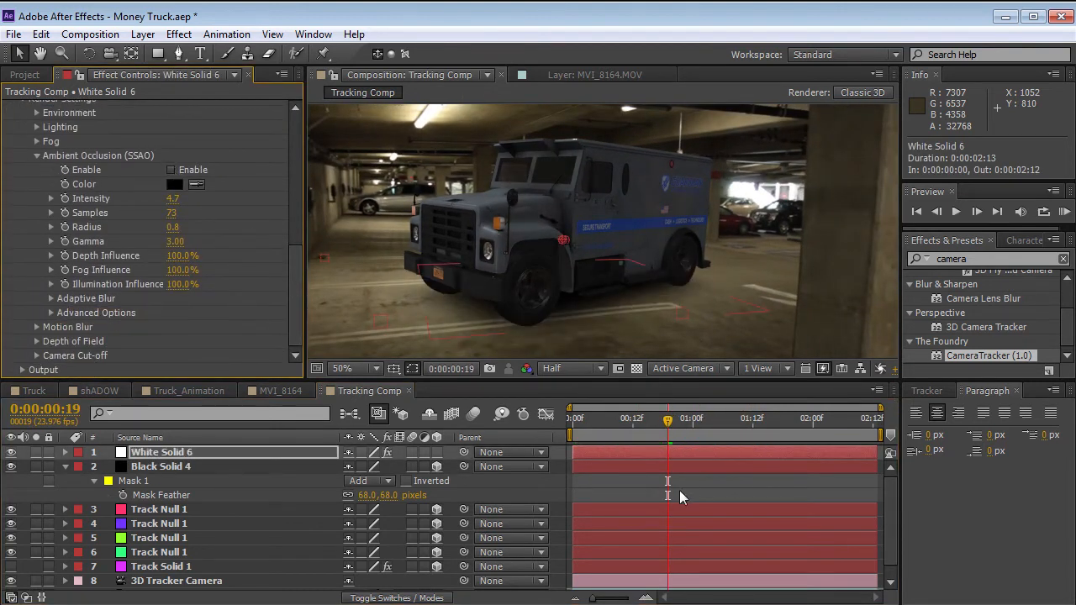
Set Black Solid 4's mask expansion to 18 pixels and its mask feather to 54 pixels.
{"action": "left_click", "coordinate": [617, 466]}
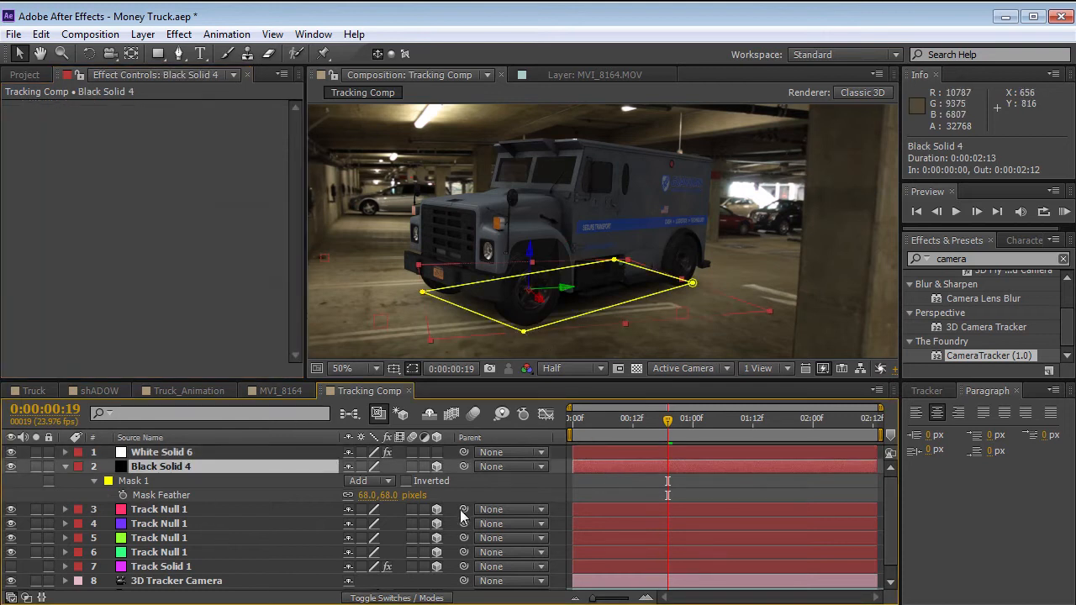
{"action": "key", "text": "f"}
{"action": "key", "text": "m"}
{"action": "key", "text": "m"}
{"action": "left_click_drag", "start_coordinate": [349, 538], "coordinate": [378, 510]}
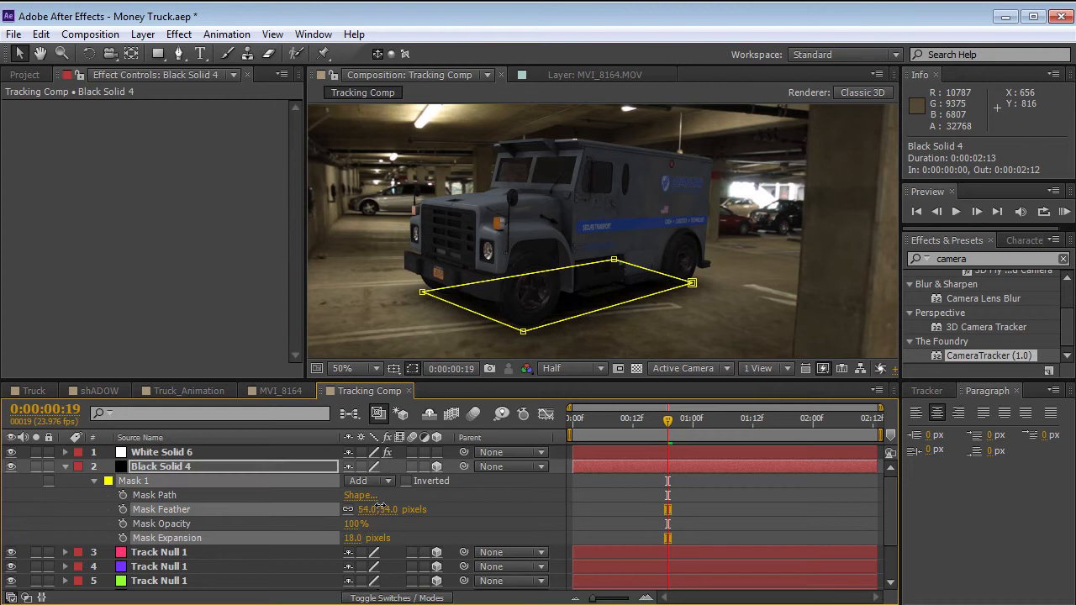
{"action": "left_click", "coordinate": [647, 496]}
Go to frame 8 and lower Black Solid 4's opacity to 89%.
{"action": "left_click_drag", "start_coordinate": [676, 417], "coordinate": [612, 432]}
{"action": "left_click", "coordinate": [611, 466]}
{"action": "key", "text": "t"}
{"action": "left_click_drag", "start_coordinate": [356, 482], "coordinate": [344, 482]}
Turn Ambient Occlusion back on in White Solid 6's Element effect and select the Black Solid 4 layer.
{"action": "left_click", "coordinate": [589, 454]}
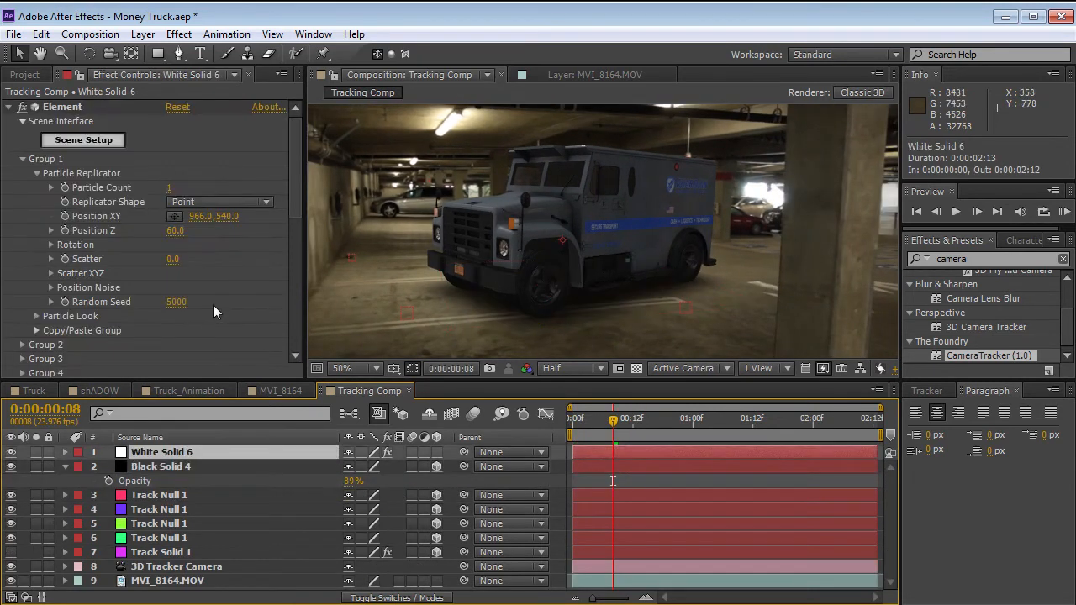
{"action": "scroll", "coordinate": [293, 255], "scroll_direction": "down", "scroll_amount": 10}
{"action": "left_click", "coordinate": [172, 200]}
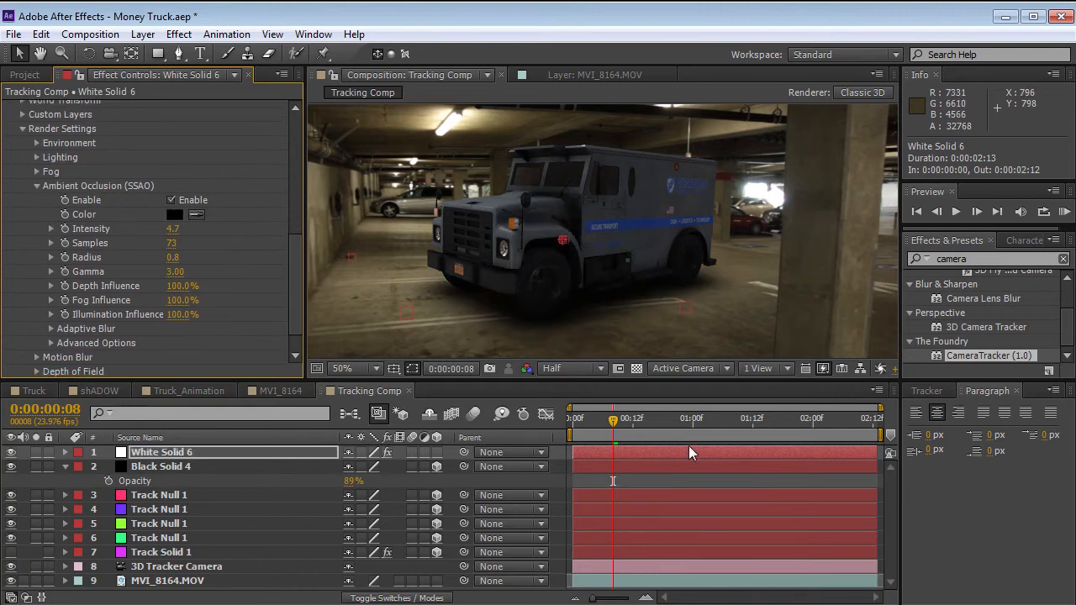
{"action": "left_click", "coordinate": [668, 478]}
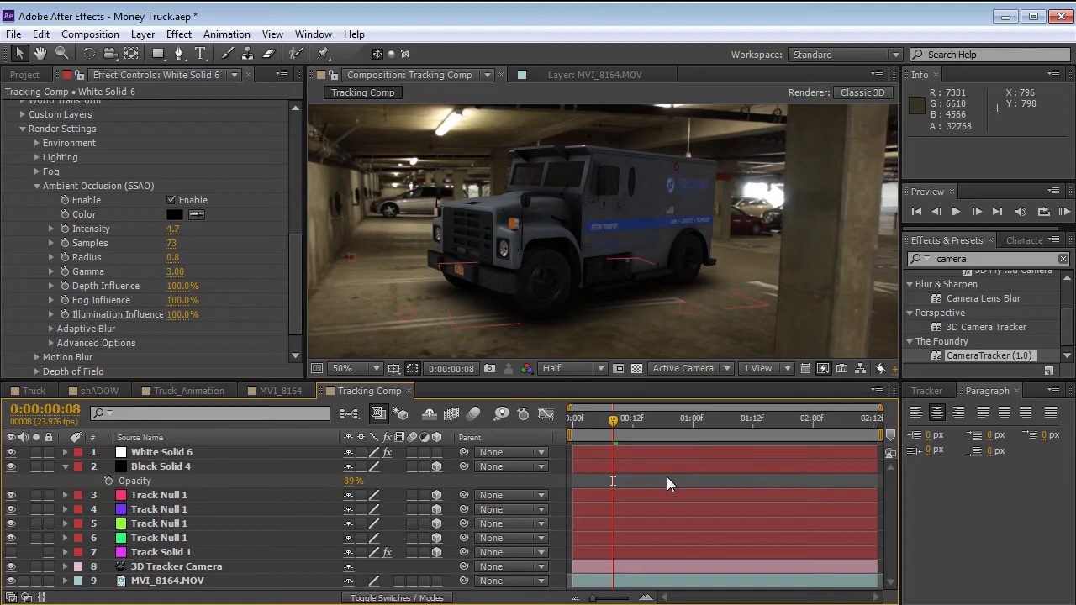
{"action": "left_click", "coordinate": [171, 469]}
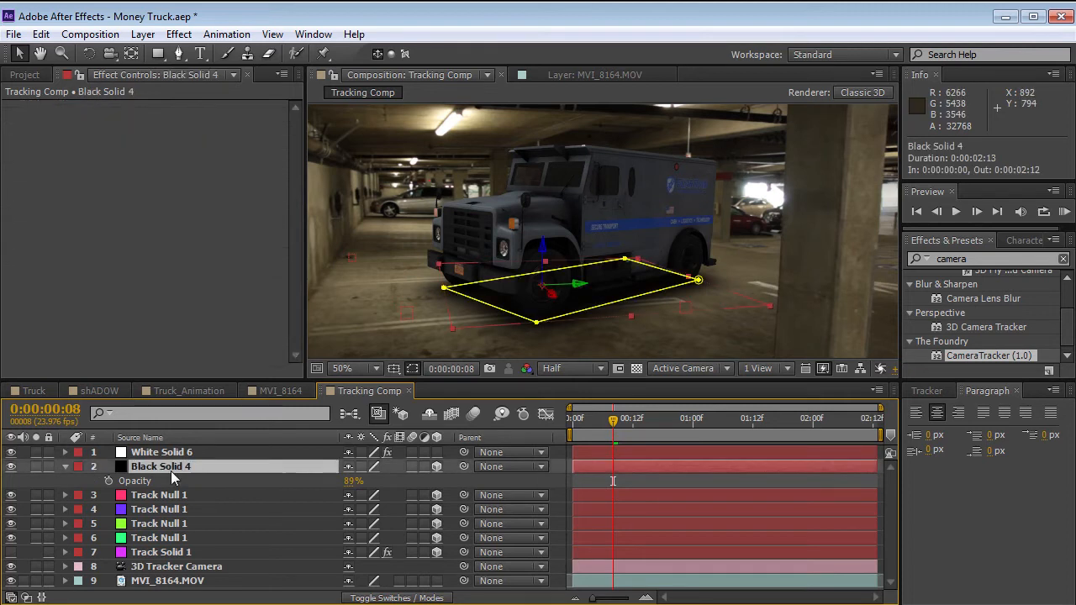
Delete the Black Solid 4 layer and rename the White Solid 6 layer to Element.
{"action": "key", "text": "Delete"}
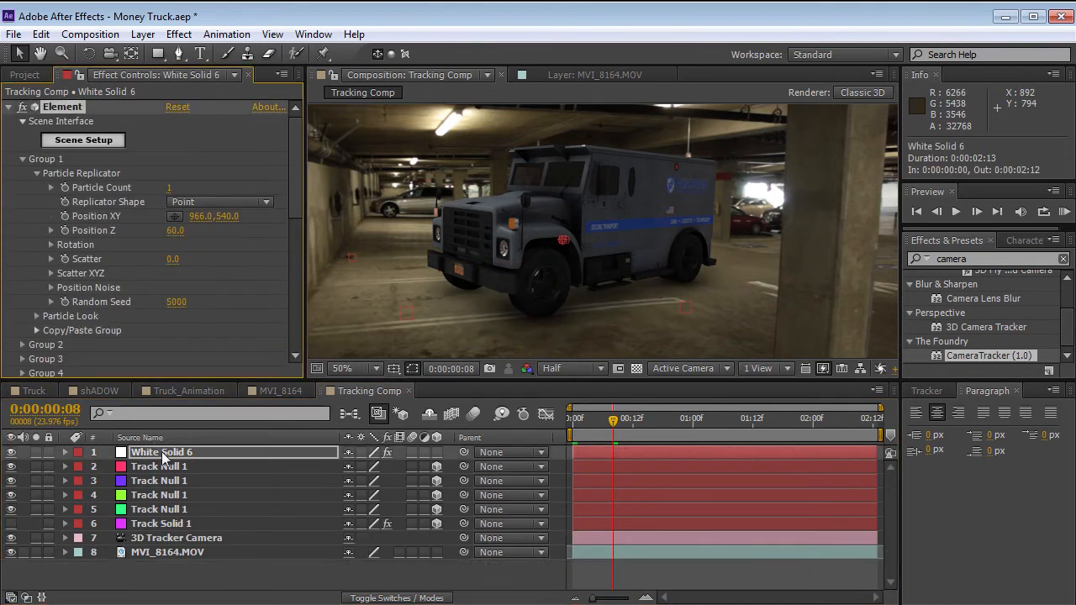
{"action": "key", "text": "Return"}
{"action": "type", "text": "Elemen"}
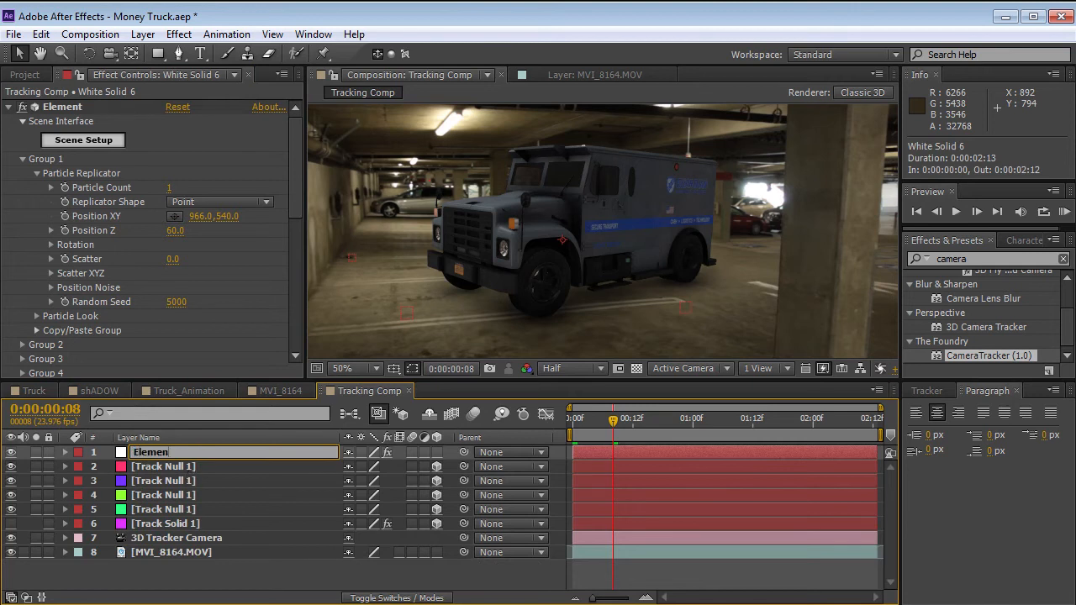
{"action": "type", "text": "t"}
{"action": "key", "text": "Return"}
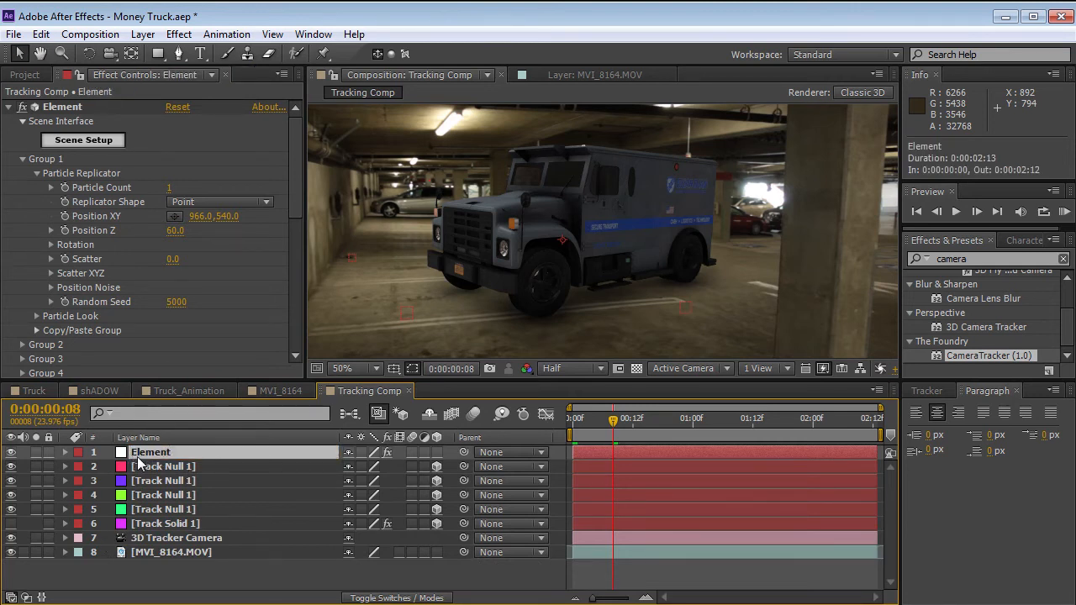
Duplicate the Element layer and pre-compose the copy as "E Shadow", moving all attributes into the new composition.
{"action": "left_click", "coordinate": [41, 34]}
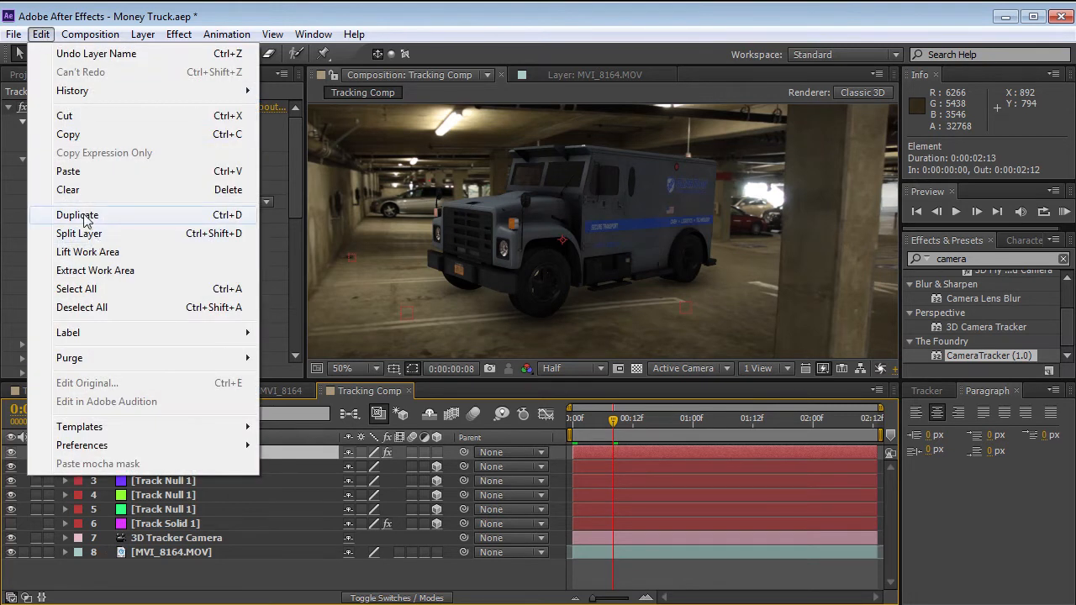
{"action": "left_click", "coordinate": [84, 213]}
{"action": "left_click", "coordinate": [62, 35]}
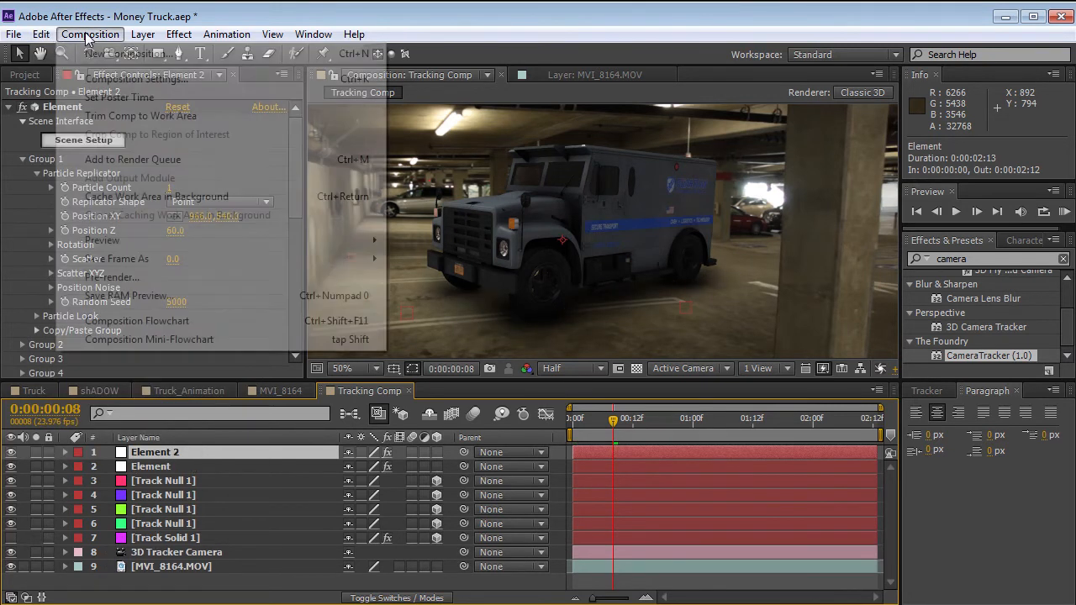
{"action": "left_click", "coordinate": [141, 34]}
{"action": "left_click", "coordinate": [142, 34]}
{"action": "left_click", "coordinate": [193, 604]}
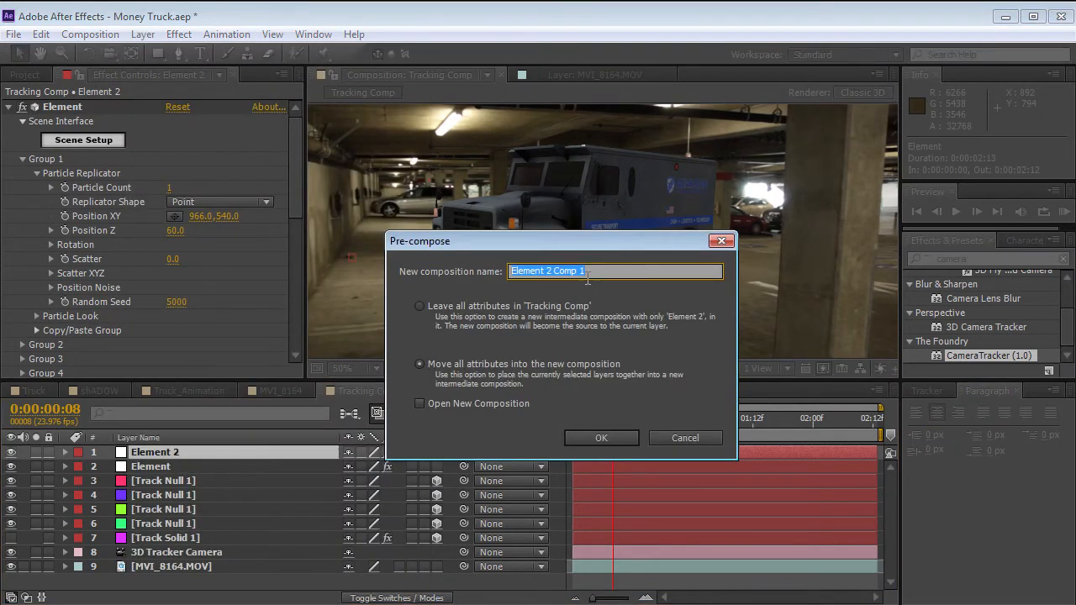
{"action": "type", "text": "E Shadow"}
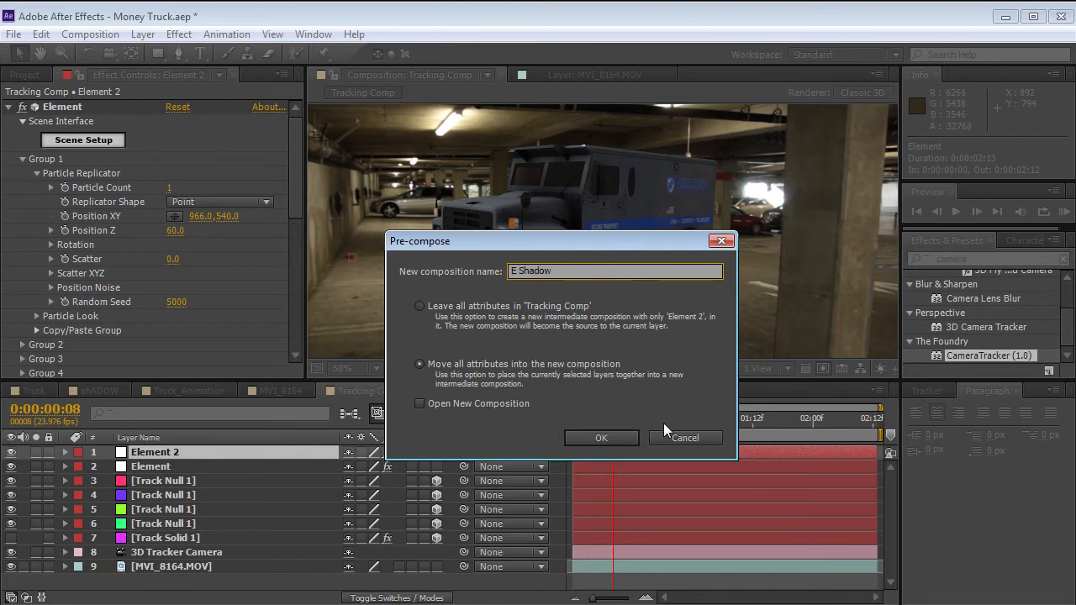
{"action": "left_click", "coordinate": [603, 437]}
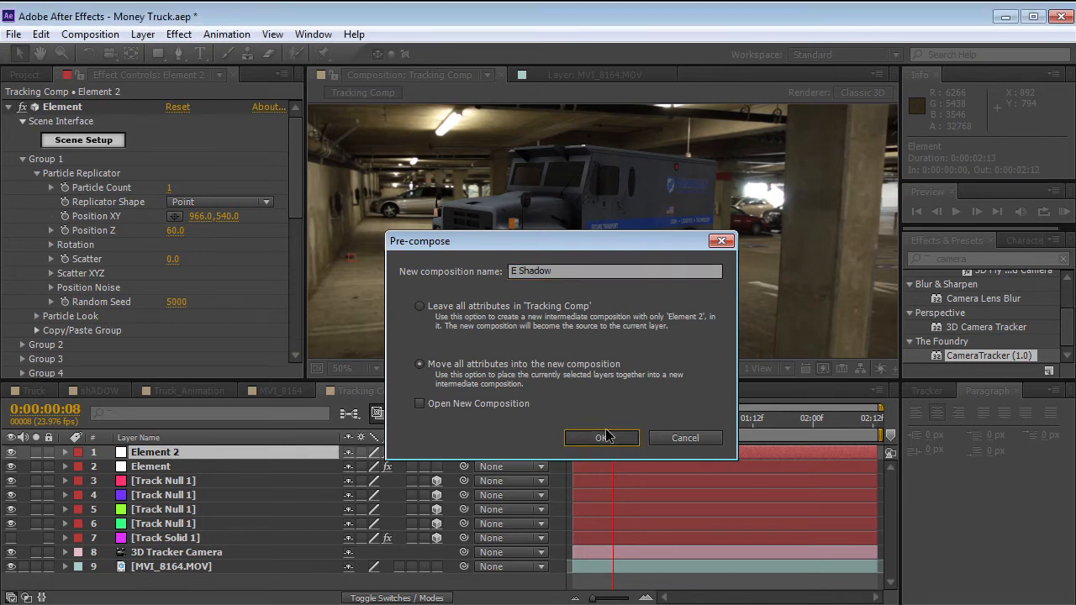
{"action": "left_click", "coordinate": [604, 437]}
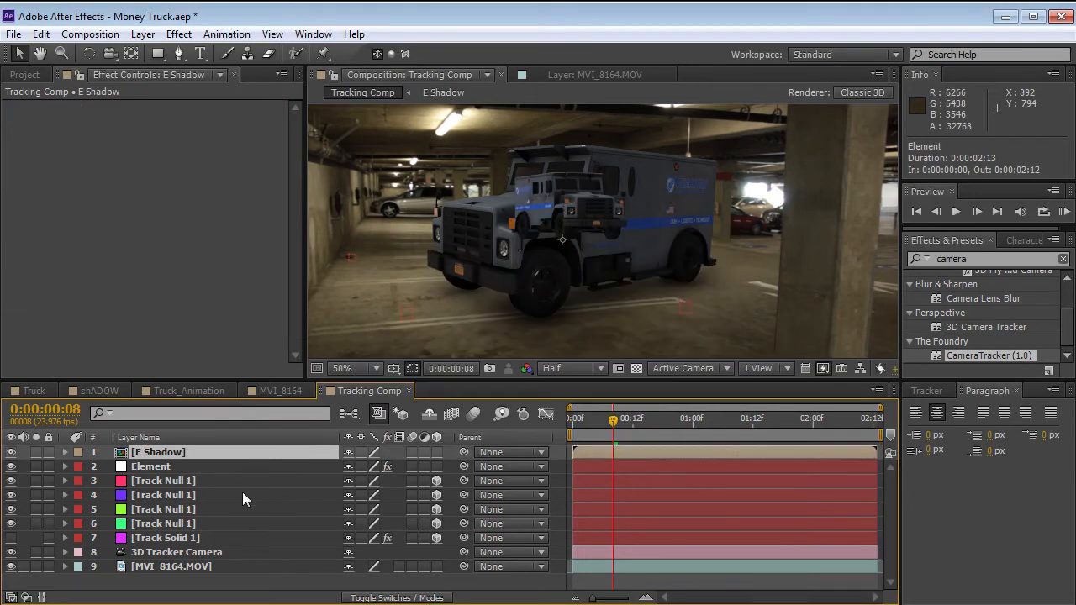
Open the E Shadow composition and remove the plane model from Element 2's scene setup.
{"action": "double_click", "coordinate": [122, 454]}
{"action": "left_click", "coordinate": [625, 458]}
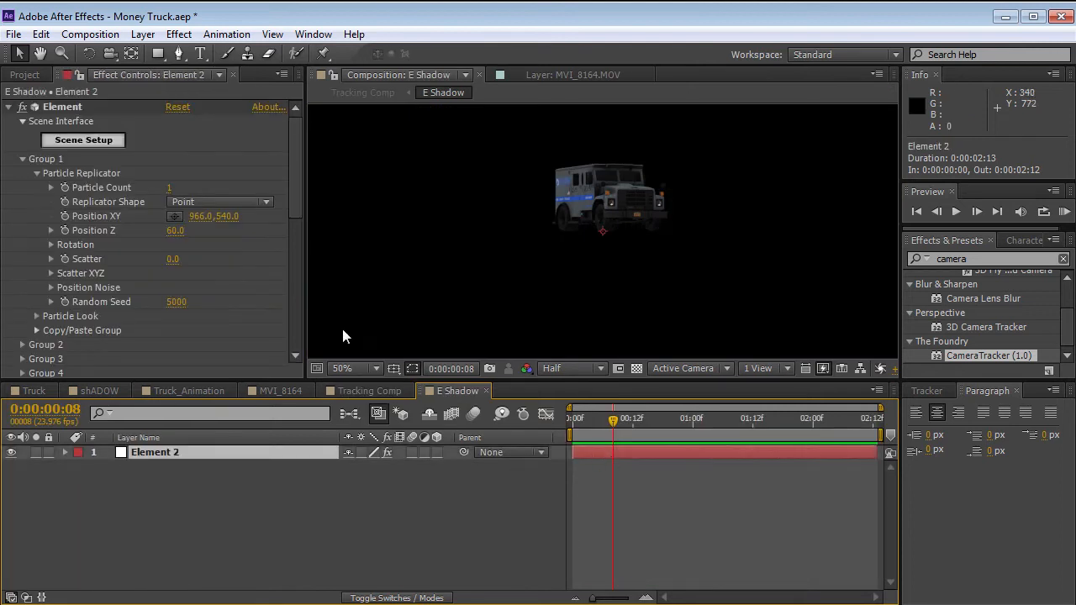
{"action": "left_click", "coordinate": [82, 142]}
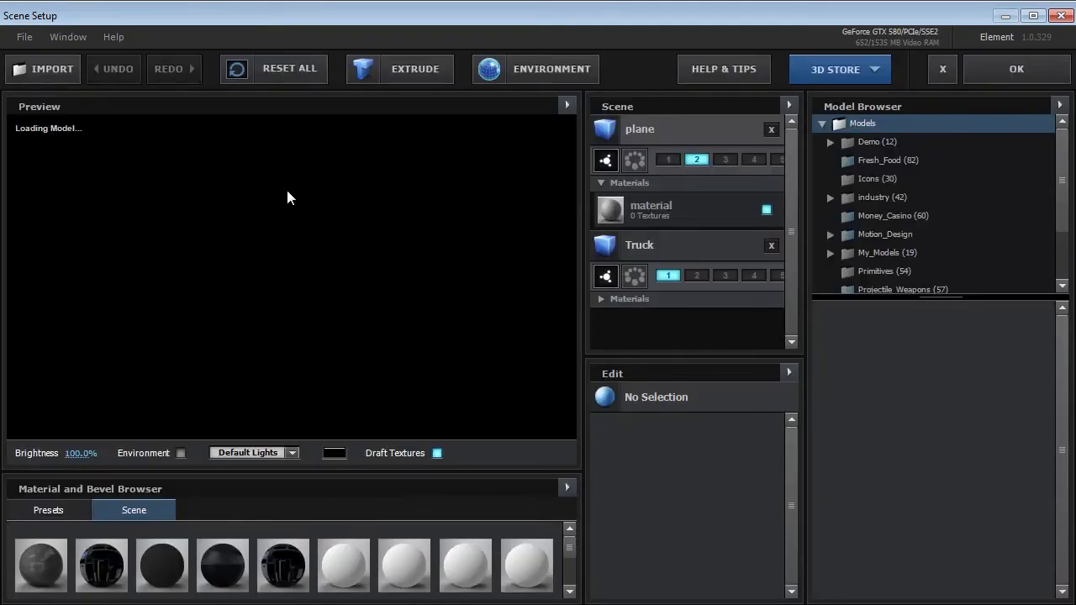
{"action": "left_click", "coordinate": [701, 132]}
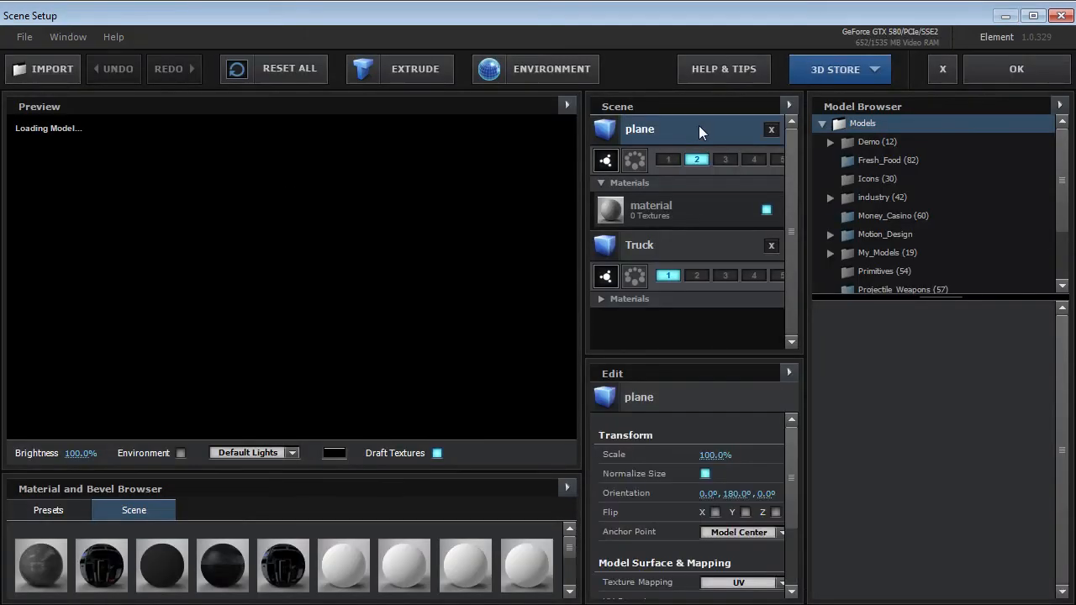
{"action": "left_click", "coordinate": [770, 130]}
Create a new default material in the scene and apply it to the whole Truck model.
{"action": "left_click", "coordinate": [678, 127]}
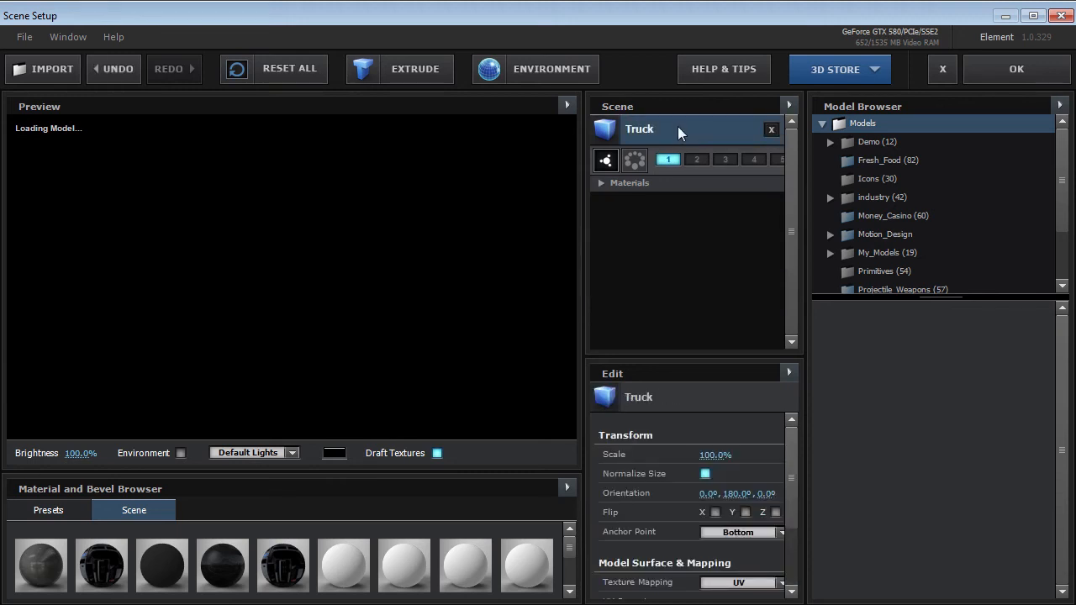
{"action": "left_click", "coordinate": [565, 488]}
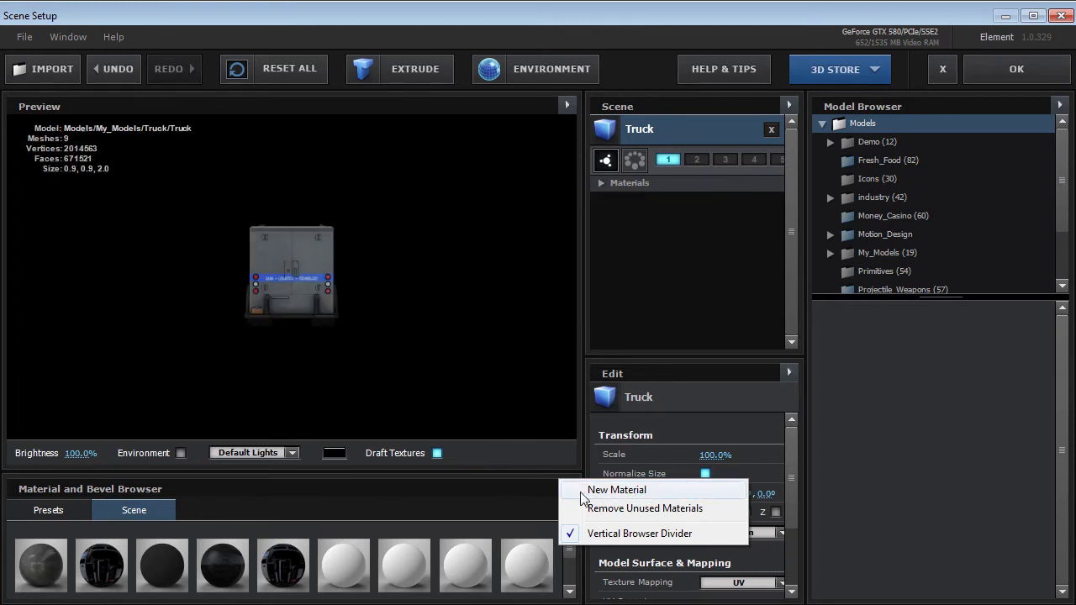
{"action": "left_click", "coordinate": [616, 490]}
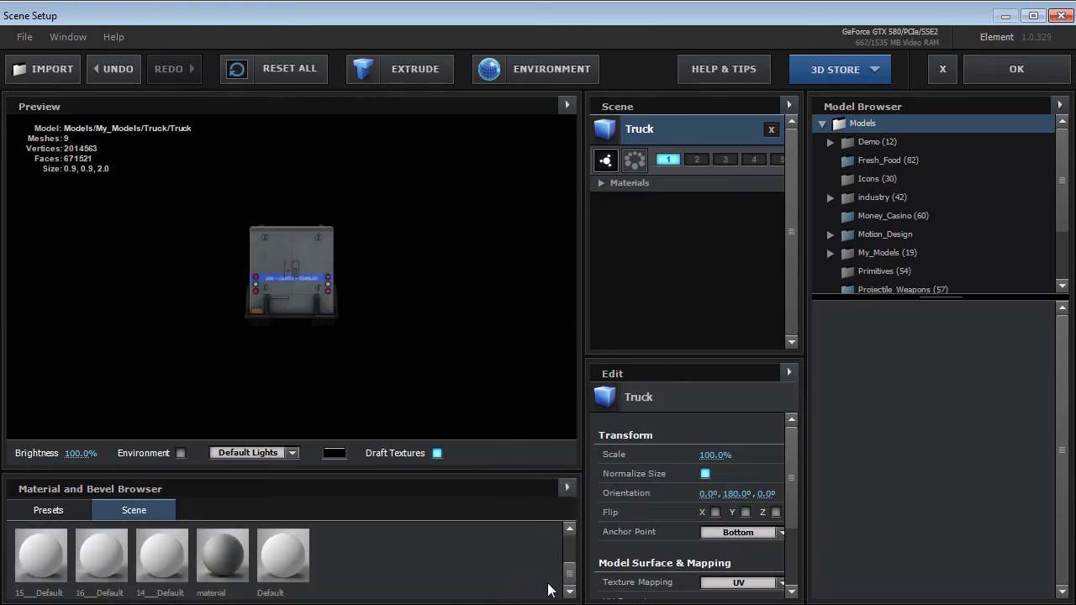
{"action": "left_click", "coordinate": [283, 574]}
{"action": "left_click_drag", "start_coordinate": [282, 568], "coordinate": [352, 281]}
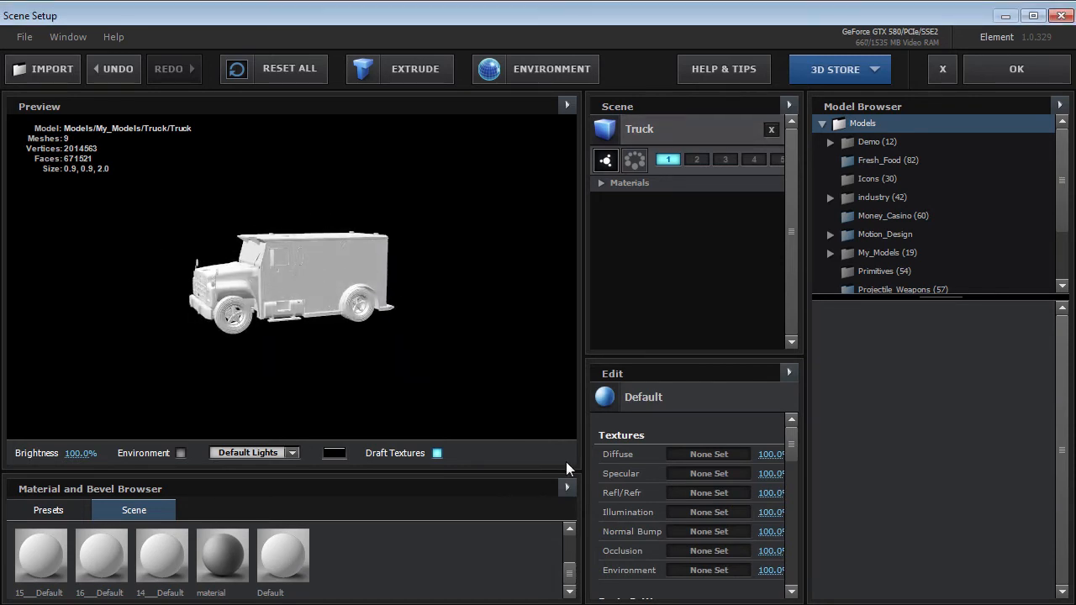
Set the new material's illumination intensity to 100% and accept the scene setup.
{"action": "scroll", "coordinate": [794, 454], "scroll_direction": "down", "scroll_amount": 5}
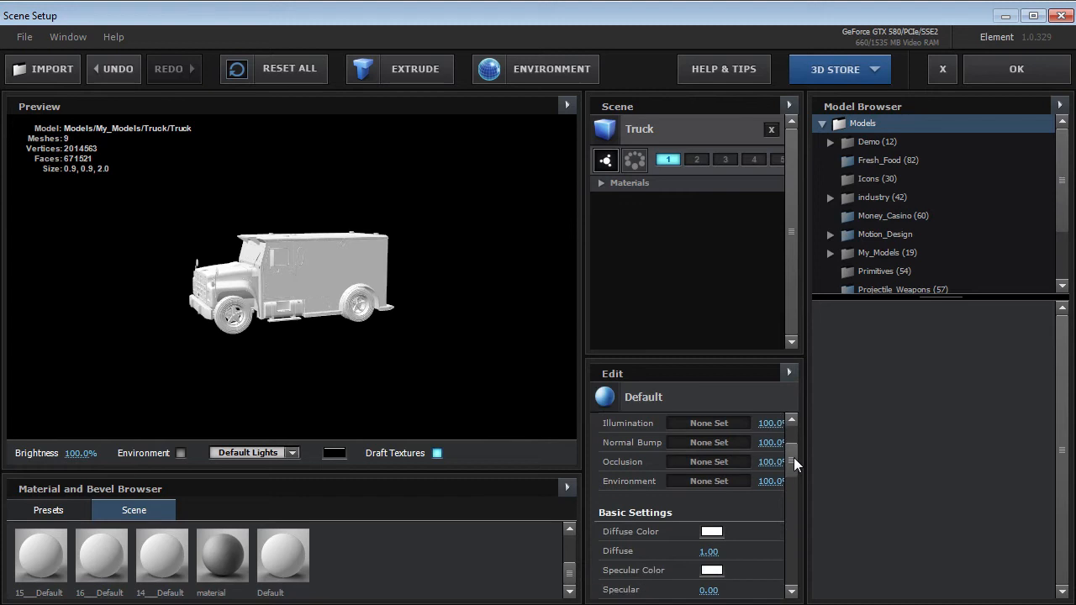
{"action": "left_click", "coordinate": [699, 470]}
{"action": "left_click_drag", "start_coordinate": [634, 369], "coordinate": [662, 279]}
{"action": "left_click", "coordinate": [866, 494]}
{"action": "left_click_drag", "start_coordinate": [795, 468], "coordinate": [795, 542]}
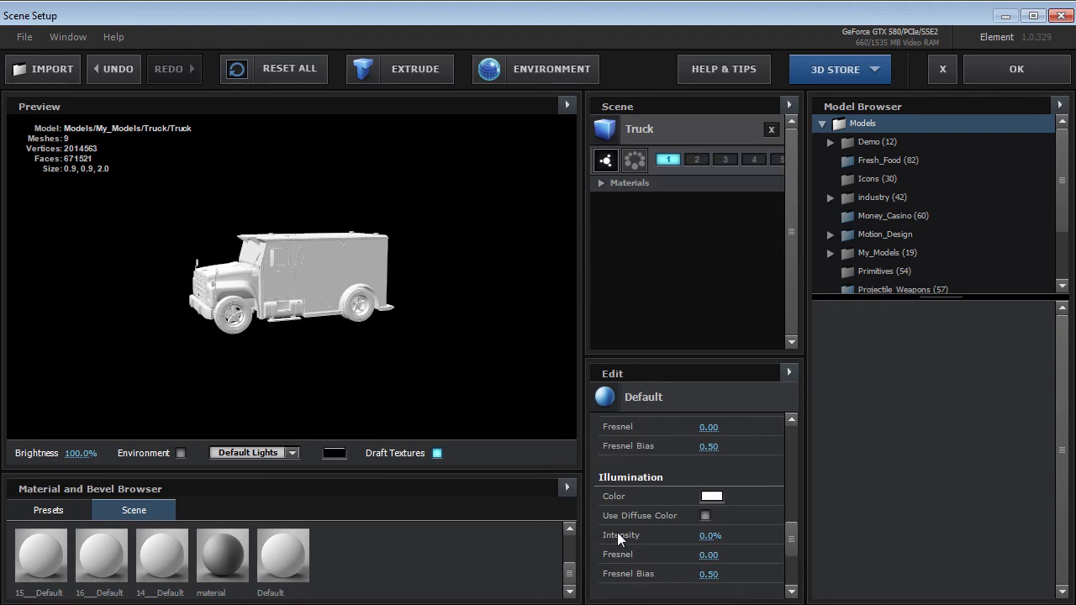
{"action": "left_click", "coordinate": [704, 535]}
{"action": "key", "text": "Return"}
{"action": "mouse_move", "coordinate": [204, 322]}
{"action": "left_mouse_down"}
{"action": "mouse_move", "coordinate": [375, 285]}
{"action": "mouse_move", "coordinate": [371, 355]}
{"action": "mouse_move", "coordinate": [195, 312]}
{"action": "mouse_move", "coordinate": [199, 337]}
{"action": "left_mouse_up"}
{"action": "left_click", "coordinate": [1015, 71]}
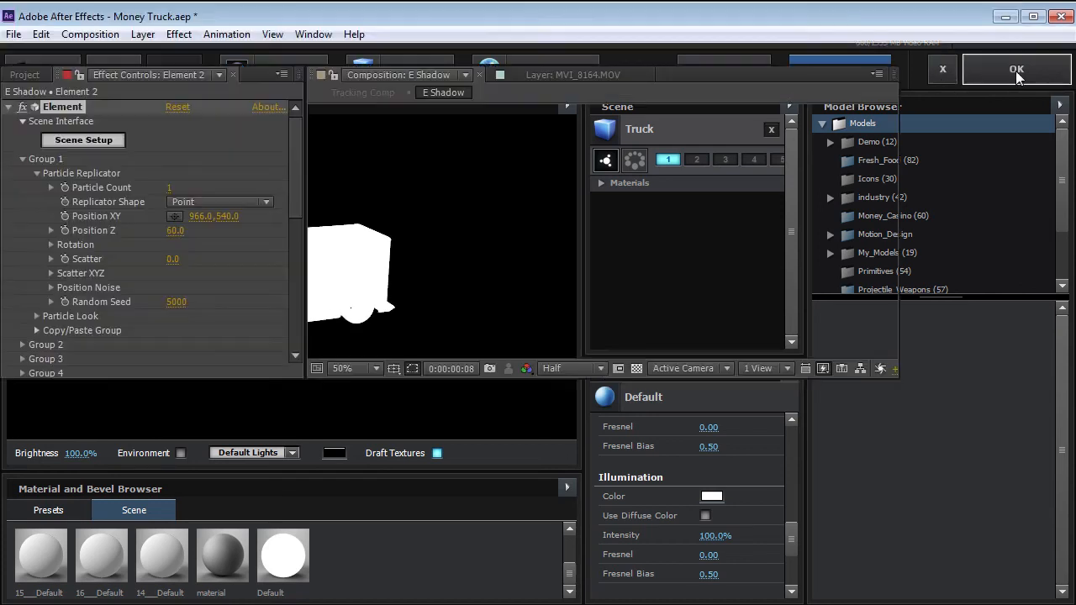
Add a two-node camera with the 200mm preset to the E Shadow composition.
{"action": "left_click", "coordinate": [143, 35]}
{"action": "mouse_move", "coordinate": [141, 55]}
{"action": "left_click", "coordinate": [474, 109]}
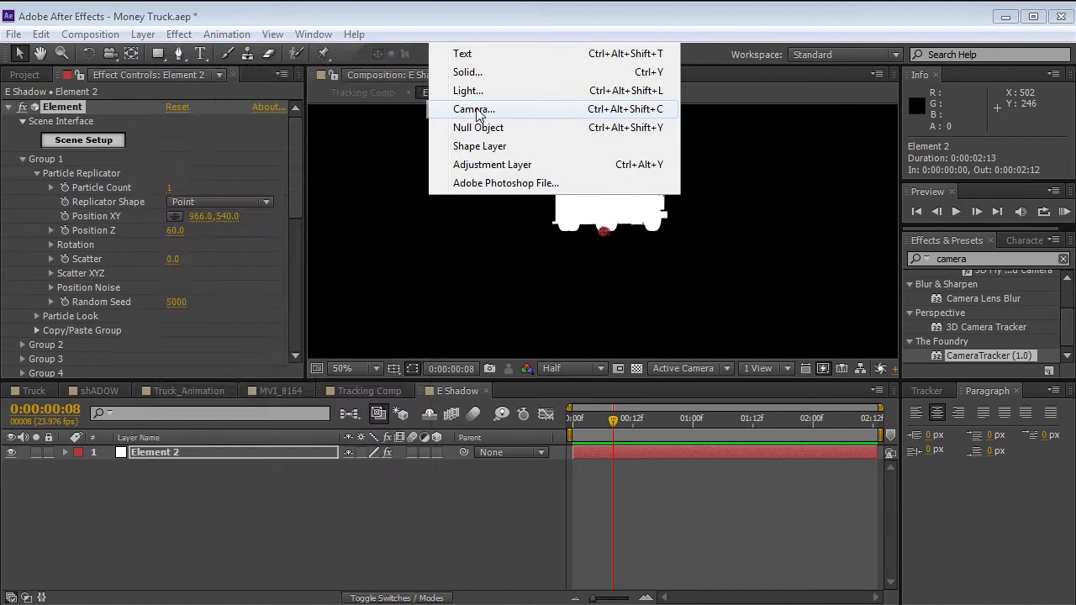
{"action": "left_click", "coordinate": [498, 225]}
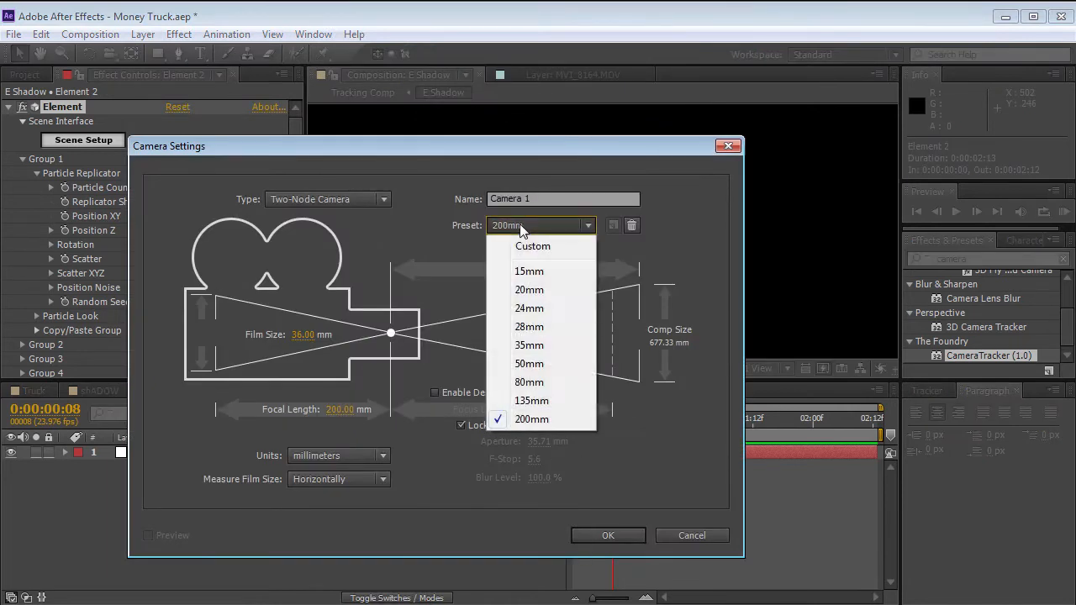
{"action": "left_click", "coordinate": [553, 420]}
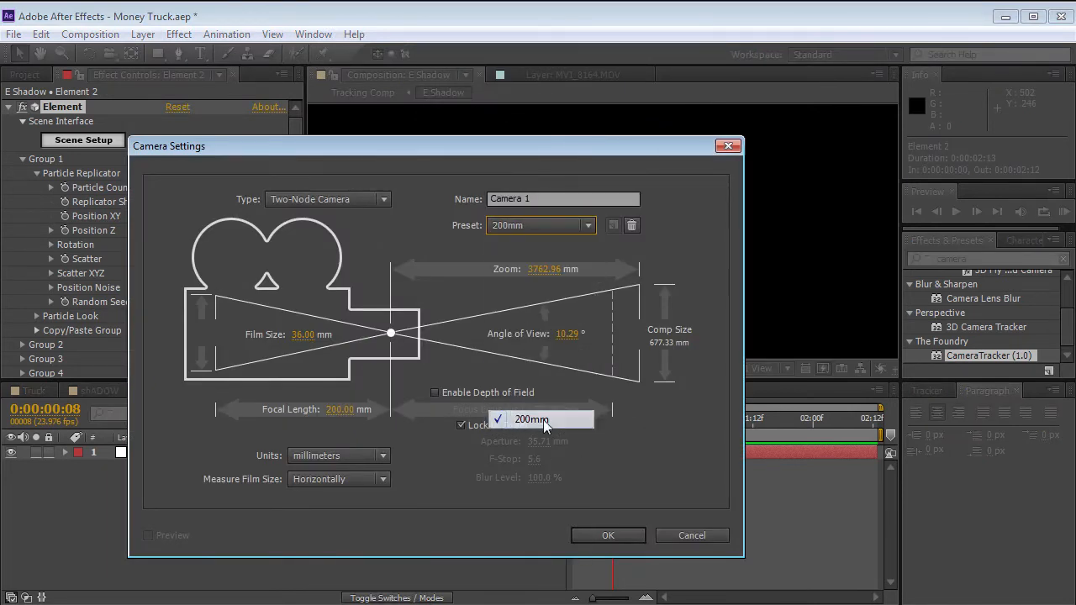
{"action": "left_click", "coordinate": [608, 533]}
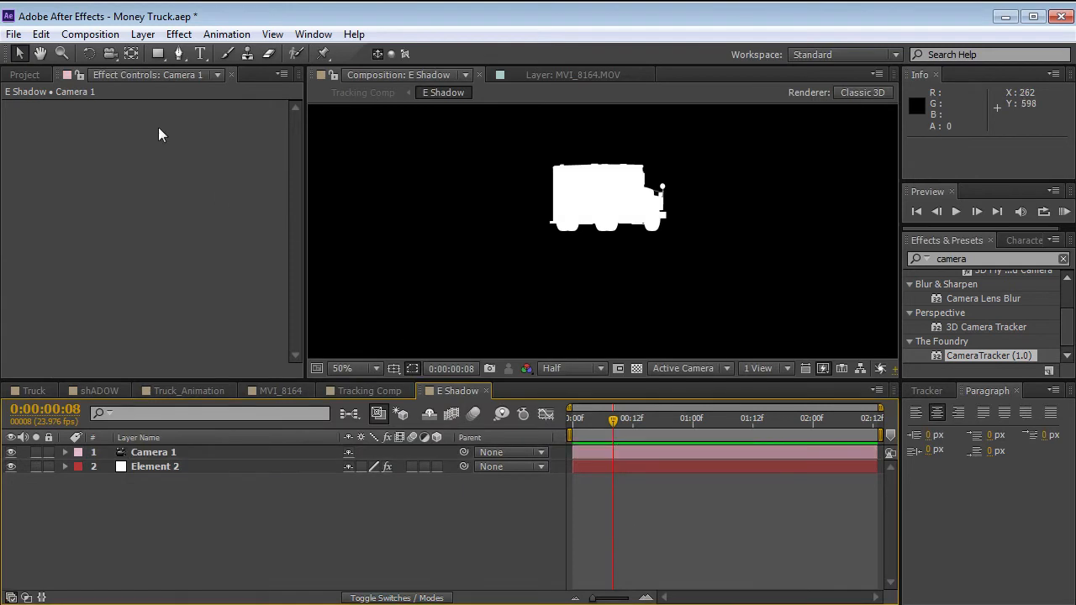
Orbit Camera 1 vertically until it views the truck silhouette from directly underneath.
{"action": "left_click", "coordinate": [110, 54]}
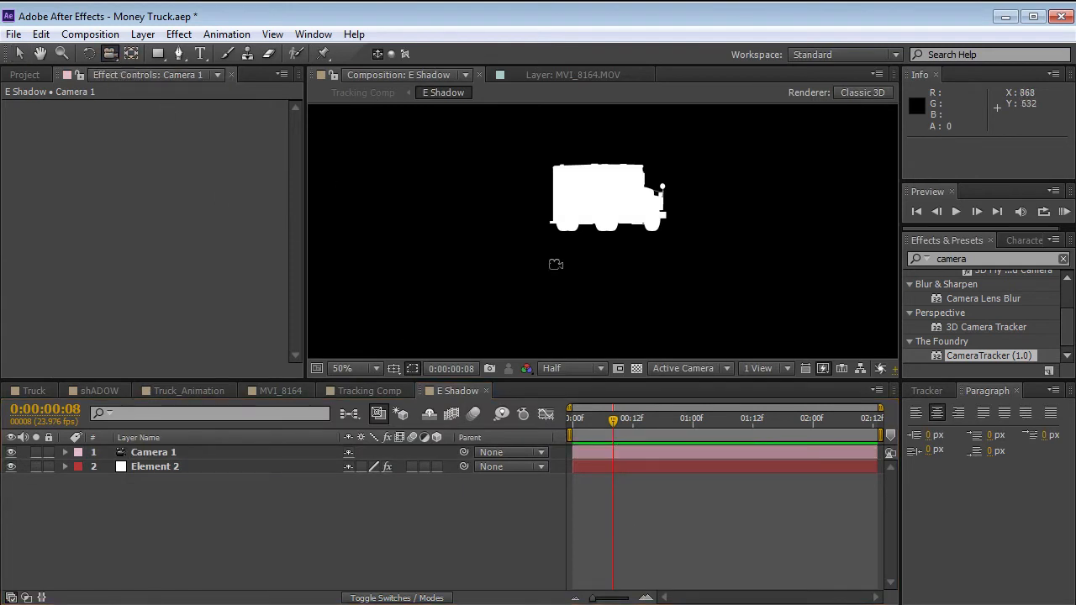
{"action": "left_click_drag", "start_coordinate": [564, 300], "coordinate": [553, 155]}
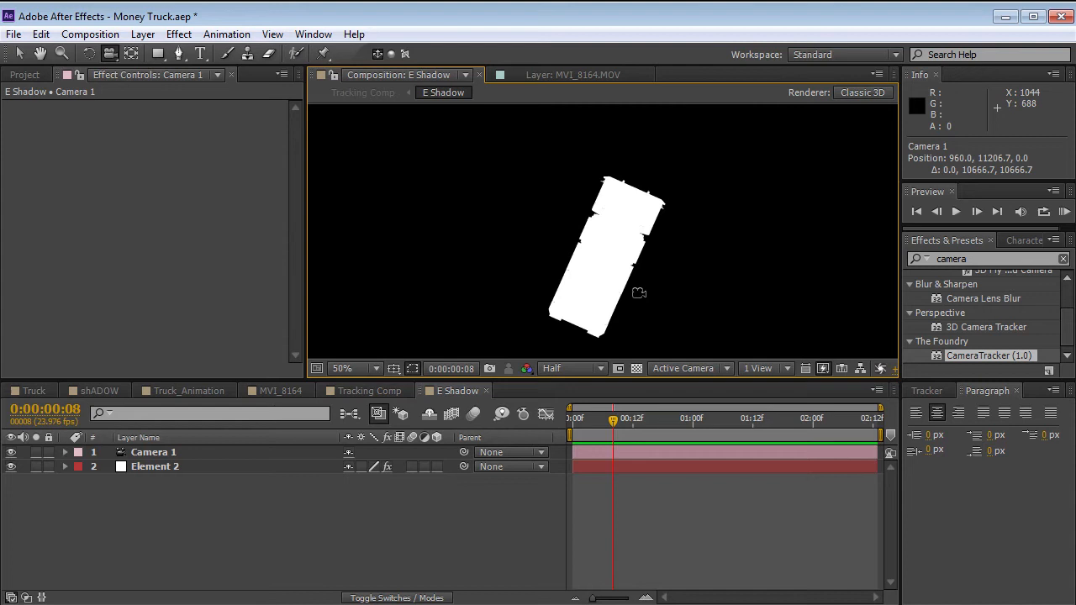
{"action": "key", "text": "grave"}
{"action": "key", "text": "r"}
{"action": "key", "text": "grave"}
{"action": "scroll", "coordinate": [505, 262], "scroll_direction": "down", "scroll_amount": 2}
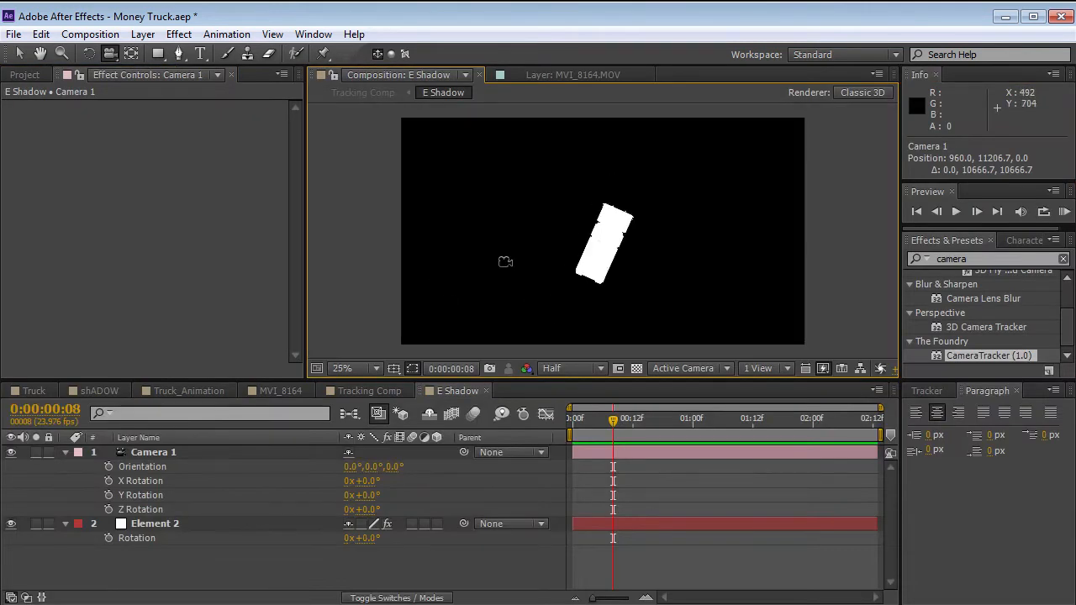
Set Camera 1's Z Rotation to 114° so the truck silhouette lies horizontally.
{"action": "left_click", "coordinate": [174, 451]}
{"action": "key", "text": "r"}
{"action": "key", "text": "r"}
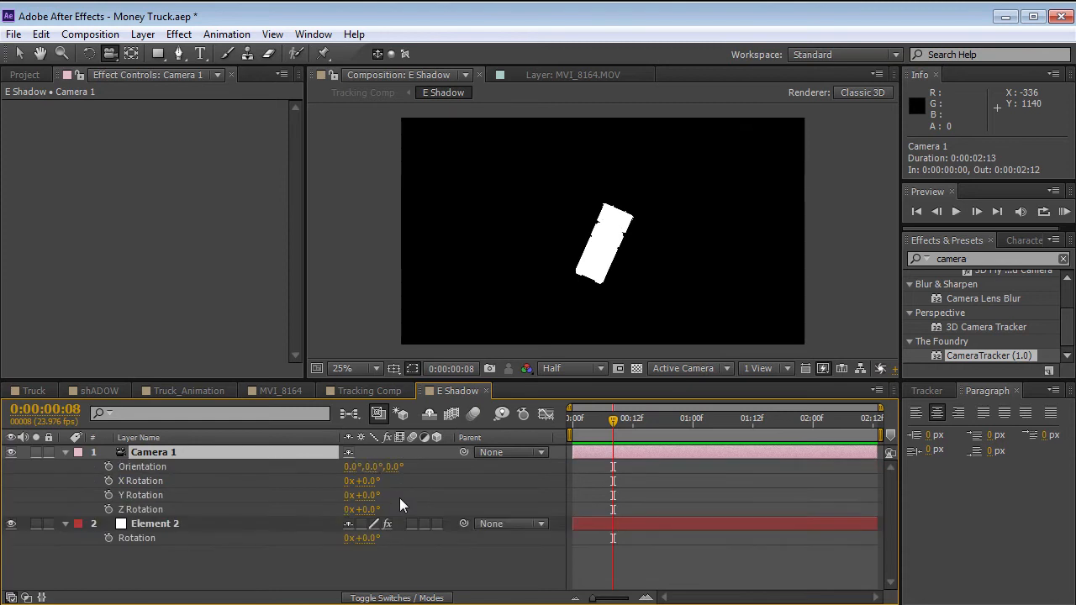
{"action": "left_click_drag", "start_coordinate": [368, 509], "coordinate": [440, 486]}
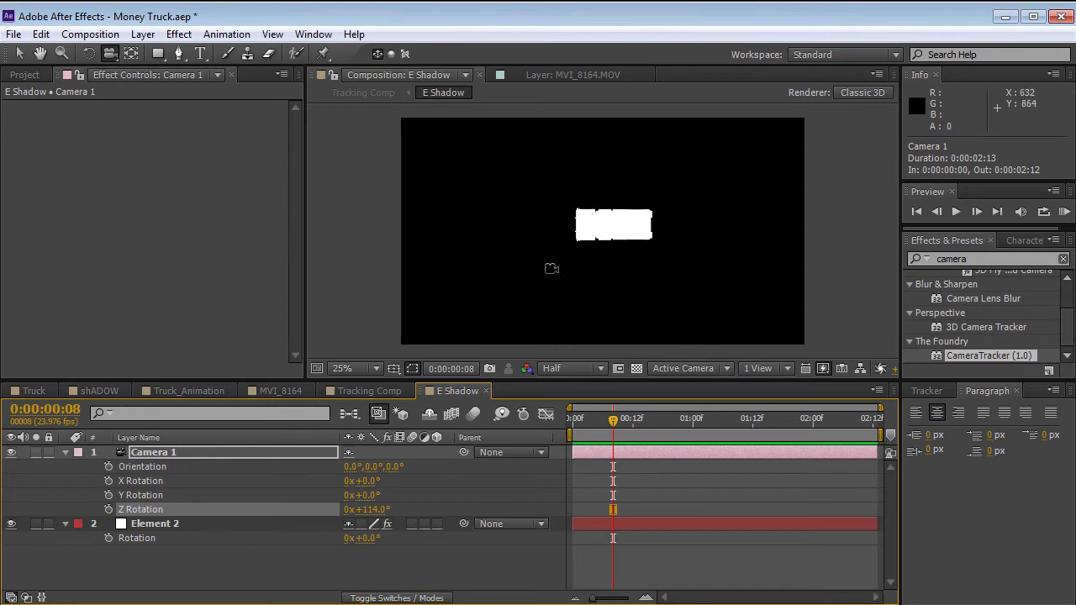
Increase Camera 1's Zoom until the truck silhouette spans over half the frame width, and track the camera to centre it.
{"action": "left_click", "coordinate": [179, 452]}
{"action": "key", "text": "a"}
{"action": "key", "text": "a"}
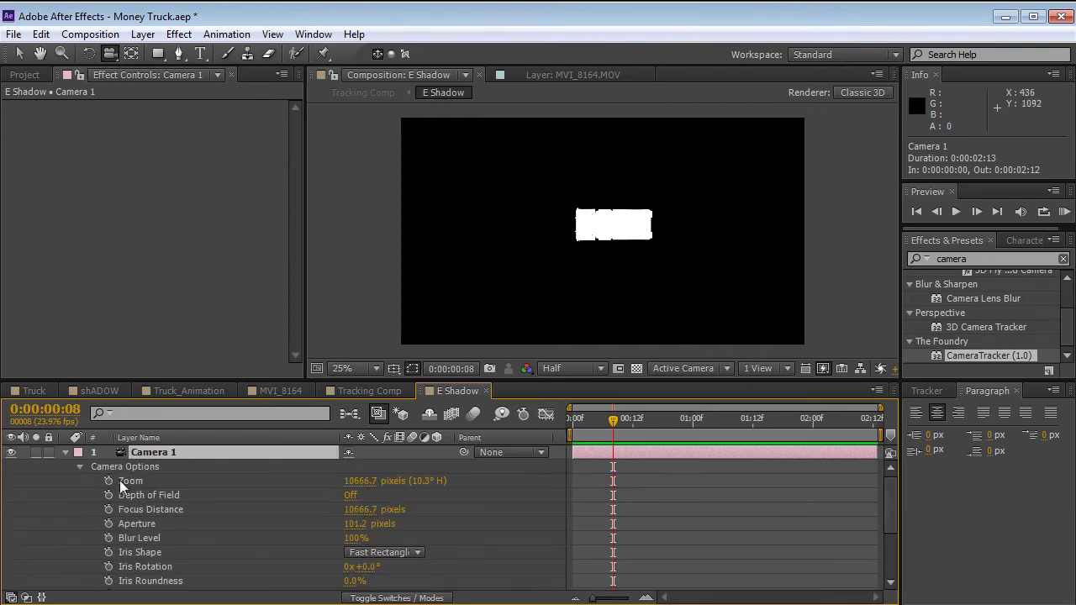
{"action": "left_click_drag", "start_coordinate": [353, 481], "coordinate": [395, 481]}
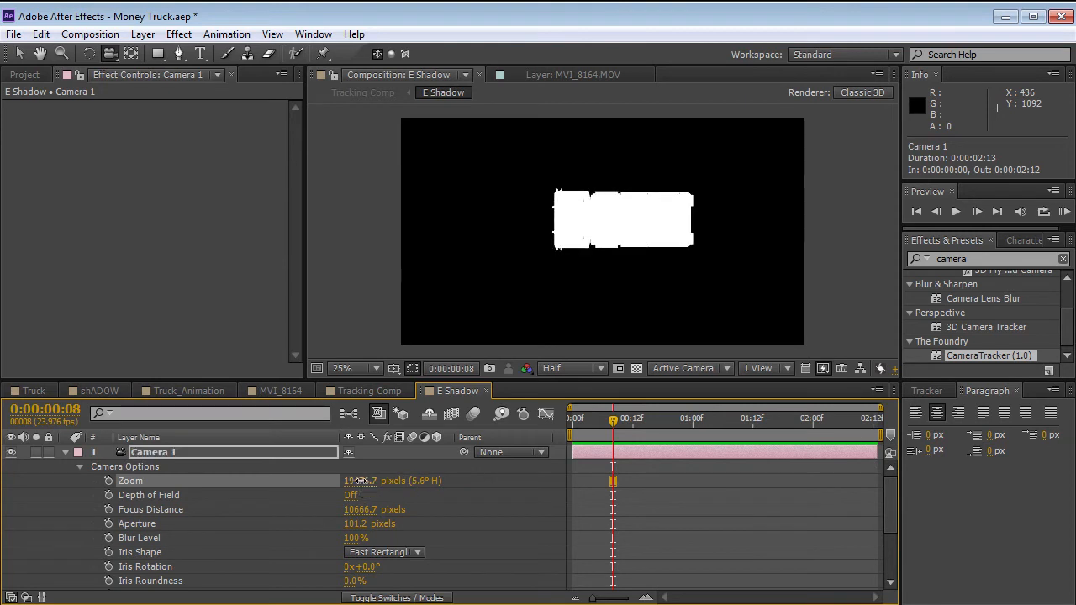
{"action": "left_click_drag", "start_coordinate": [633, 225], "coordinate": [610, 247]}
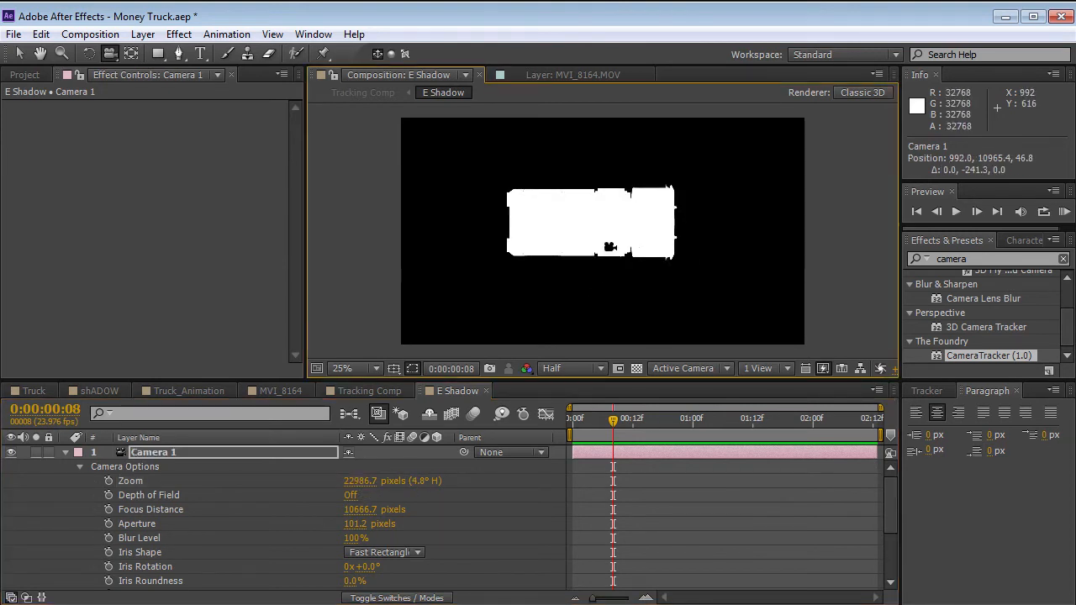
{"action": "key", "text": "ctrl+z"}
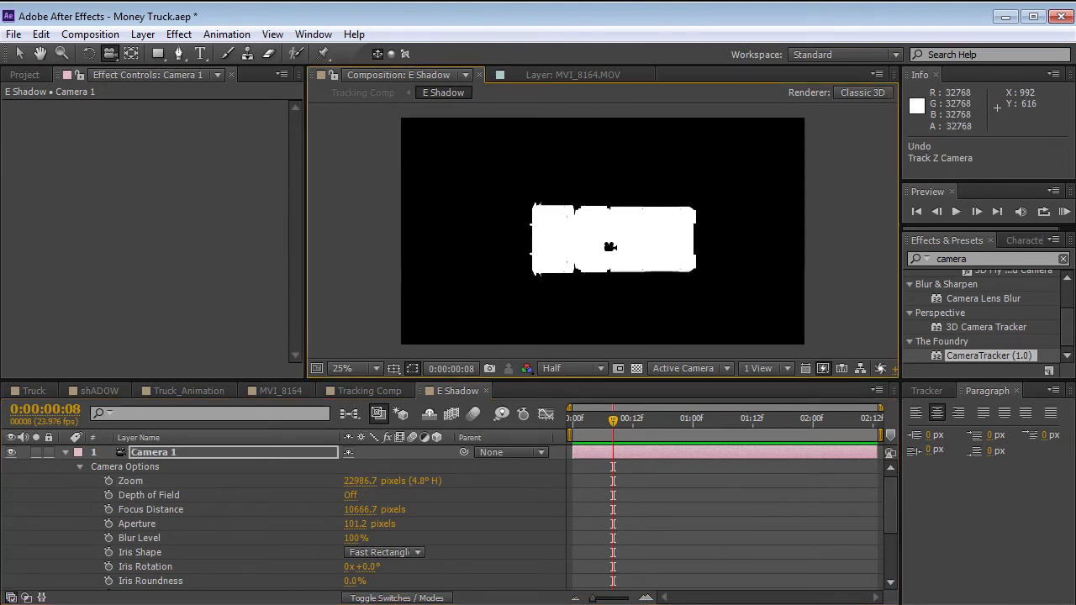
{"action": "left_click_drag", "start_coordinate": [354, 481], "coordinate": [1072, 433]}
{"action": "left_click_drag", "start_coordinate": [601, 230], "coordinate": [591, 233]}
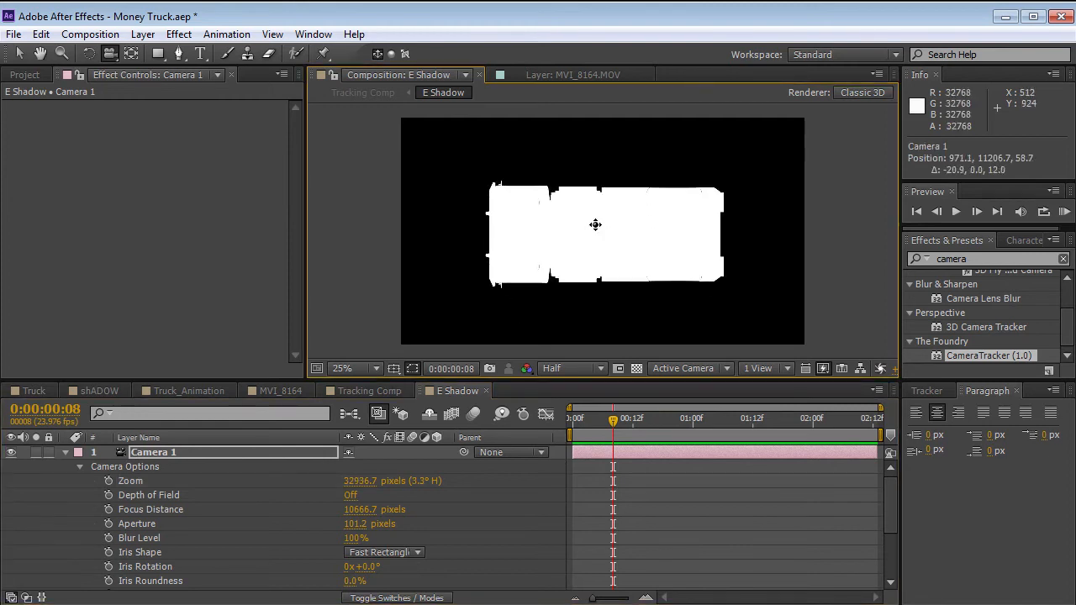
{"action": "left_click", "coordinate": [67, 452]}
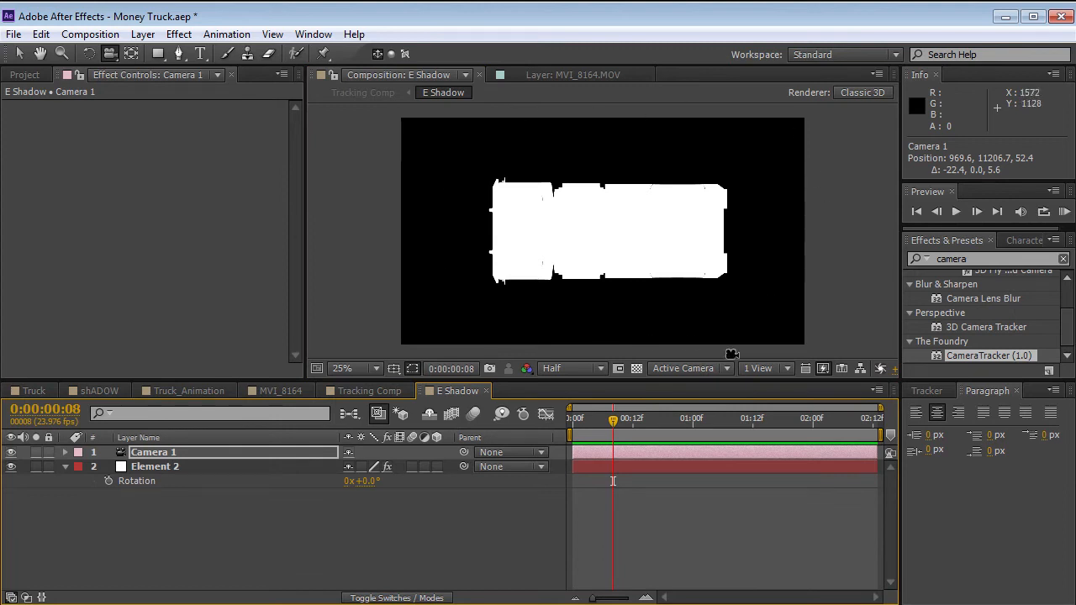
Turn off Ambient Occlusion in the Element effect on the Element 2 layer.
{"action": "left_click", "coordinate": [155, 467]}
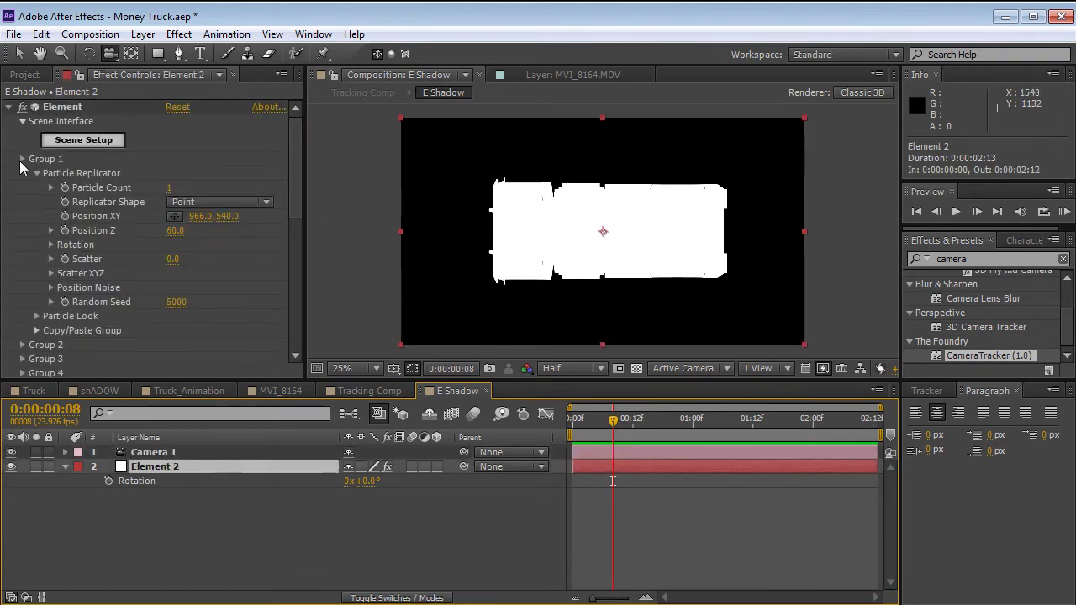
{"action": "left_click", "coordinate": [21, 159]}
{"action": "left_click_drag", "start_coordinate": [300, 220], "coordinate": [294, 261]}
{"action": "left_click", "coordinate": [172, 264]}
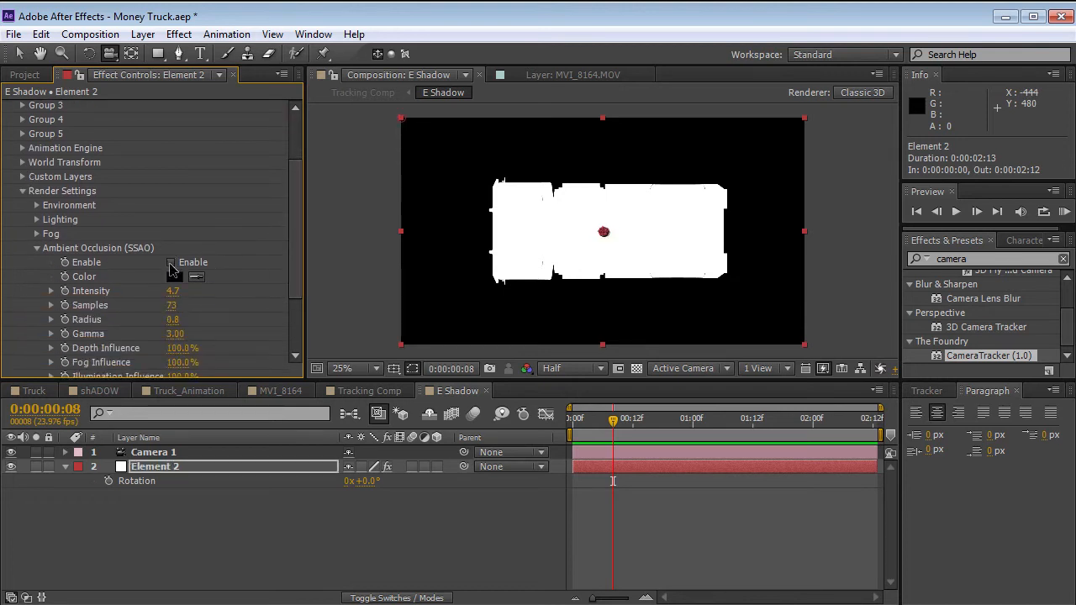
Enable Fog in the render settings of Element 2's Element effect.
{"action": "left_click", "coordinate": [36, 248]}
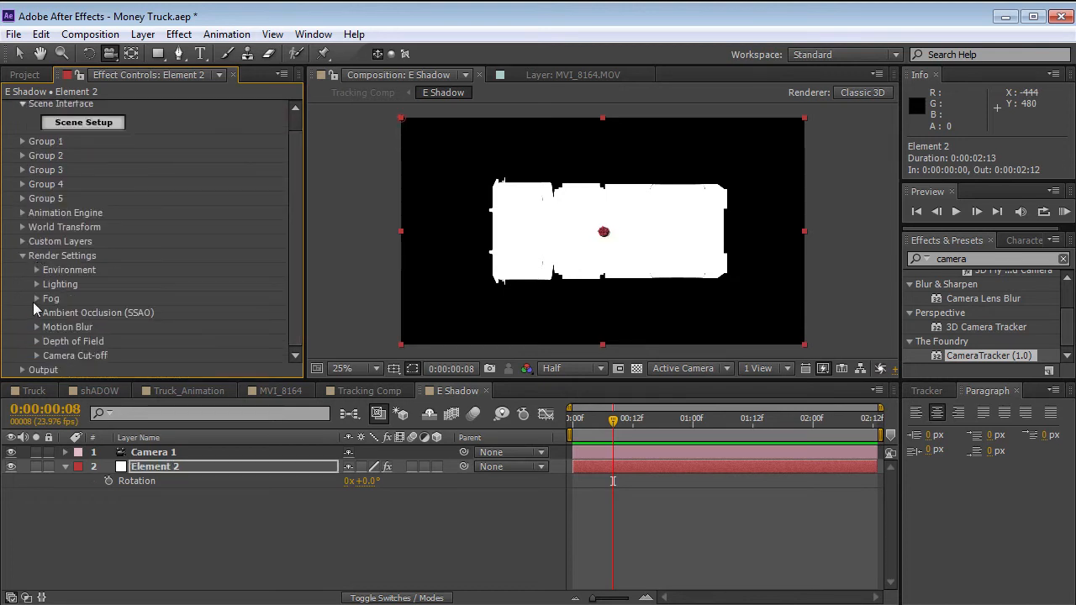
{"action": "left_click", "coordinate": [36, 299]}
{"action": "left_click", "coordinate": [171, 300]}
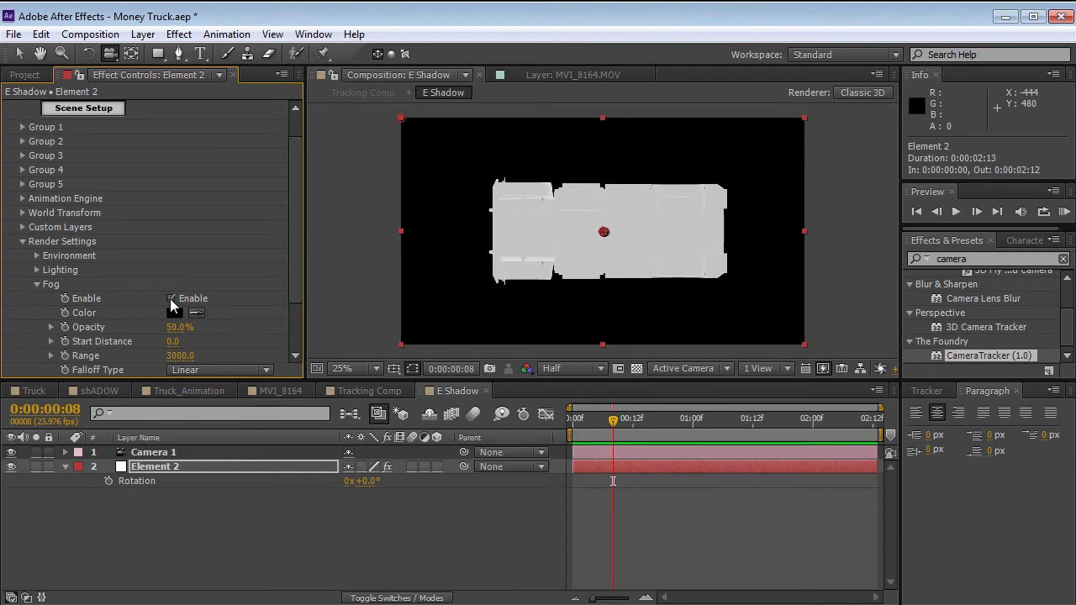
Set the Fog opacity to 100% and its range to -100 in Element 2's Element effect.
{"action": "scroll", "coordinate": [299, 264], "scroll_direction": "down", "scroll_amount": 2}
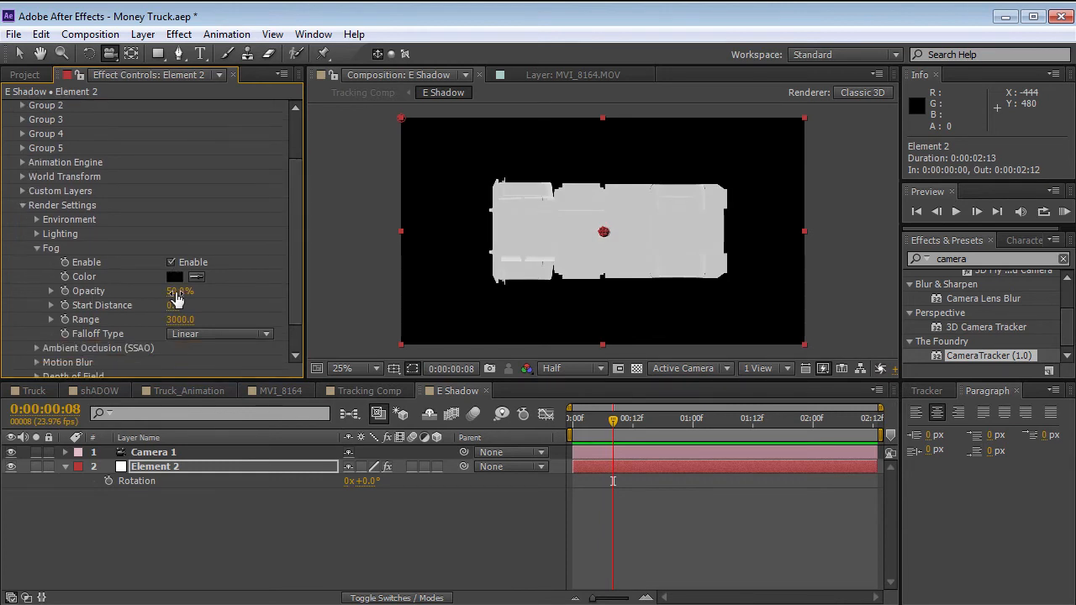
{"action": "left_click_drag", "start_coordinate": [179, 291], "coordinate": [368, 275]}
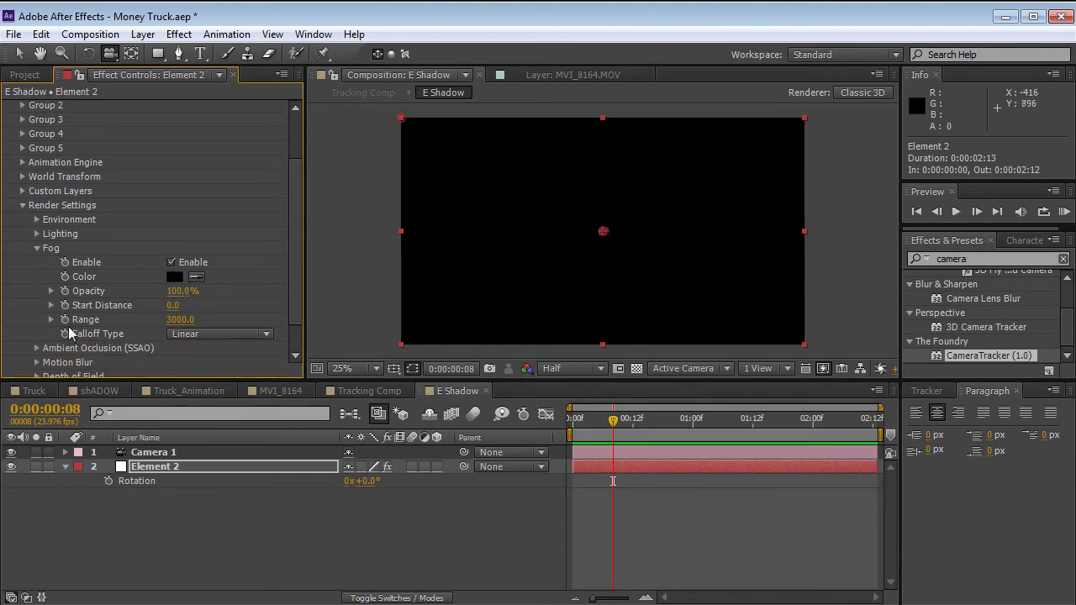
{"action": "left_click", "coordinate": [180, 321]}
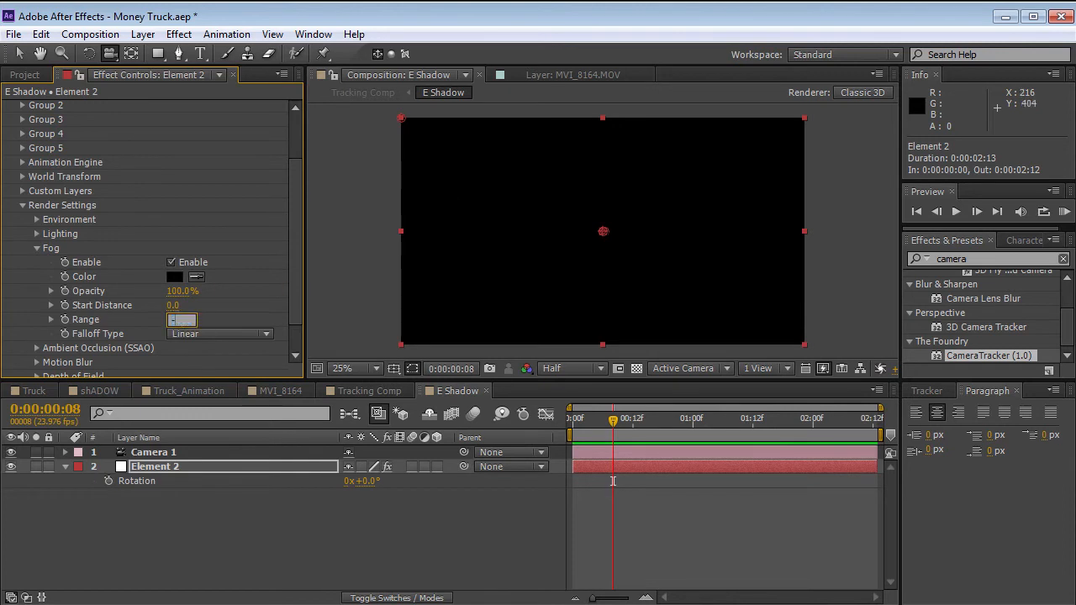
{"action": "key", "text": "Return"}
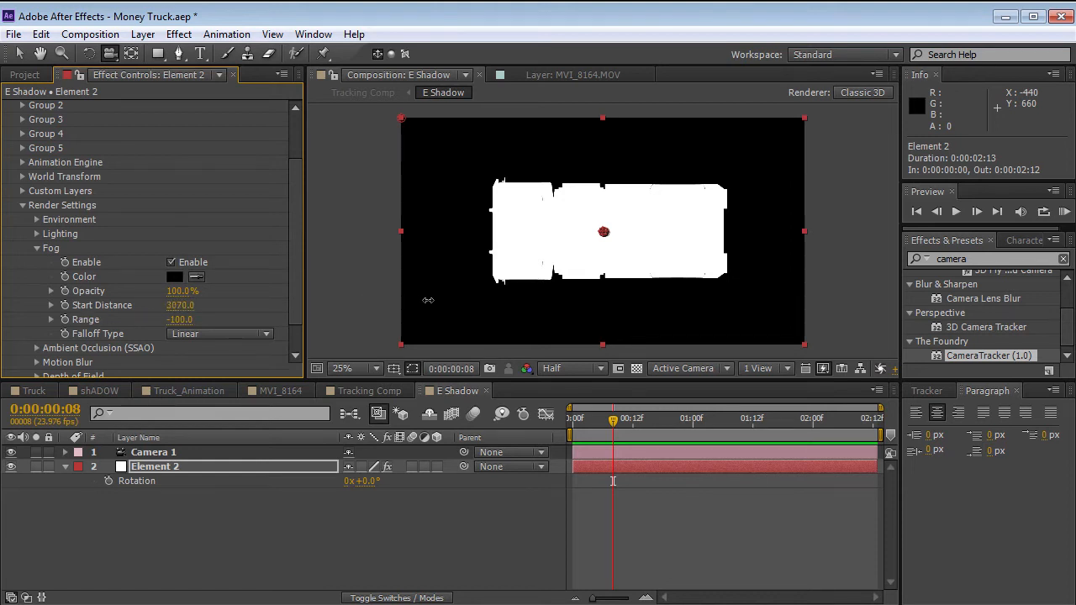
Adjust the Fog start distance to 10780 so the truck's underside shades from white wheel wells to black tires.
{"action": "left_click_drag", "start_coordinate": [179, 305], "coordinate": [229, 306]}
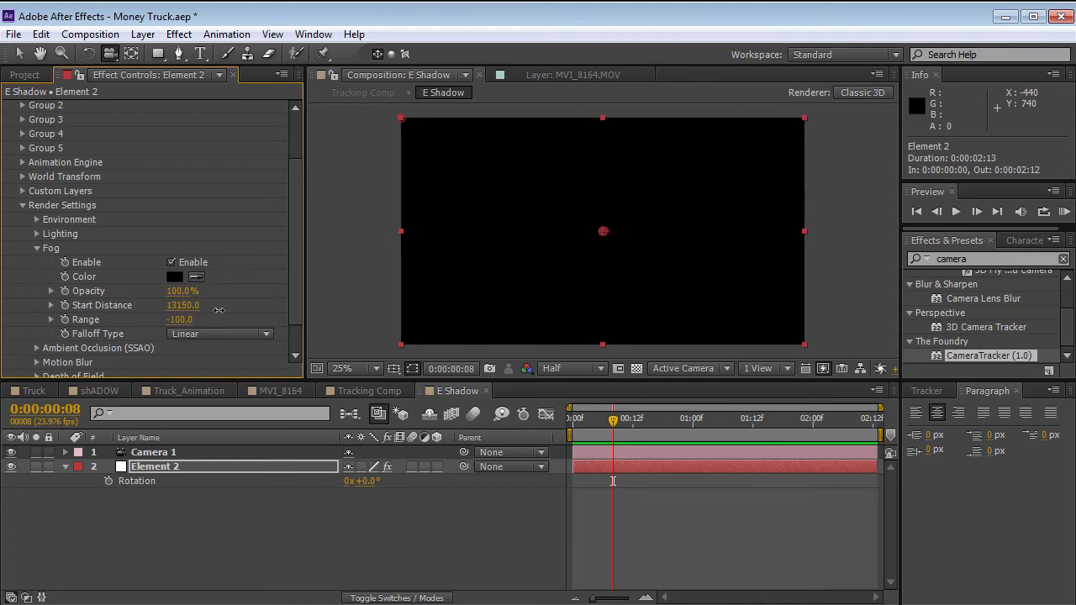
{"action": "mouse_move", "coordinate": [206, 311]}
{"action": "left_mouse_down"}
{"action": "mouse_move", "coordinate": [196, 313]}
{"action": "mouse_move", "coordinate": [220, 304]}
{"action": "left_mouse_up"}
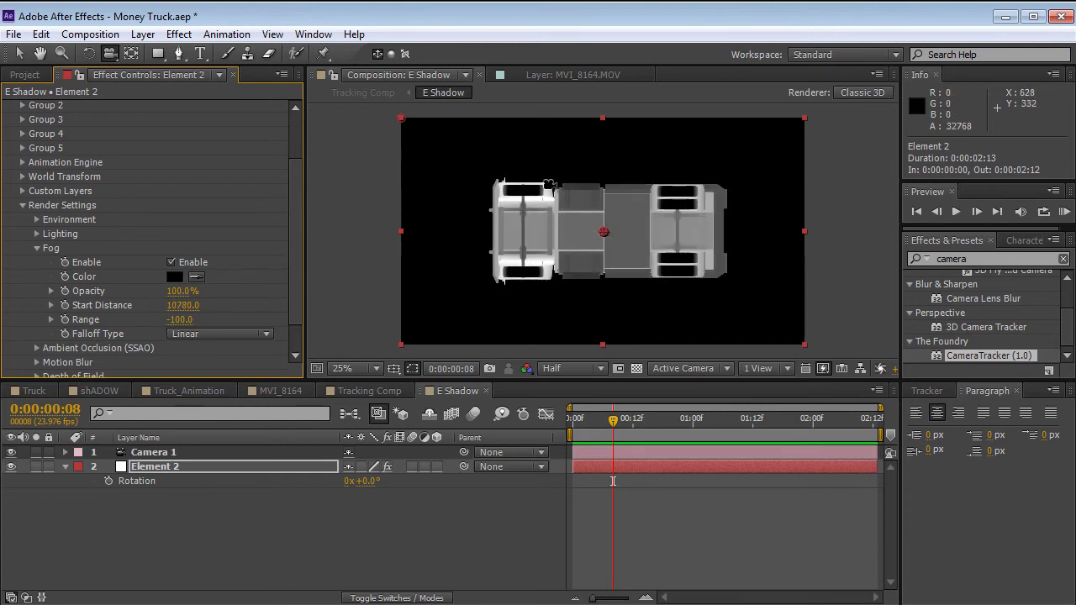
Add a white 1920 x 1080 px solid to the E Shadow composition.
{"action": "left_click", "coordinate": [142, 35]}
{"action": "mouse_move", "coordinate": [147, 50]}
{"action": "left_click", "coordinate": [496, 72]}
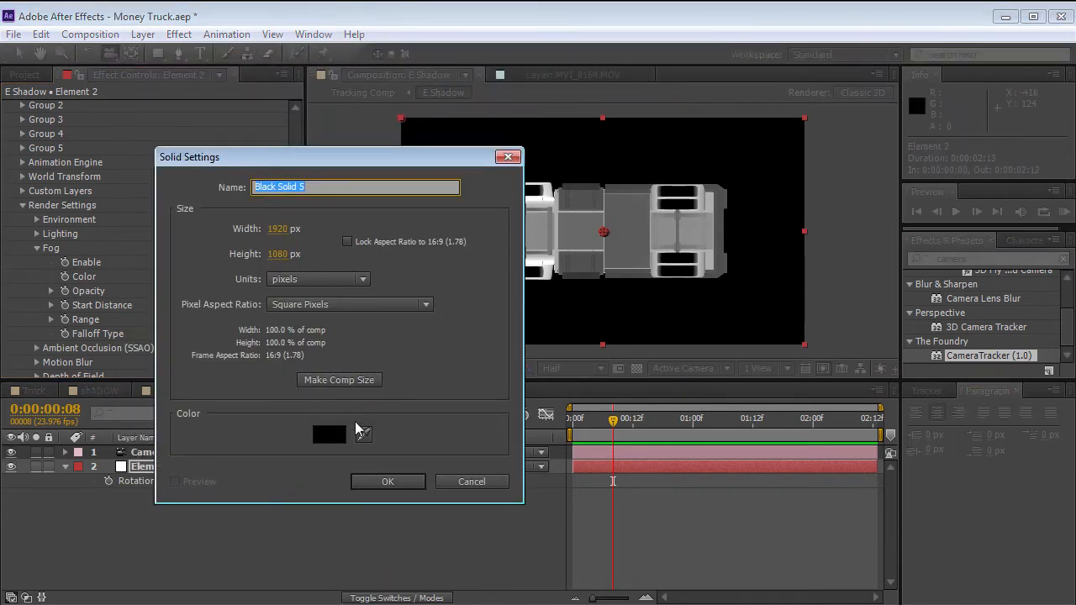
{"action": "left_click", "coordinate": [332, 433]}
{"action": "left_click_drag", "start_coordinate": [271, 432], "coordinate": [86, 294]}
{"action": "key", "text": "Return"}
{"action": "key", "text": "Return"}
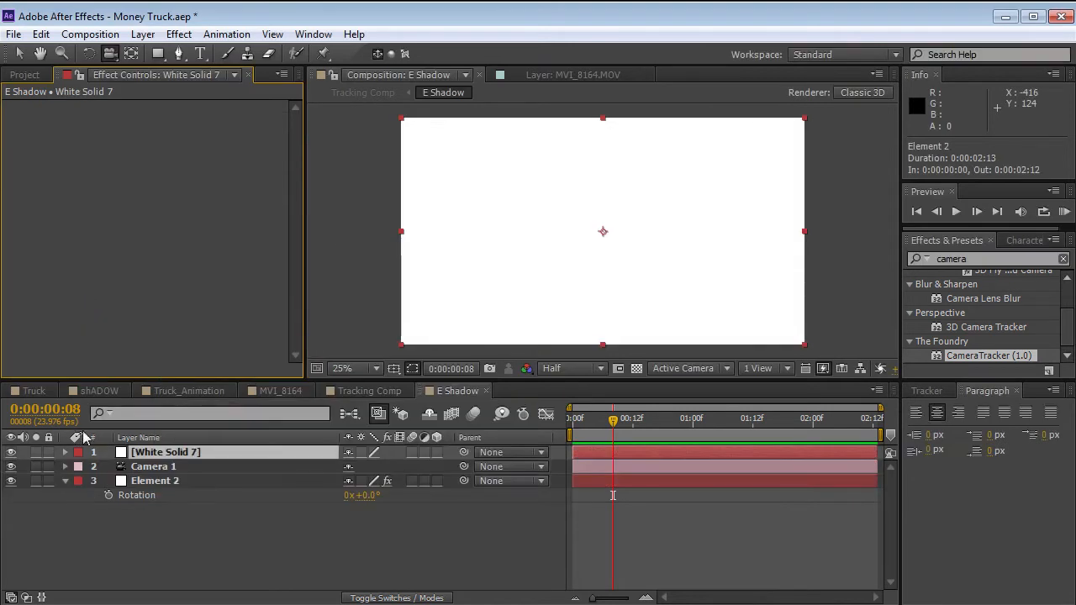
Place the white solid beneath the Element 2 layer as the background and deselect it.
{"action": "left_click_drag", "start_coordinate": [174, 454], "coordinate": [221, 500]}
{"action": "left_click", "coordinate": [671, 545]}
{"action": "scroll", "coordinate": [644, 242], "scroll_direction": "up", "scroll_amount": 2}
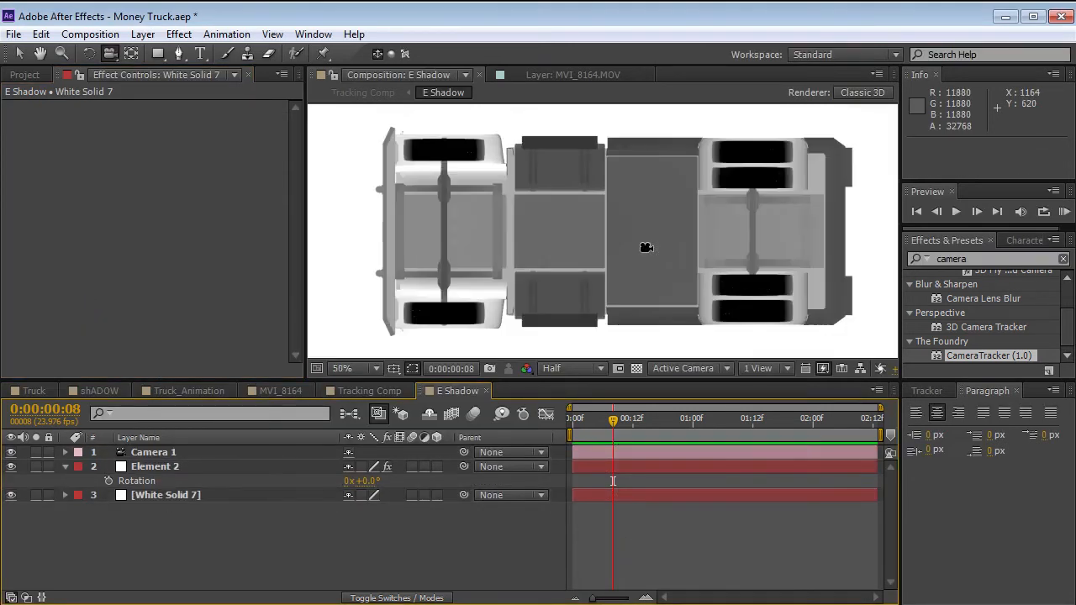
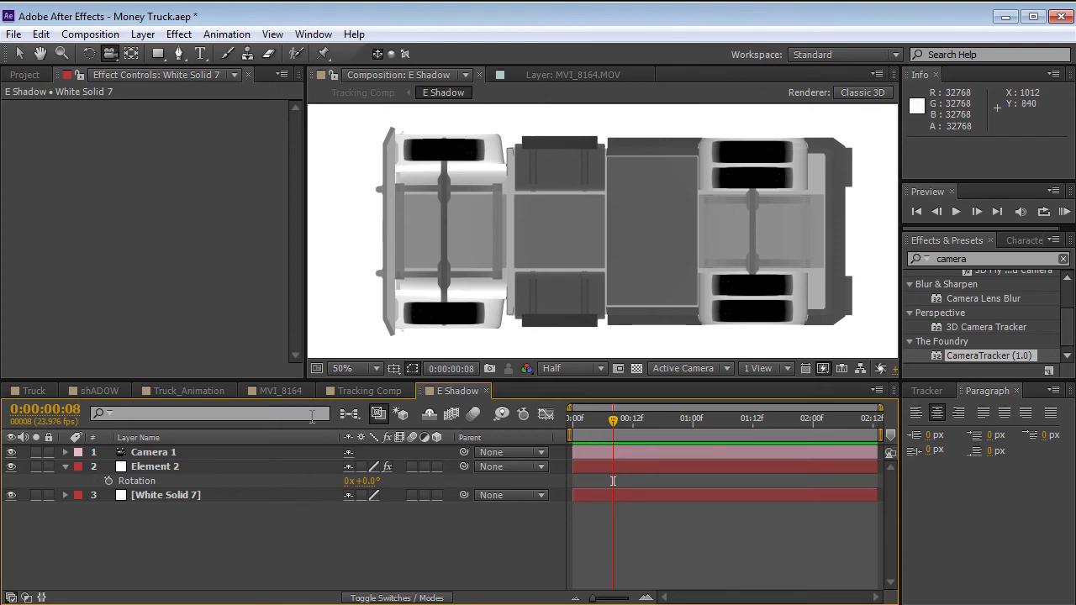
Duplicate the Element 2 layer in the E Shadow composition and set the copy's blend mode to Multiply.
{"action": "scroll", "coordinate": [530, 191], "scroll_direction": "down", "scroll_amount": 2}
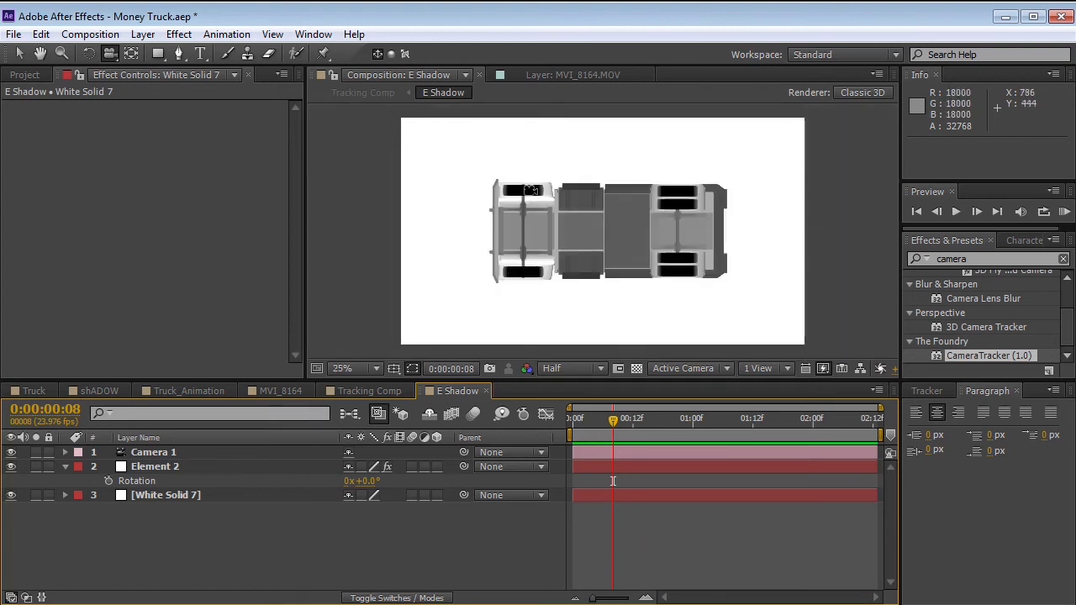
{"action": "left_click", "coordinate": [160, 468]}
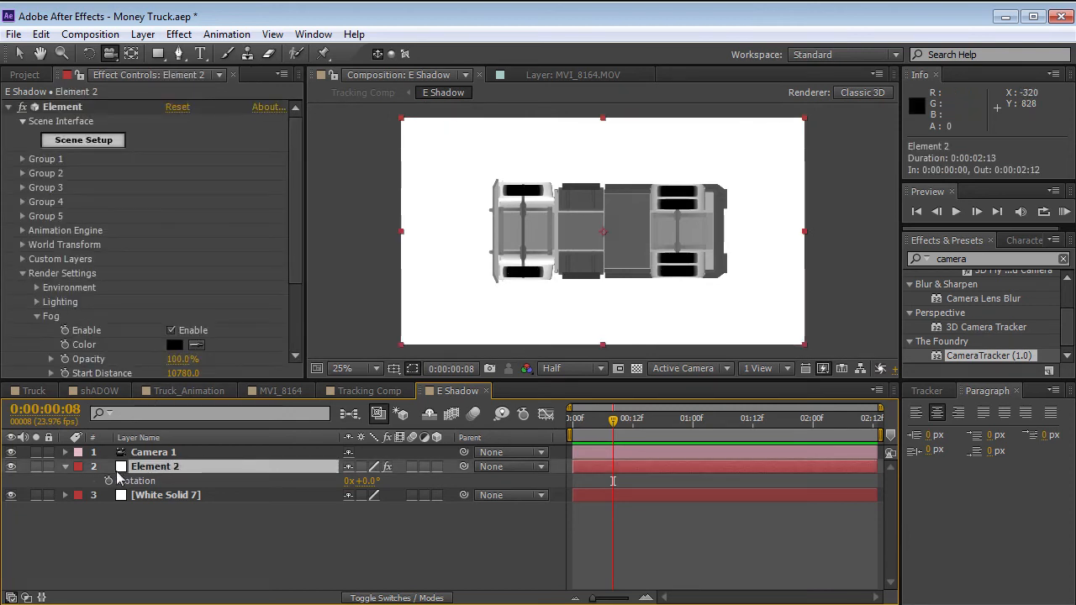
{"action": "key", "text": "ctrl+d"}
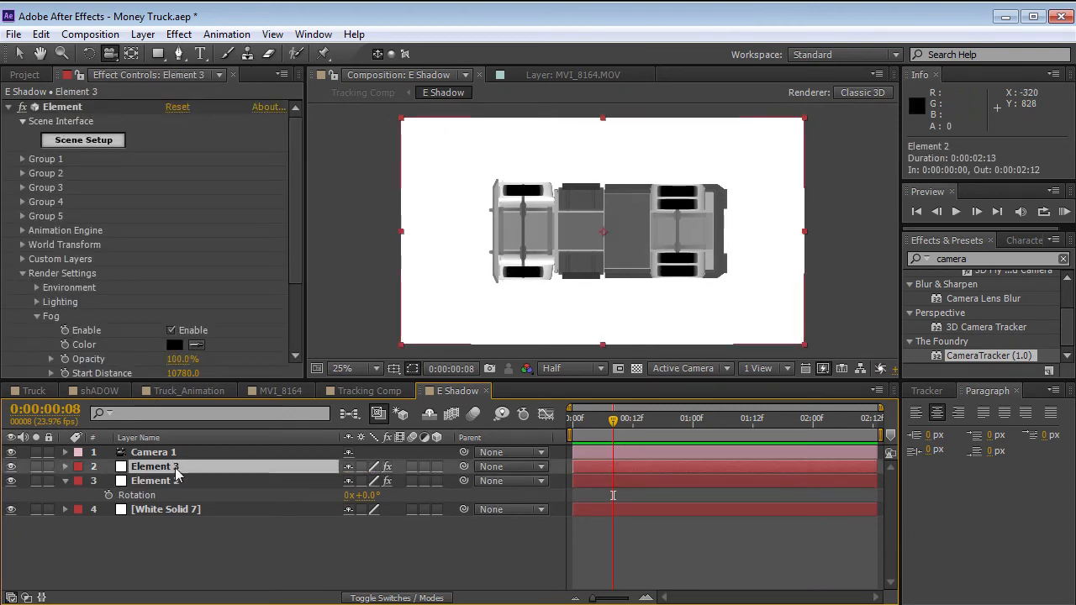
{"action": "key", "text": "F4"}
{"action": "left_click", "coordinate": [375, 471]}
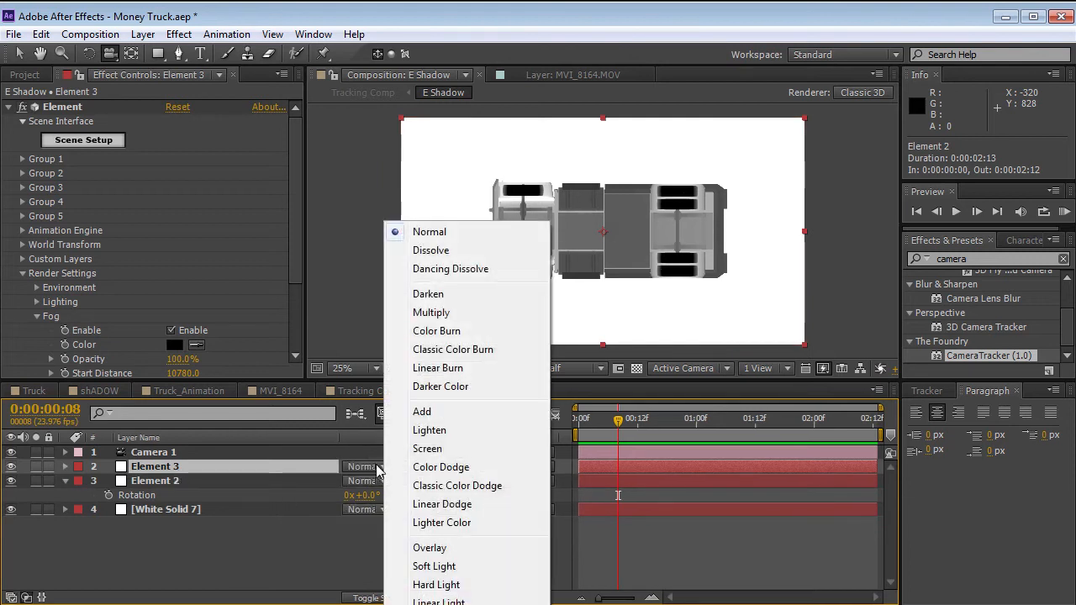
{"action": "left_click", "coordinate": [432, 313]}
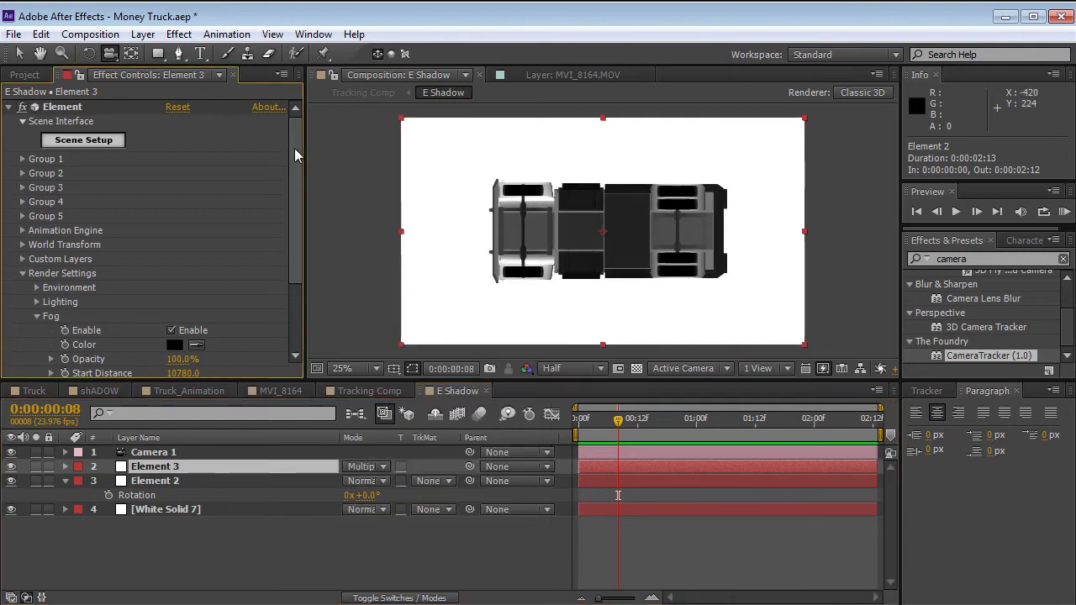
Soften Element 3 with a Fast Blur that repeats edge pixels, and darken it by raising its Fog start distance to 10870.
{"action": "scroll", "coordinate": [277, 207], "scroll_direction": "down", "scroll_amount": 3}
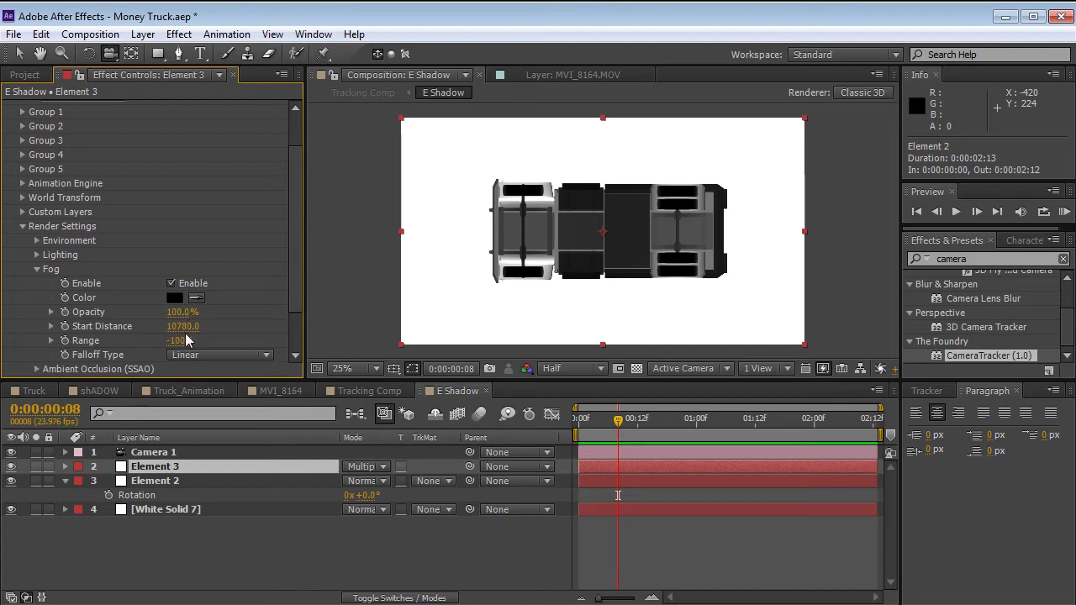
{"action": "left_click", "coordinate": [179, 34]}
{"action": "mouse_move", "coordinate": [217, 154]}
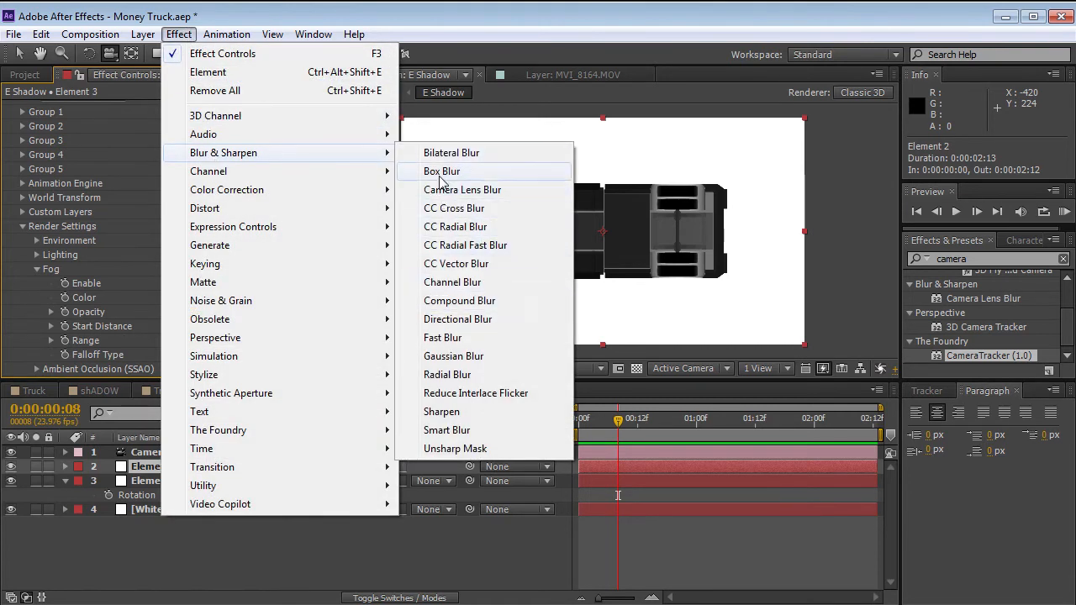
{"action": "left_click", "coordinate": [436, 344]}
{"action": "left_click_drag", "start_coordinate": [177, 341], "coordinate": [261, 329]}
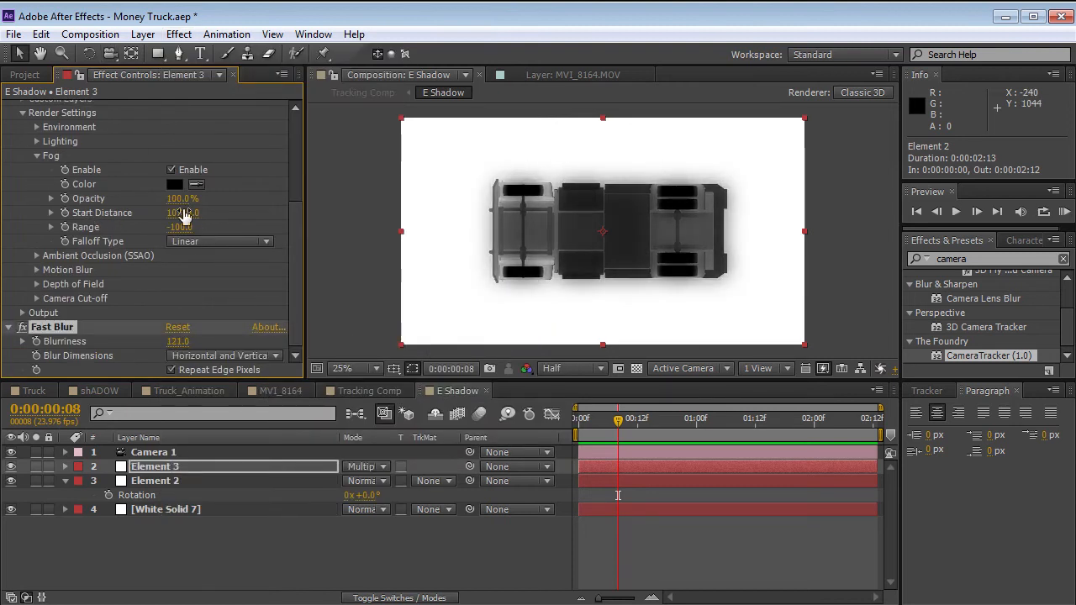
{"action": "left_click_drag", "start_coordinate": [180, 217], "coordinate": [185, 212]}
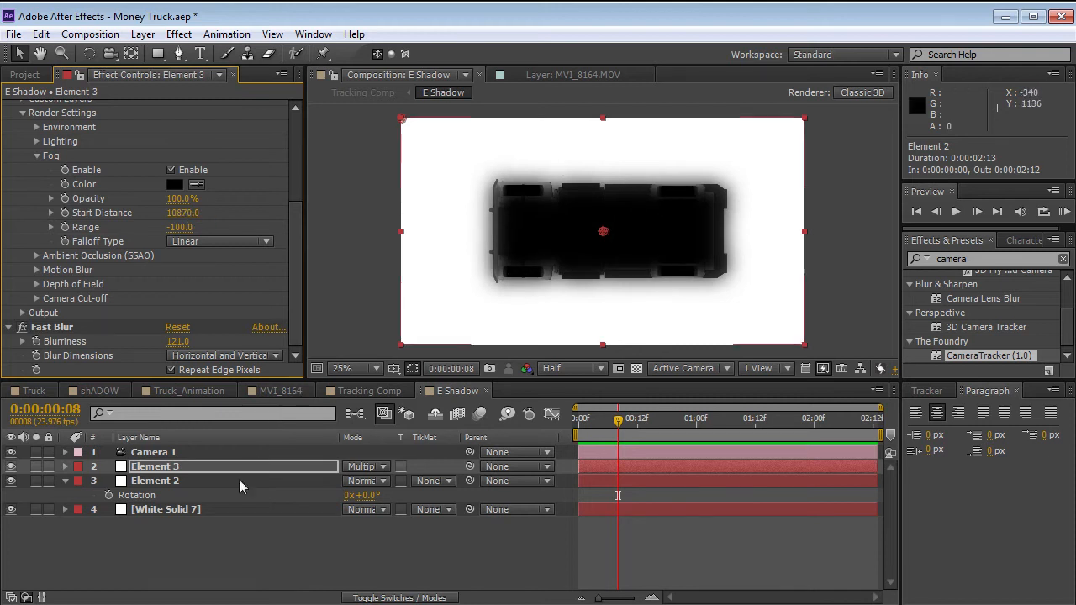
{"action": "left_click_drag", "start_coordinate": [177, 341], "coordinate": [199, 342]}
Apply Fast Blur to the Element 2 layer with a blurriness of 23.
{"action": "left_click", "coordinate": [165, 508]}
{"action": "left_click", "coordinate": [167, 482]}
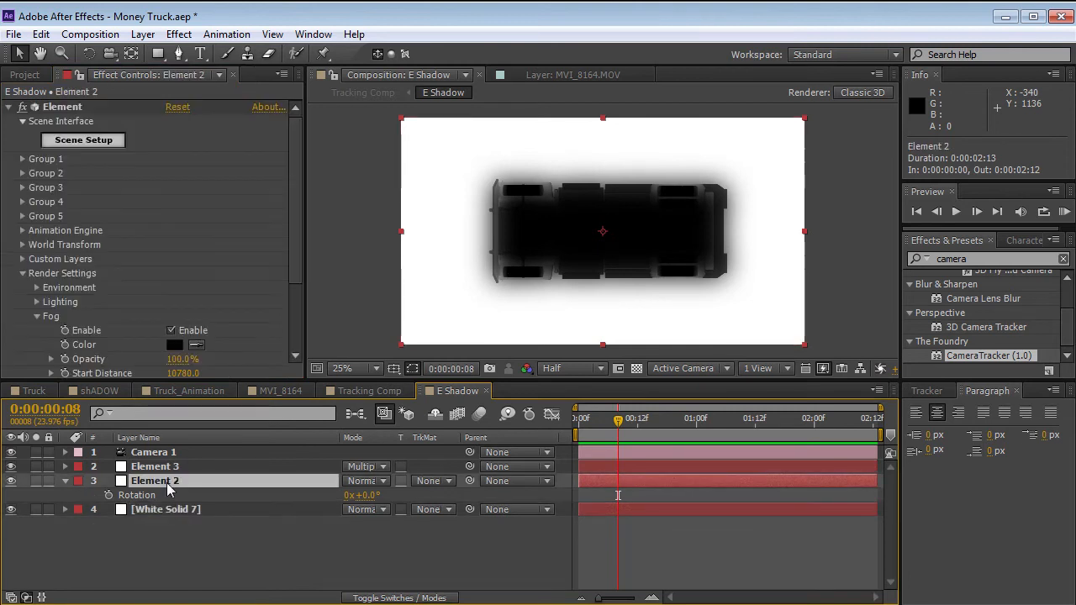
{"action": "left_click", "coordinate": [178, 35]}
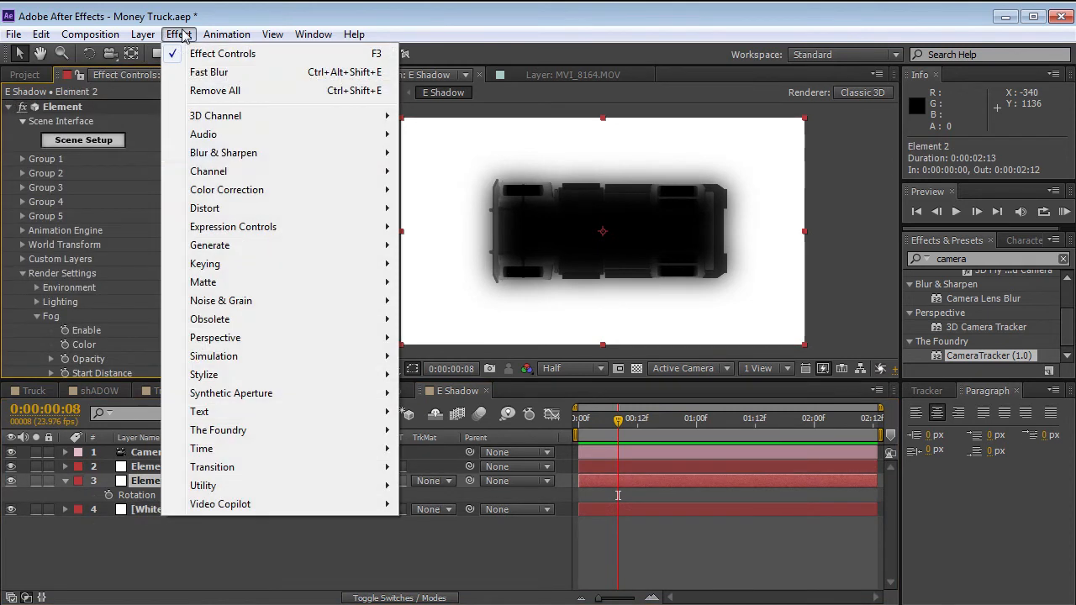
{"action": "mouse_move", "coordinate": [223, 155]}
{"action": "left_click", "coordinate": [443, 338]}
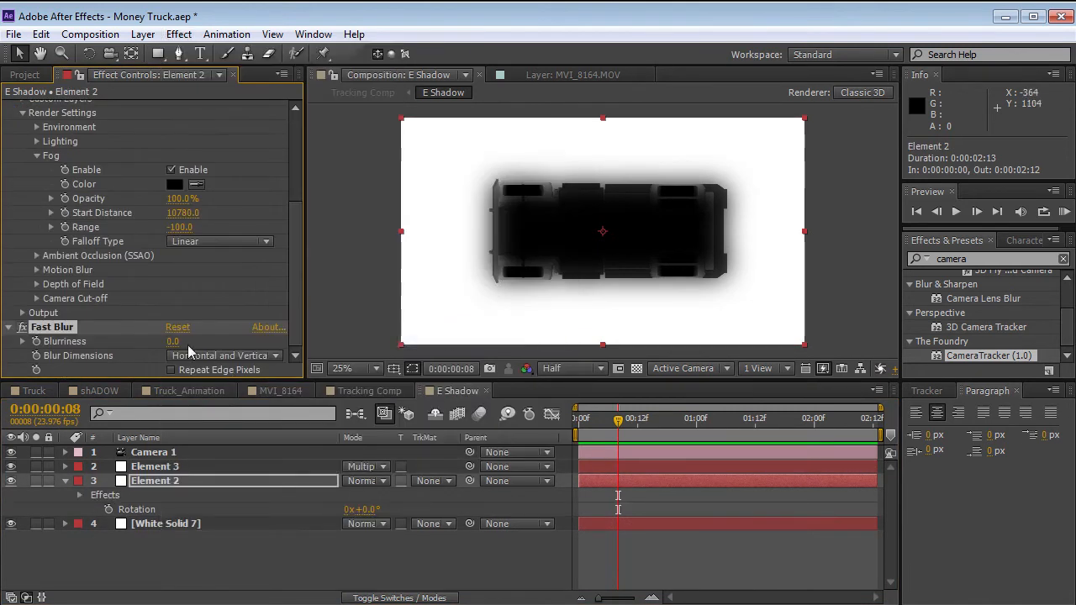
{"action": "left_click_drag", "start_coordinate": [171, 341], "coordinate": [179, 339]}
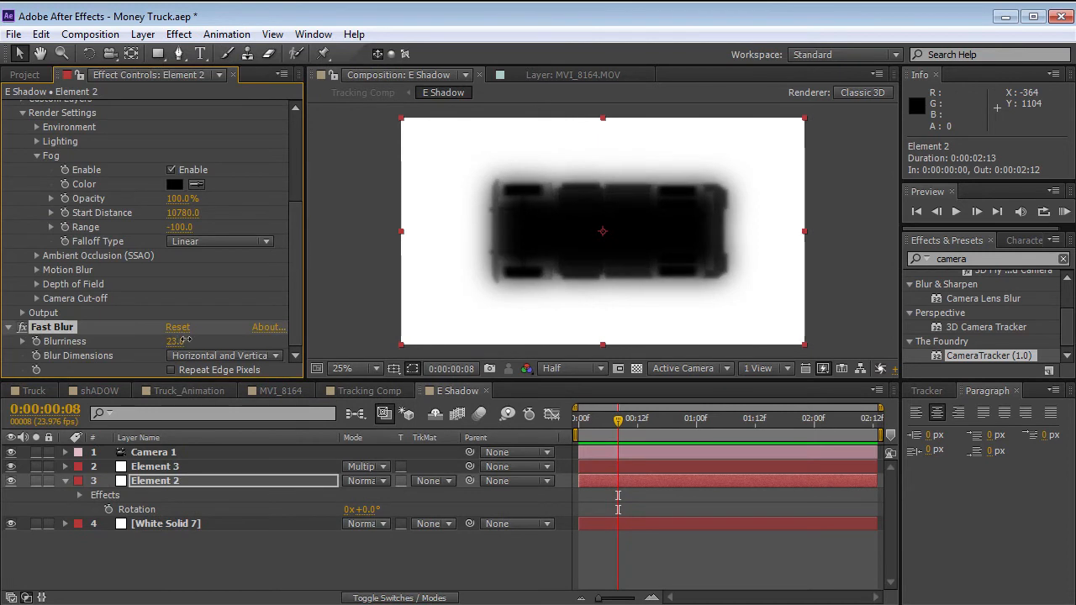
{"action": "scroll", "coordinate": [697, 224], "scroll_direction": "up", "scroll_amount": 2}
{"action": "scroll", "coordinate": [697, 224], "scroll_direction": "down", "scroll_amount": 2}
In the Tracking Comp at frame 0, make the E Shadow layer 3D and rotate it flat to an X orientation of 270°.
{"action": "left_click_drag", "start_coordinate": [617, 424], "coordinate": [576, 425]}
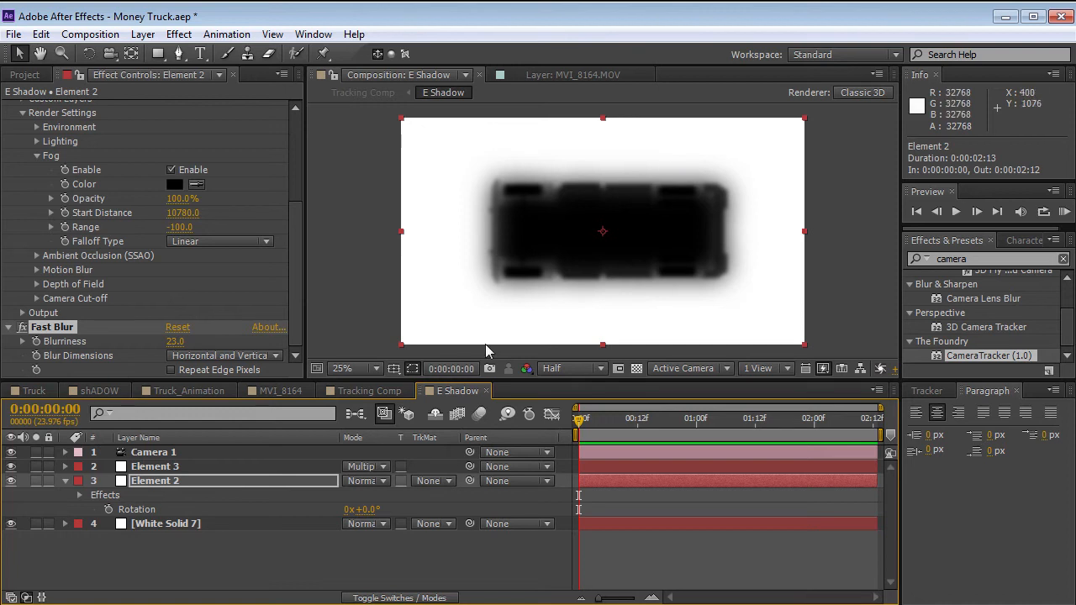
{"action": "left_click", "coordinate": [370, 391]}
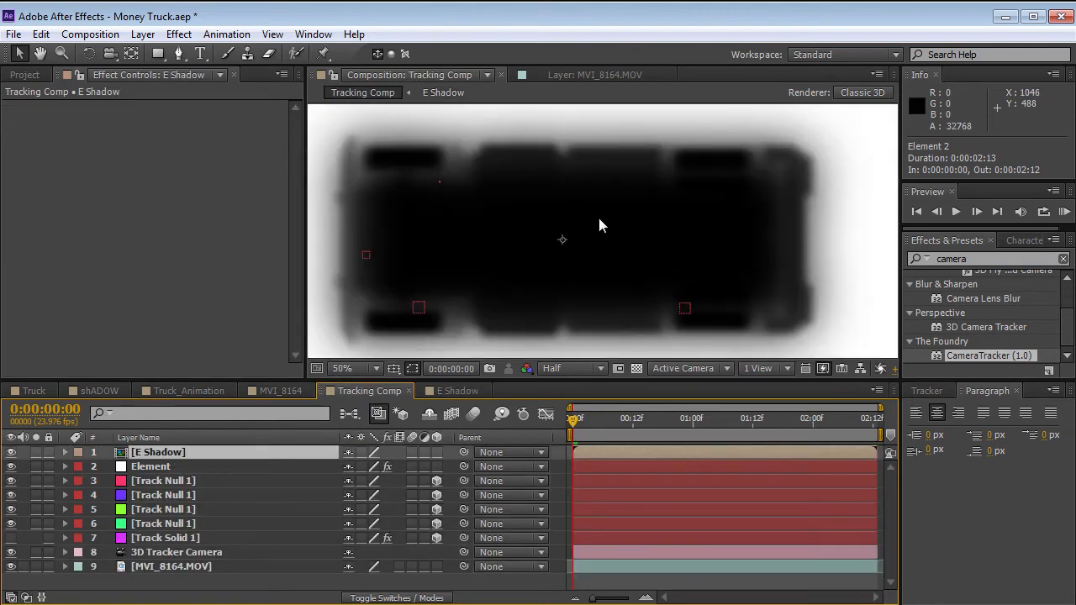
{"action": "scroll", "coordinate": [599, 222], "scroll_direction": "down", "scroll_amount": 2}
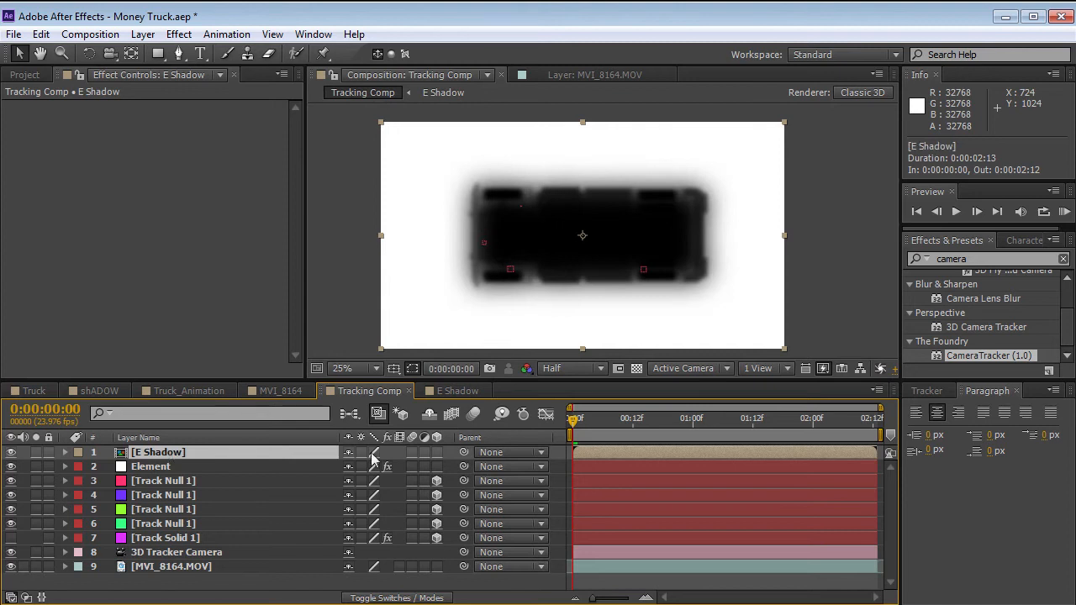
{"action": "left_click", "coordinate": [436, 452]}
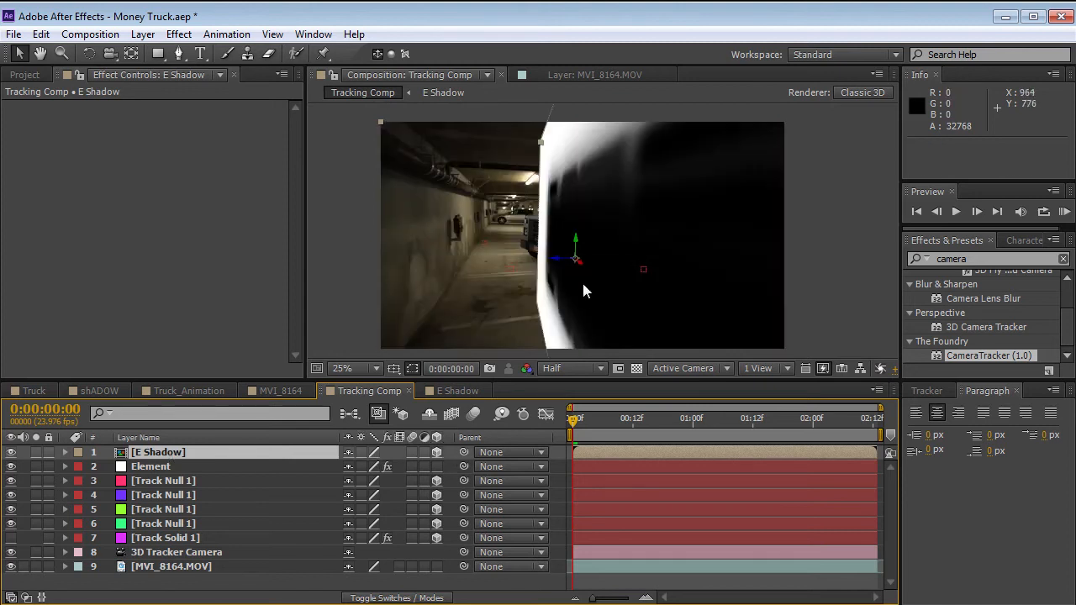
{"action": "key", "text": "w"}
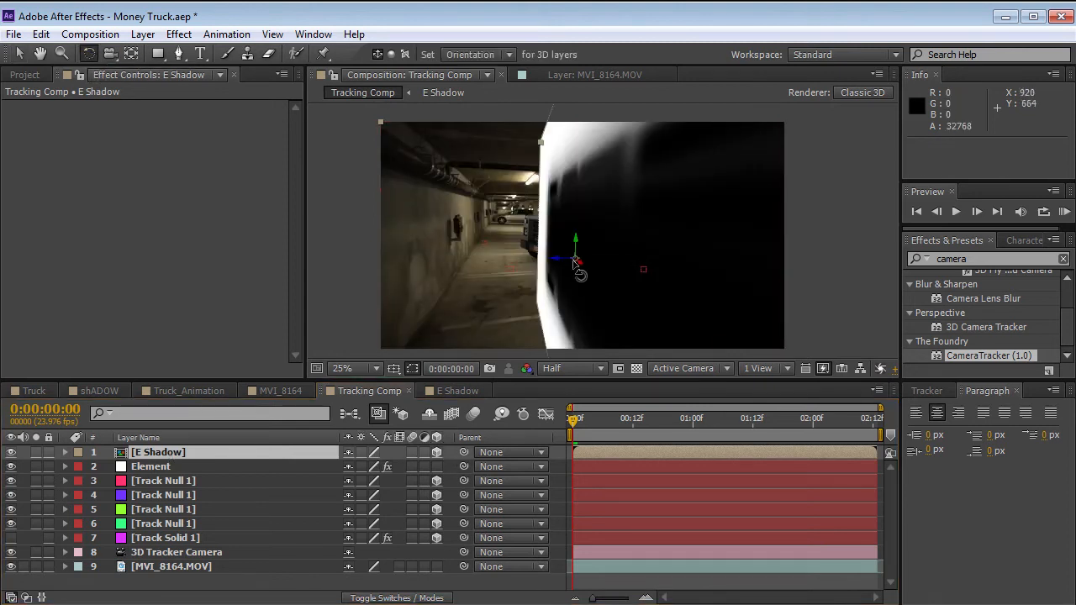
{"action": "left_click_drag", "start_coordinate": [578, 261], "coordinate": [585, 256]}
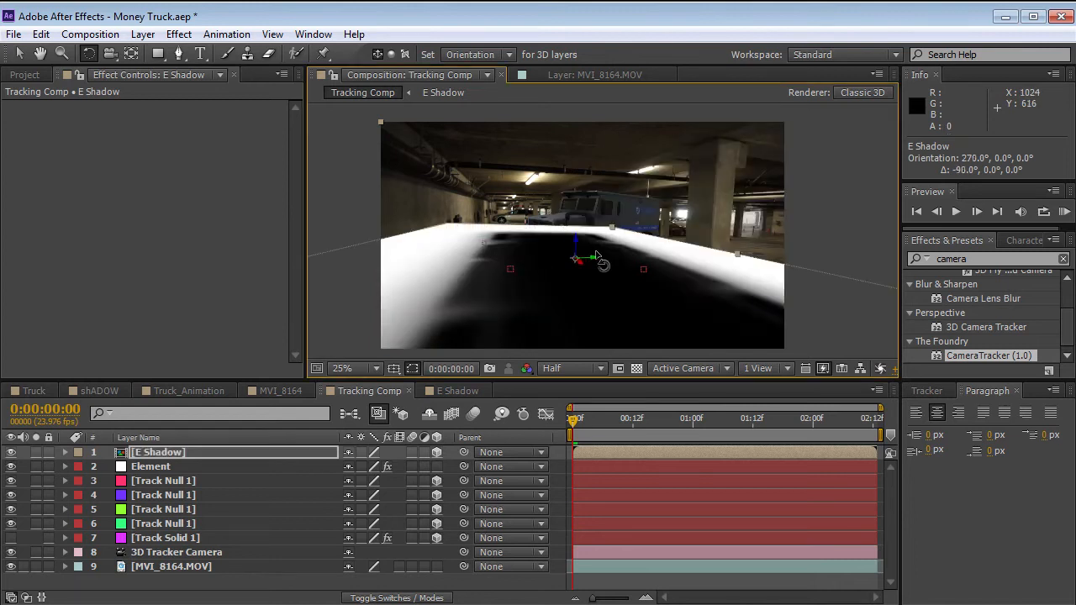
Place E Shadow beneath the Element layer and, in the Top view, rotate it to a Z orientation of about 248° to follow the truck.
{"action": "left_click_drag", "start_coordinate": [159, 454], "coordinate": [159, 473]}
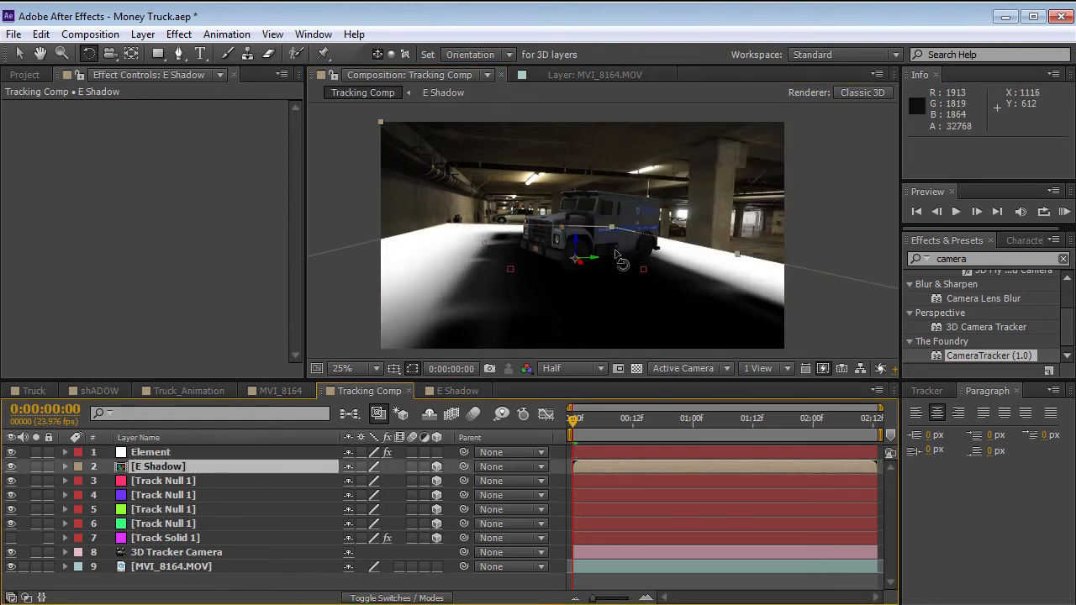
{"action": "left_click", "coordinate": [683, 368]}
{"action": "left_click", "coordinate": [682, 475]}
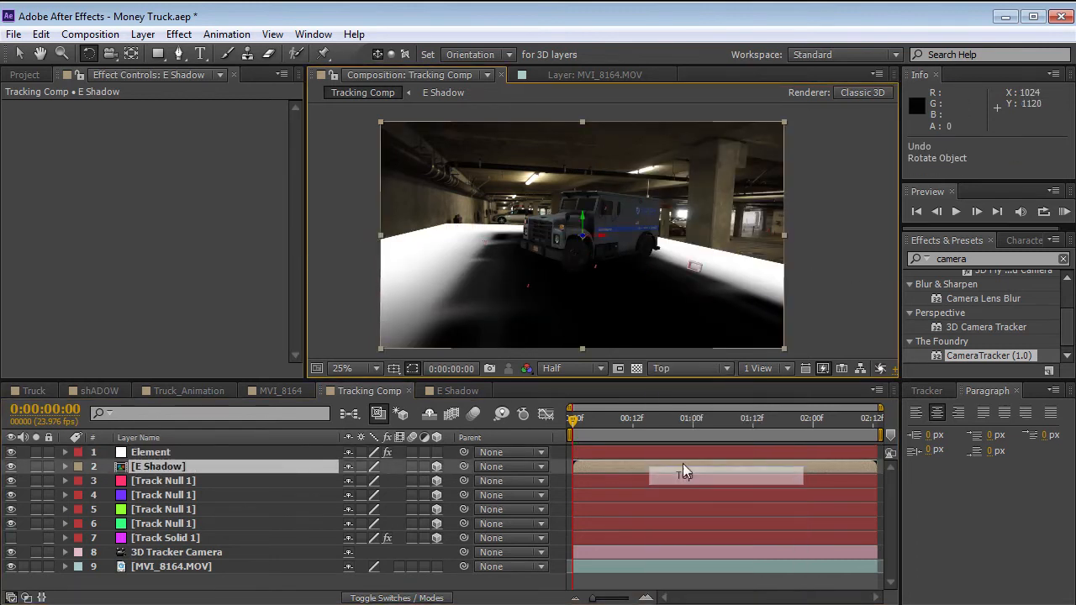
{"action": "left_click", "coordinate": [579, 252]}
{"action": "left_click", "coordinate": [164, 467]}
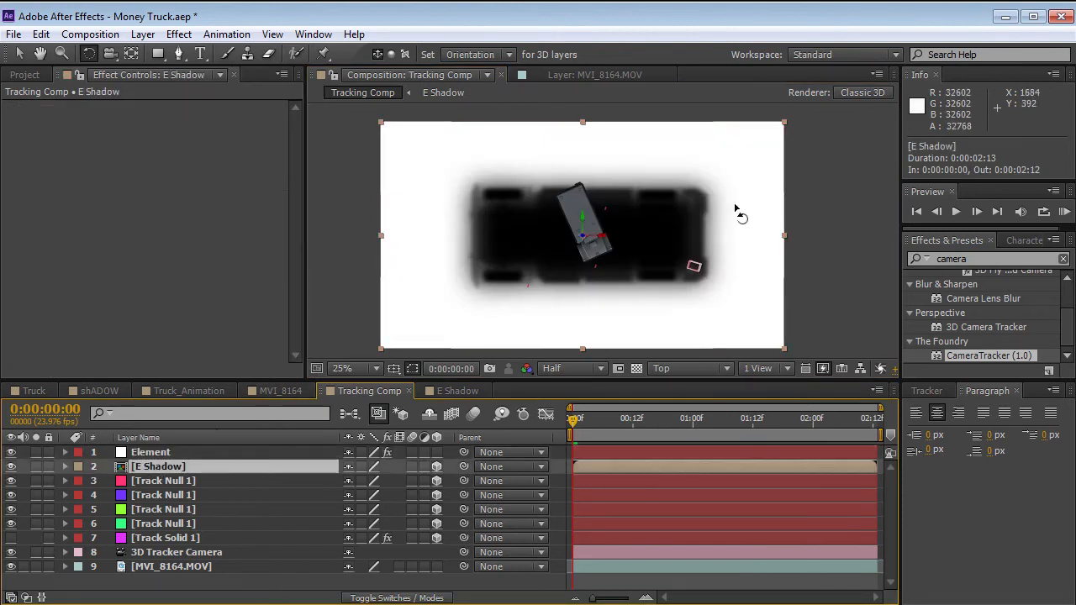
{"action": "key", "text": "period"}
{"action": "key", "text": "comma"}
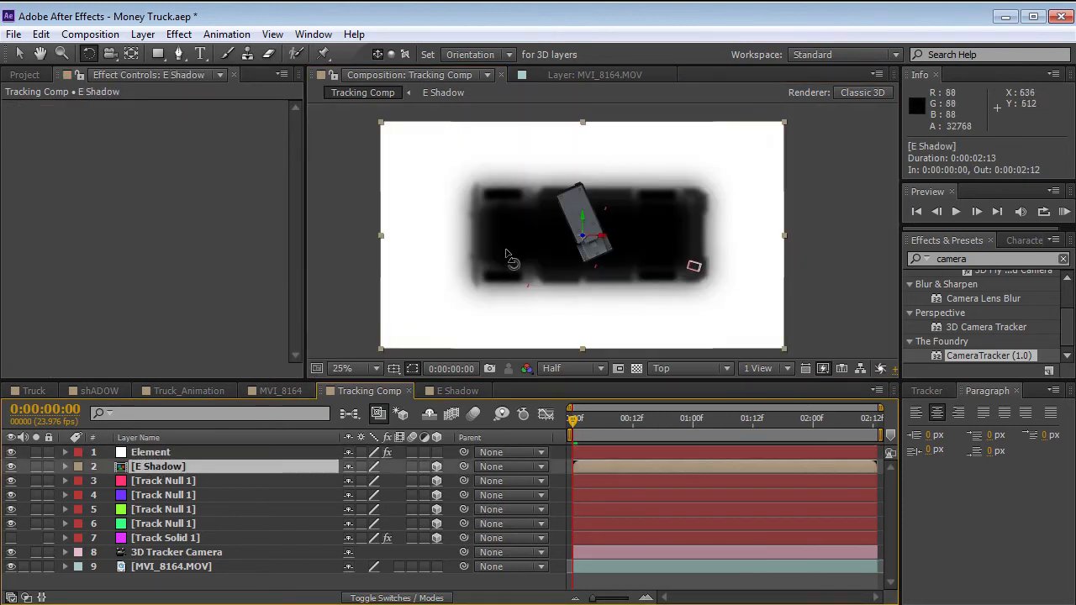
{"action": "key", "text": "period"}
{"action": "left_click_drag", "start_coordinate": [561, 239], "coordinate": [592, 223]}
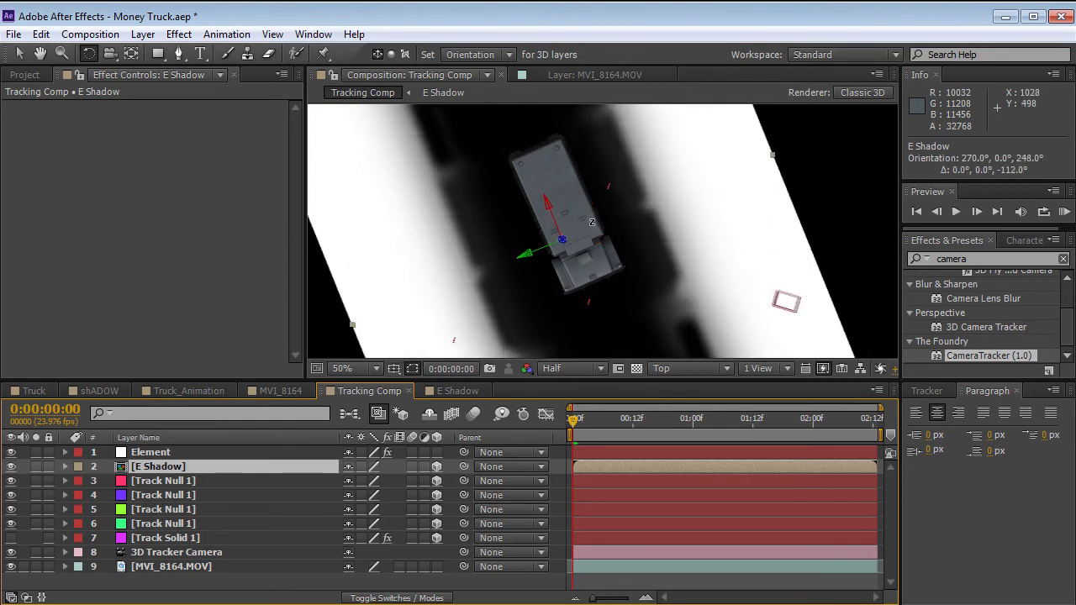
Scale the E Shadow layer to 32% and move it under the truck to position 974, 540, 28.
{"action": "key", "text": "s"}
{"action": "left_click_drag", "start_coordinate": [389, 481], "coordinate": [332, 481]}
{"action": "key", "text": "v"}
{"action": "left_click_drag", "start_coordinate": [567, 308], "coordinate": [578, 287]}
{"action": "left_click_drag", "start_coordinate": [389, 485], "coordinate": [385, 481]}
{"action": "key", "text": "period"}
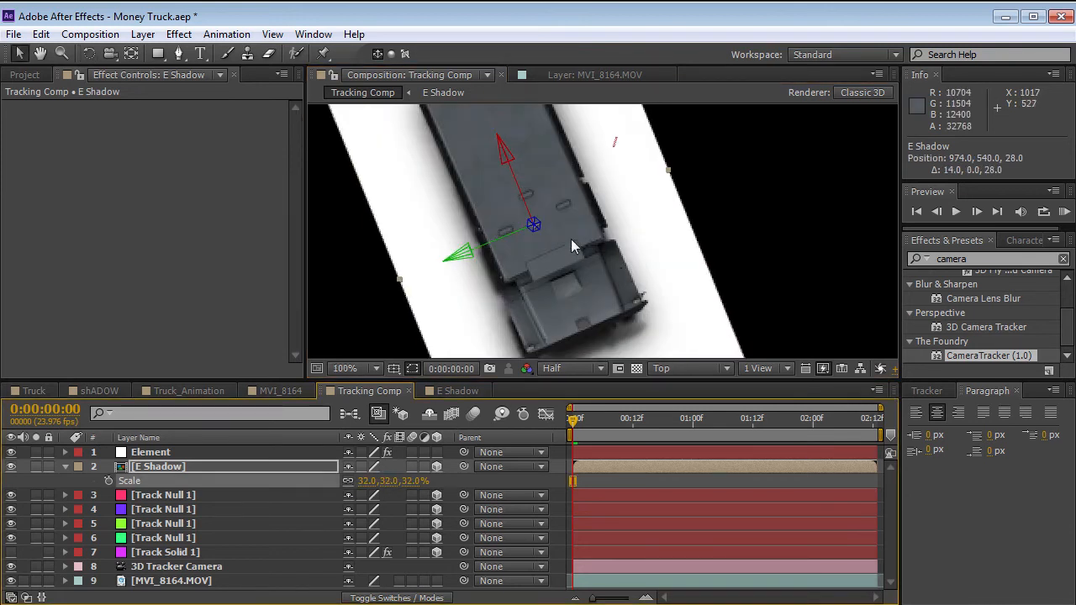
Fine-tune E Shadow's rotation to match the truck, move it to position 969, 540, 44, and return to the Active Camera view.
{"action": "key", "text": "w"}
{"action": "left_click_drag", "start_coordinate": [534, 225], "coordinate": [579, 267]}
{"action": "key", "text": "v"}
{"action": "key", "text": "comma"}
{"action": "left_click", "coordinate": [687, 370]}
{"action": "left_click", "coordinate": [652, 273]}
{"action": "left_click", "coordinate": [687, 369]}
{"action": "left_click", "coordinate": [697, 389]}
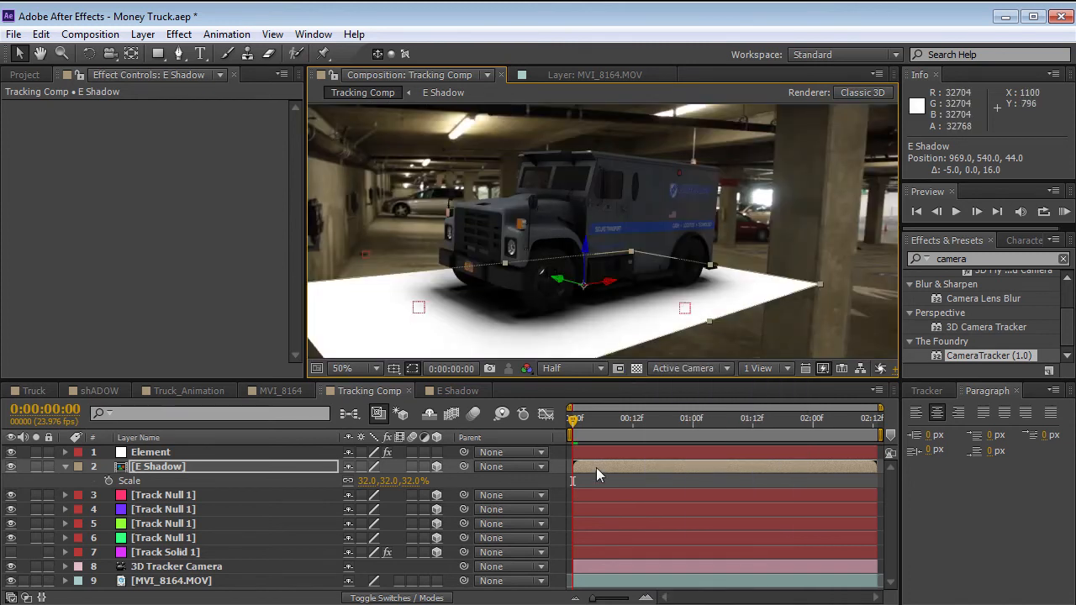
Set the E Shadow layer's blend mode to Multiply so only its dark areas shade the garage floor.
{"action": "left_click", "coordinate": [567, 471]}
{"action": "left_click", "coordinate": [182, 465]}
{"action": "key", "text": "F4"}
{"action": "left_click", "coordinate": [361, 466]}
{"action": "left_click", "coordinate": [428, 311]}
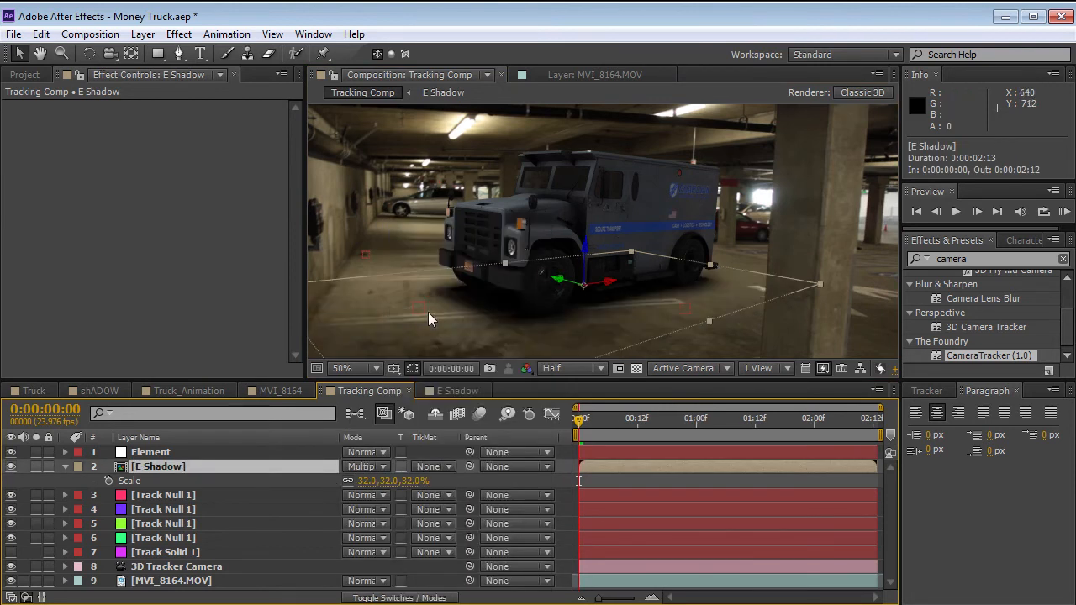
Apply Curves to the E Shadow layer and bend the RGB curve strongly upward to lighten the shadow.
{"action": "left_click", "coordinate": [178, 34]}
{"action": "mouse_move", "coordinate": [233, 194]}
{"action": "left_click", "coordinate": [443, 525]}
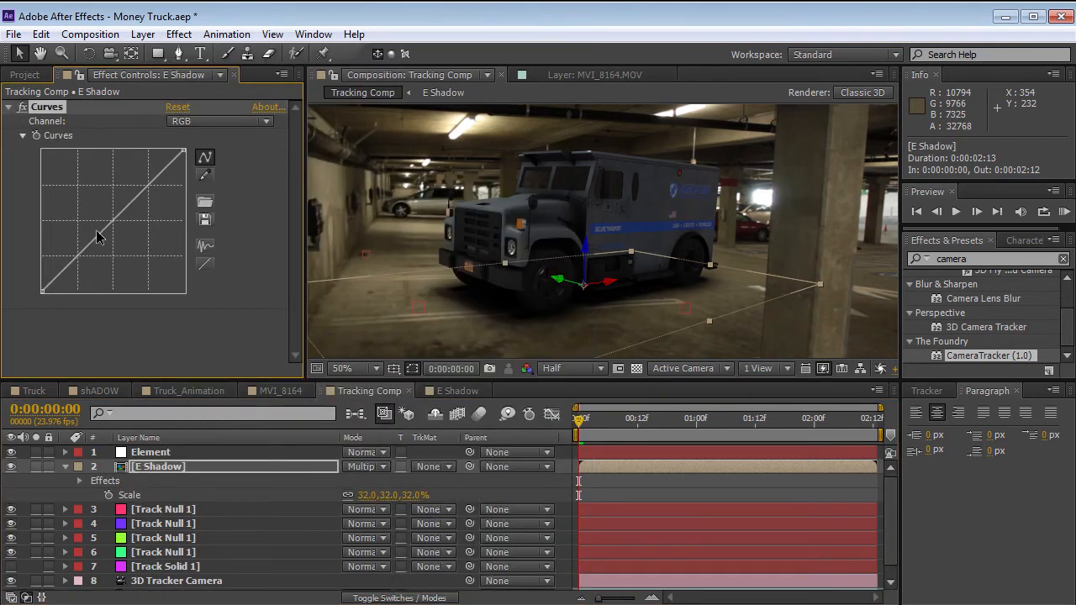
{"action": "left_click_drag", "start_coordinate": [105, 236], "coordinate": [87, 186]}
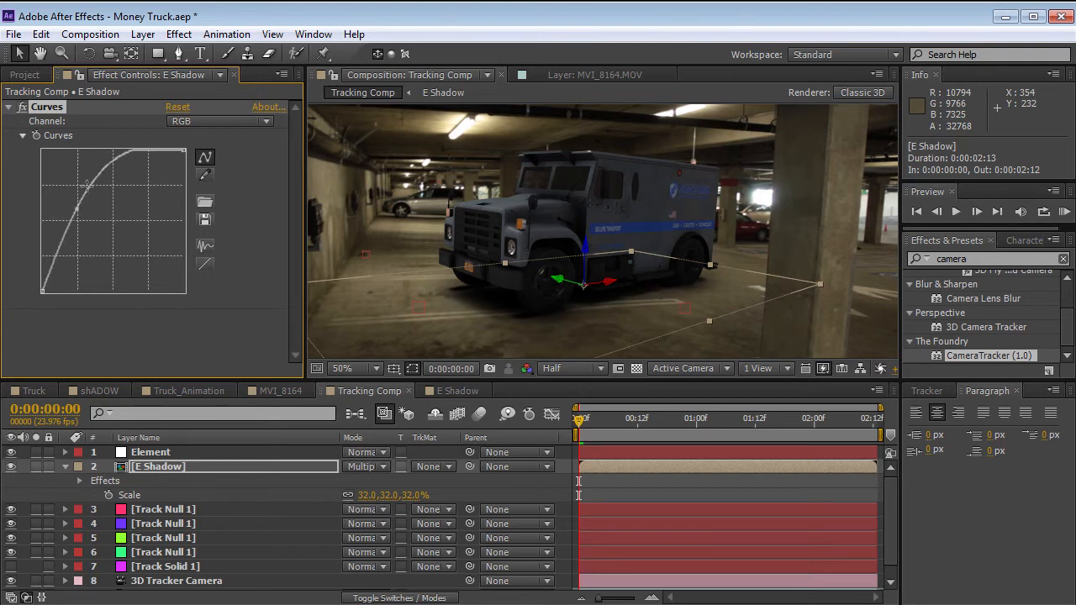
Add a Fast Blur to the E Shadow layer with a blurriness of 75 and edge pixels repeated.
{"action": "left_click", "coordinate": [179, 34]}
{"action": "mouse_move", "coordinate": [239, 152]}
{"action": "left_click", "coordinate": [445, 338]}
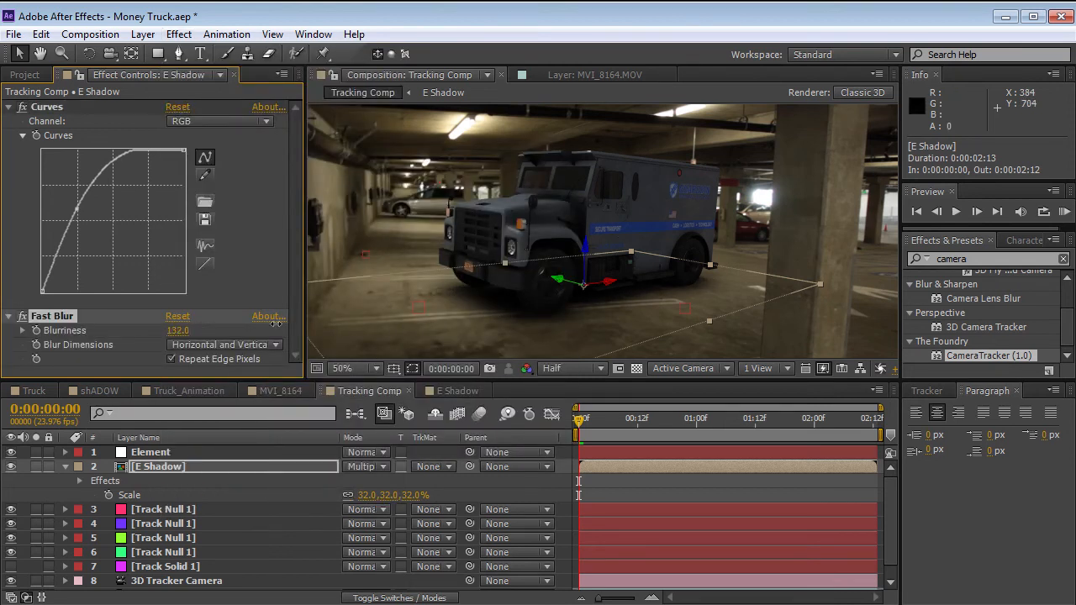
Set the E Shadow layer's opacity to 86% and scrub the shot to check the grounded truck.
{"action": "left_click", "coordinate": [211, 467]}
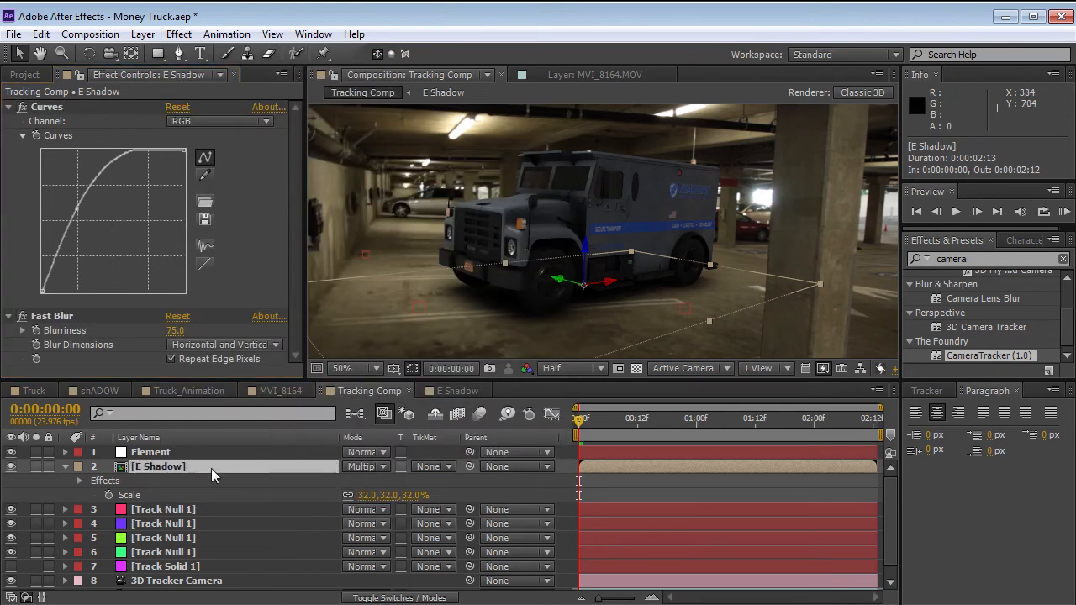
{"action": "key", "text": "t"}
{"action": "mouse_move", "coordinate": [354, 482]}
{"action": "left_mouse_down"}
{"action": "mouse_move", "coordinate": [315, 483]}
{"action": "mouse_move", "coordinate": [372, 479]}
{"action": "left_mouse_up"}
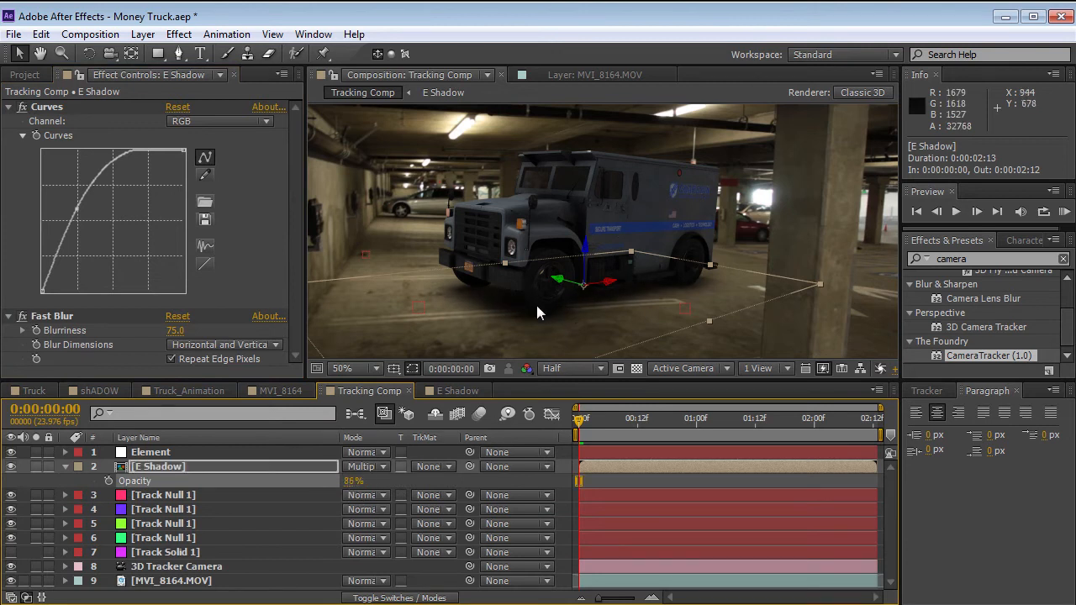
{"action": "left_click", "coordinate": [602, 475]}
{"action": "left_click_drag", "start_coordinate": [599, 421], "coordinate": [504, 457]}
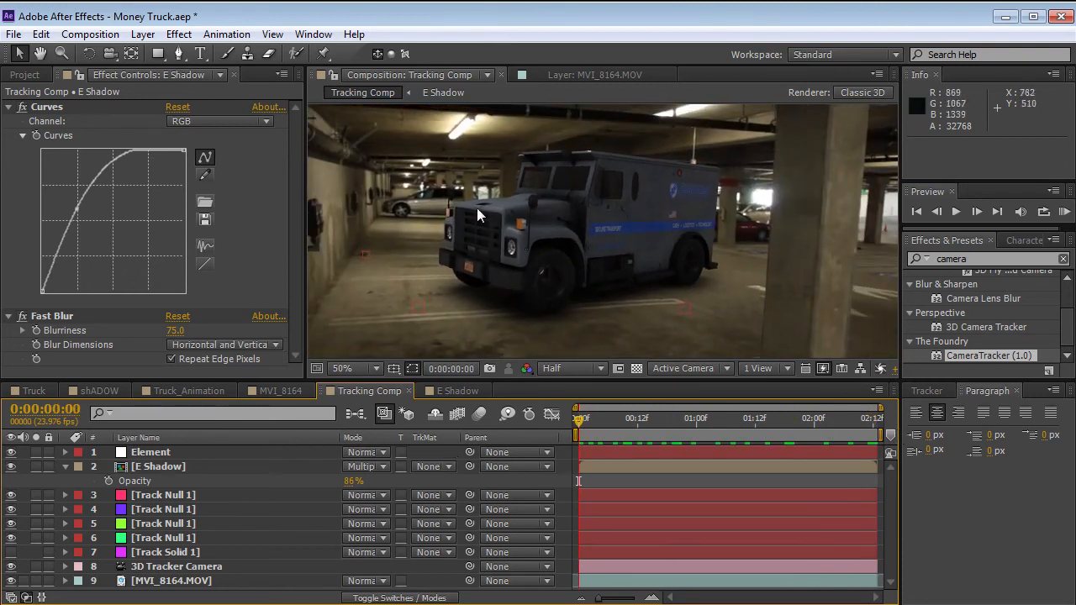
Start a new light in the tracking comp and sample its color from the parking garage footage.
{"action": "left_click", "coordinate": [67, 466]}
{"action": "left_click", "coordinate": [196, 466]}
{"action": "left_click", "coordinate": [144, 582]}
{"action": "left_click", "coordinate": [143, 35]}
{"action": "mouse_move", "coordinate": [139, 53]}
{"action": "left_click", "coordinate": [485, 93]}
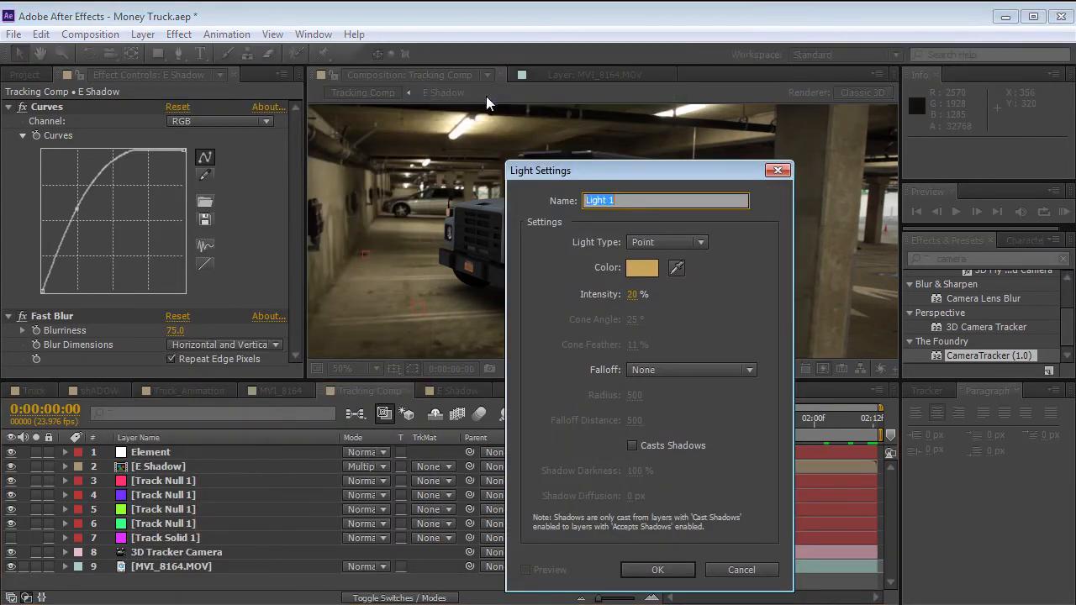
{"action": "left_click_drag", "start_coordinate": [664, 174], "coordinate": [212, 130]}
{"action": "left_click", "coordinate": [224, 221]}
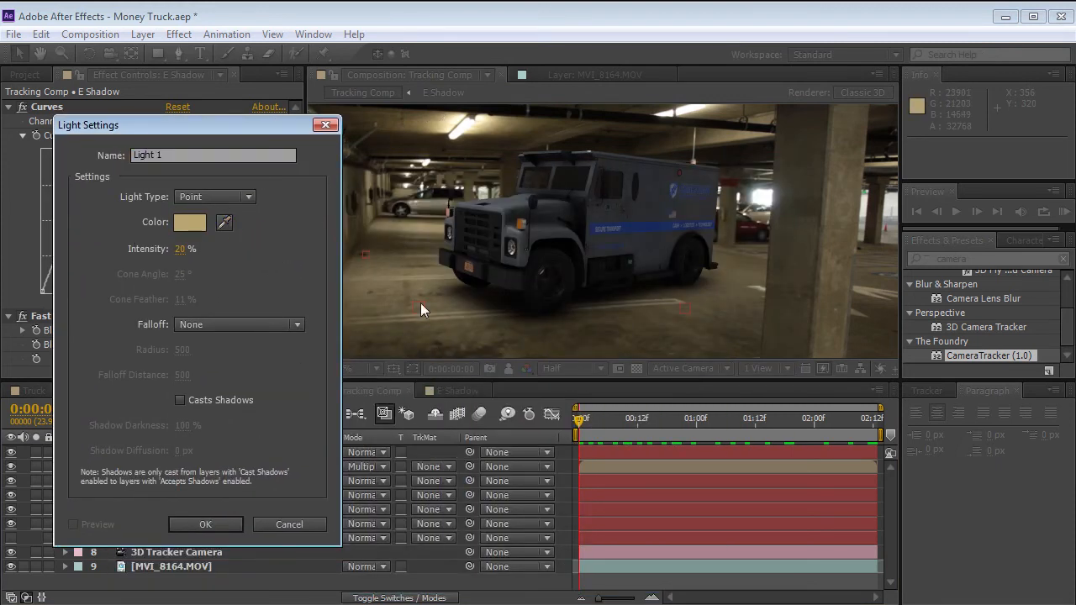
Set the light's intensity to 30%, change its type to Ambient and create it.
{"action": "left_click", "coordinate": [180, 249]}
{"action": "type", "text": "30"}
{"action": "left_click", "coordinate": [227, 197]}
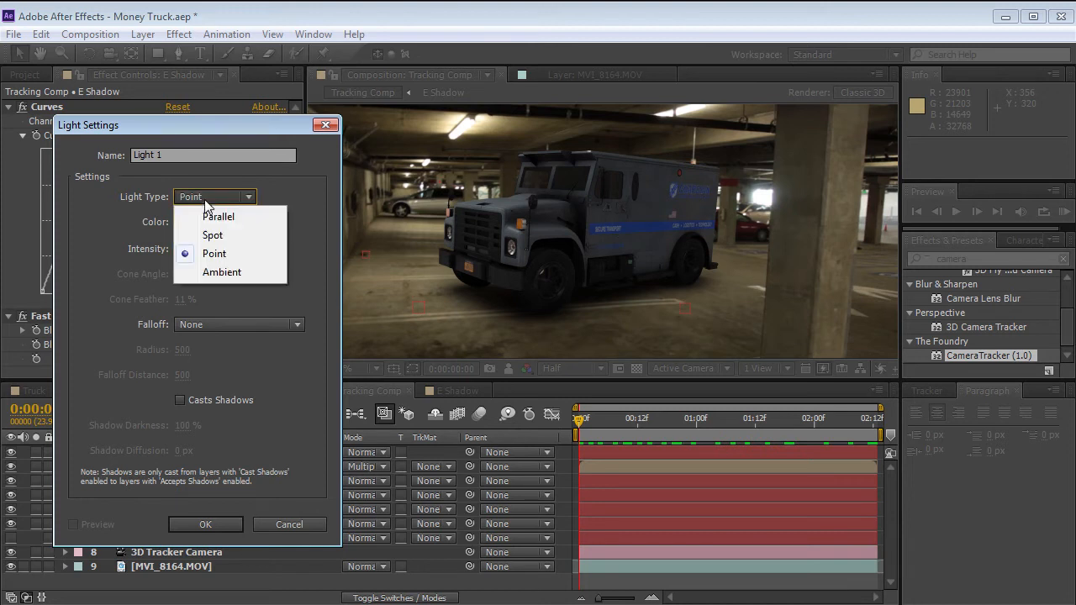
{"action": "left_click", "coordinate": [229, 269]}
{"action": "left_click", "coordinate": [214, 523]}
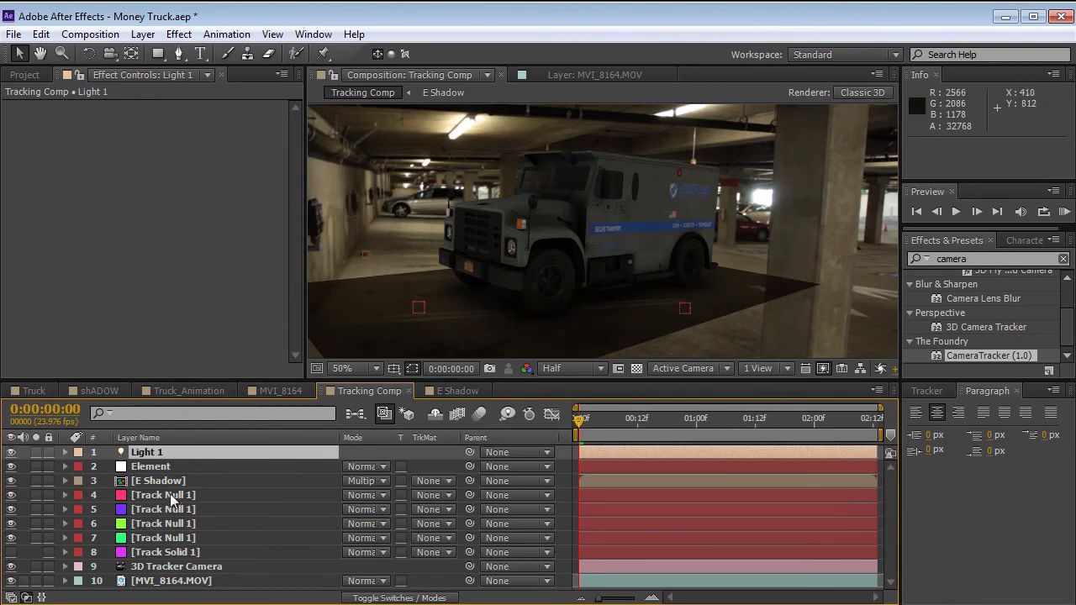
Turn off Accepts Lights in the E Shadow layer's material options so the ambient light does not darken the floor.
{"action": "left_click", "coordinate": [252, 481]}
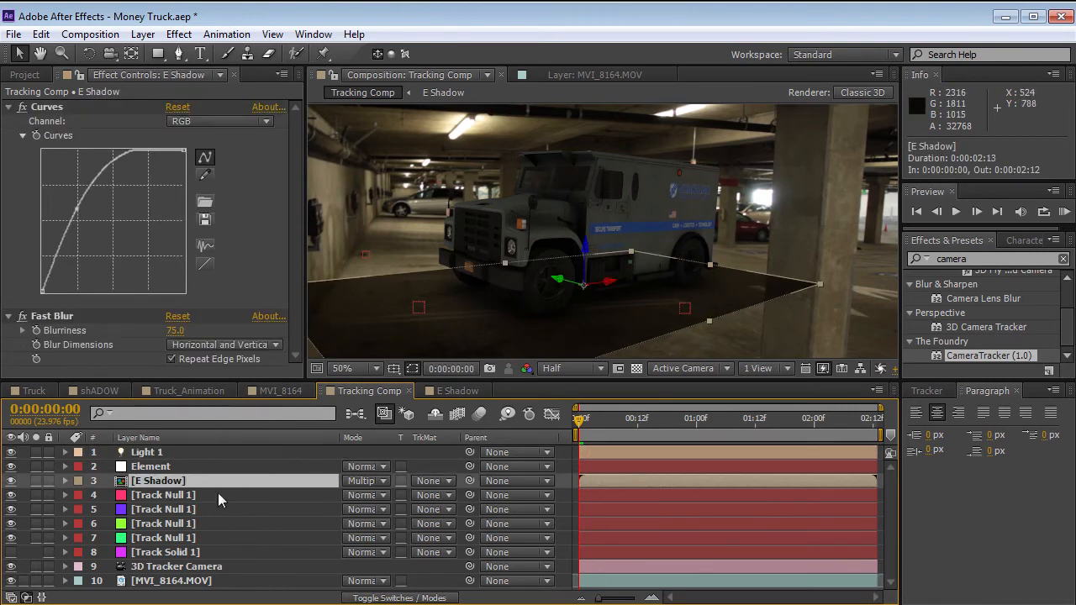
{"action": "key", "text": "a"}
{"action": "key", "text": "a"}
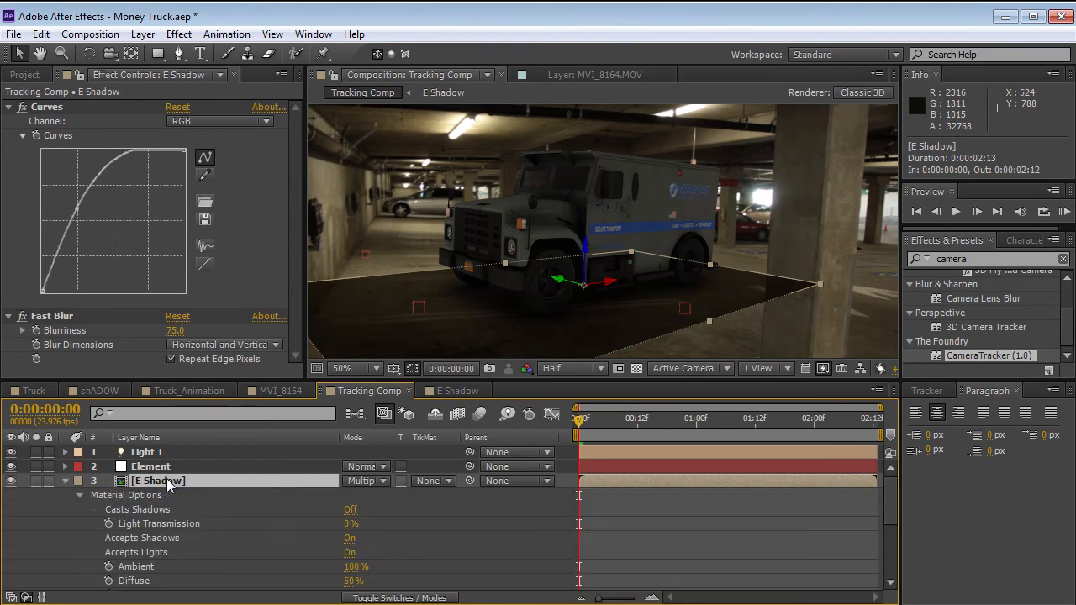
{"action": "left_click", "coordinate": [350, 553]}
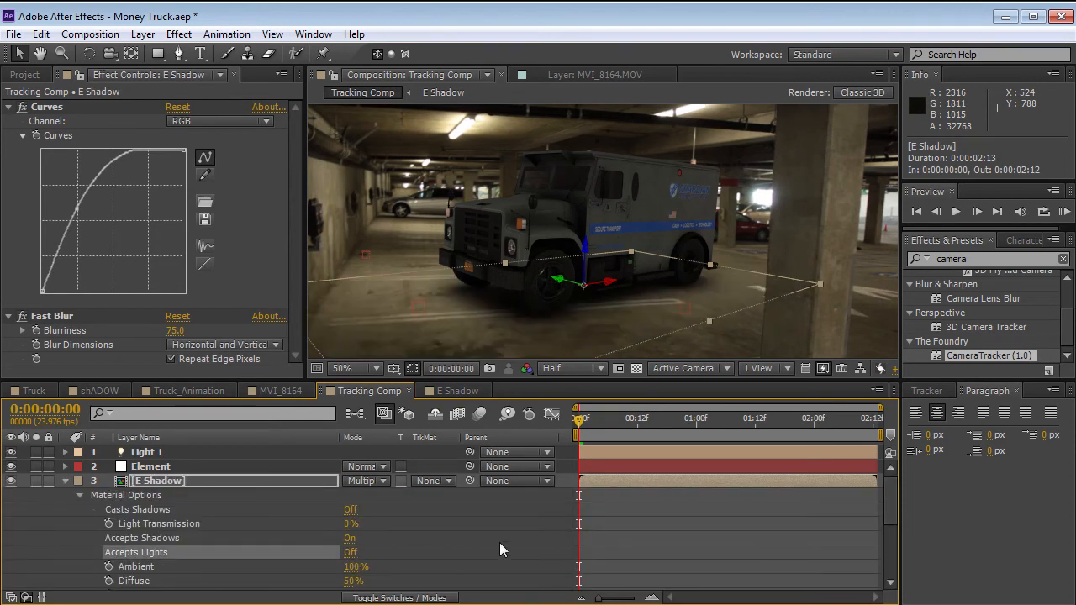
{"action": "left_click", "coordinate": [65, 481]}
{"action": "left_click", "coordinate": [186, 480]}
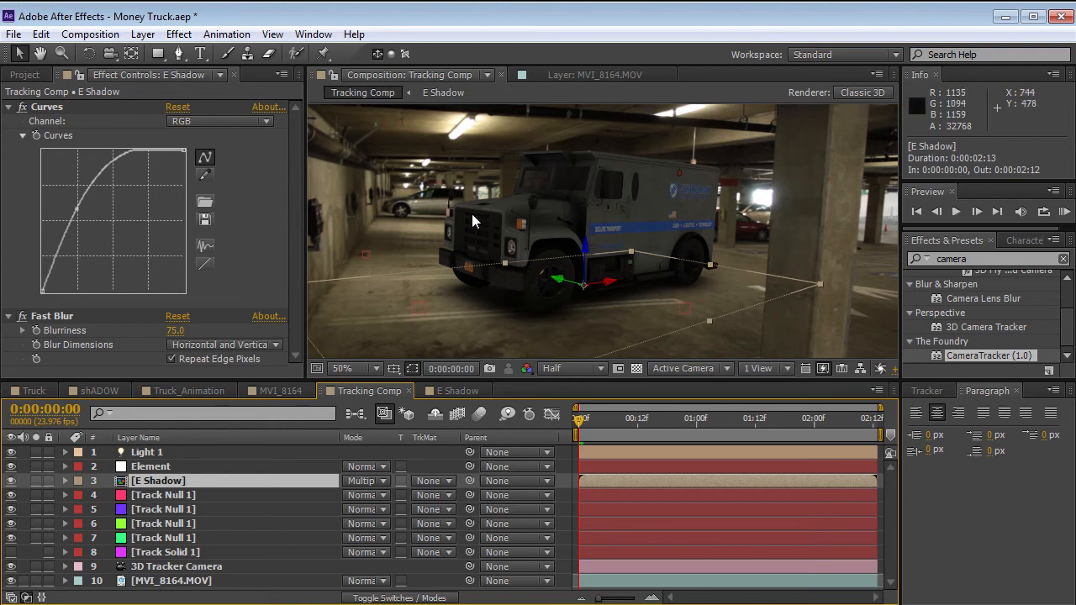
Examine the Tracking Comp's advanced composition settings to check which 3D renderer it uses.
{"action": "left_click", "coordinate": [856, 93]}
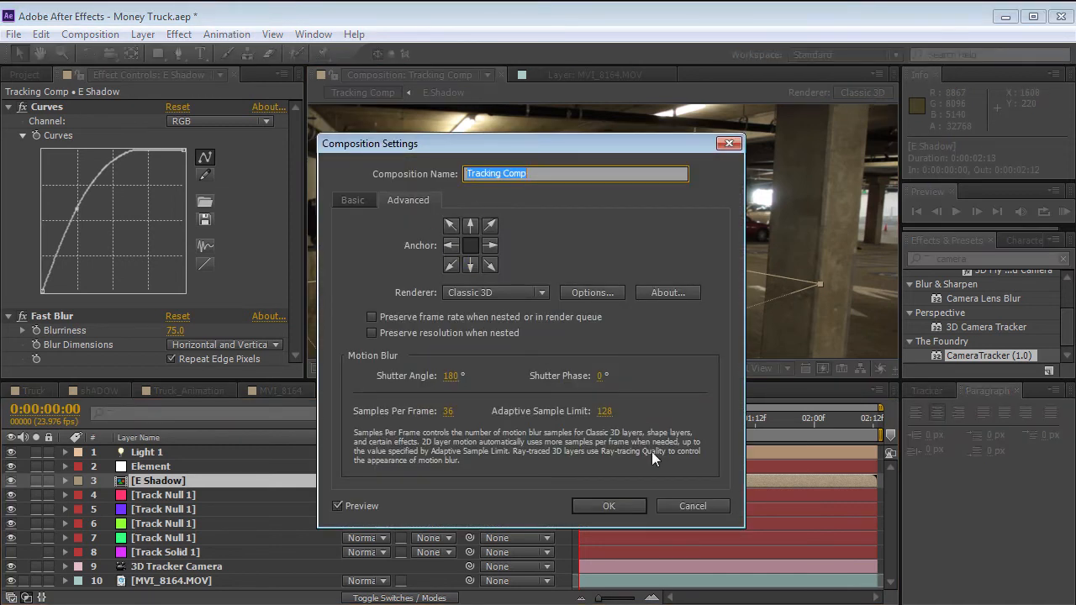
{"action": "left_click", "coordinate": [692, 506]}
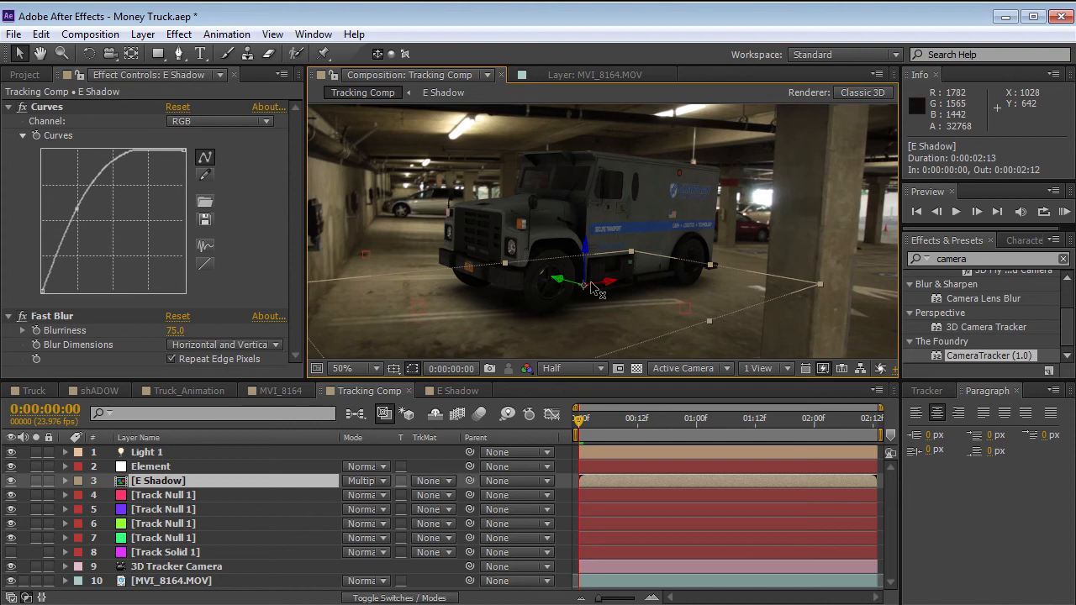
{"action": "left_click", "coordinate": [858, 94]}
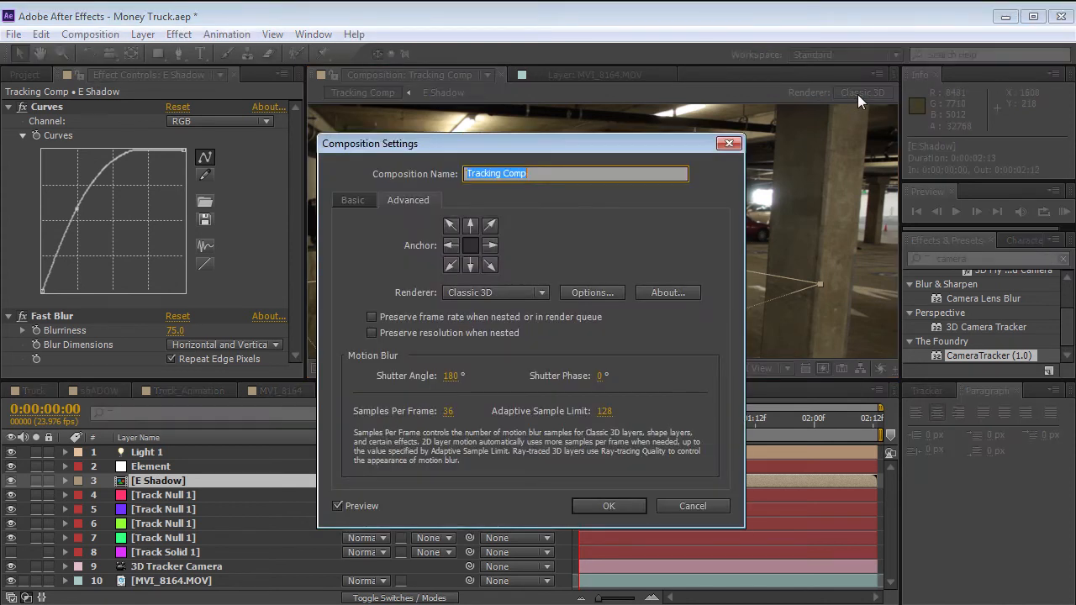
{"action": "left_click", "coordinate": [692, 505]}
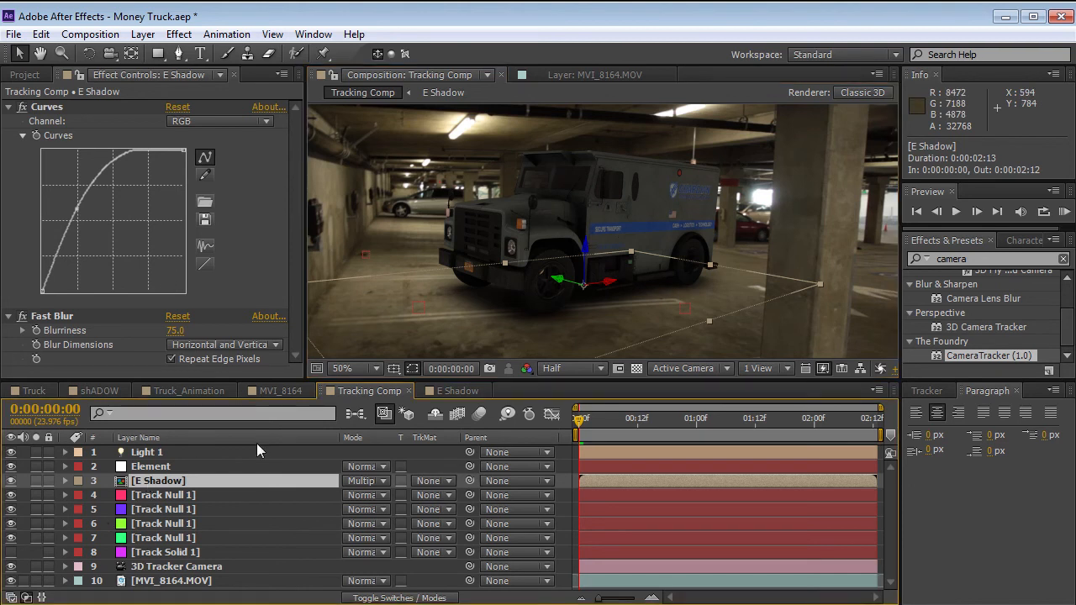
Go to 0:00:01:02 and add a white Parallel light with 30% intensity and no cast shadows.
{"action": "left_click", "coordinate": [151, 466]}
{"action": "left_click", "coordinate": [147, 452]}
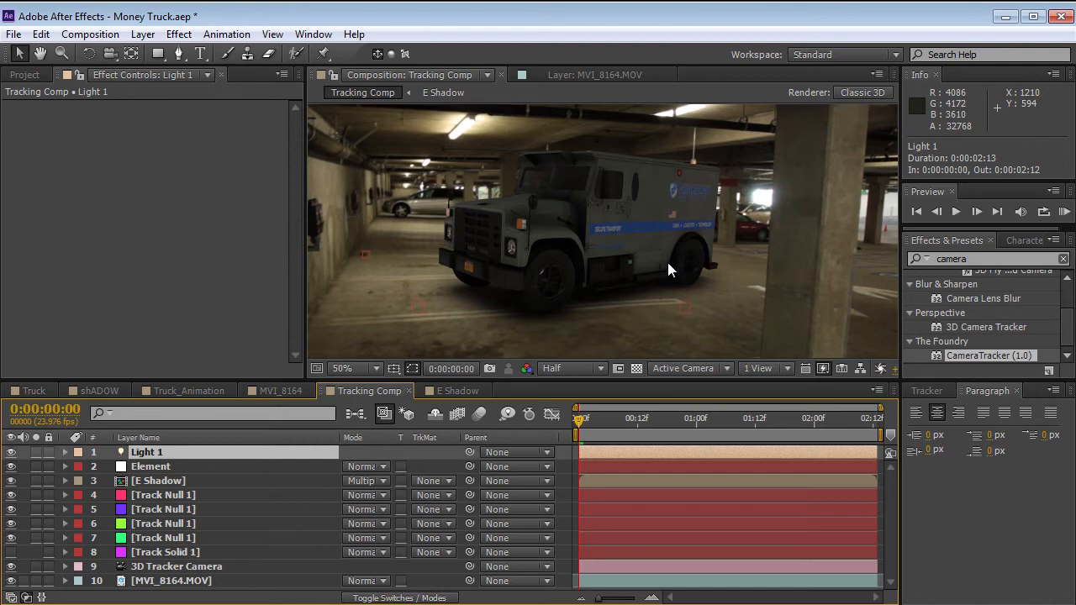
{"action": "left_click", "coordinate": [142, 34]}
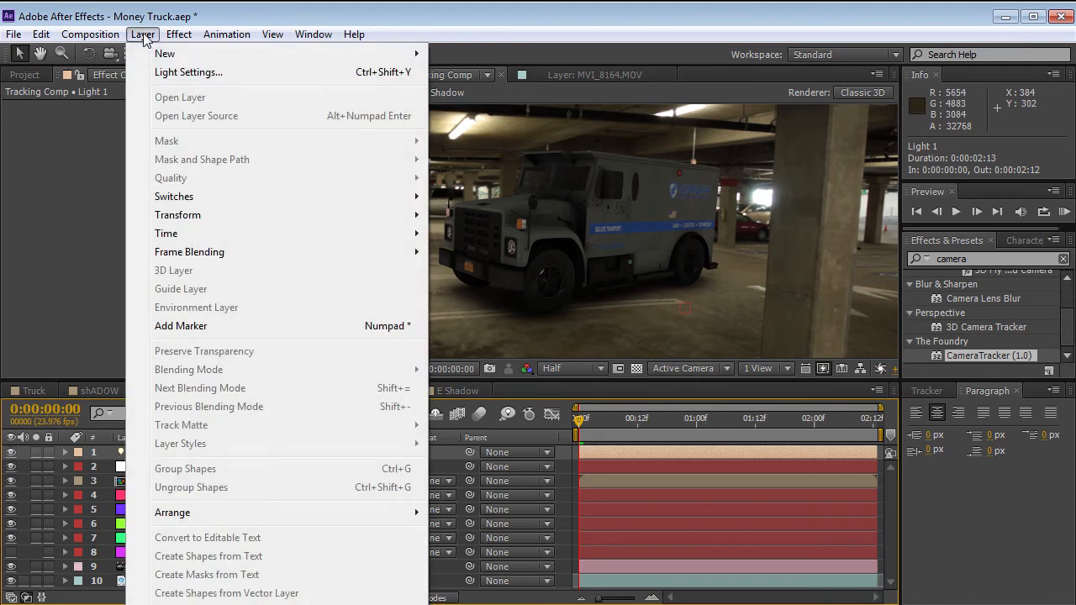
{"action": "mouse_move", "coordinate": [154, 56]}
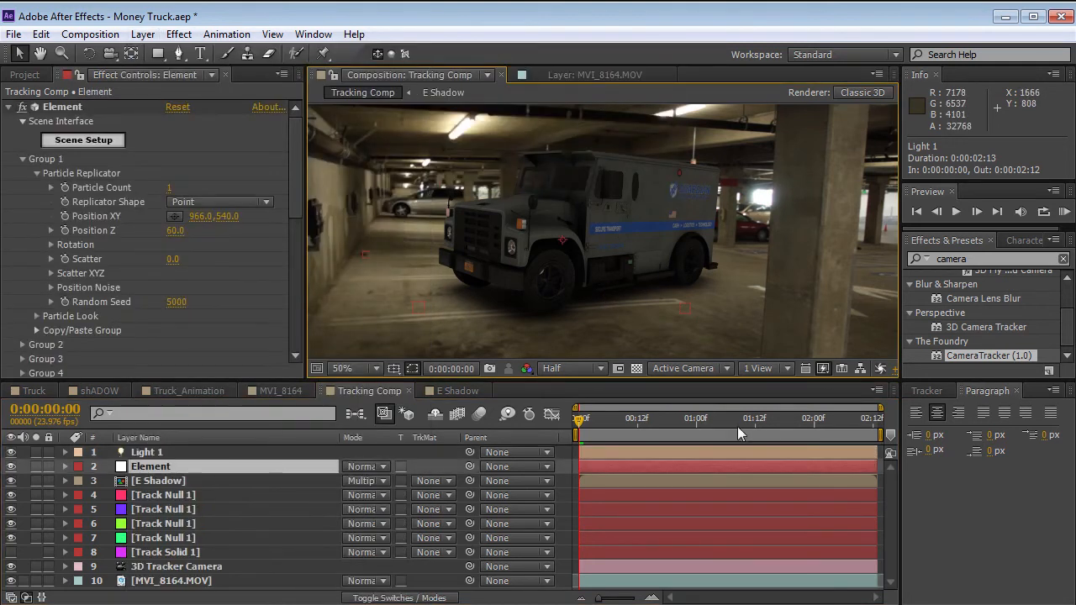
{"action": "left_click_drag", "start_coordinate": [737, 424], "coordinate": [706, 425]}
{"action": "left_click", "coordinate": [142, 35]}
{"action": "mouse_move", "coordinate": [140, 53]}
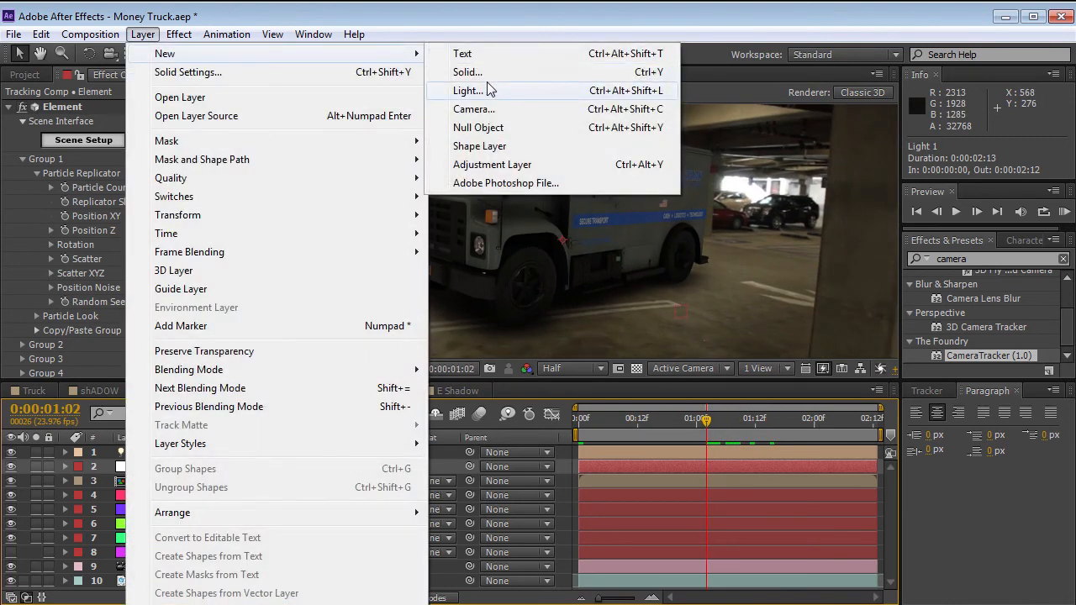
{"action": "left_click", "coordinate": [558, 90]}
{"action": "left_click", "coordinate": [236, 199]}
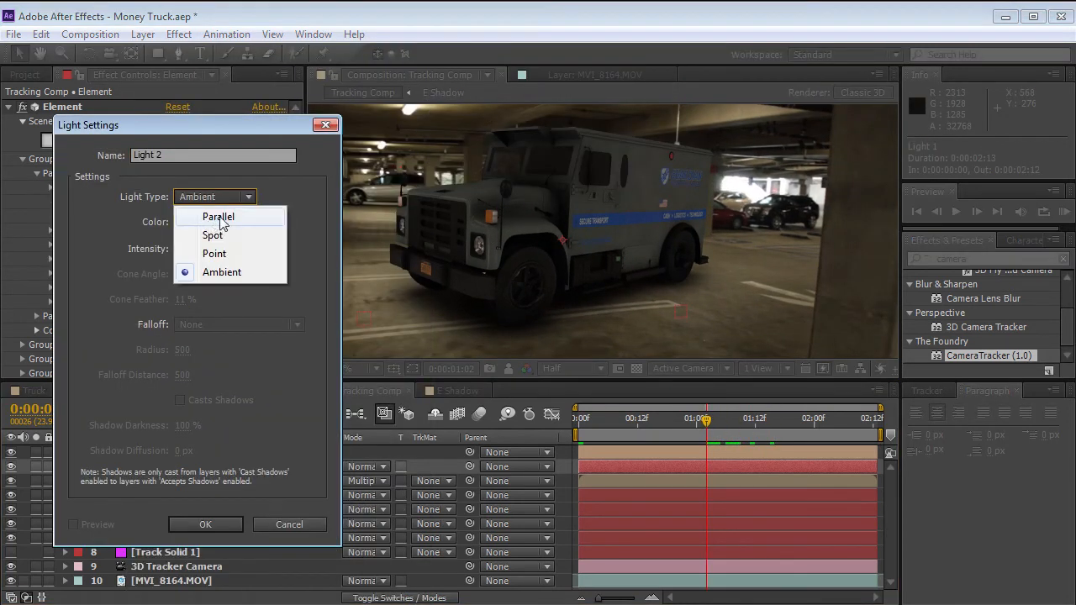
{"action": "left_click", "coordinate": [250, 213]}
{"action": "left_click", "coordinate": [189, 221]}
{"action": "left_click", "coordinate": [178, 345]}
{"action": "left_click", "coordinate": [527, 345]}
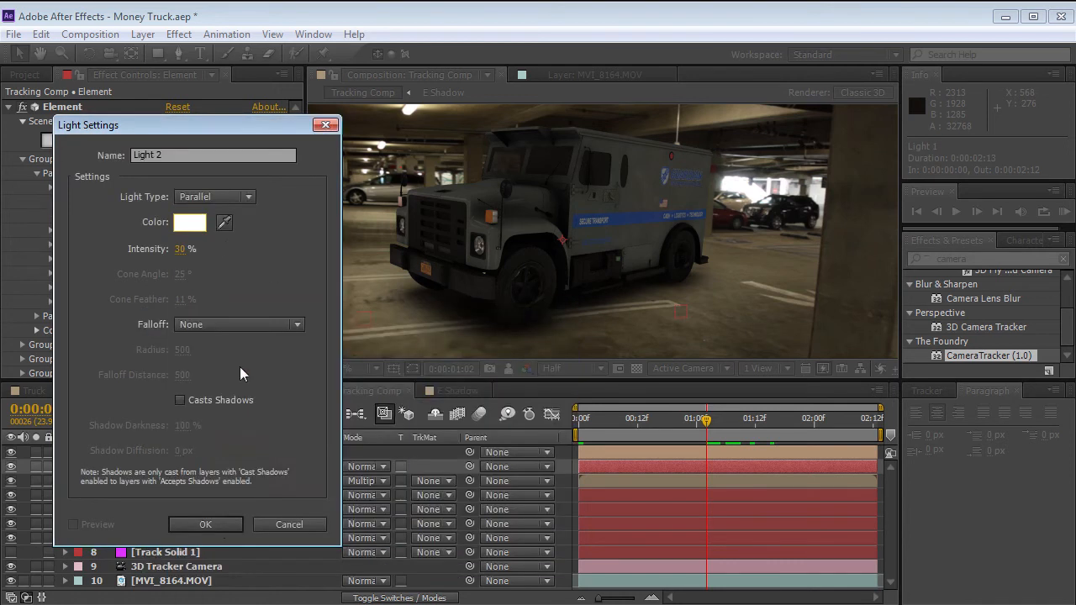
{"action": "left_click", "coordinate": [222, 535]}
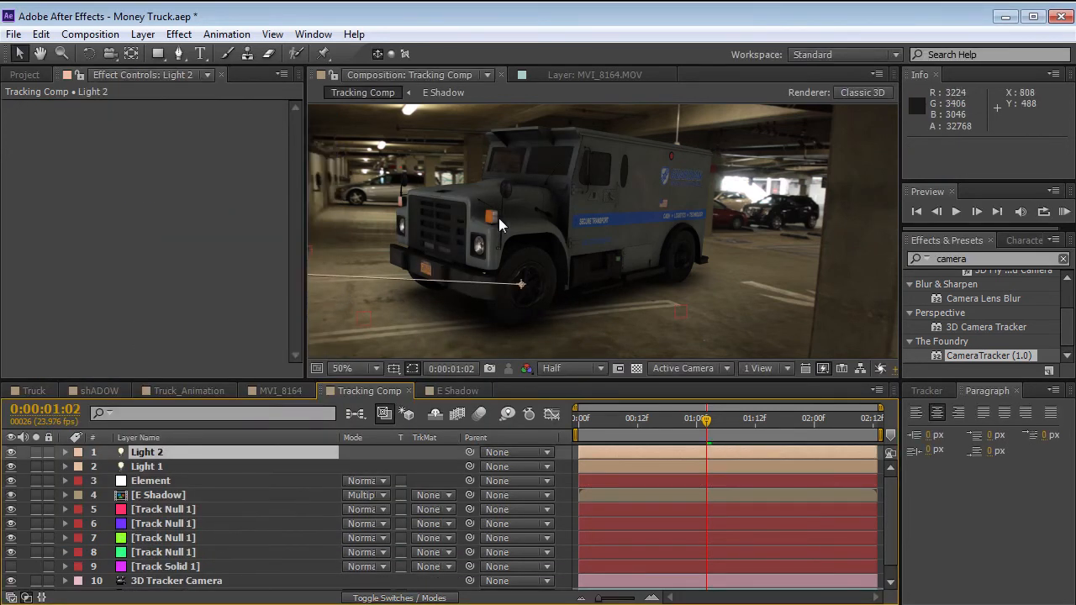
Position Light 2 at 400, 10, 1593.3 so it shines from above and behind the truck.
{"action": "scroll", "coordinate": [499, 217], "scroll_direction": "down", "scroll_amount": 1}
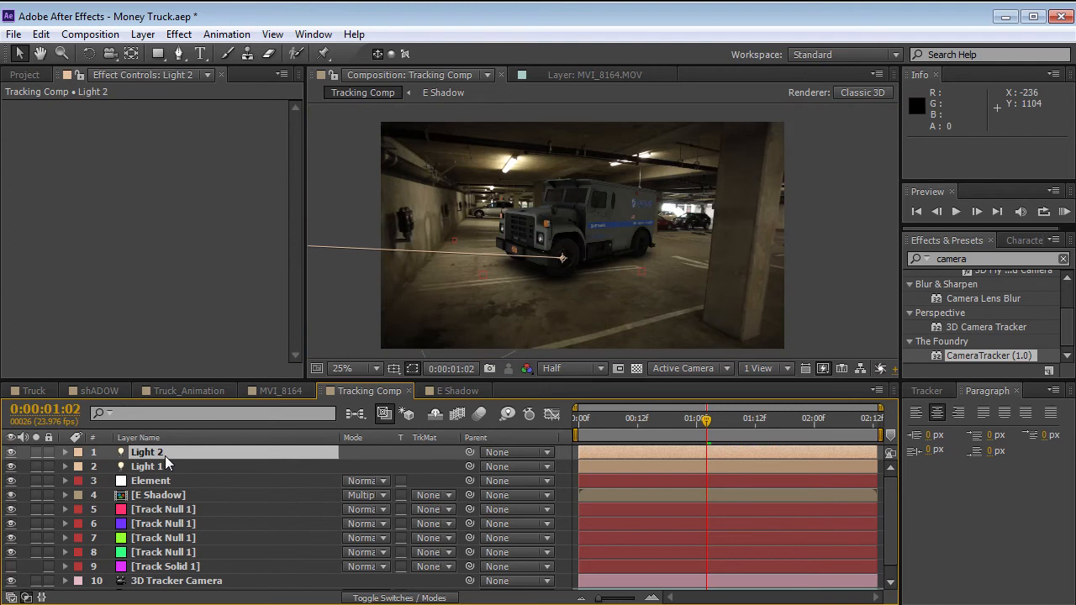
{"action": "key", "text": "p"}
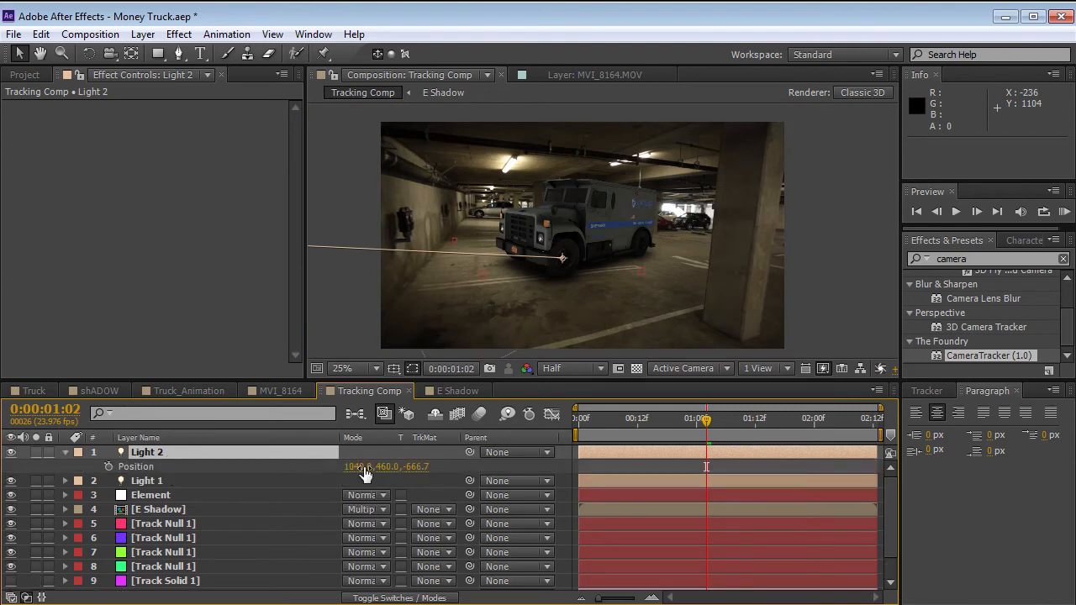
{"action": "left_click_drag", "start_coordinate": [353, 476], "coordinate": [282, 477]}
{"action": "left_click_drag", "start_coordinate": [381, 468], "coordinate": [325, 474]}
{"action": "left_click_drag", "start_coordinate": [420, 468], "coordinate": [589, 470]}
{"action": "scroll", "coordinate": [705, 211], "scroll_direction": "up", "scroll_amount": 2}
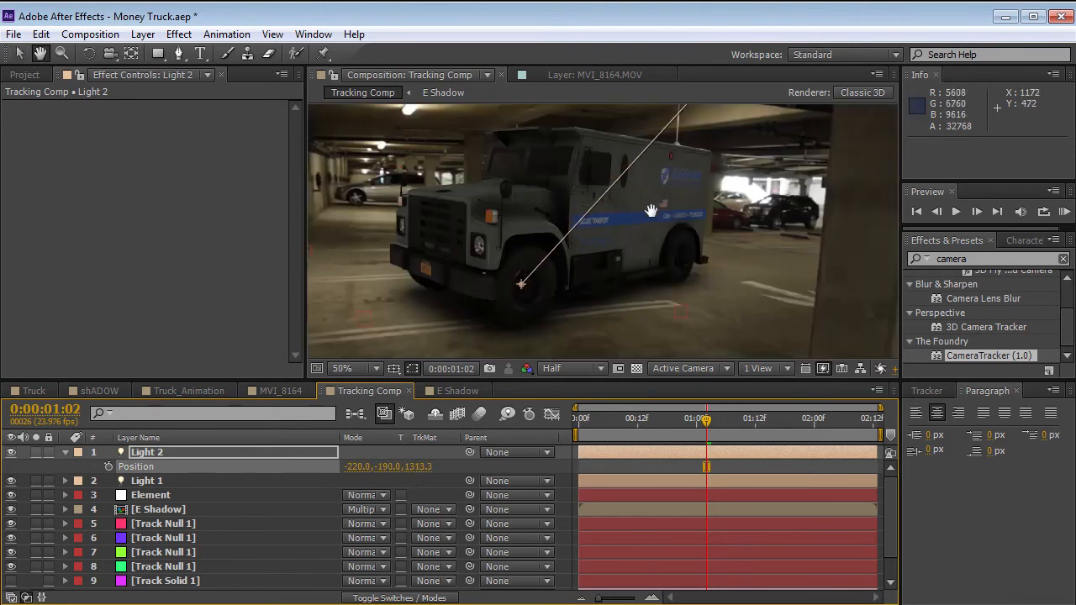
{"action": "left_click_drag", "start_coordinate": [380, 468], "coordinate": [468, 470]}
{"action": "key", "text": "t"}
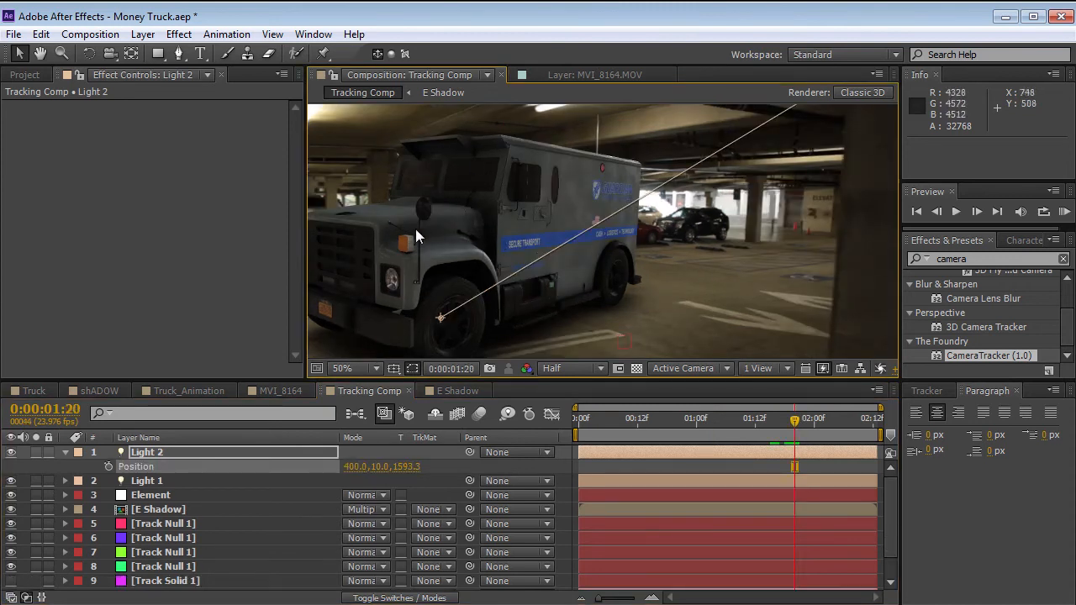
Rotate the Element layer's render environment to 139° on Y to change the reflections on the truck.
{"action": "left_click", "coordinate": [145, 495]}
{"action": "left_click_drag", "start_coordinate": [286, 163], "coordinate": [288, 271]}
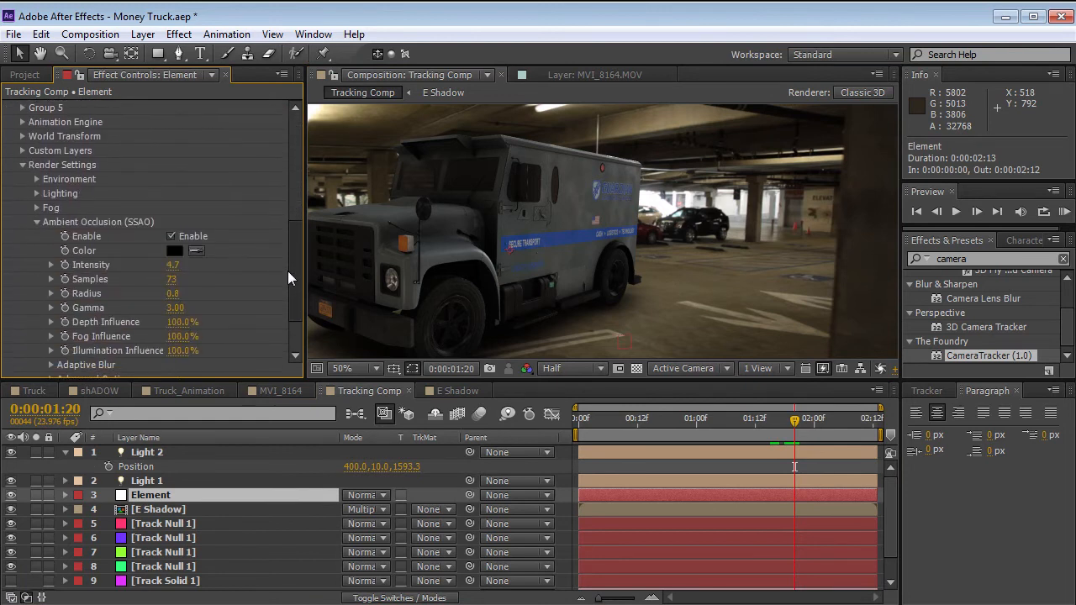
{"action": "left_click", "coordinate": [35, 221]}
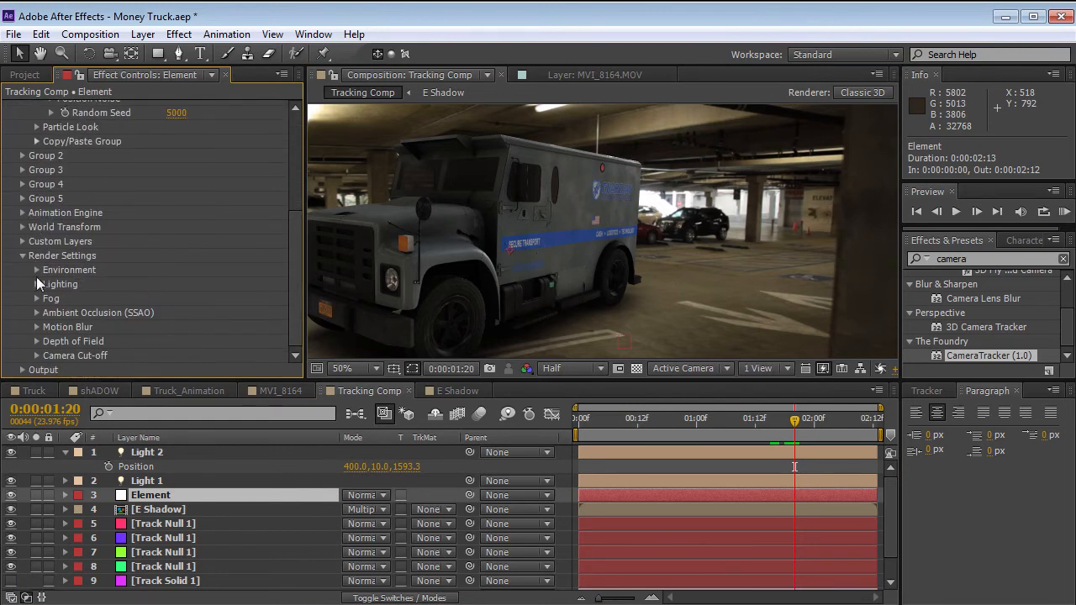
{"action": "left_click", "coordinate": [37, 270]}
{"action": "left_click_drag", "start_coordinate": [294, 232], "coordinate": [293, 252]}
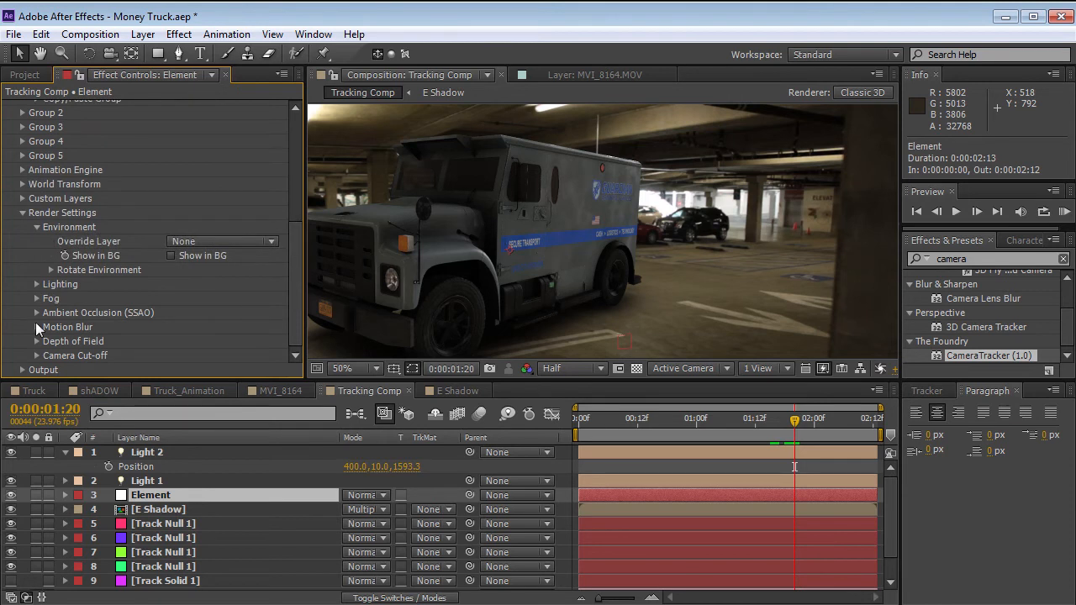
{"action": "left_click", "coordinate": [52, 271]}
{"action": "left_click_drag", "start_coordinate": [199, 300], "coordinate": [293, 284]}
{"action": "left_click_drag", "start_coordinate": [197, 298], "coordinate": [197, 296]}
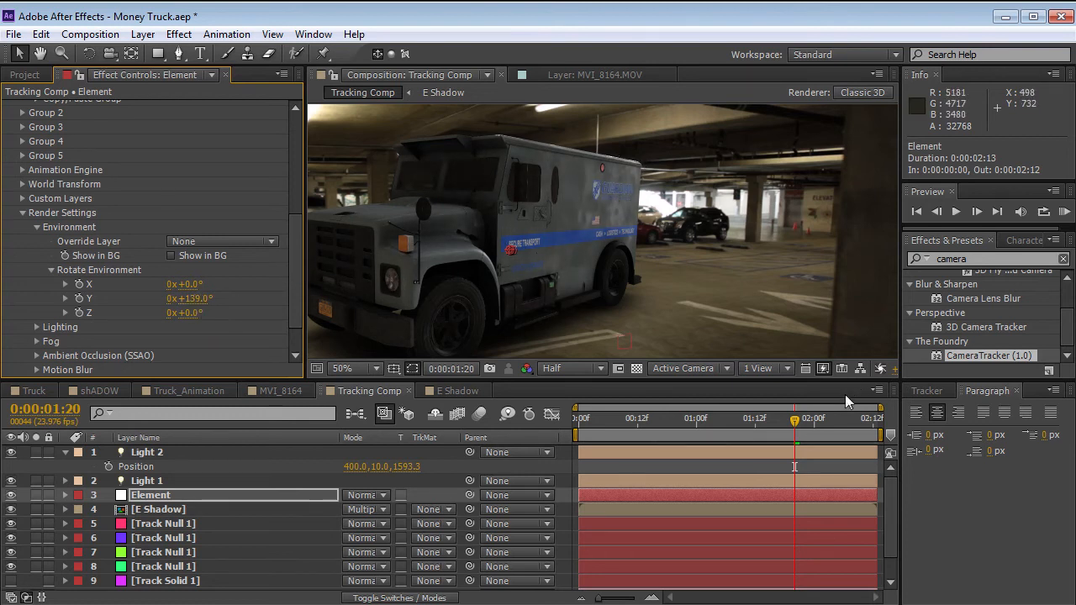
Scrub between 0:00:02:07 and 0:00:01:21 to check the truck's reflections, and move Light 2 to 290, 10, 1913.3.
{"action": "left_click_drag", "start_coordinate": [807, 417], "coordinate": [851, 439]}
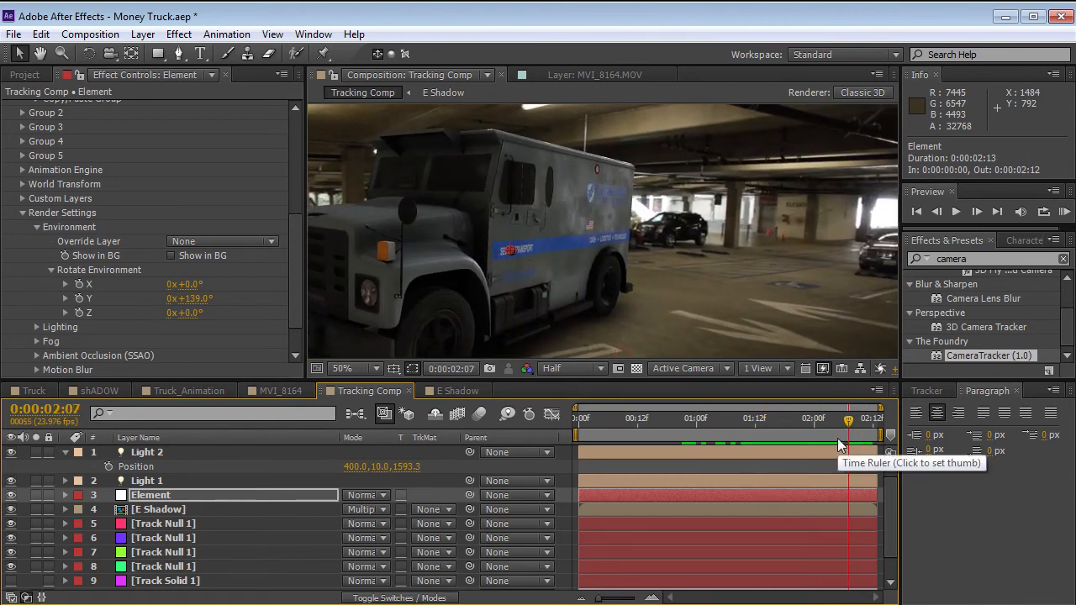
{"action": "mouse_move", "coordinate": [834, 432]}
{"action": "left_mouse_down"}
{"action": "mouse_move", "coordinate": [760, 420]}
{"action": "mouse_move", "coordinate": [818, 434]}
{"action": "left_mouse_up"}
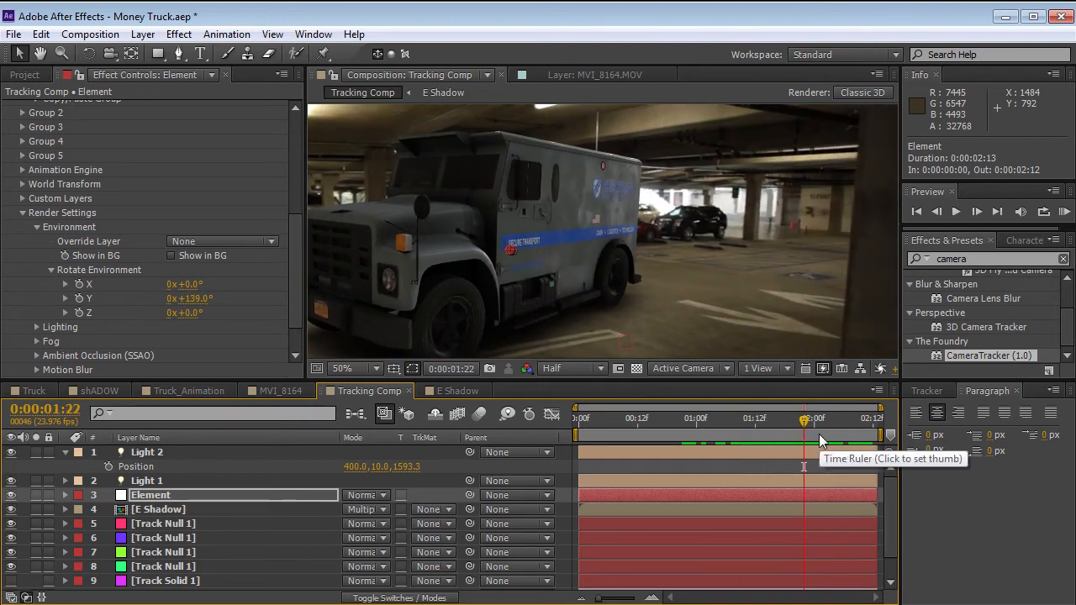
{"action": "mouse_move", "coordinate": [811, 425]}
{"action": "left_mouse_down"}
{"action": "mouse_move", "coordinate": [773, 425]}
{"action": "mouse_move", "coordinate": [823, 425]}
{"action": "mouse_move", "coordinate": [803, 423]}
{"action": "left_mouse_up"}
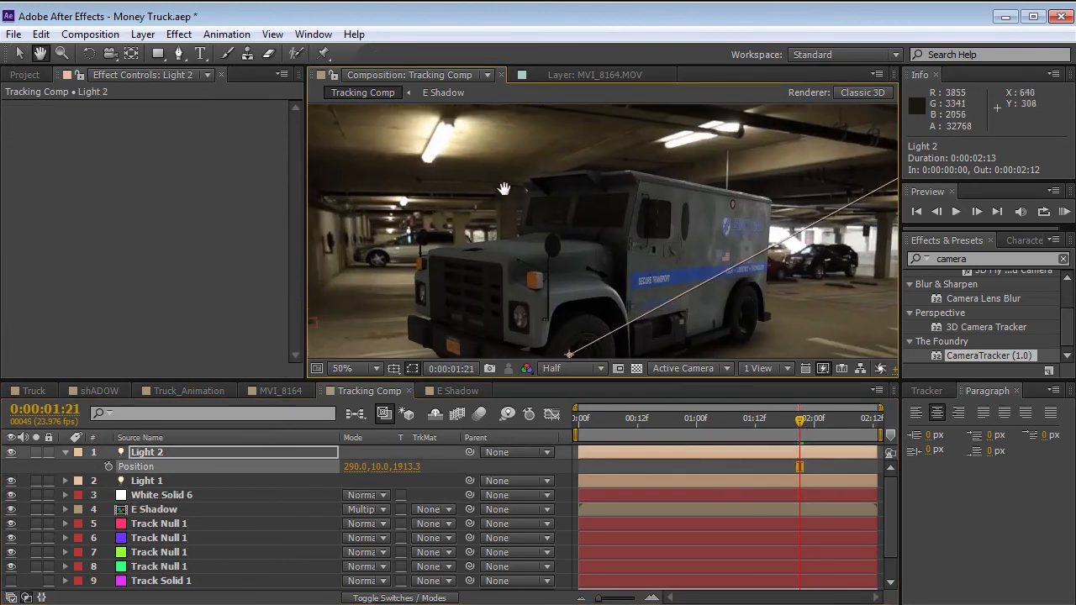
{"action": "key", "text": "v"}
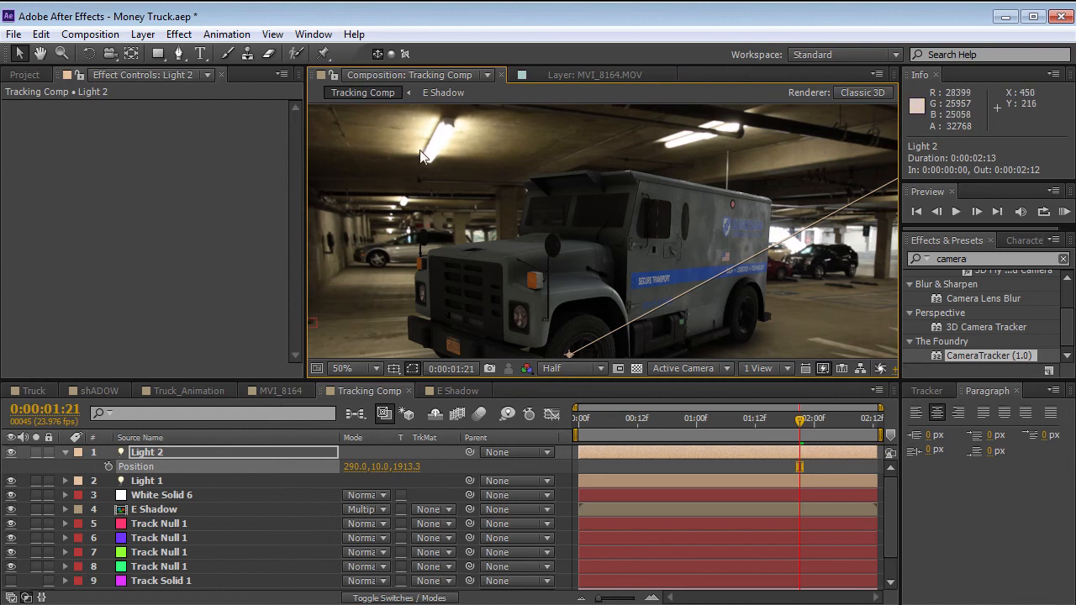
Add a Point light with 111% intensity, sampling its color from the ceiling lamp and shifting it to a warmer, more saturated yellow-orange.
{"action": "left_click", "coordinate": [142, 33]}
{"action": "mouse_move", "coordinate": [155, 53]}
{"action": "left_click", "coordinate": [464, 92]}
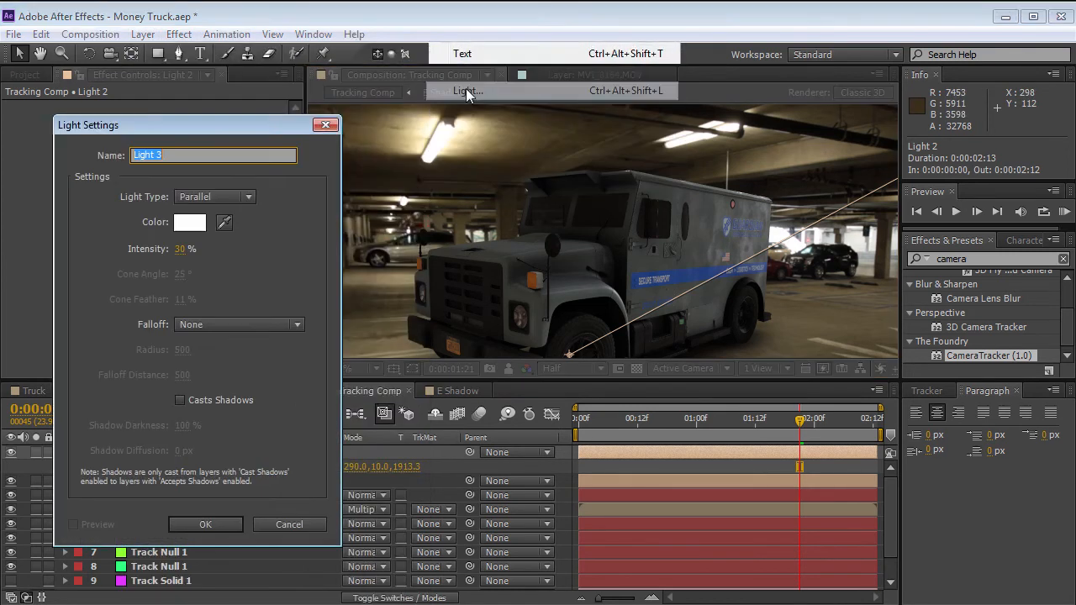
{"action": "left_click", "coordinate": [244, 197]}
{"action": "left_click", "coordinate": [249, 249]}
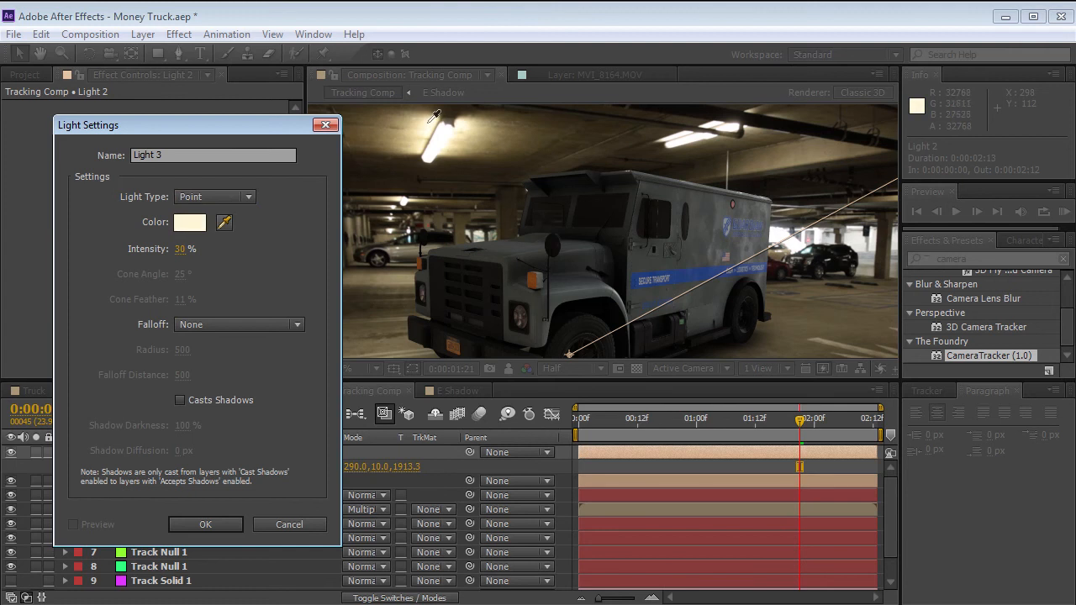
{"action": "left_click", "coordinate": [189, 224]}
{"action": "left_click_drag", "start_coordinate": [231, 380], "coordinate": [246, 345]}
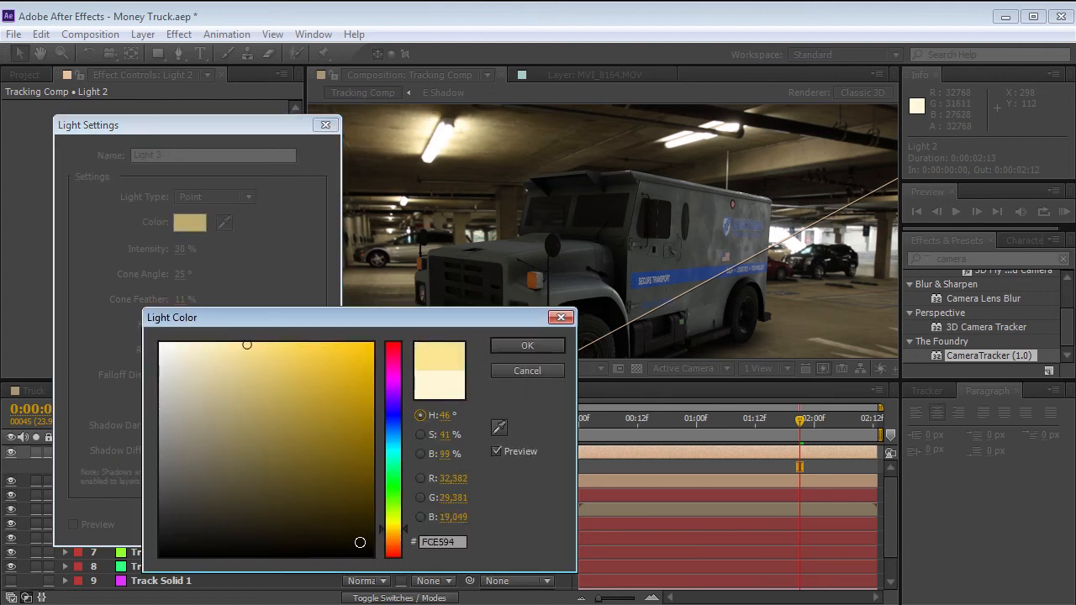
{"action": "left_click", "coordinate": [392, 532]}
{"action": "left_click", "coordinate": [520, 346]}
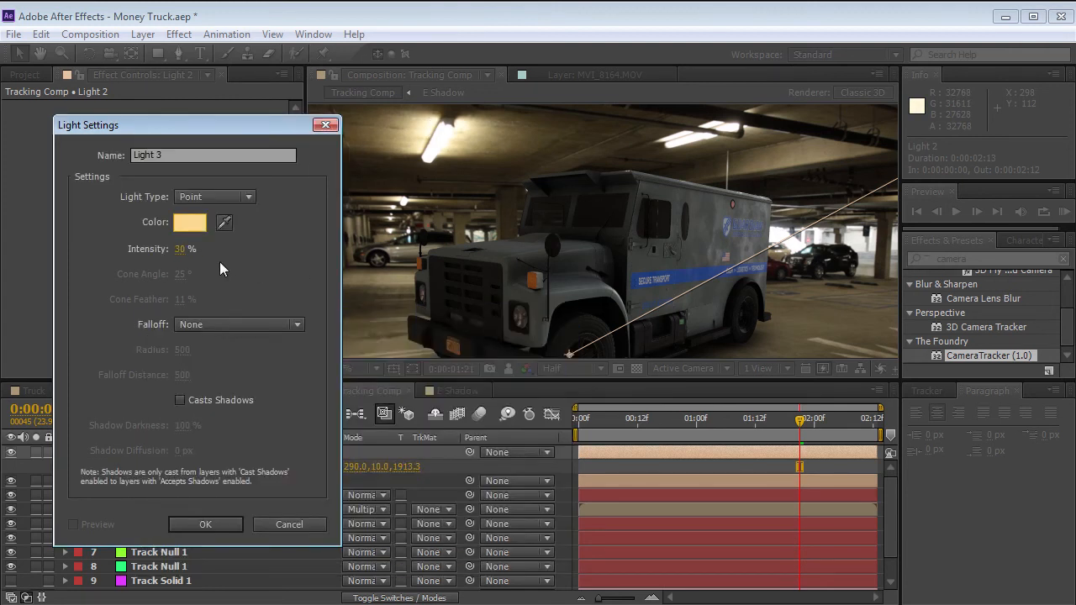
{"action": "left_click", "coordinate": [205, 523]}
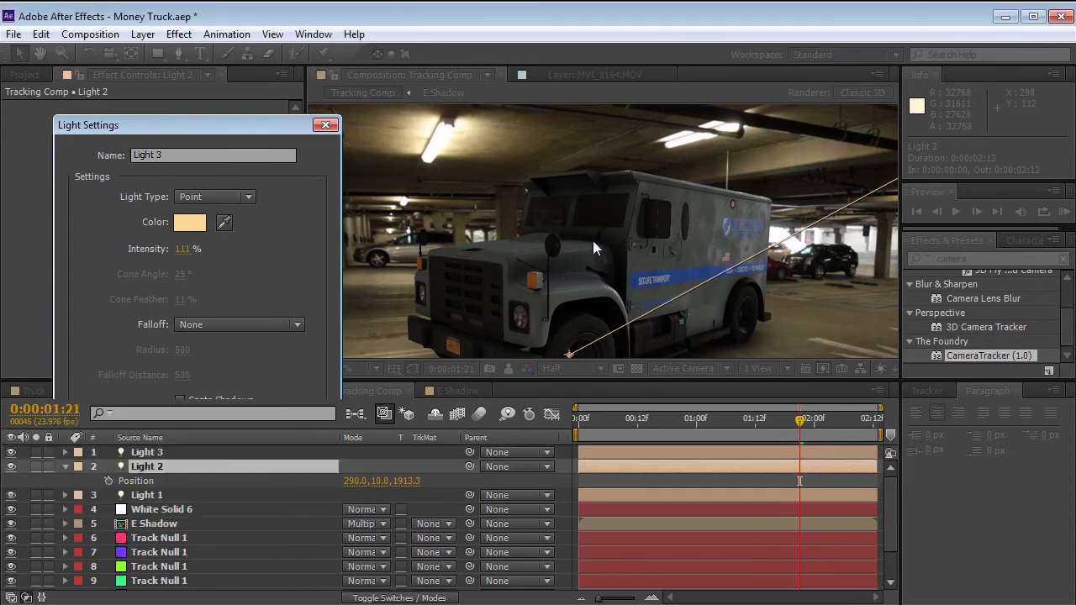
Copy the position of the purple Track Null 1 near the garage's wall and paste it onto Light 3's position.
{"action": "scroll", "coordinate": [623, 226], "scroll_direction": "down", "scroll_amount": 3}
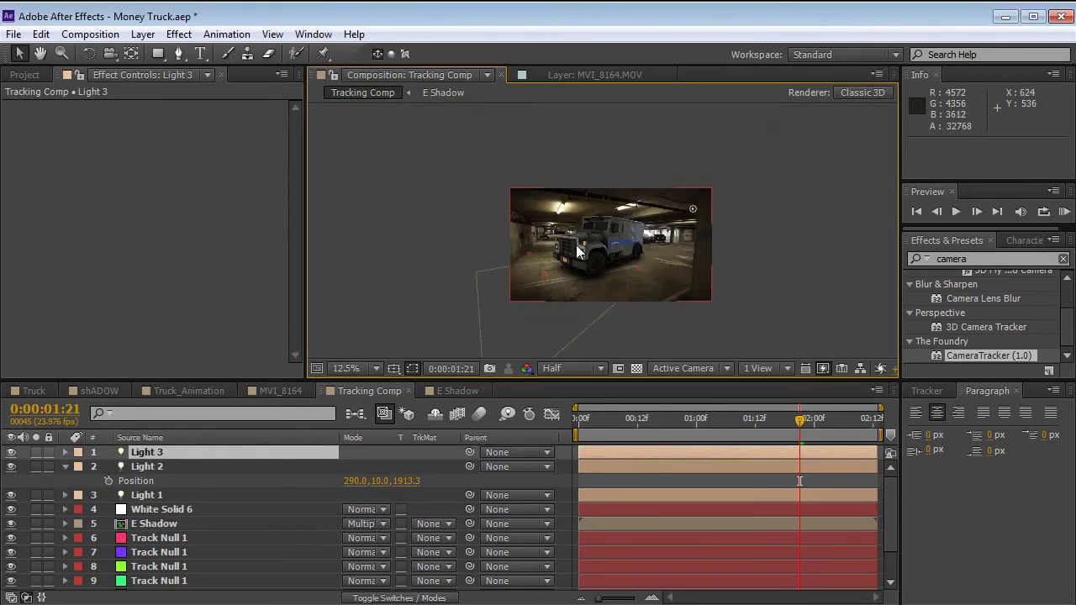
{"action": "scroll", "coordinate": [567, 257], "scroll_direction": "down", "scroll_amount": 1}
{"action": "scroll", "coordinate": [567, 257], "scroll_direction": "up", "scroll_amount": 2}
{"action": "key", "text": "p"}
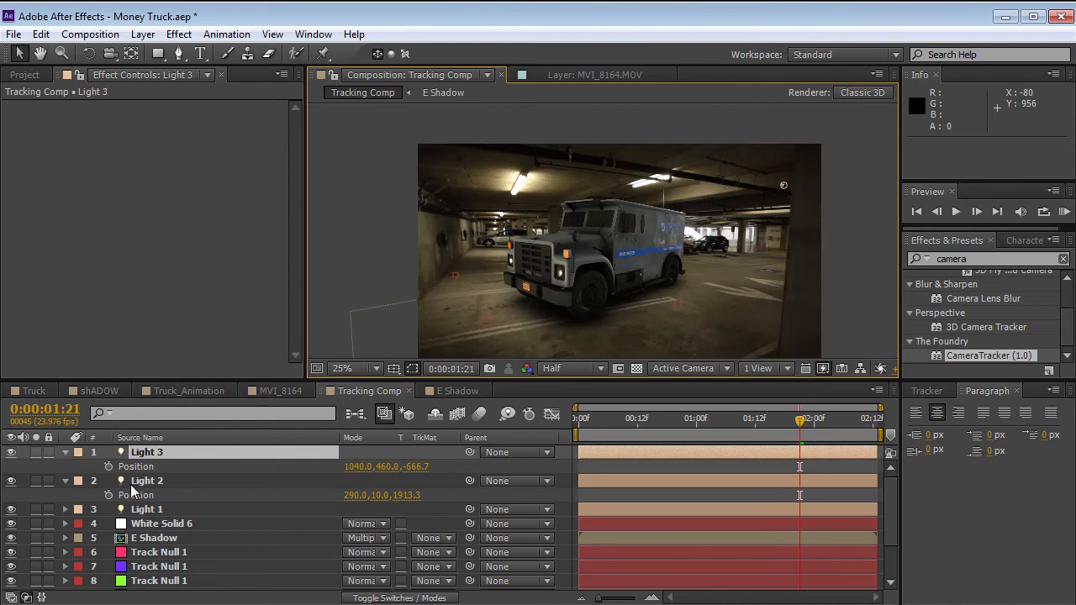
{"action": "left_click", "coordinate": [148, 523]}
{"action": "left_click", "coordinate": [154, 538]}
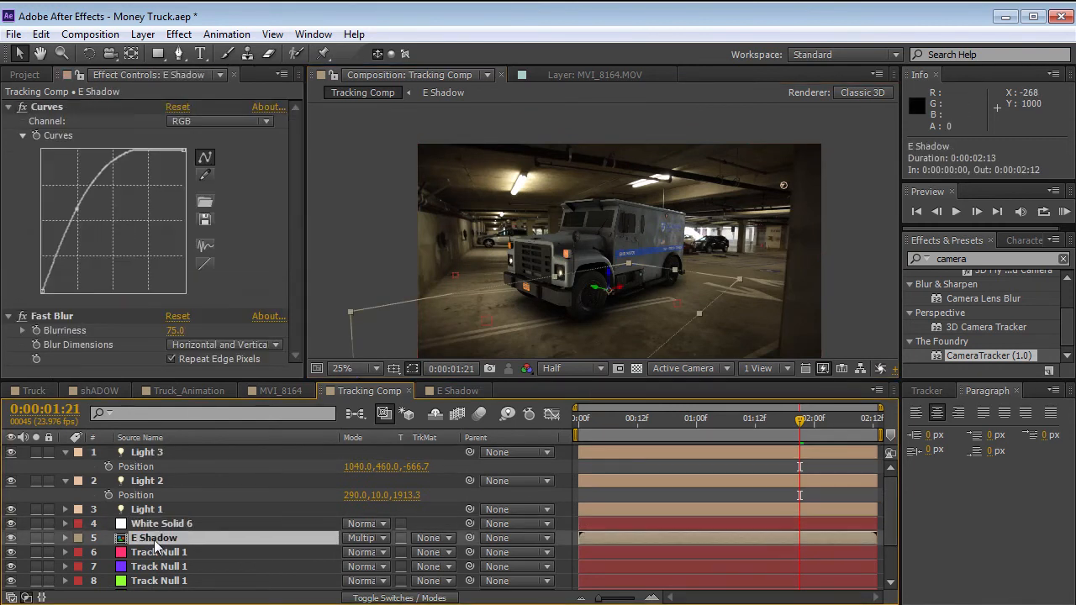
{"action": "left_click", "coordinate": [165, 569]}
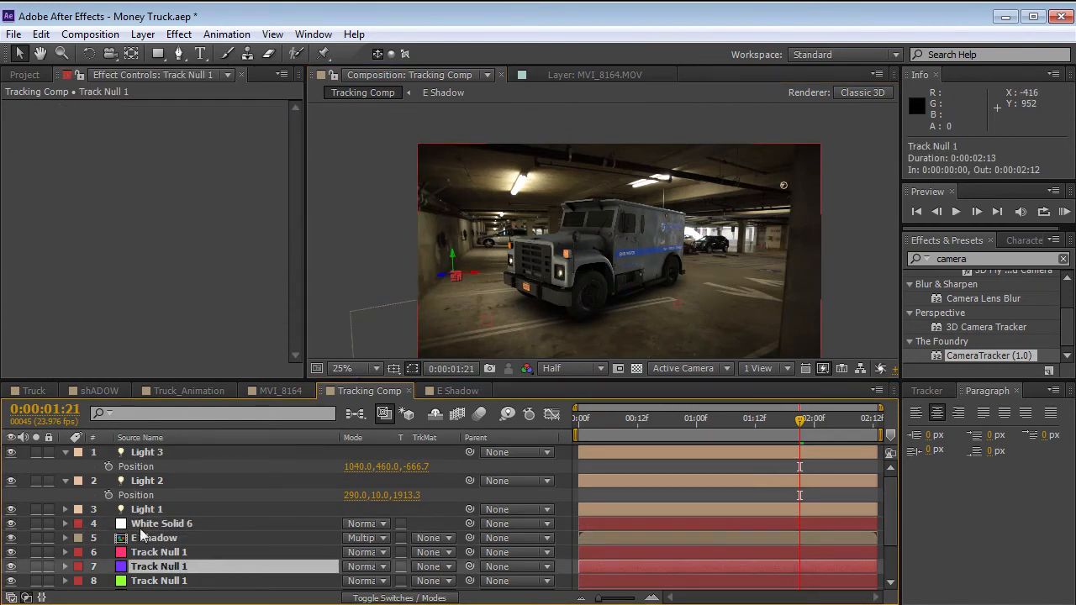
{"action": "key", "text": "p"}
{"action": "left_click", "coordinate": [40, 34]}
{"action": "left_click", "coordinate": [72, 133]}
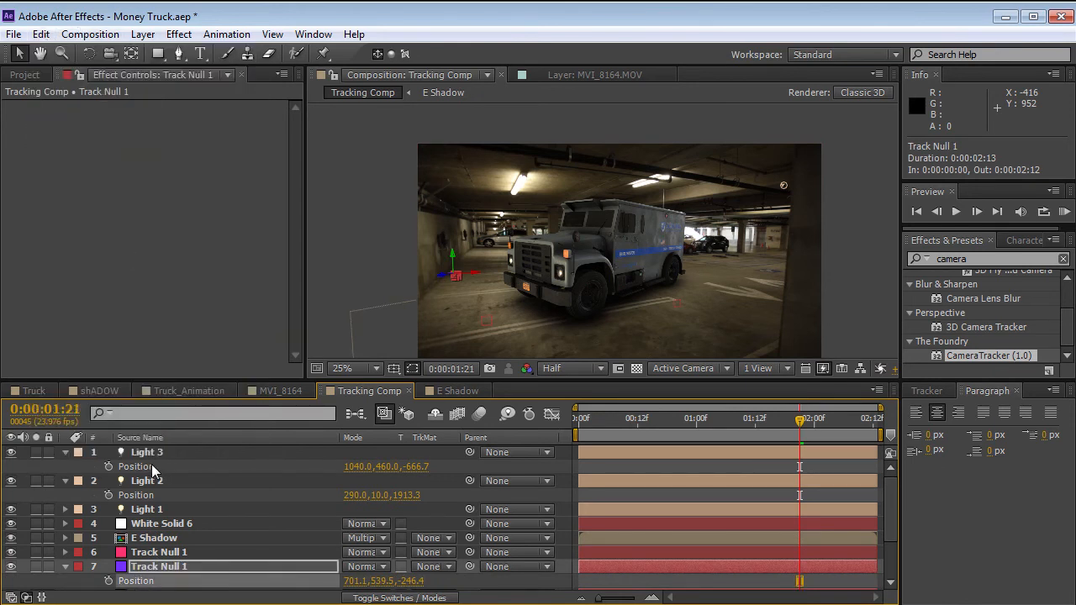
{"action": "left_click", "coordinate": [150, 454]}
{"action": "left_click", "coordinate": [157, 467]}
{"action": "key", "text": "ctrl+v"}
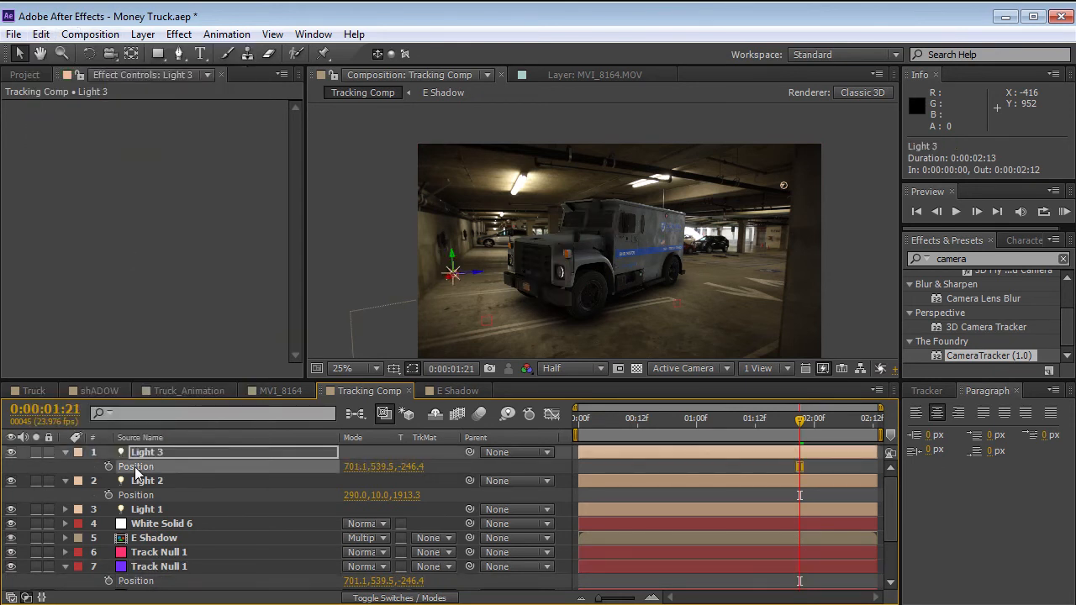
Move Light 3 beside the ceiling lamp at 480.6, 273, -50.8 and raise its intensity to 169%.
{"action": "left_click_drag", "start_coordinate": [453, 282], "coordinate": [547, 194]}
{"action": "scroll", "coordinate": [567, 244], "scroll_direction": "up", "scroll_amount": 2}
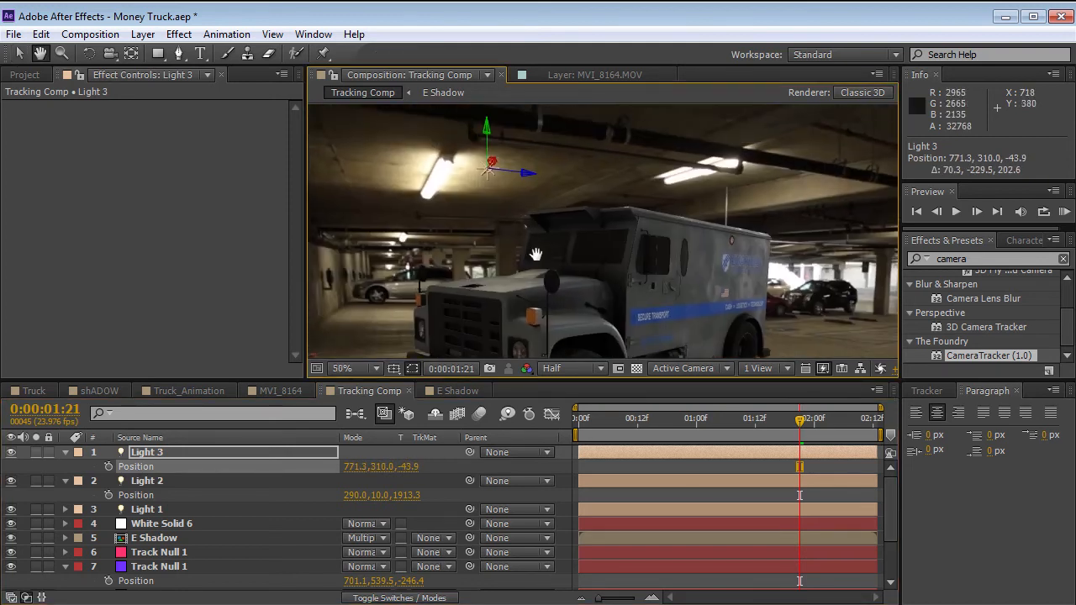
{"action": "left_click_drag", "start_coordinate": [493, 170], "coordinate": [462, 188]}
{"action": "key", "text": "t"}
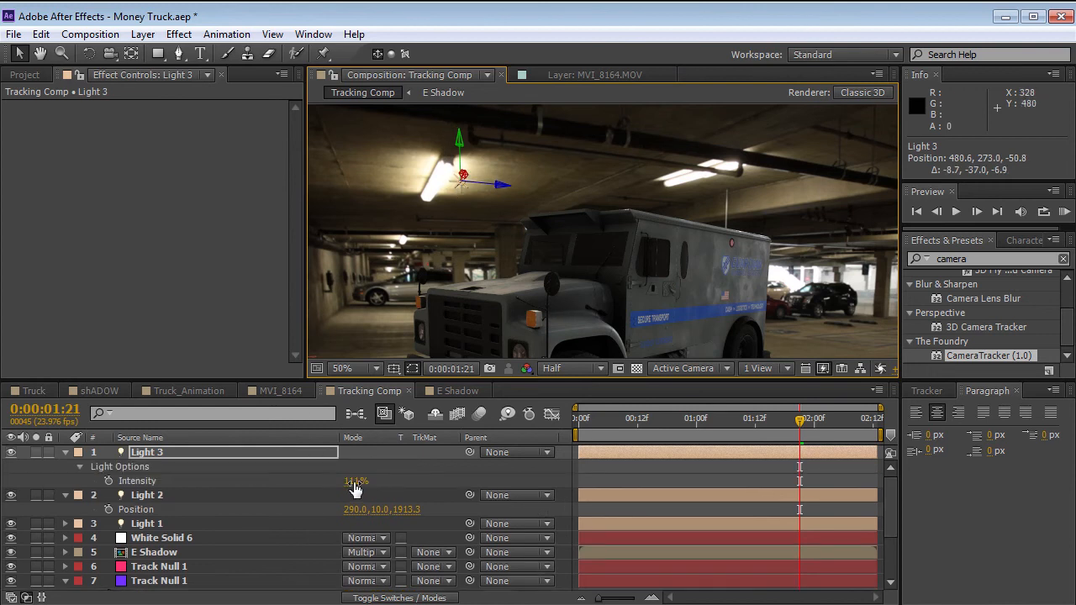
{"action": "left_click_drag", "start_coordinate": [355, 483], "coordinate": [419, 475]}
Duplicate Light 3 and place the copy above the truck, just past the upper edge of the frame.
{"action": "key", "text": "grave"}
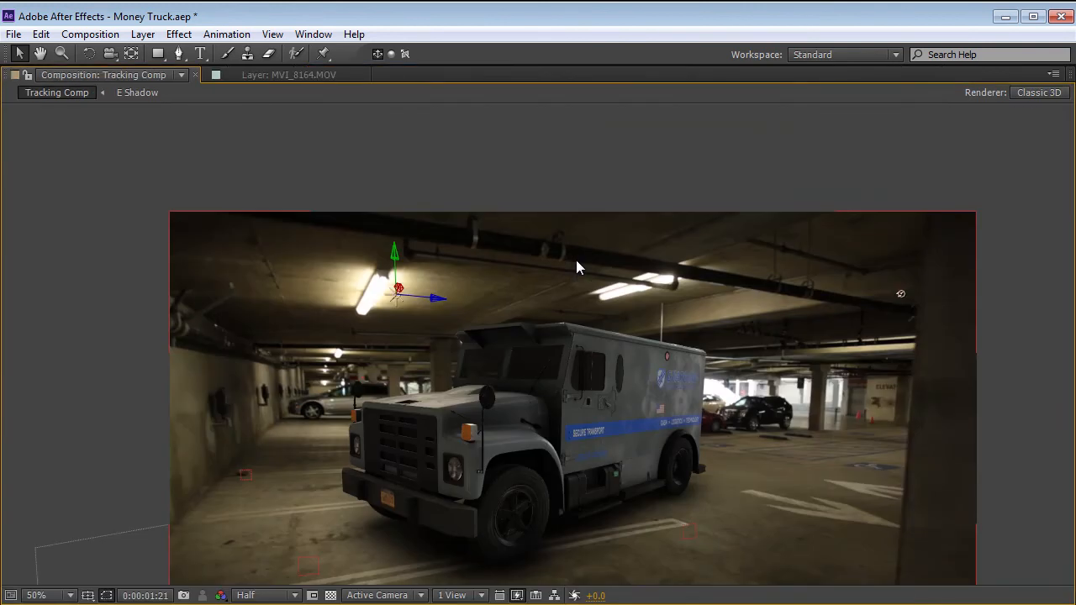
{"action": "mouse_move", "coordinate": [400, 308]}
{"action": "left_mouse_down"}
{"action": "mouse_move", "coordinate": [361, 301]}
{"action": "mouse_move", "coordinate": [380, 304]}
{"action": "mouse_move", "coordinate": [483, 254]}
{"action": "mouse_move", "coordinate": [654, 280]}
{"action": "mouse_move", "coordinate": [528, 252]}
{"action": "mouse_move", "coordinate": [561, 257]}
{"action": "mouse_move", "coordinate": [656, 201]}
{"action": "mouse_move", "coordinate": [509, 248]}
{"action": "mouse_move", "coordinate": [697, 216]}
{"action": "mouse_move", "coordinate": [675, 209]}
{"action": "left_mouse_up"}
{"action": "key", "text": "grave"}
{"action": "scroll", "coordinate": [531, 233], "scroll_direction": "down", "scroll_amount": 2}
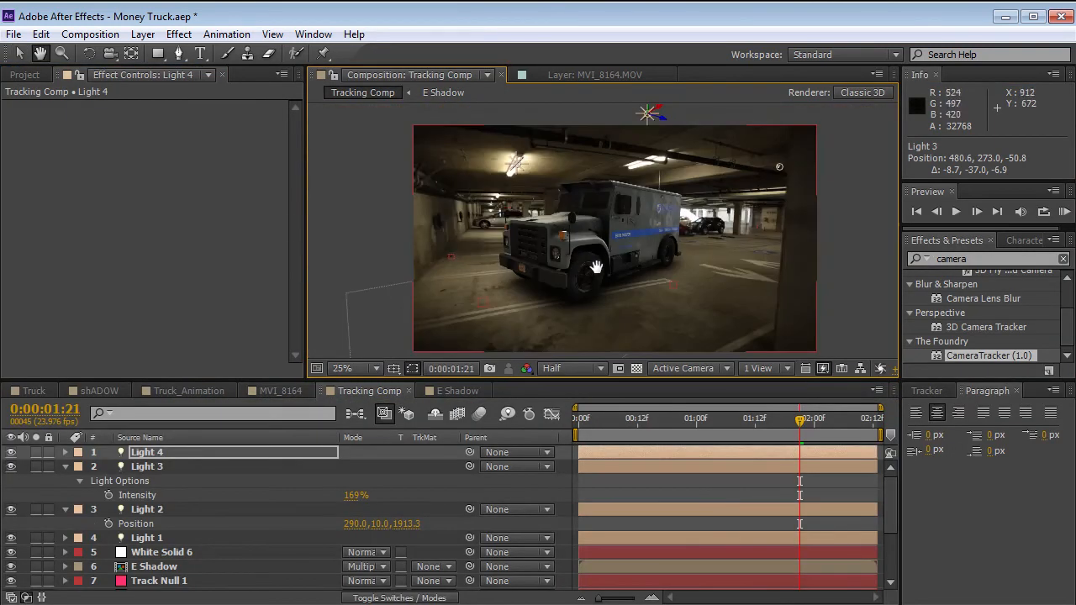
Set Light 1's intensity to 52% and collapse the properties of Light 2 and Light 3.
{"action": "left_click", "coordinate": [155, 539]}
{"action": "key", "text": "t"}
{"action": "left_click_drag", "start_coordinate": [348, 571], "coordinate": [371, 565]}
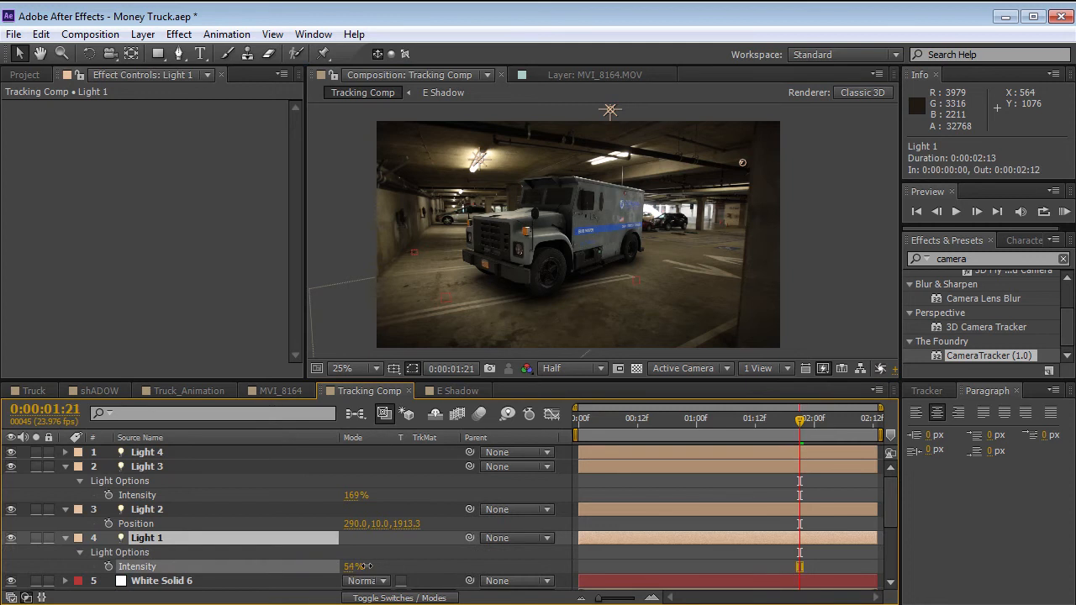
{"action": "left_click", "coordinate": [66, 467]}
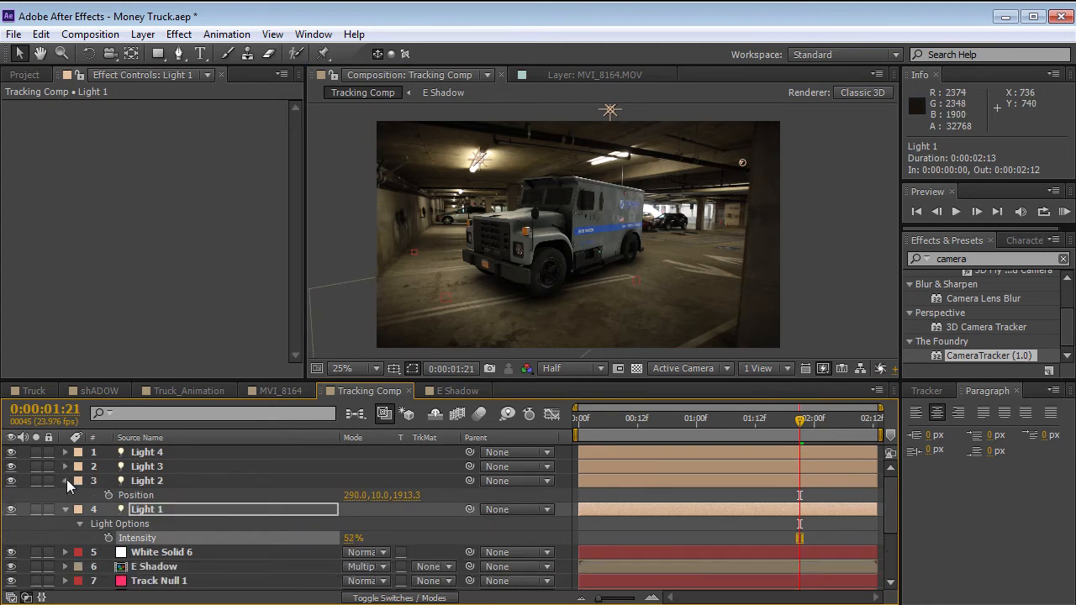
{"action": "left_click", "coordinate": [66, 480]}
Apply Curves to White Solid 6 and lift the midtones of its Red channel.
{"action": "left_click", "coordinate": [156, 540]}
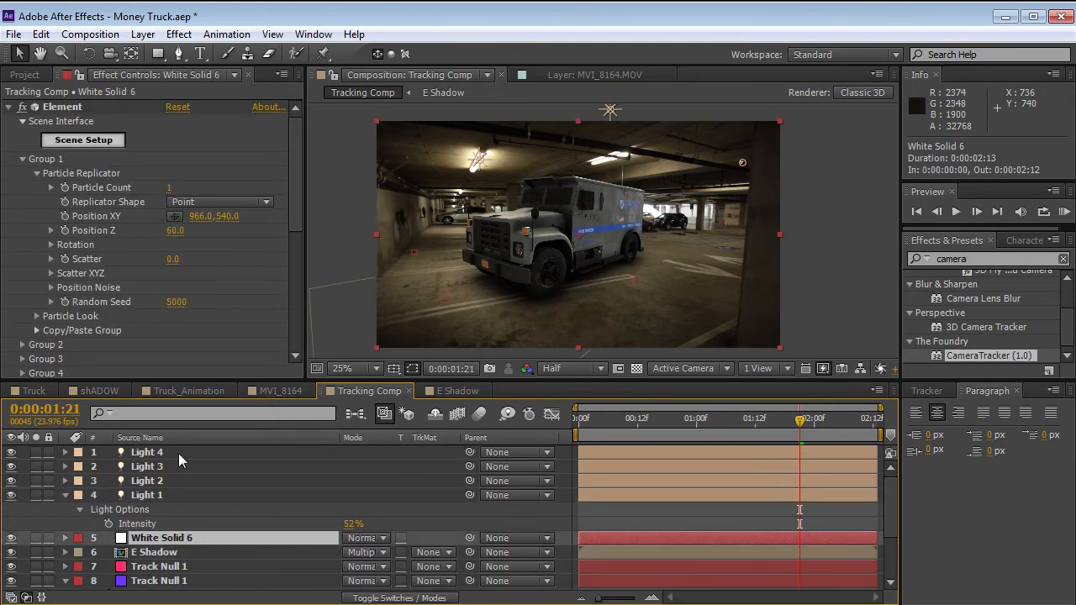
{"action": "left_click", "coordinate": [9, 107]}
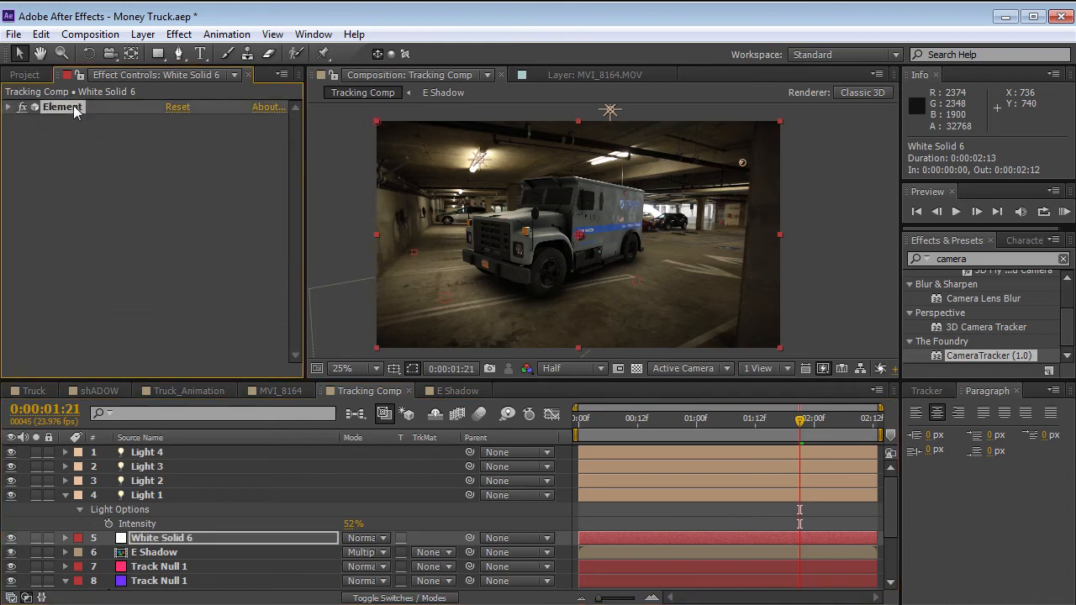
{"action": "left_click", "coordinate": [178, 33]}
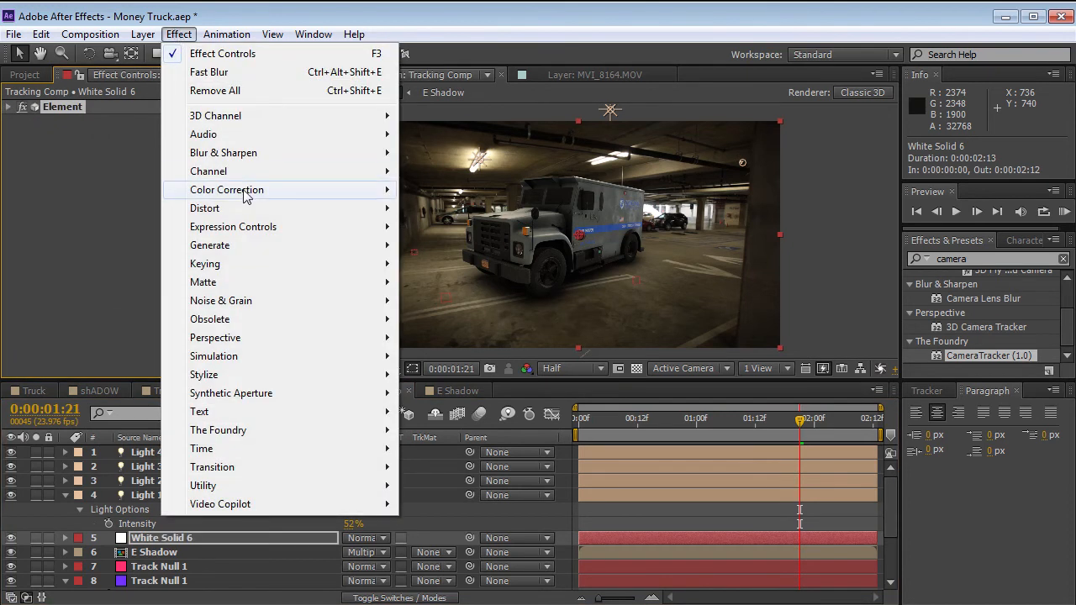
{"action": "mouse_move", "coordinate": [248, 196]}
{"action": "left_click", "coordinate": [449, 522]}
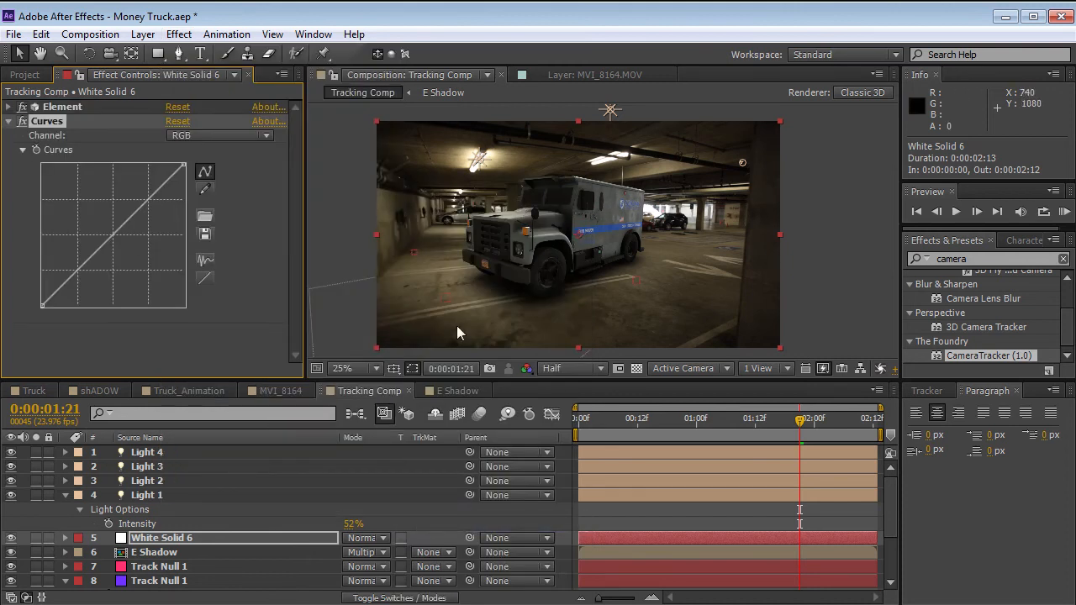
{"action": "left_click", "coordinate": [192, 134]}
{"action": "left_click", "coordinate": [199, 169]}
{"action": "mouse_move", "coordinate": [110, 237]}
{"action": "left_mouse_down"}
{"action": "mouse_move", "coordinate": [102, 225]}
{"action": "mouse_move", "coordinate": [105, 238]}
{"action": "left_mouse_up"}
Nudge the midpoint of the Blue curve slightly and reduce the midtone boost in the Red channel.
{"action": "left_click", "coordinate": [214, 135]}
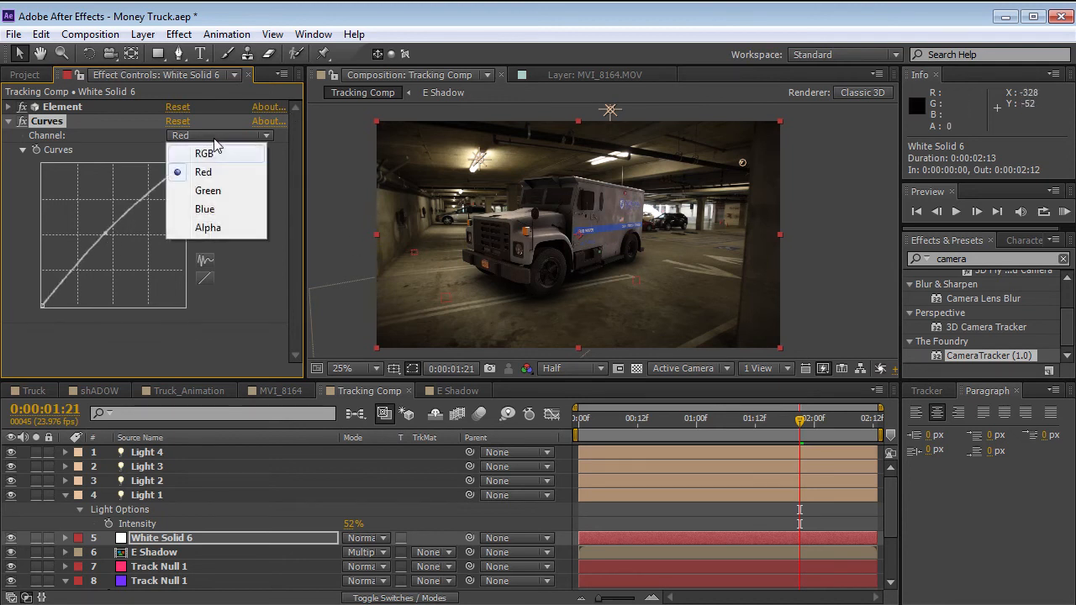
{"action": "left_click", "coordinate": [206, 209]}
{"action": "mouse_move", "coordinate": [111, 238]}
{"action": "left_mouse_down"}
{"action": "mouse_move", "coordinate": [116, 246]}
{"action": "mouse_move", "coordinate": [109, 239]}
{"action": "left_mouse_up"}
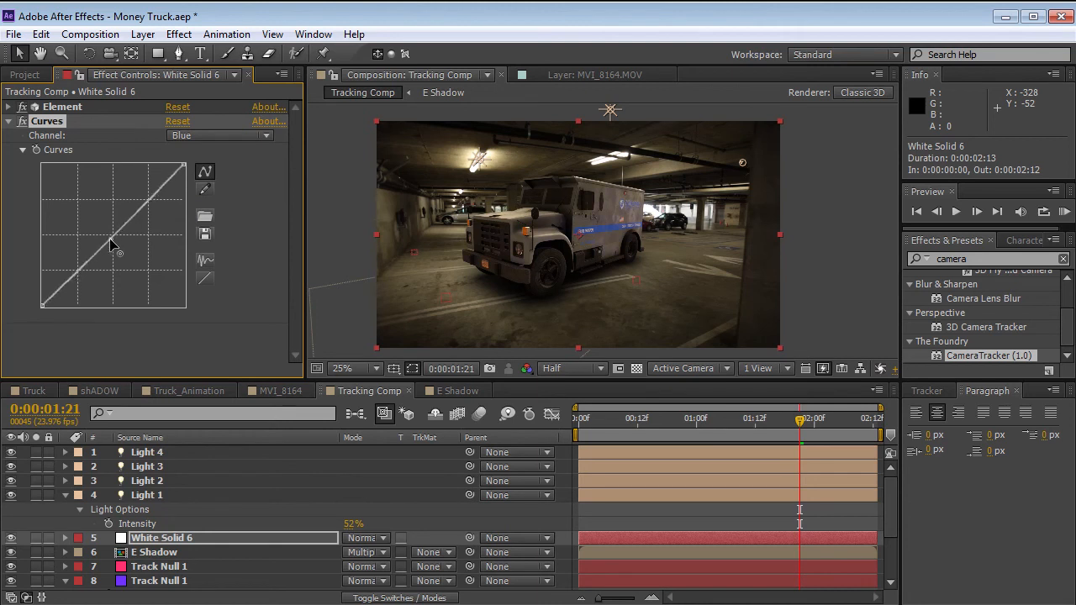
{"action": "left_click", "coordinate": [219, 135]}
{"action": "left_click", "coordinate": [206, 173]}
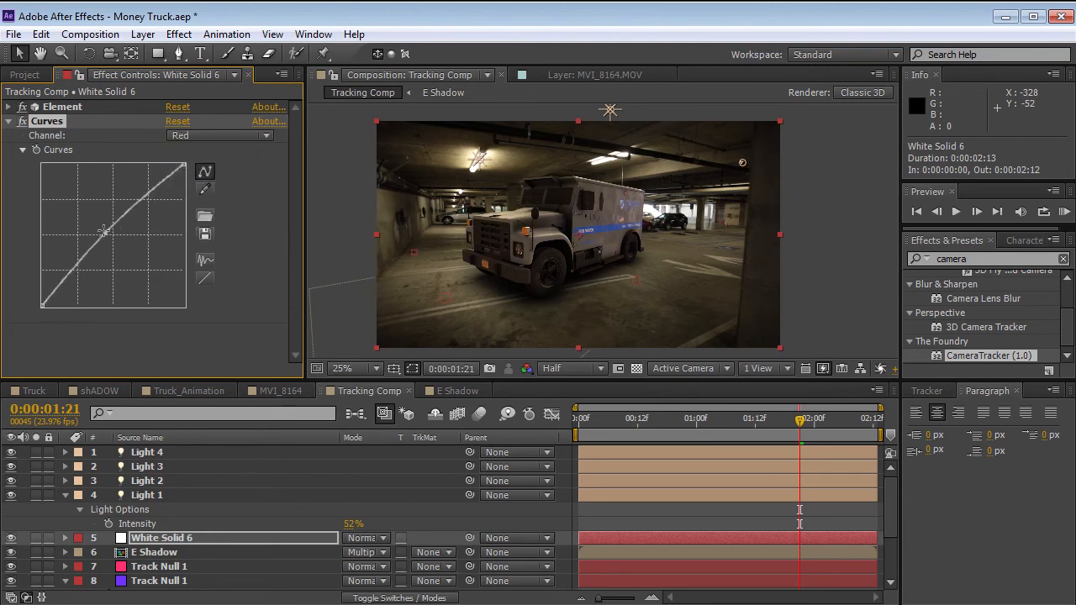
{"action": "left_click_drag", "start_coordinate": [105, 237], "coordinate": [110, 237]}
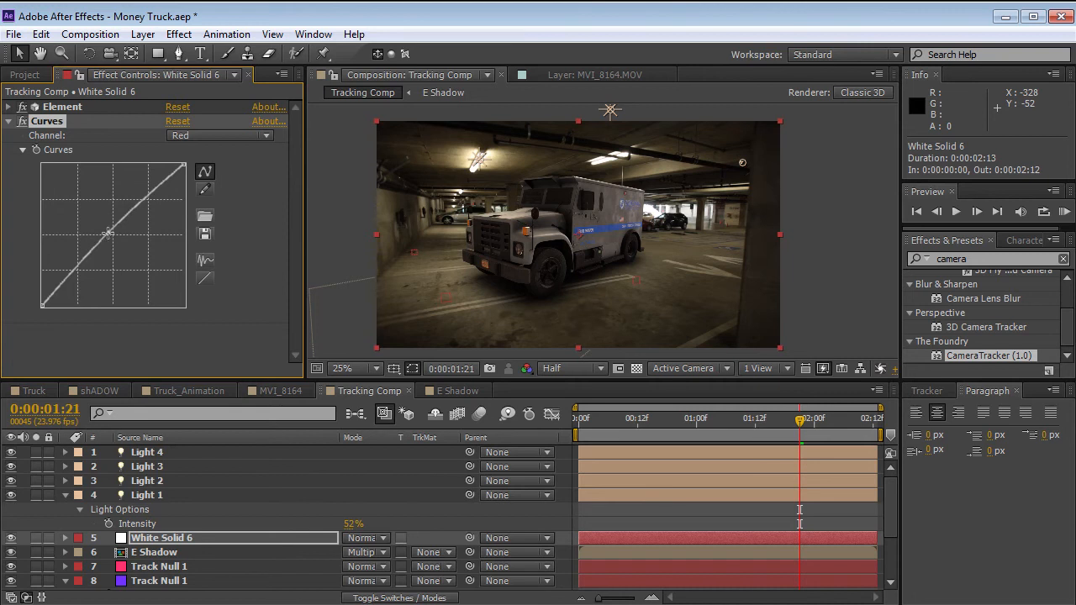
Go to 0:00:02:05, apply Hue/Saturation to White Solid 6 and reorder it ahead of Curves.
{"action": "left_click_drag", "start_coordinate": [794, 425], "coordinate": [838, 425]}
{"action": "scroll", "coordinate": [642, 274], "scroll_direction": "up", "scroll_amount": 2}
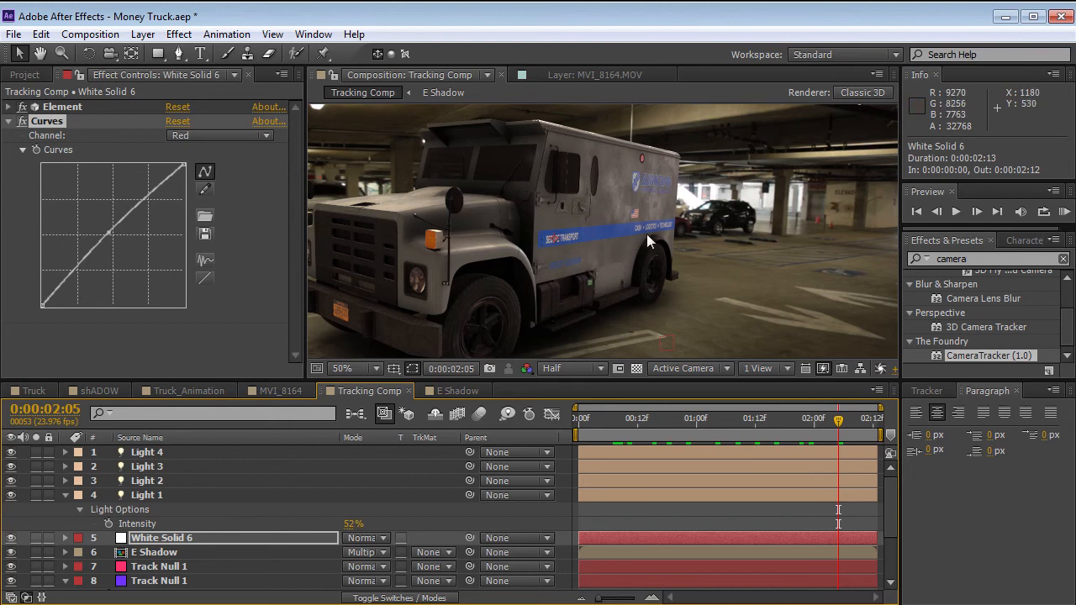
{"action": "left_click", "coordinate": [178, 34]}
{"action": "mouse_move", "coordinate": [246, 195]}
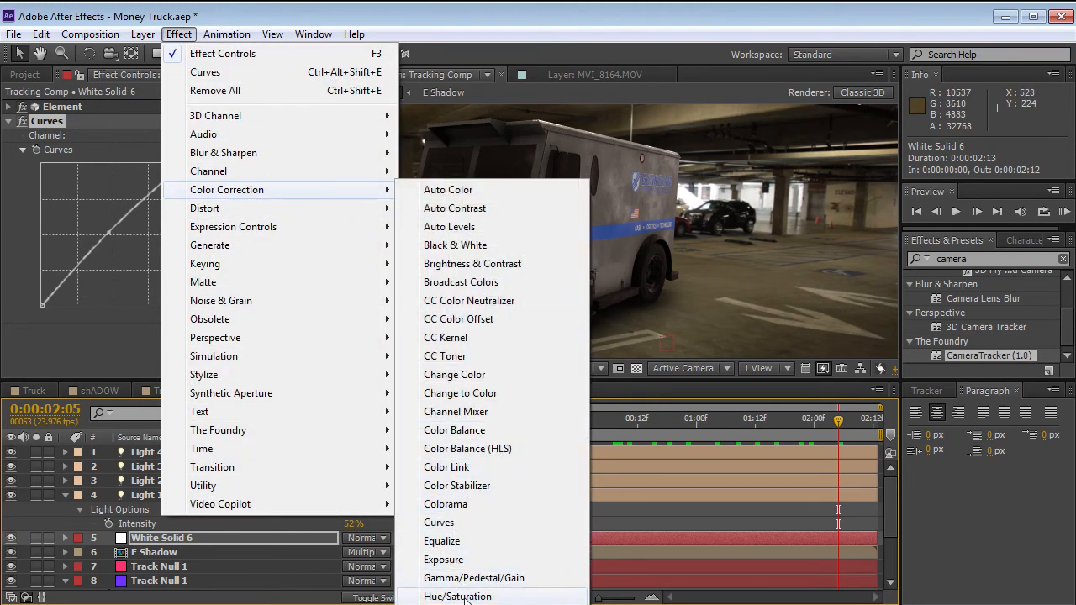
{"action": "left_click", "coordinate": [465, 597]}
{"action": "scroll", "coordinate": [46, 180], "scroll_direction": "up", "scroll_amount": 4}
{"action": "scroll", "coordinate": [46, 181], "scroll_direction": "up", "scroll_amount": 1}
{"action": "left_click", "coordinate": [10, 122]}
{"action": "left_click_drag", "start_coordinate": [53, 136], "coordinate": [40, 115]}
Mute the truck's blue markings by setting the Blues range to -68 saturation and -73 lightness in Hue/Saturation.
{"action": "left_click", "coordinate": [202, 136]}
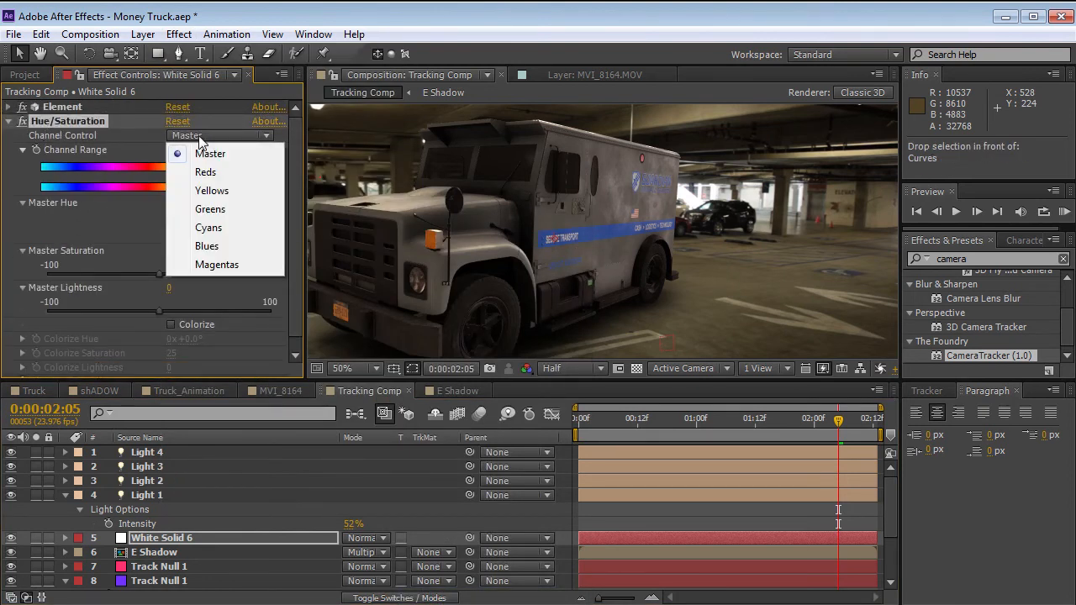
{"action": "left_click", "coordinate": [208, 246]}
{"action": "left_click_drag", "start_coordinate": [158, 274], "coordinate": [80, 274]}
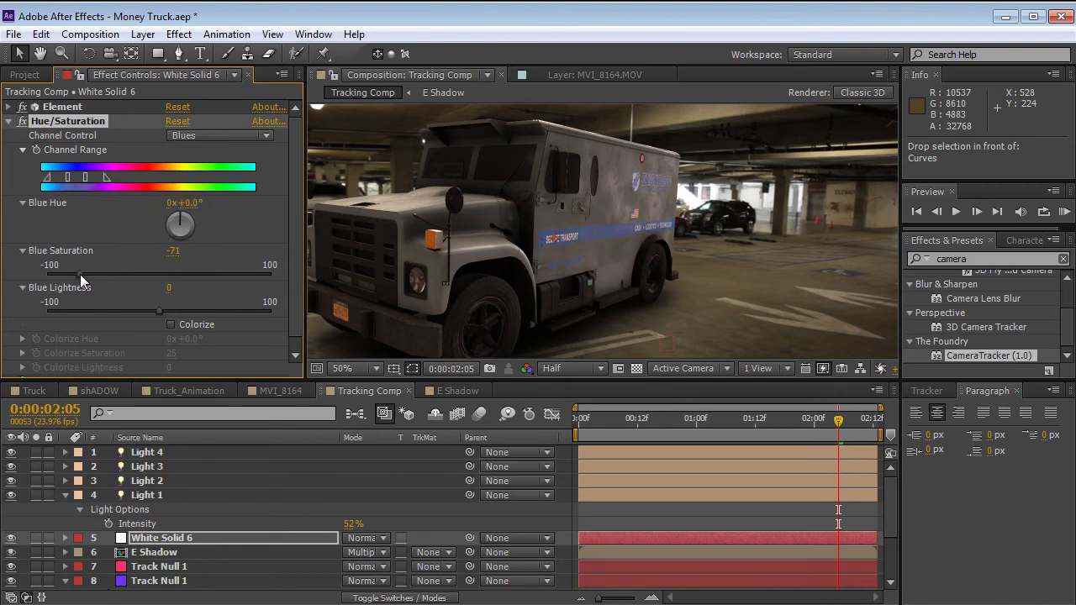
{"action": "left_click_drag", "start_coordinate": [159, 311], "coordinate": [78, 311]}
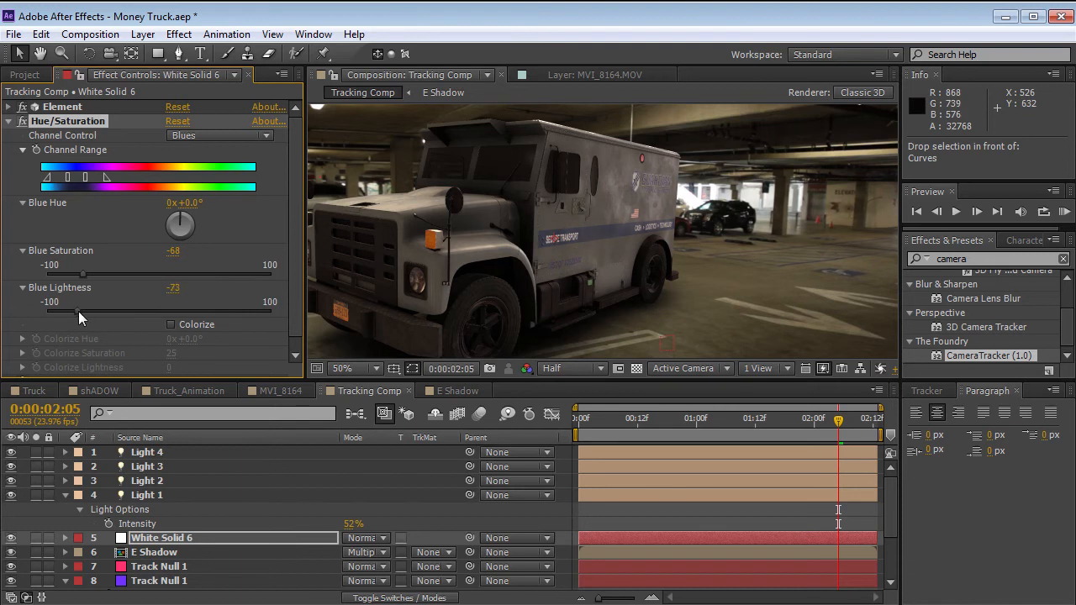
{"action": "scroll", "coordinate": [599, 282], "scroll_direction": "down", "scroll_amount": 2}
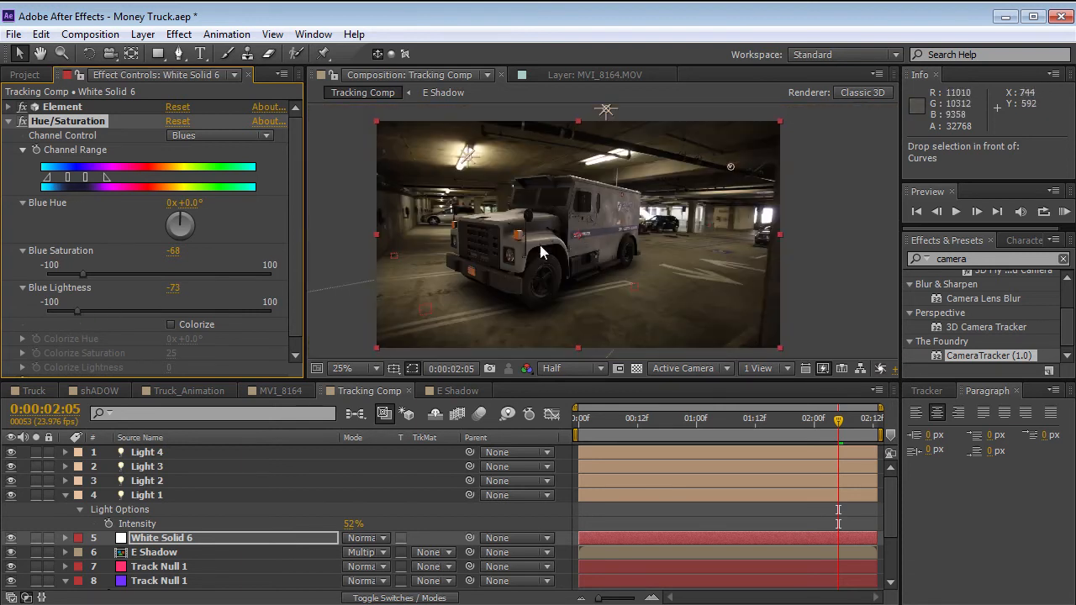
{"action": "left_click", "coordinate": [11, 122]}
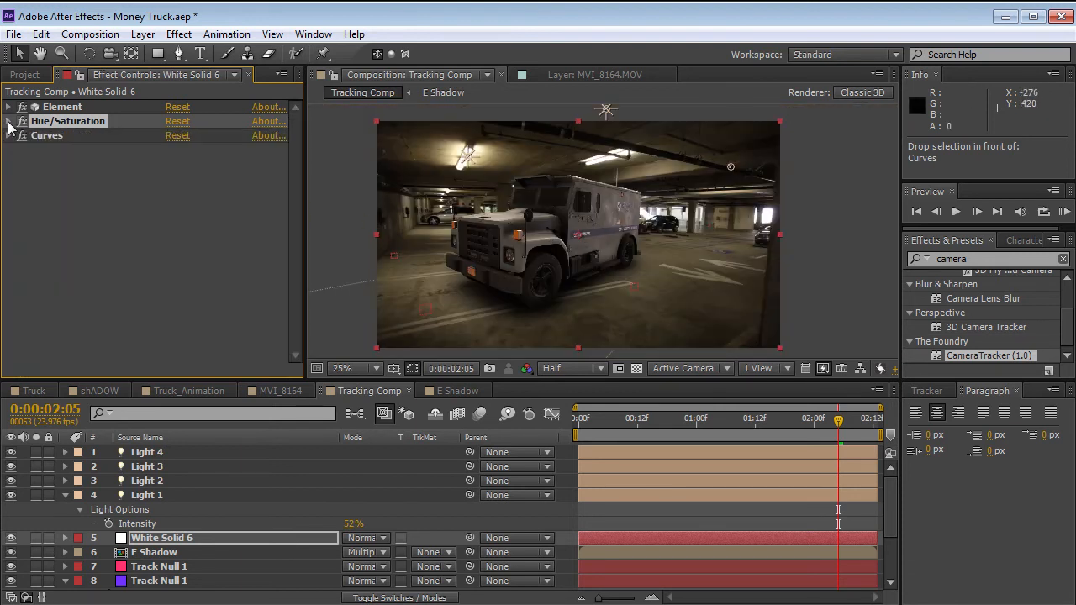
Lower the midtones of the Blue channel in Curves and check the truck's warmer color at 0:00:02:09.
{"action": "left_click", "coordinate": [9, 137]}
{"action": "left_click", "coordinate": [47, 136]}
{"action": "left_click", "coordinate": [210, 154]}
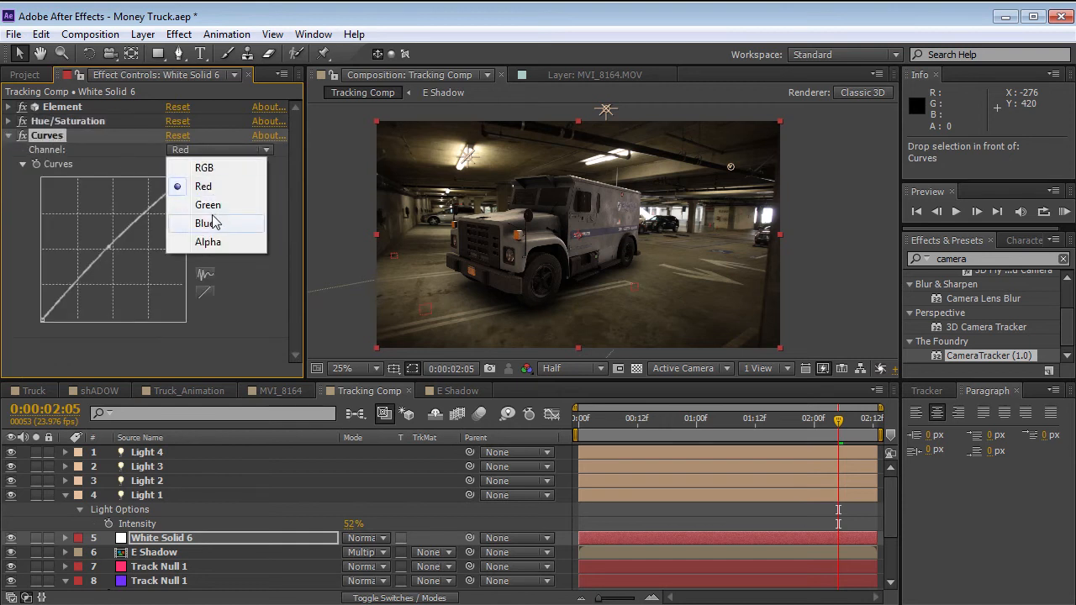
{"action": "left_click", "coordinate": [183, 222]}
{"action": "left_click_drag", "start_coordinate": [110, 251], "coordinate": [116, 257]}
{"action": "left_click", "coordinate": [796, 513]}
{"action": "left_click_drag", "start_coordinate": [838, 420], "coordinate": [859, 431]}
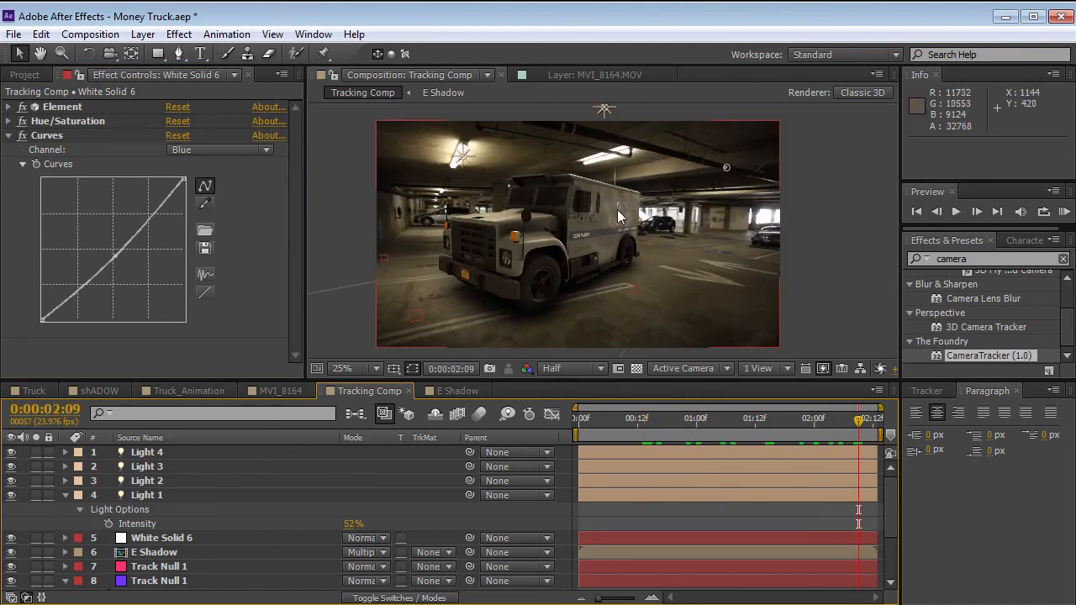
{"action": "scroll", "coordinate": [615, 273], "scroll_direction": "up", "scroll_amount": 2}
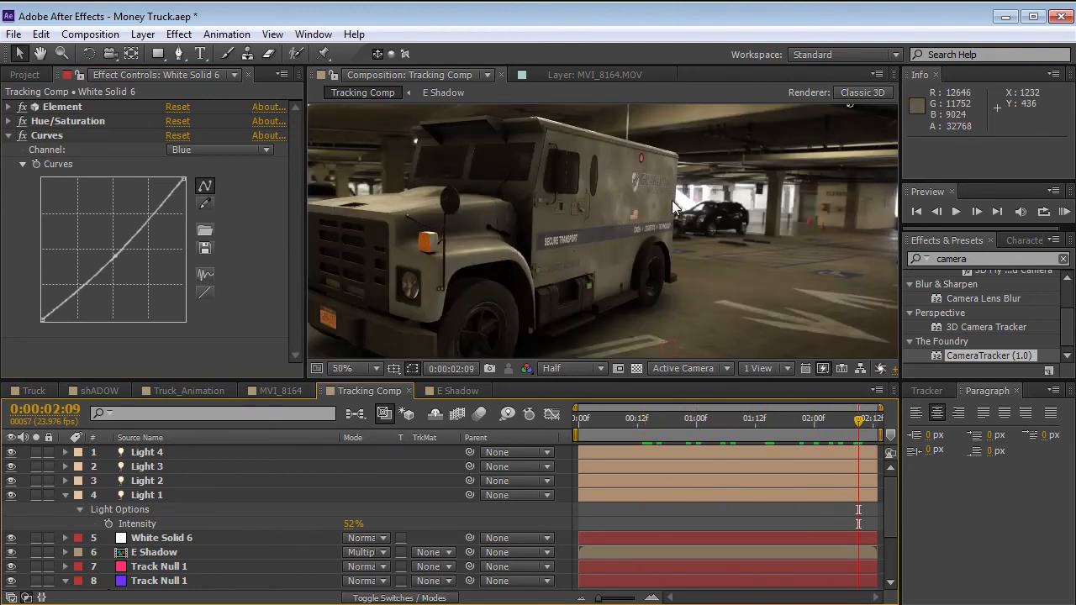
Set Reflect to 2.59 in the Element effect's Multi-Pass Mixer.
{"action": "left_click", "coordinate": [9, 107]}
{"action": "left_click_drag", "start_coordinate": [294, 174], "coordinate": [299, 297]}
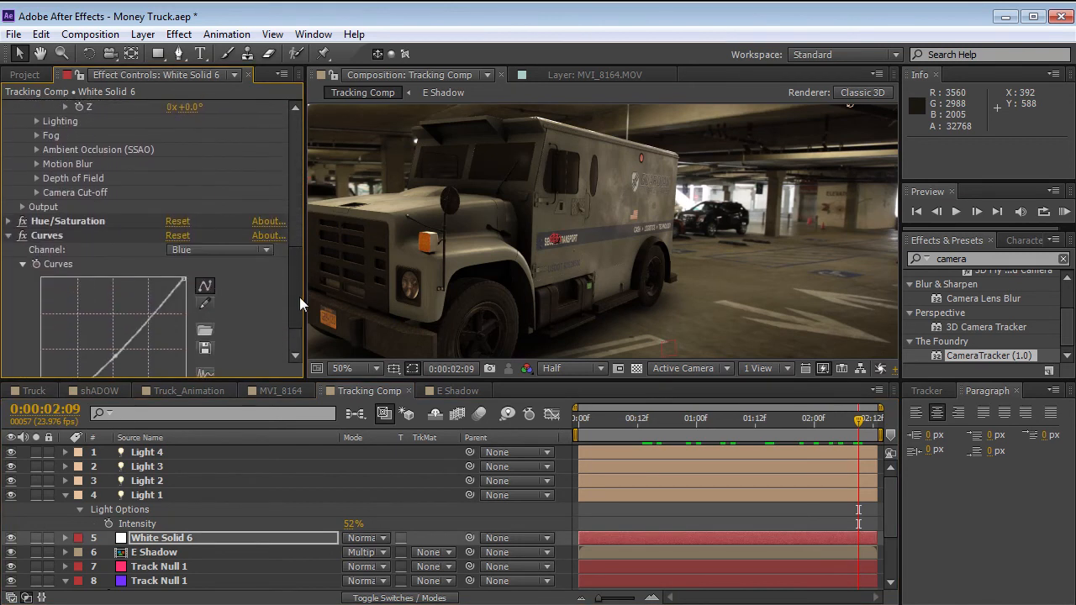
{"action": "left_click", "coordinate": [23, 207]}
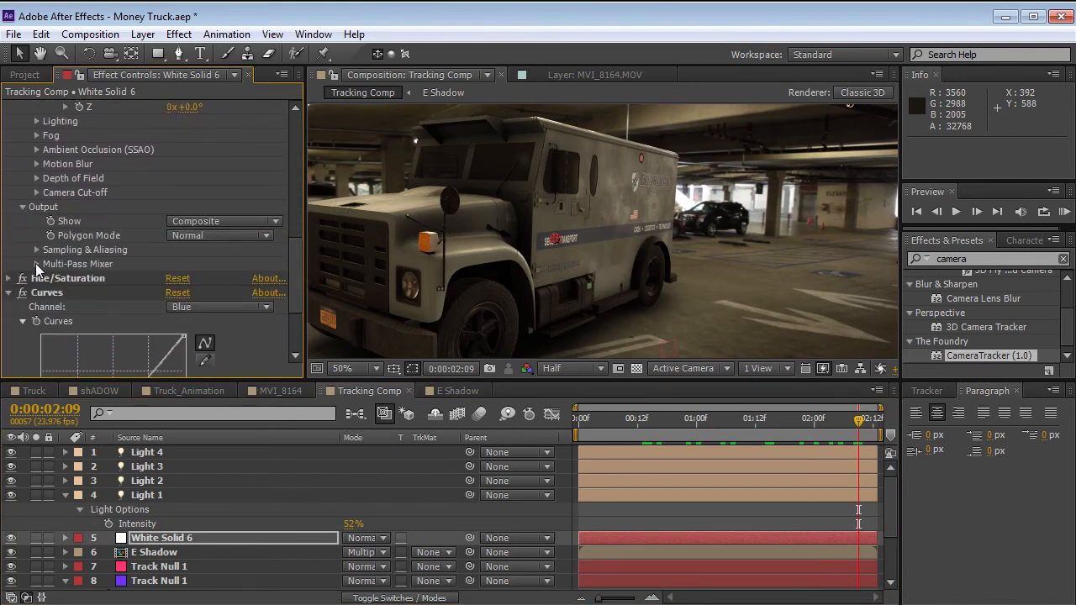
{"action": "left_click", "coordinate": [36, 264]}
{"action": "left_click_drag", "start_coordinate": [175, 292], "coordinate": [303, 311]}
{"action": "key", "text": "ctrl+z"}
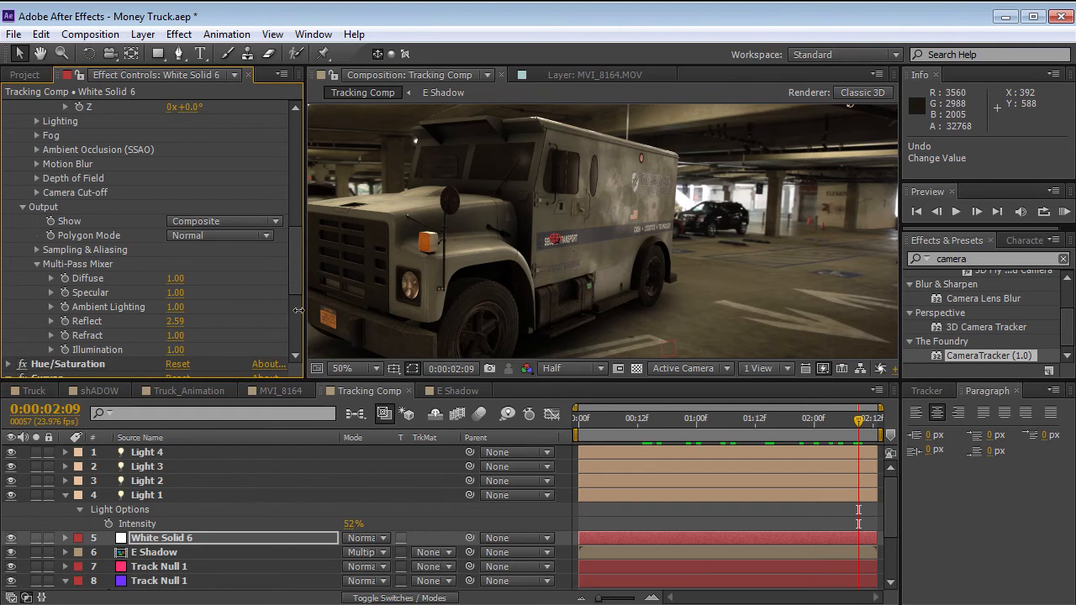
Scrub from 0:00:02:10 back to 0:00:00:13 to check how the truck blends with the footage.
{"action": "scroll", "coordinate": [542, 214], "scroll_direction": "down", "scroll_amount": 1}
{"action": "key", "text": "space"}
{"action": "left_click_drag", "start_coordinate": [546, 269], "coordinate": [557, 261]}
{"action": "mouse_move", "coordinate": [858, 420]}
{"action": "left_mouse_down"}
{"action": "mouse_move", "coordinate": [689, 420]}
{"action": "mouse_move", "coordinate": [863, 420]}
{"action": "left_mouse_up"}
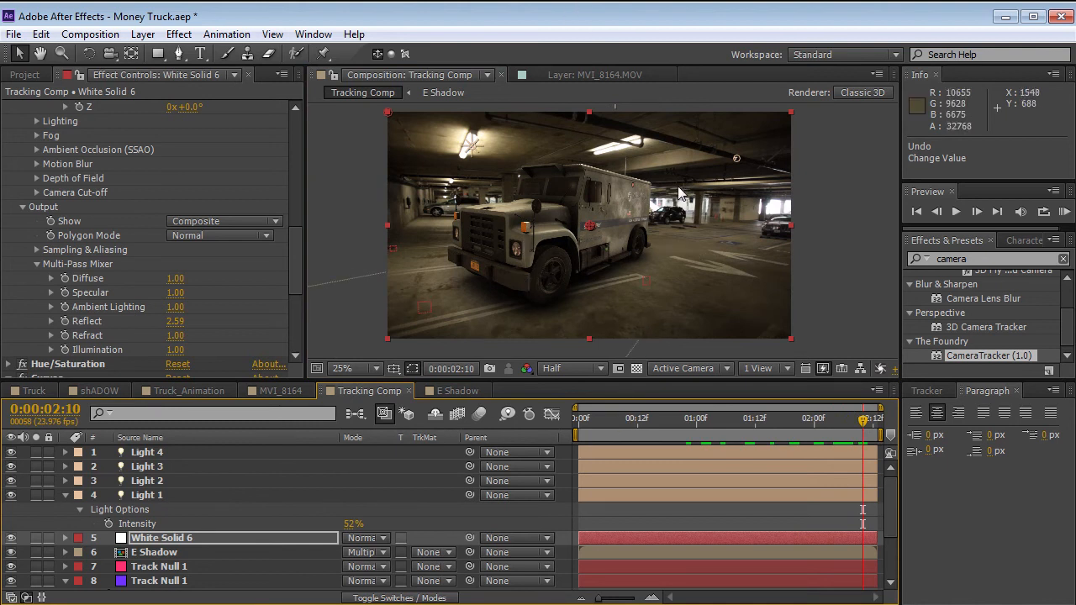
{"action": "left_click_drag", "start_coordinate": [863, 420], "coordinate": [646, 450]}
{"action": "key", "text": "Page_Up"}
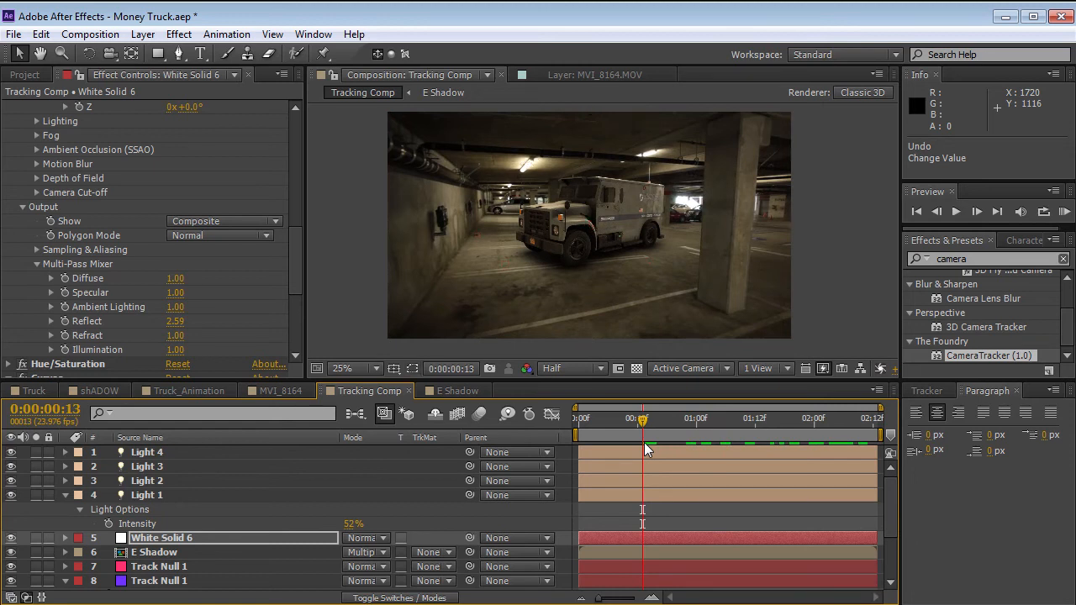
Reveal the Sampling & Aliasing settings in White Solid 6's Element effect, collapsing Render Settings and the Multi-Pass Mixer.
{"action": "left_click_drag", "start_coordinate": [669, 418], "coordinate": [858, 420]}
{"action": "left_click", "coordinate": [154, 552]}
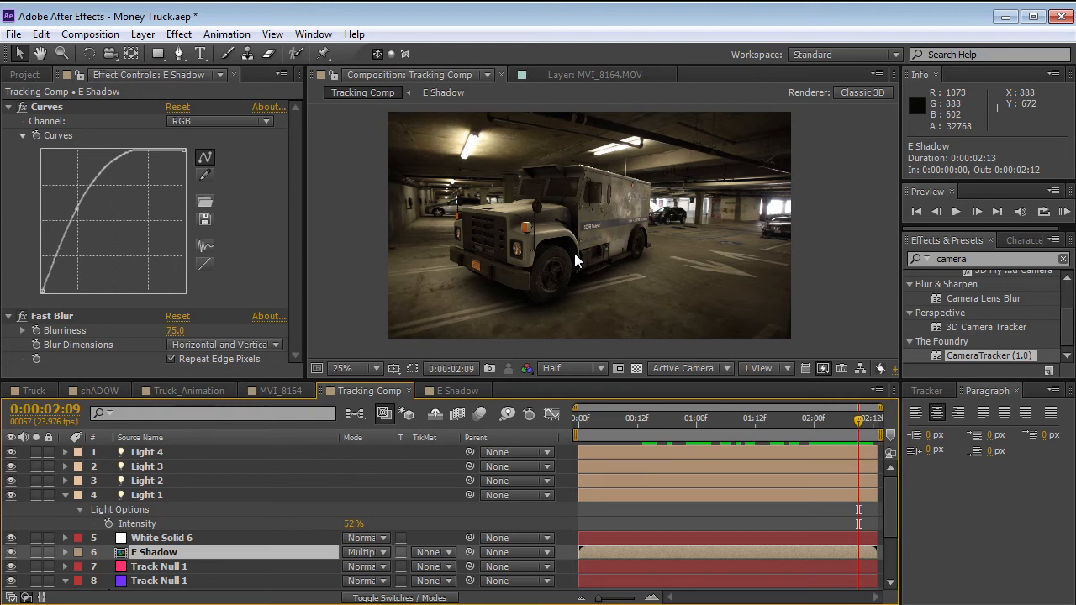
{"action": "left_click", "coordinate": [156, 537]}
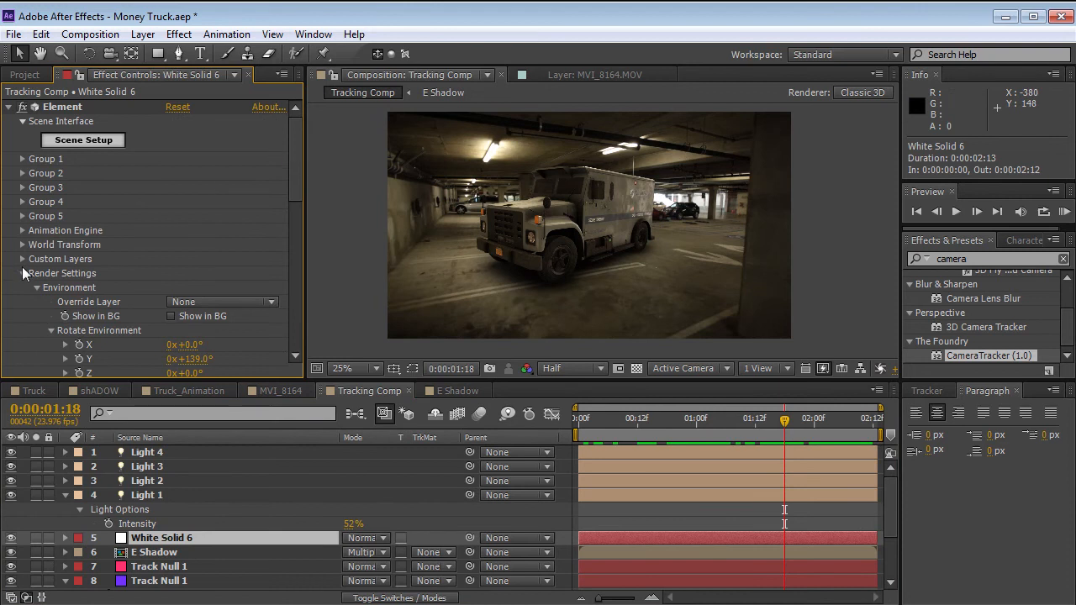
{"action": "left_click", "coordinate": [36, 287]}
{"action": "left_click", "coordinate": [23, 273]}
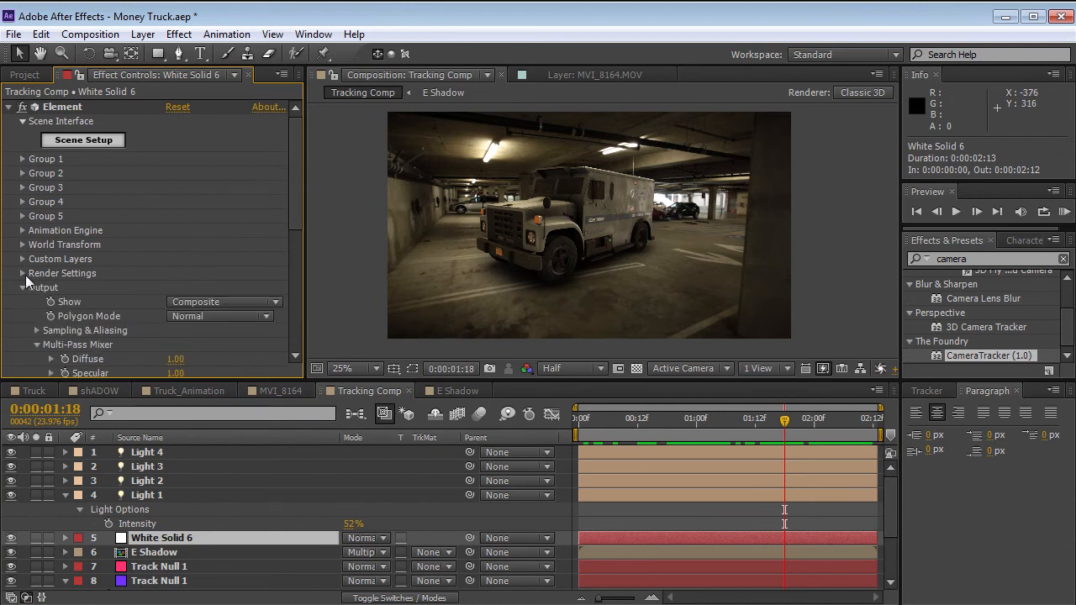
{"action": "left_click", "coordinate": [36, 345]}
{"action": "left_click_drag", "start_coordinate": [290, 210], "coordinate": [291, 241]}
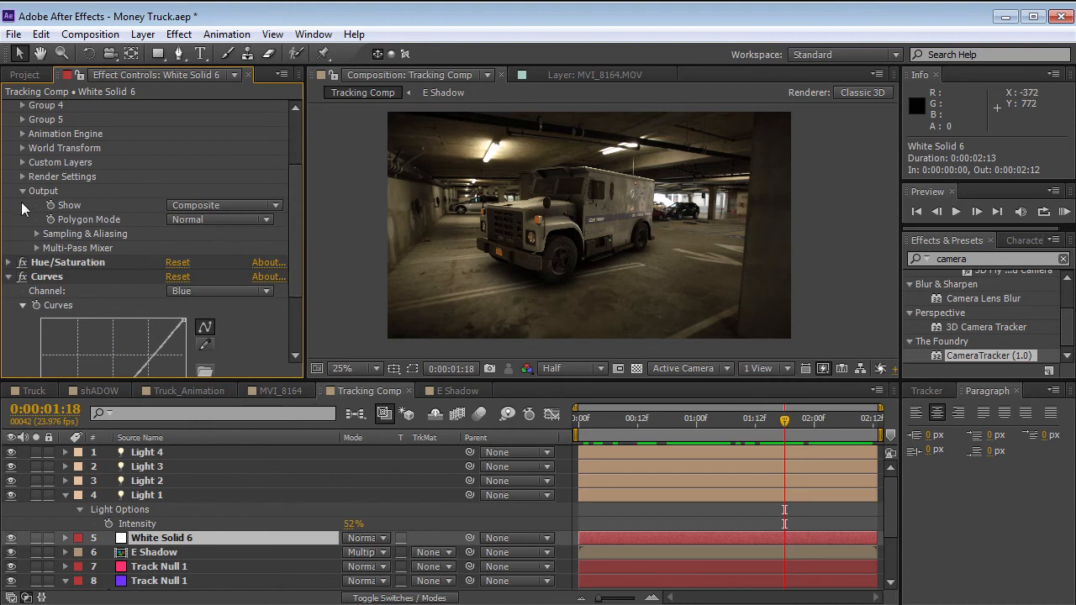
{"action": "left_click", "coordinate": [37, 234]}
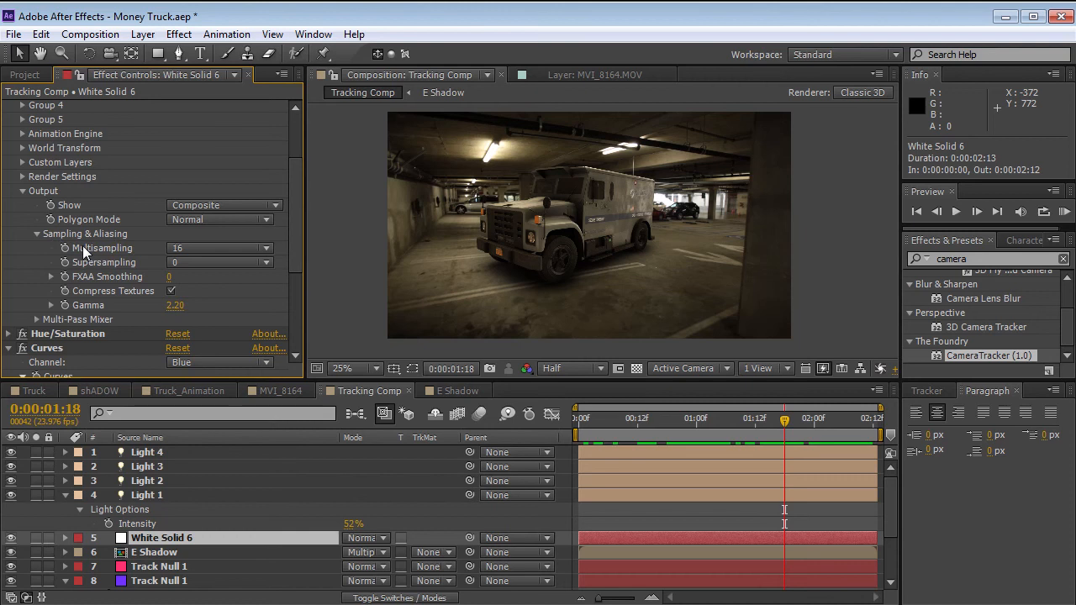
Review the Multisampling options of the Element effect and choose 16.
{"action": "left_click", "coordinate": [194, 248]}
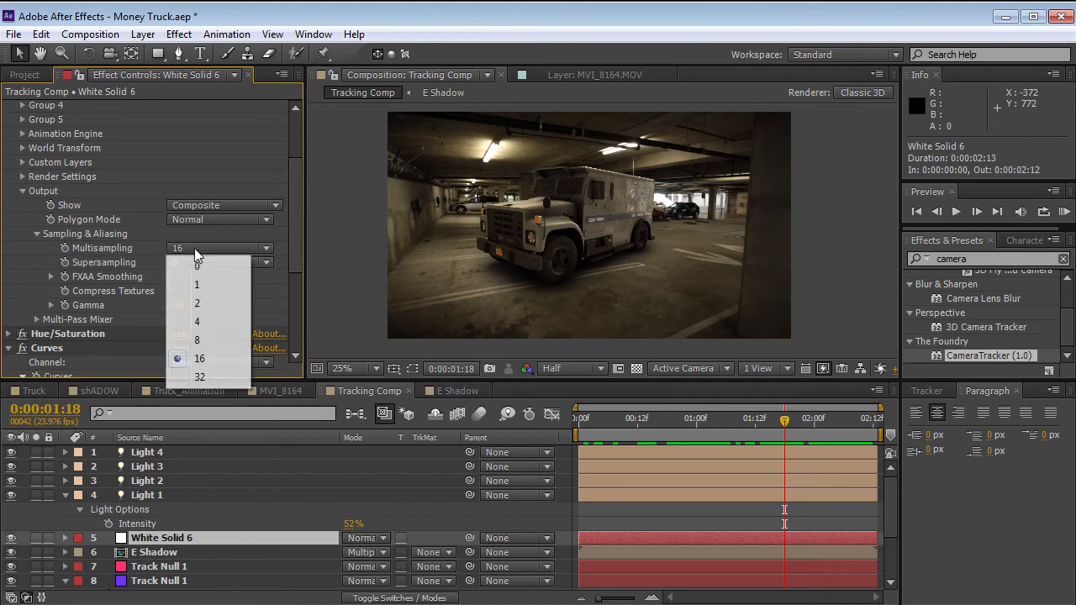
{"action": "left_click", "coordinate": [206, 358]}
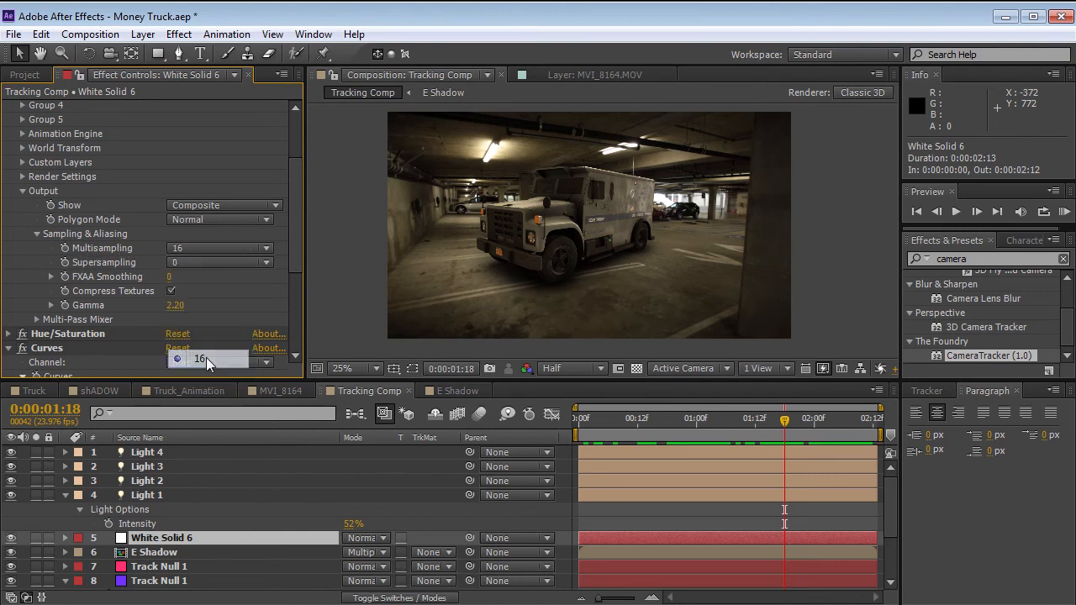
{"action": "left_click", "coordinate": [173, 250]}
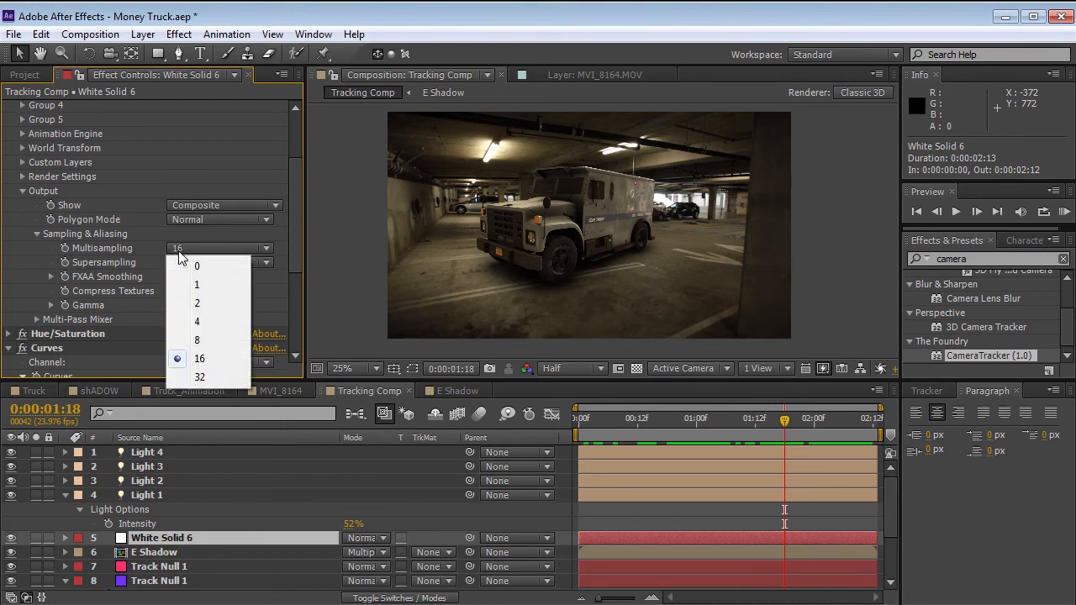
{"action": "left_click", "coordinate": [201, 358]}
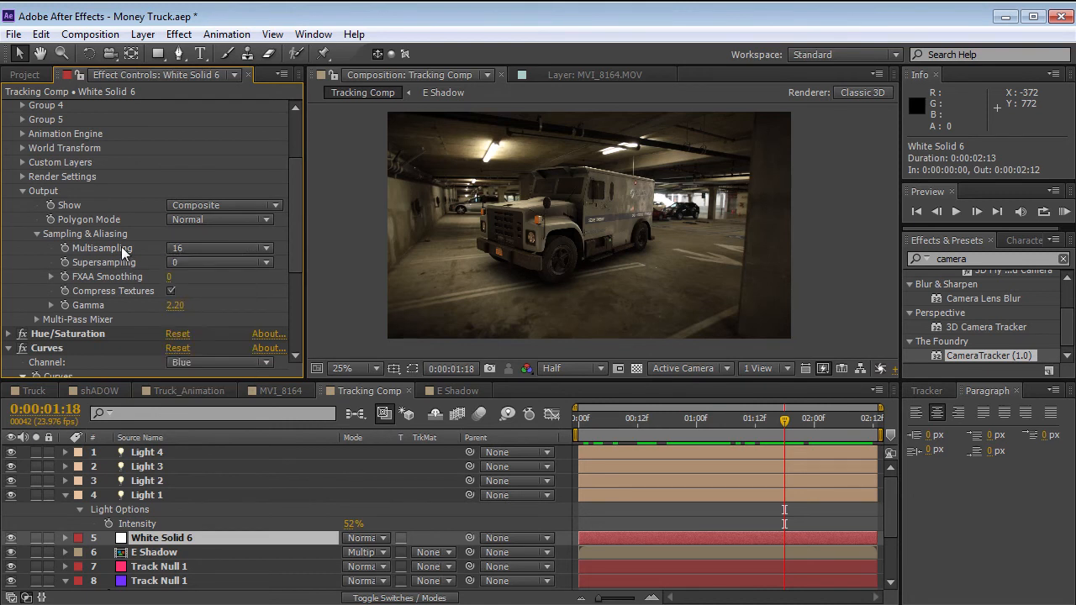
Switch the composition preview to Full resolution and examine the truck's cab and window edges up close at 0:00:01:19.
{"action": "scroll", "coordinate": [499, 229], "scroll_direction": "up", "scroll_amount": 2}
{"action": "left_click_drag", "start_coordinate": [553, 225], "coordinate": [579, 281]}
{"action": "scroll", "coordinate": [567, 294], "scroll_direction": "up", "scroll_amount": 1}
{"action": "scroll", "coordinate": [578, 269], "scroll_direction": "up", "scroll_amount": 1}
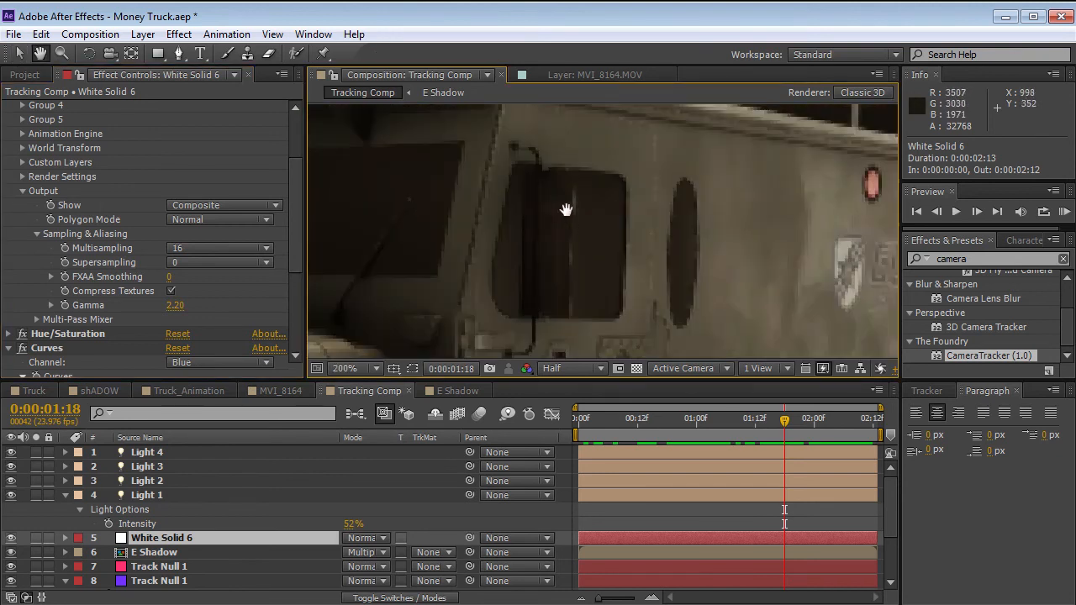
{"action": "left_click_drag", "start_coordinate": [566, 206], "coordinate": [569, 351]}
{"action": "scroll", "coordinate": [577, 252], "scroll_direction": "down", "scroll_amount": 2}
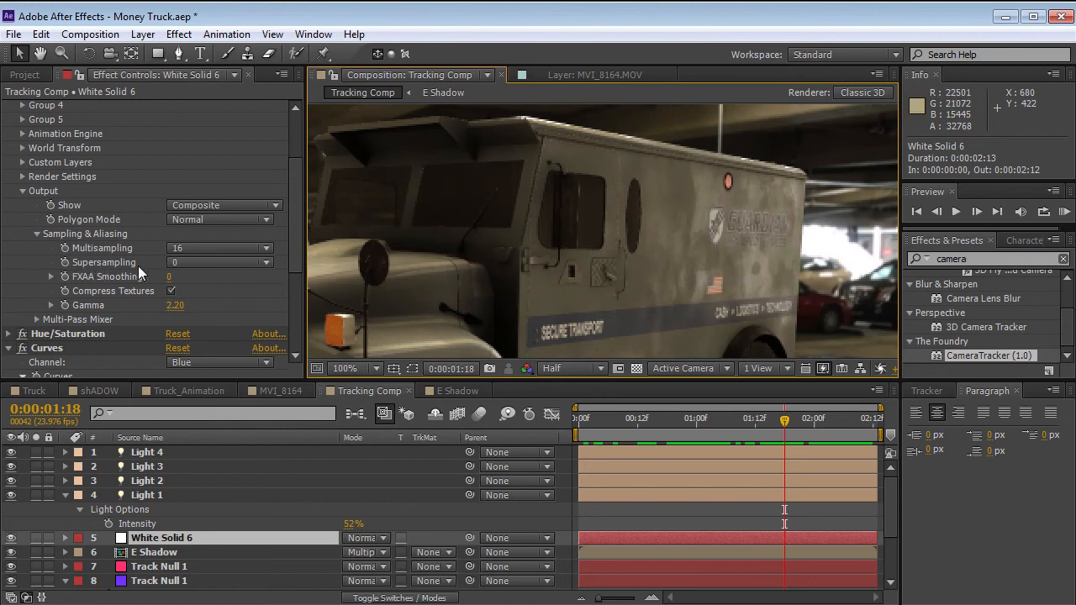
{"action": "key", "text": "Page_Down"}
{"action": "scroll", "coordinate": [546, 274], "scroll_direction": "up", "scroll_amount": 2}
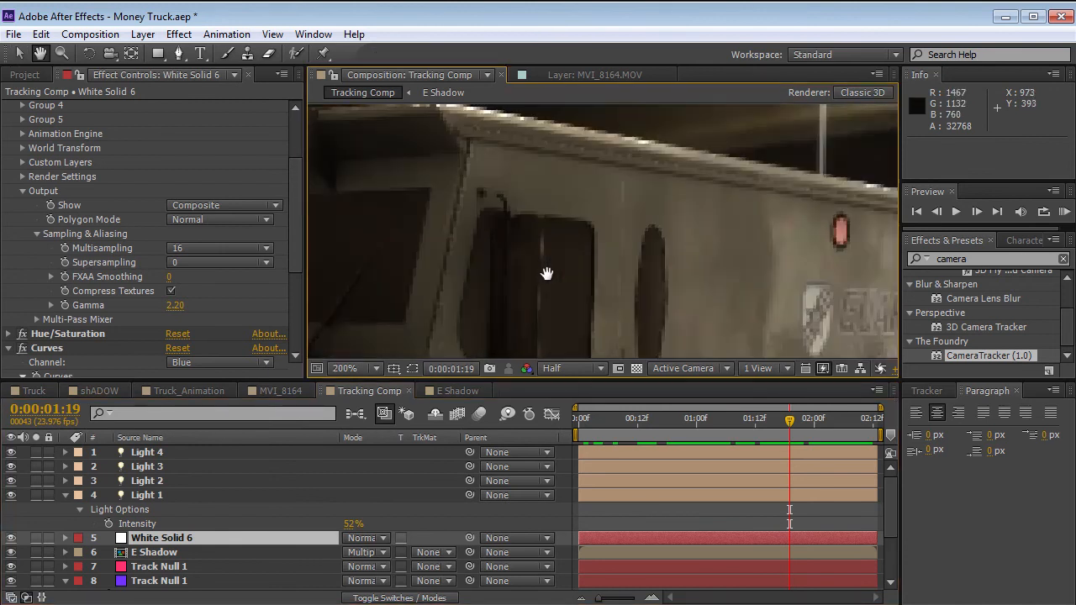
{"action": "scroll", "coordinate": [563, 252], "scroll_direction": "down", "scroll_amount": 2}
{"action": "key", "text": "v"}
{"action": "scroll", "coordinate": [583, 218], "scroll_direction": "up", "scroll_amount": 2}
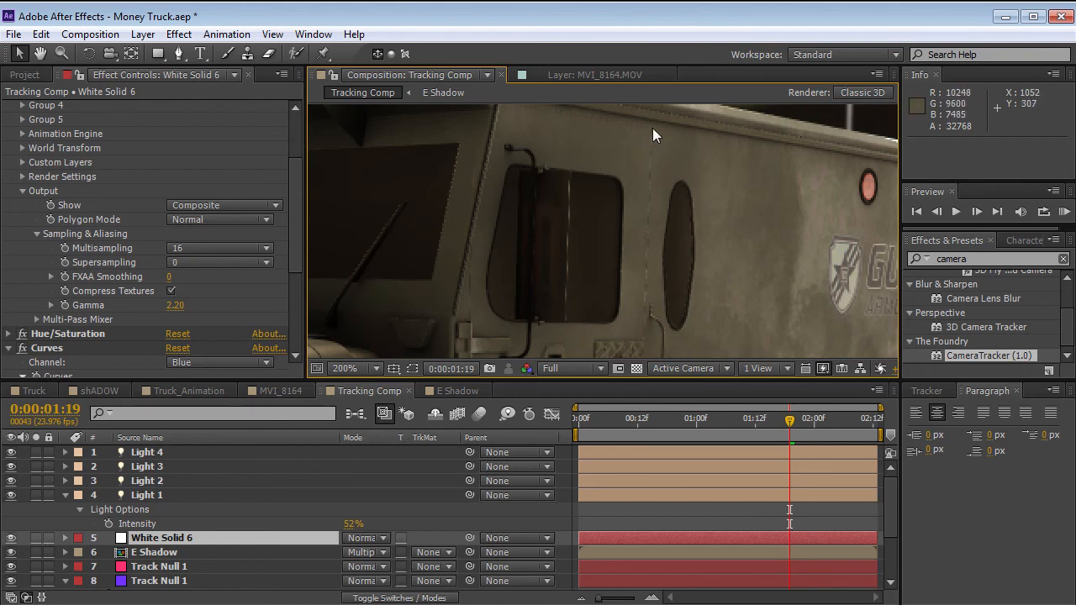
Solo White Solid 6 and examine the truck's window and panel edges at 0:00:01:23.
{"action": "key", "text": "h"}
{"action": "scroll", "coordinate": [572, 266], "scroll_direction": "up", "scroll_amount": 1}
{"action": "left_click_drag", "start_coordinate": [531, 165], "coordinate": [534, 217]}
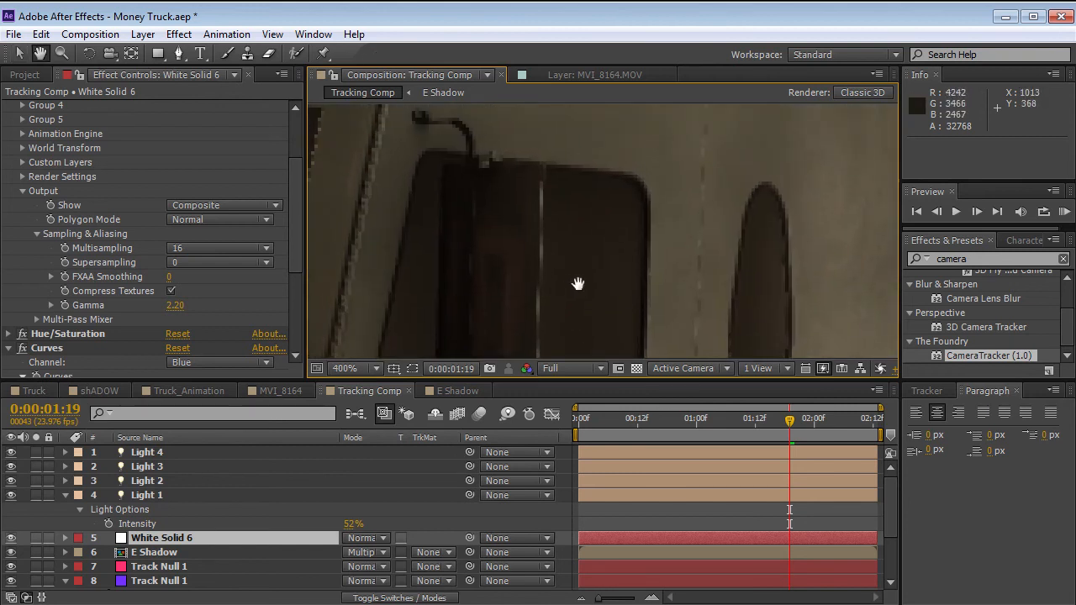
{"action": "left_click_drag", "start_coordinate": [577, 292], "coordinate": [582, 265]}
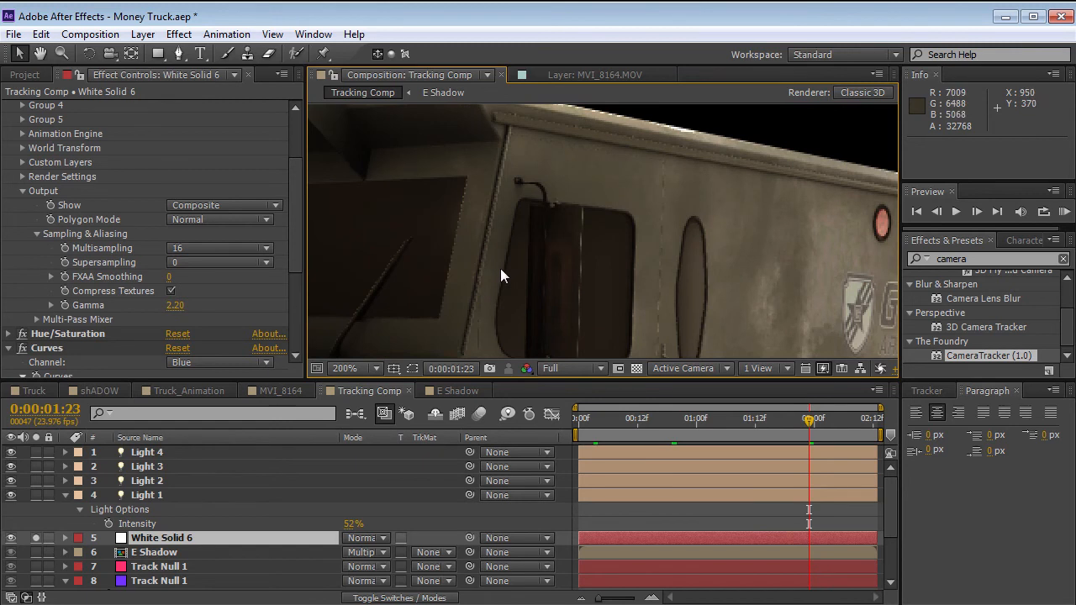
{"action": "key", "text": "h"}
{"action": "left_click_drag", "start_coordinate": [498, 274], "coordinate": [563, 282]}
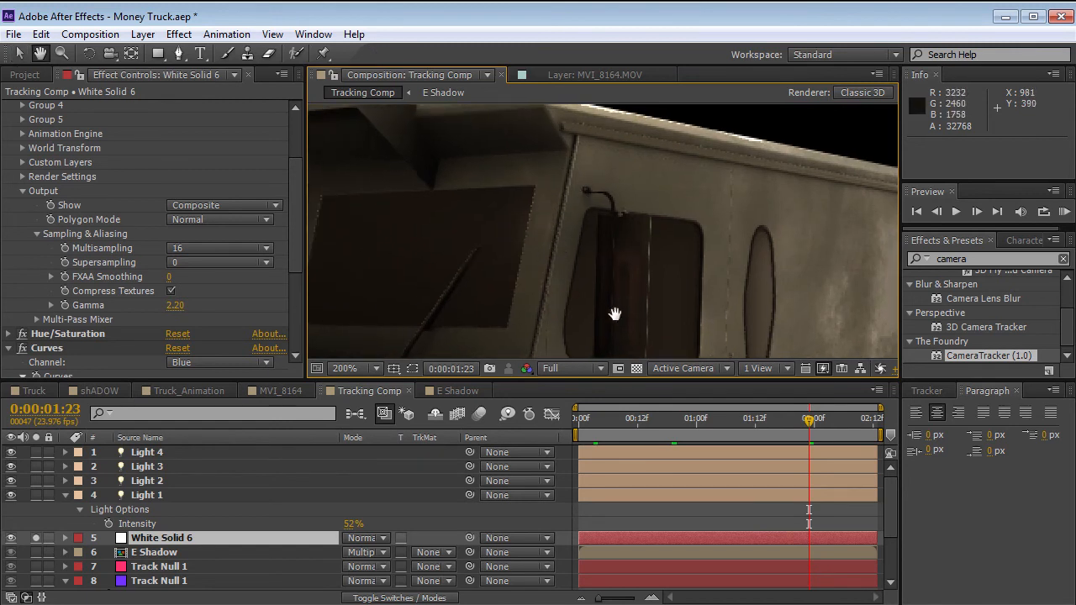
{"action": "left_click_drag", "start_coordinate": [615, 313], "coordinate": [612, 261]}
{"action": "key", "text": "v"}
Set the Element effect's Supersampling to 2 and examine the smoothing around the truck's side window.
{"action": "left_click", "coordinate": [206, 262]}
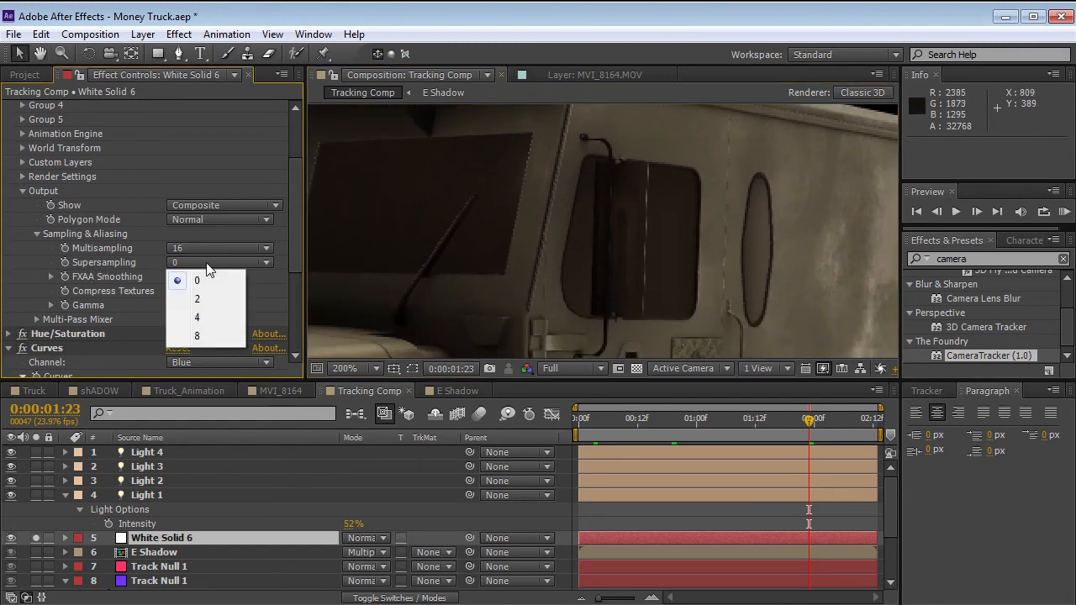
{"action": "left_click", "coordinate": [200, 300]}
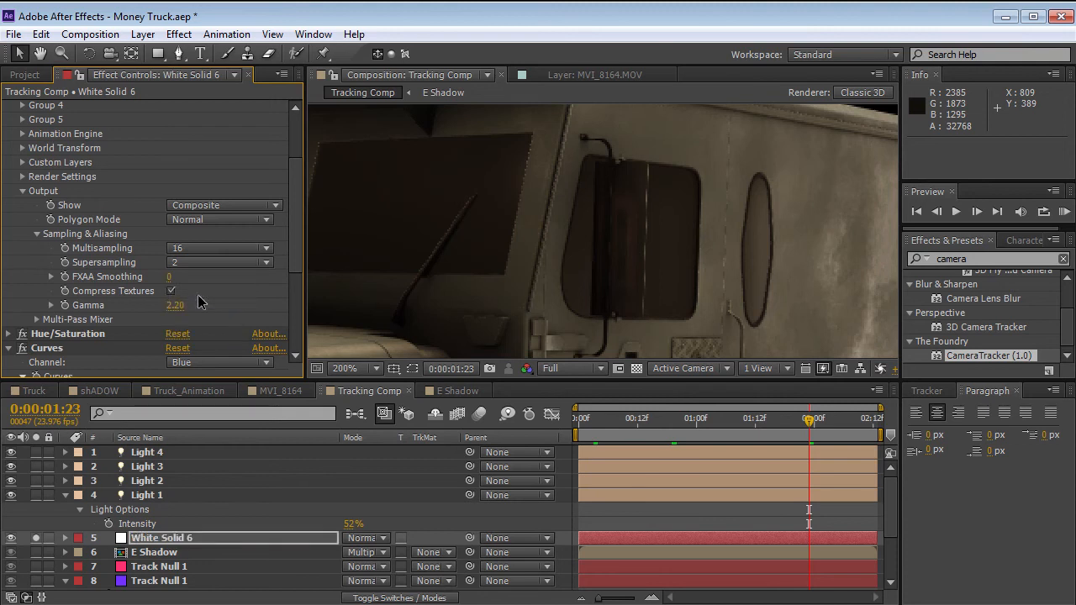
{"action": "key", "text": "h"}
{"action": "left_click_drag", "start_coordinate": [605, 187], "coordinate": [628, 211]}
{"action": "key", "text": "v"}
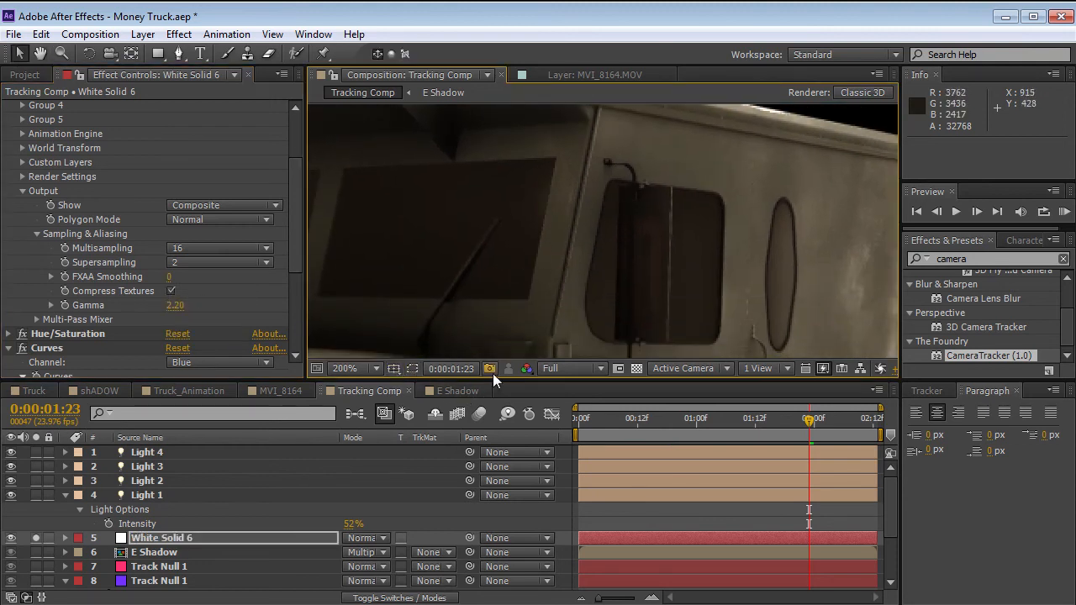
Set Supersampling to 0 and compare the truck's windshield edges up close.
{"action": "left_click", "coordinate": [198, 262]}
{"action": "left_click", "coordinate": [208, 282]}
{"action": "scroll", "coordinate": [597, 247], "scroll_direction": "up", "scroll_amount": 2}
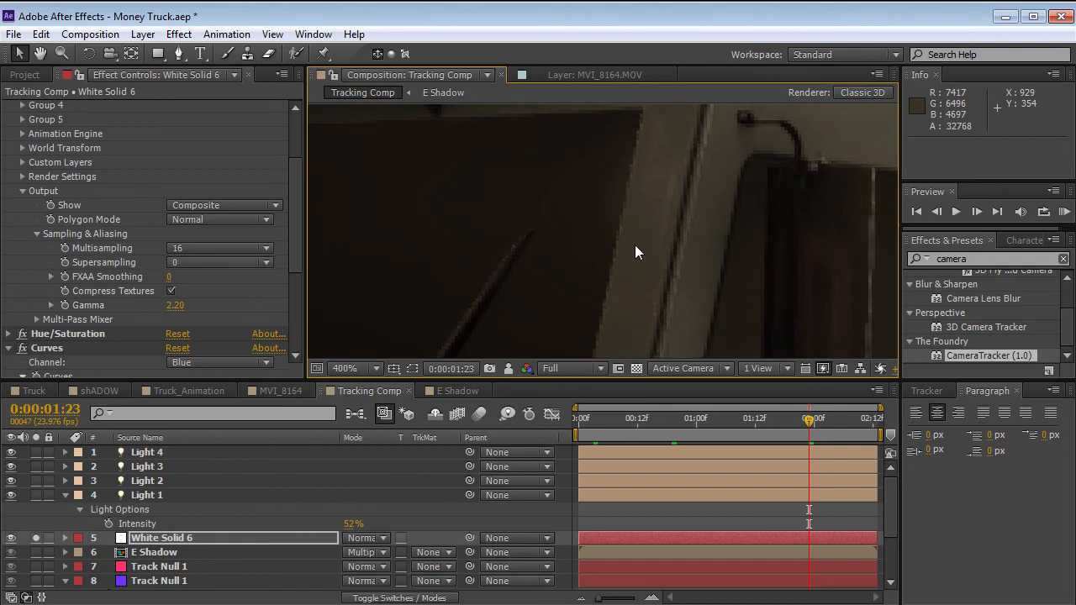
{"action": "scroll", "coordinate": [640, 227], "scroll_direction": "down", "scroll_amount": 2}
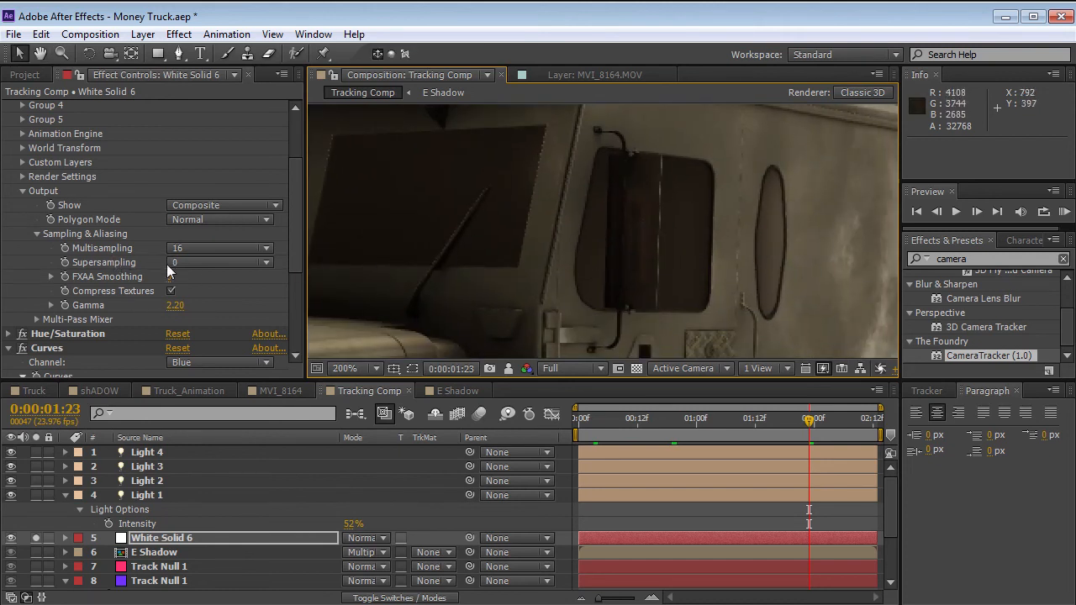
Switch Supersampling to 2 and check the truck's edges at 0:00:02:05 and 0:00:01:08.
{"action": "left_click", "coordinate": [214, 264]}
{"action": "left_click", "coordinate": [202, 301]}
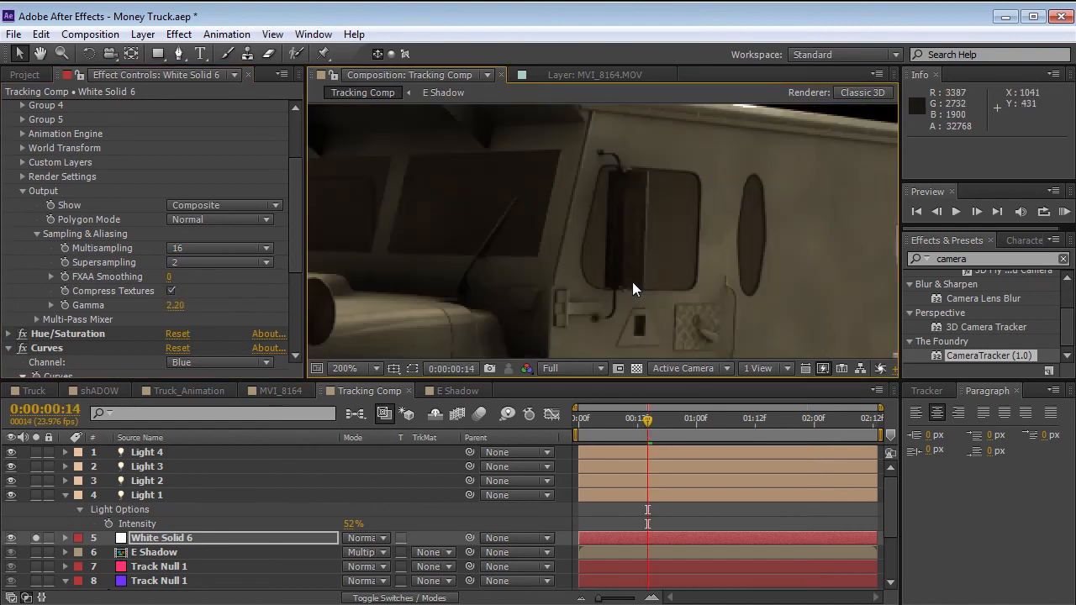
{"action": "left_click_drag", "start_coordinate": [665, 420], "coordinate": [838, 422]}
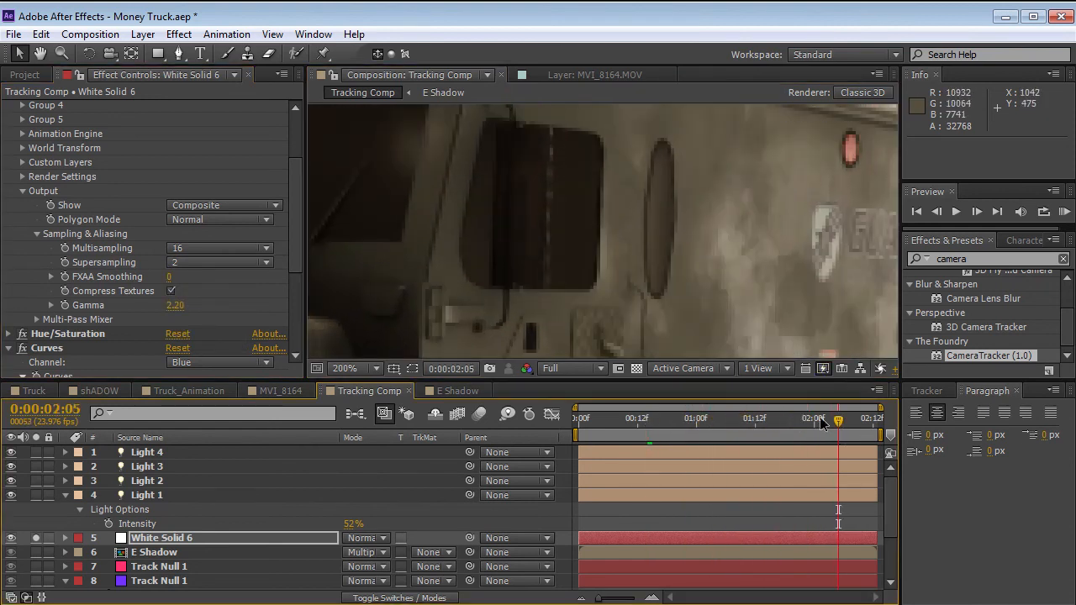
{"action": "left_click", "coordinate": [736, 417]}
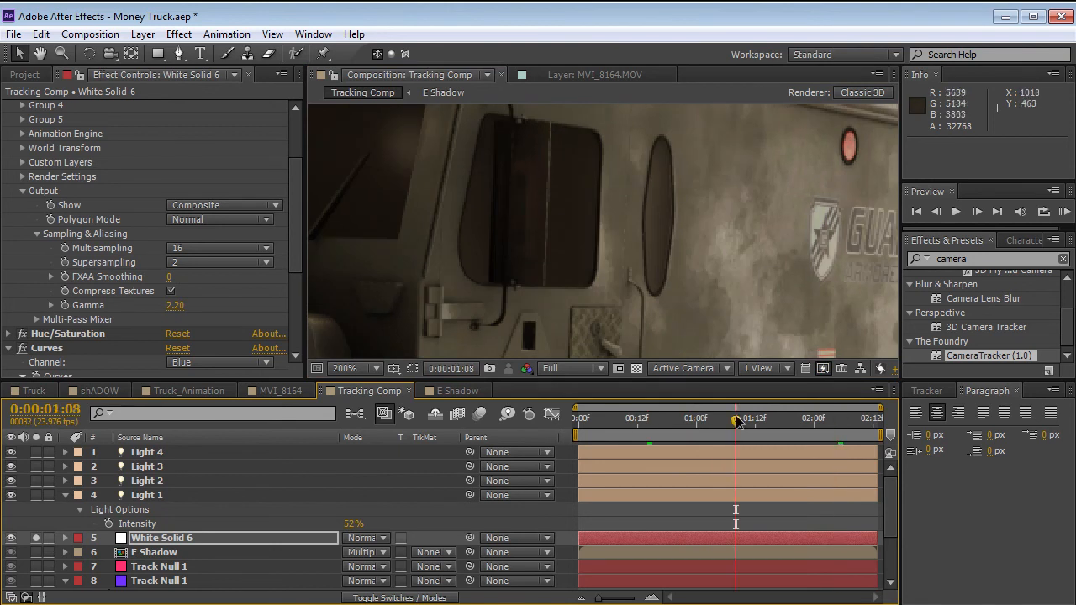
Return Supersampling to 0, move to 0:00:00:07 and turn off the solo on White Solid 6.
{"action": "left_click", "coordinate": [220, 262]}
{"action": "left_click", "coordinate": [198, 278]}
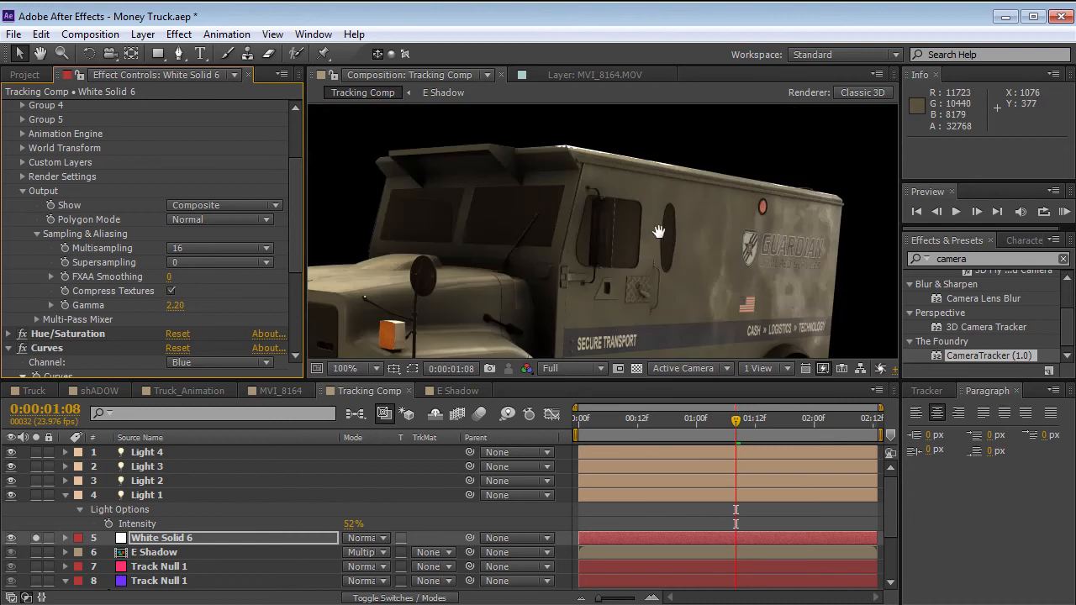
{"action": "left_click_drag", "start_coordinate": [736, 417], "coordinate": [612, 420]}
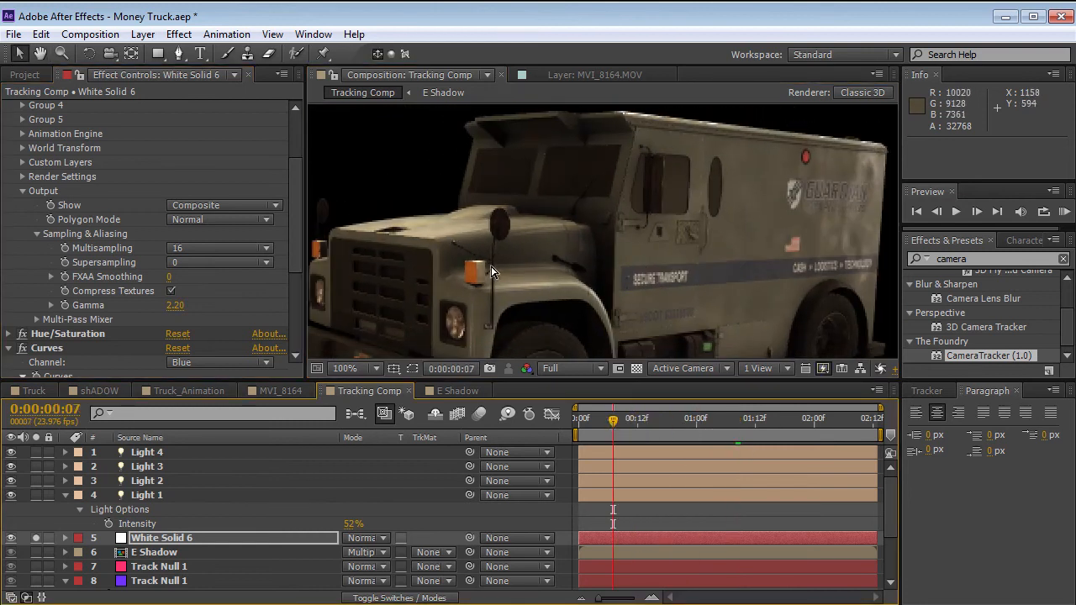
{"action": "left_click", "coordinate": [35, 538]}
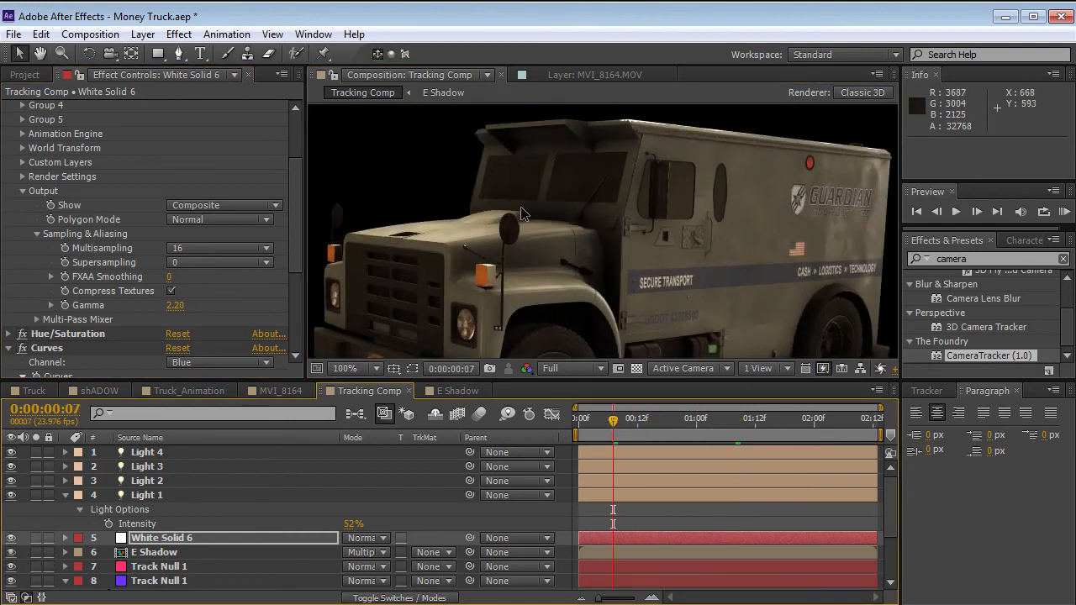
Set the Element effect's Supersampling to 2 while viewing the whole truck in the garage at 0:00:00:07.
{"action": "key", "text": "h"}
{"action": "scroll", "coordinate": [626, 246], "scroll_direction": "down", "scroll_amount": 2}
{"action": "left_click", "coordinate": [626, 246]}
{"action": "key", "text": "v"}
{"action": "left_click", "coordinate": [207, 263]}
{"action": "left_click", "coordinate": [200, 299]}
{"action": "left_click", "coordinate": [197, 262]}
{"action": "left_click", "coordinate": [215, 300]}
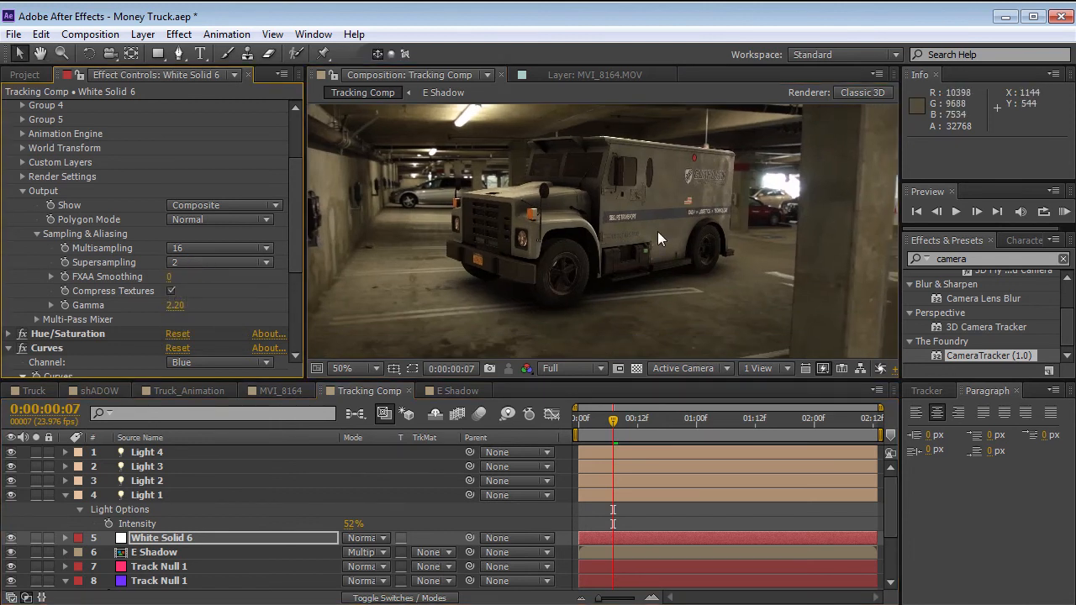
Play Truck_Animation 2 in the Money Truck v2 project and scrub to 0:00:11:07 to examine the truck explosion.
{"action": "left_click", "coordinate": [662, 513]}
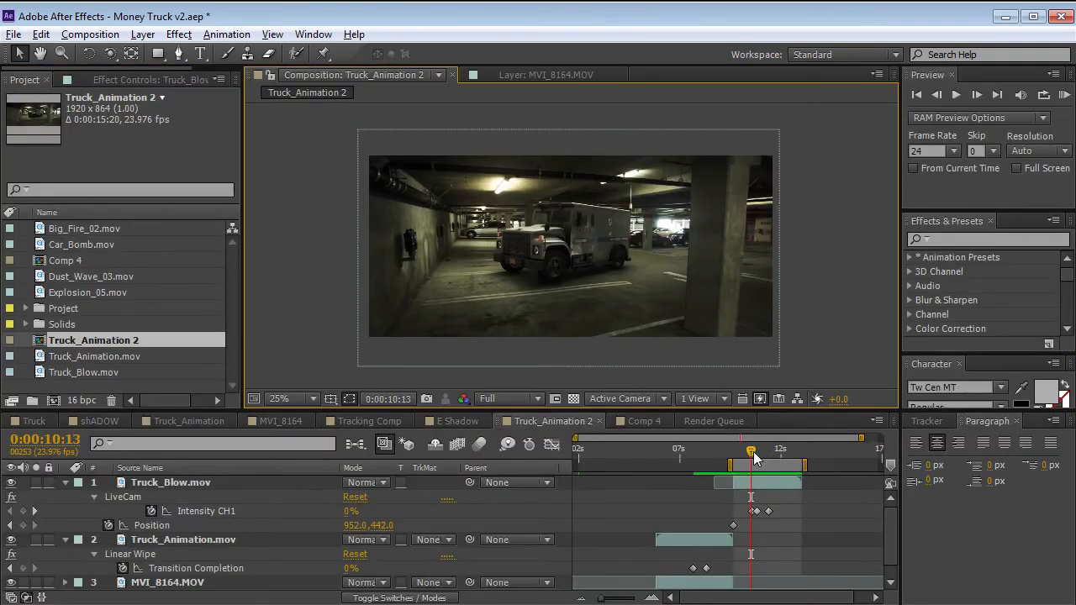
{"action": "mouse_move", "coordinate": [753, 451]}
{"action": "left_mouse_down"}
{"action": "mouse_move", "coordinate": [786, 452]}
{"action": "mouse_move", "coordinate": [756, 453]}
{"action": "mouse_move", "coordinate": [774, 454]}
{"action": "left_mouse_up"}
{"action": "scroll", "coordinate": [650, 299], "scroll_direction": "up", "scroll_amount": 2}
{"action": "key", "text": "space"}
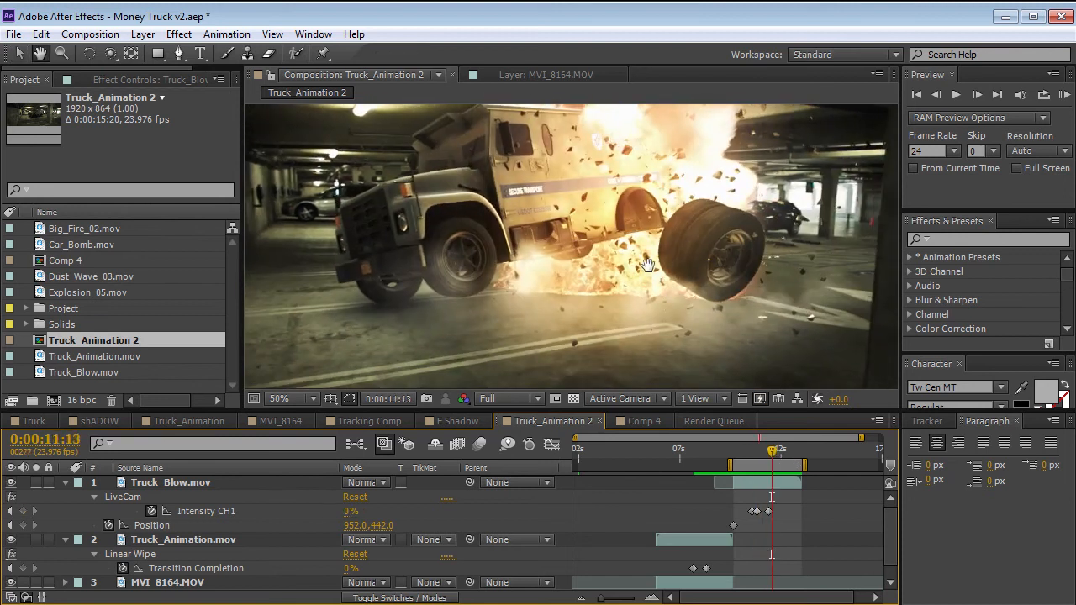
{"action": "left_click_drag", "start_coordinate": [509, 106], "coordinate": [501, 144]}
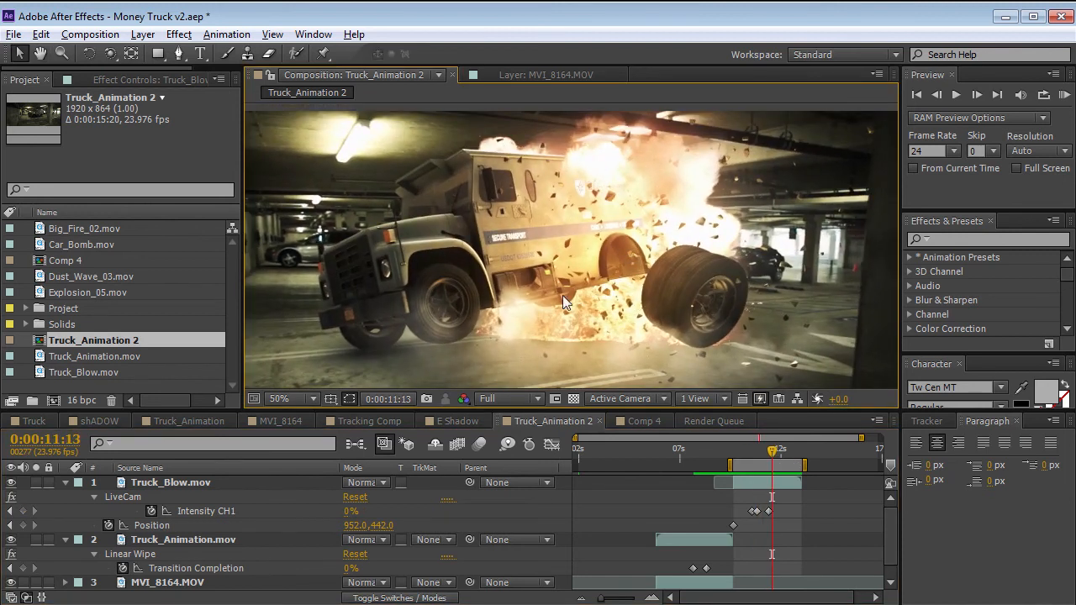
{"action": "mouse_move", "coordinate": [764, 460]}
{"action": "left_mouse_down"}
{"action": "mouse_move", "coordinate": [747, 454]}
{"action": "mouse_move", "coordinate": [766, 454]}
{"action": "left_mouse_up"}
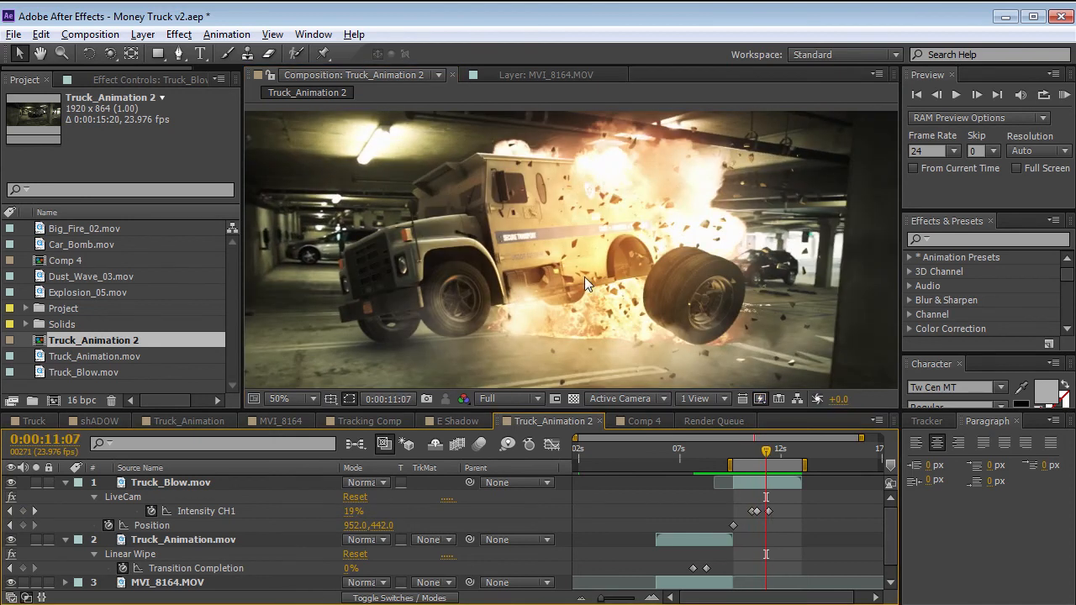
In the Truck composition, solo the Element layer at 0:00:03:22 and open its Scene Setup.
{"action": "left_click", "coordinate": [34, 420]}
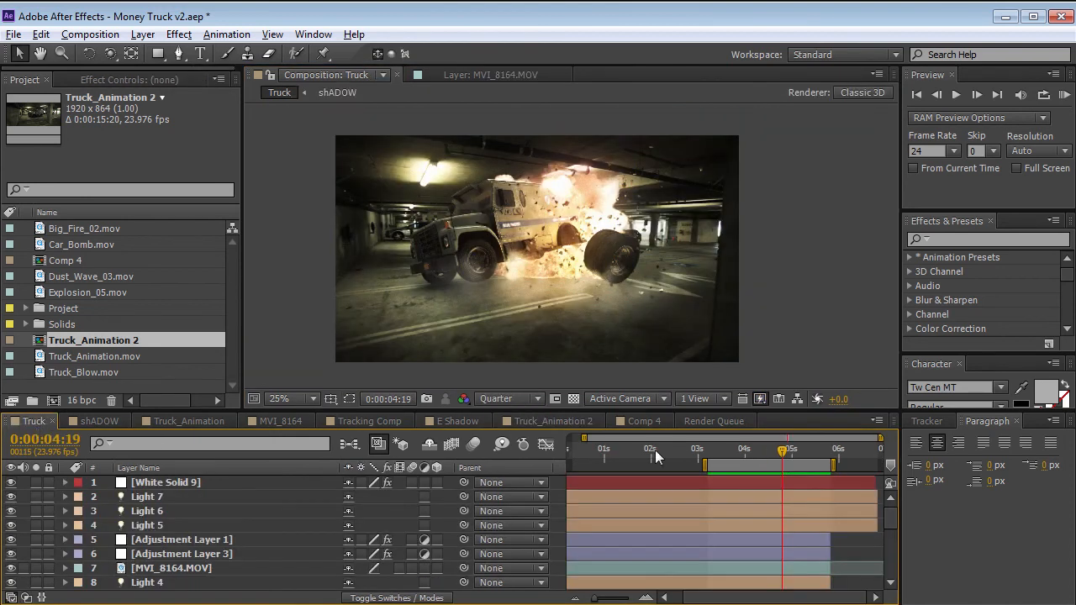
{"action": "mouse_move", "coordinate": [751, 452]}
{"action": "left_mouse_down"}
{"action": "mouse_move", "coordinate": [739, 453]}
{"action": "mouse_move", "coordinate": [747, 466]}
{"action": "left_mouse_up"}
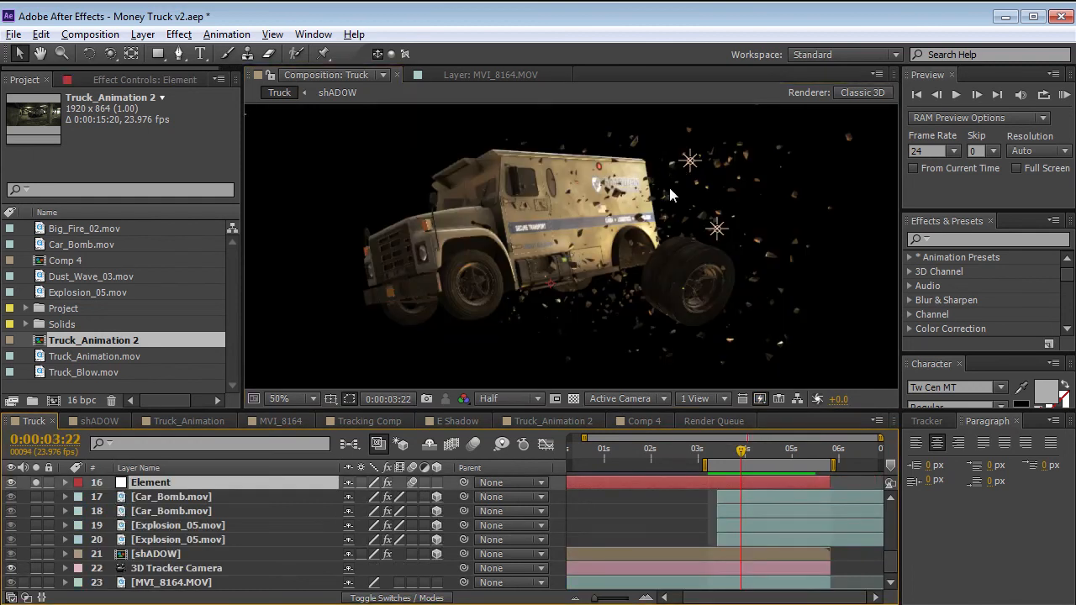
{"action": "key", "text": "F3"}
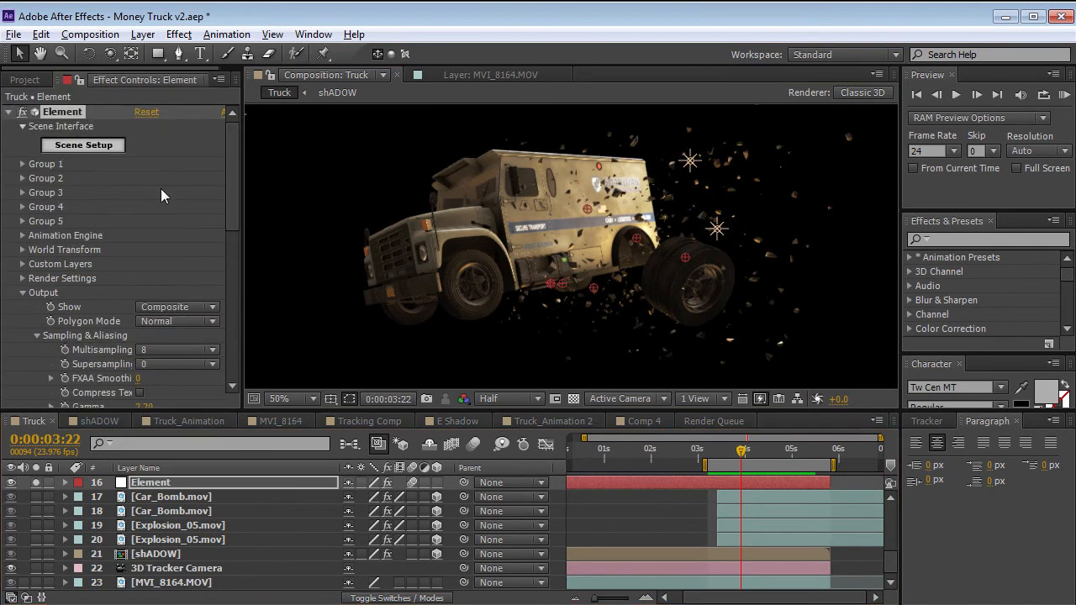
{"action": "left_click", "coordinate": [72, 146]}
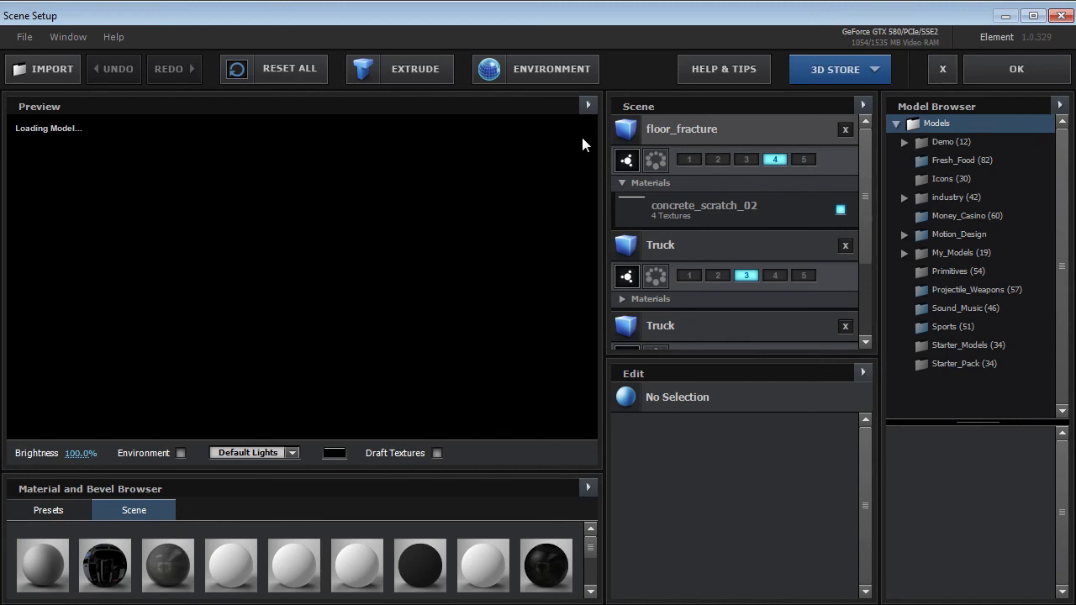
Examine the floor_fracture model in the scene and locate it in the Starter_Models folder of the model library.
{"action": "left_click", "coordinate": [681, 129]}
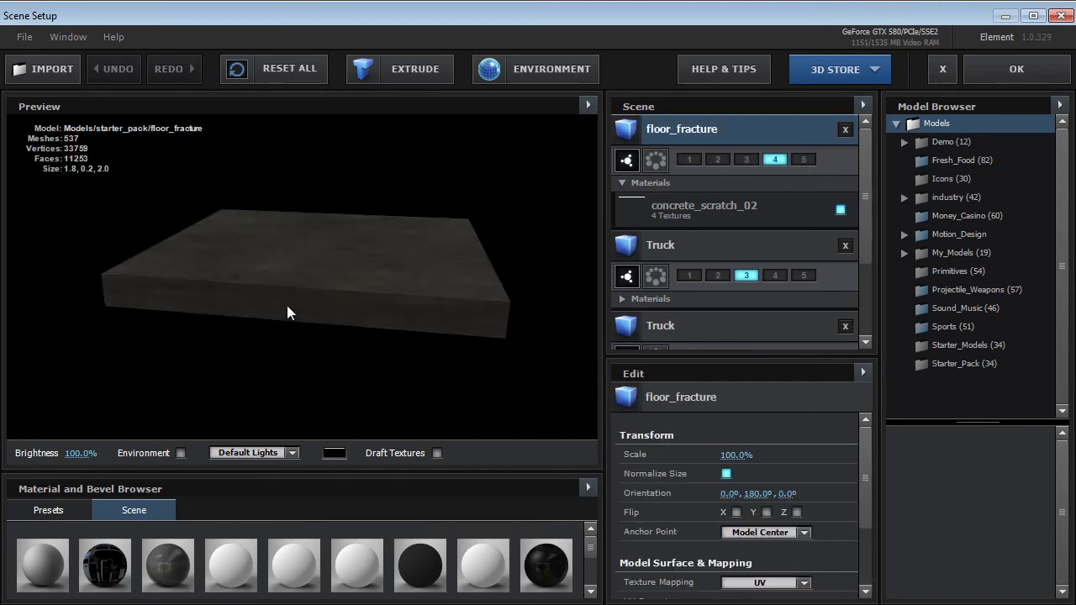
{"action": "left_click", "coordinate": [952, 344]}
{"action": "scroll", "coordinate": [1060, 458], "scroll_direction": "down", "scroll_amount": 2}
{"action": "scroll", "coordinate": [1061, 458], "scroll_direction": "down", "scroll_amount": 5}
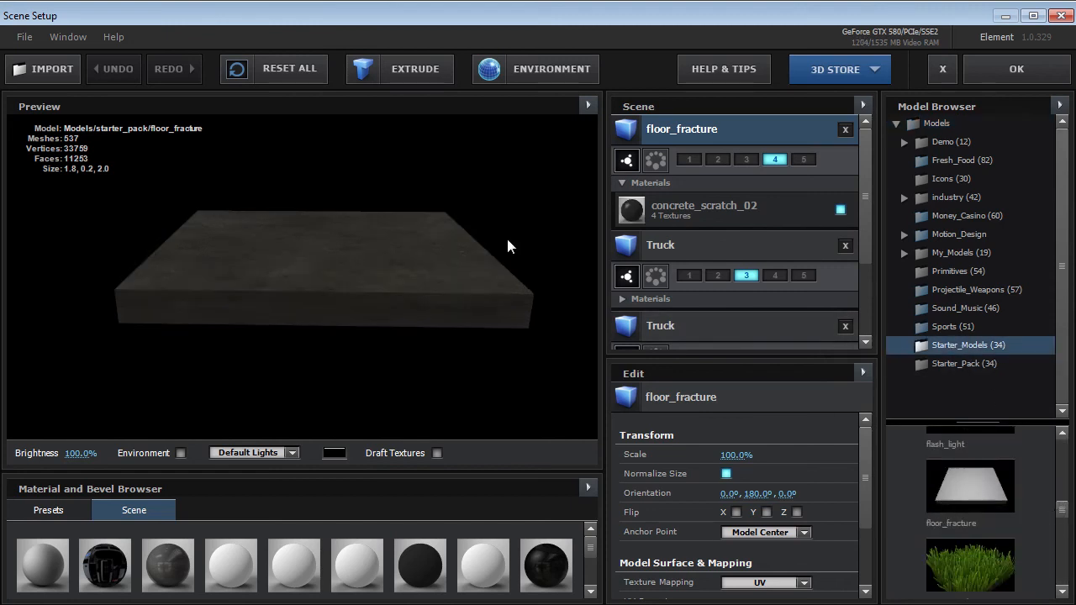
{"action": "left_click_drag", "start_coordinate": [507, 243], "coordinate": [484, 151]}
Preview the floor_fracture model as a wireframe to inspect its pieces, and return it to the solid display.
{"action": "left_click", "coordinate": [587, 105]}
{"action": "left_click", "coordinate": [622, 192]}
{"action": "left_click_drag", "start_coordinate": [168, 252], "coordinate": [495, 179]}
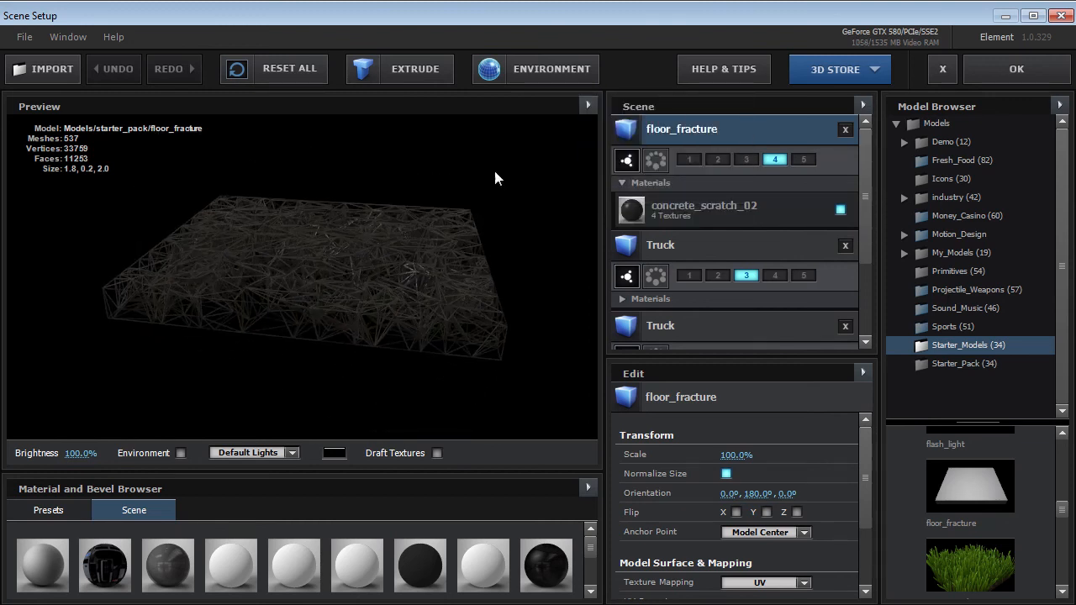
{"action": "left_click", "coordinate": [589, 103]}
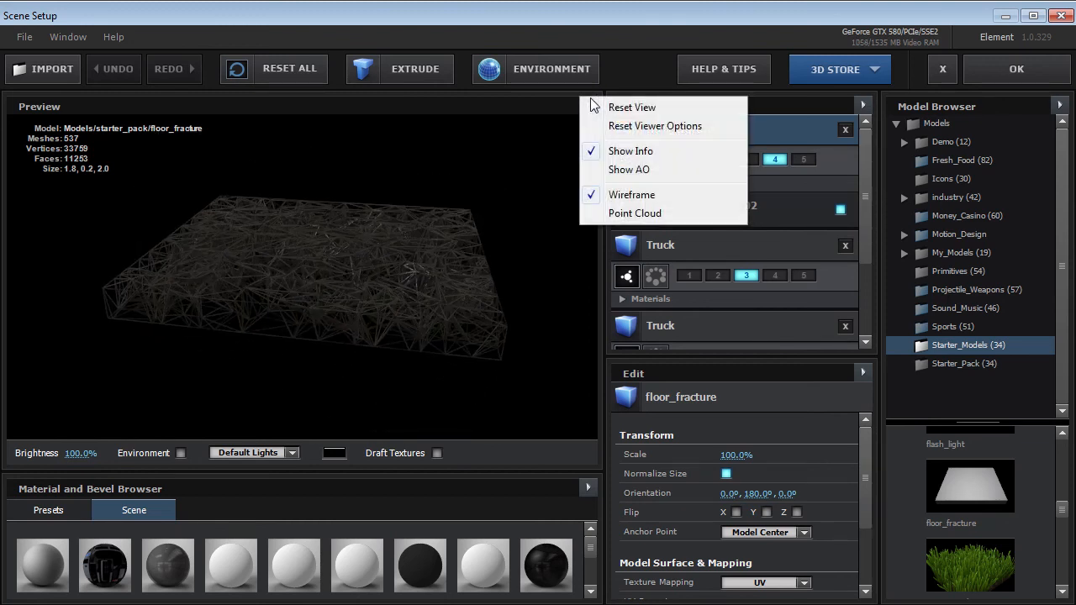
{"action": "left_click", "coordinate": [623, 194]}
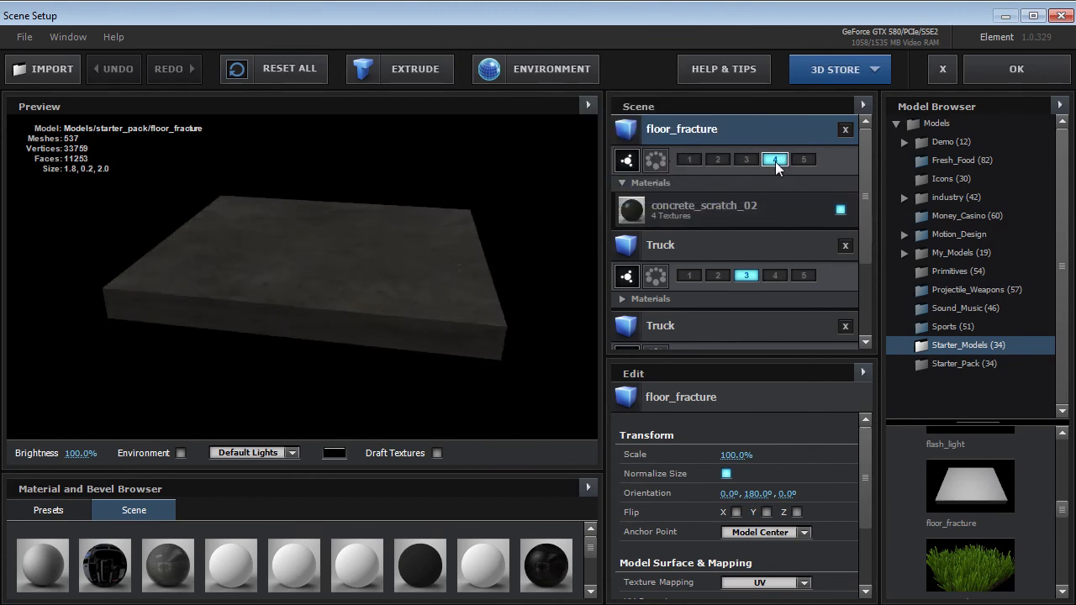
Examine the Truck model assigned to group 3, expand its materials and briefly enable an additional 14___Default material.
{"action": "left_click", "coordinate": [726, 244]}
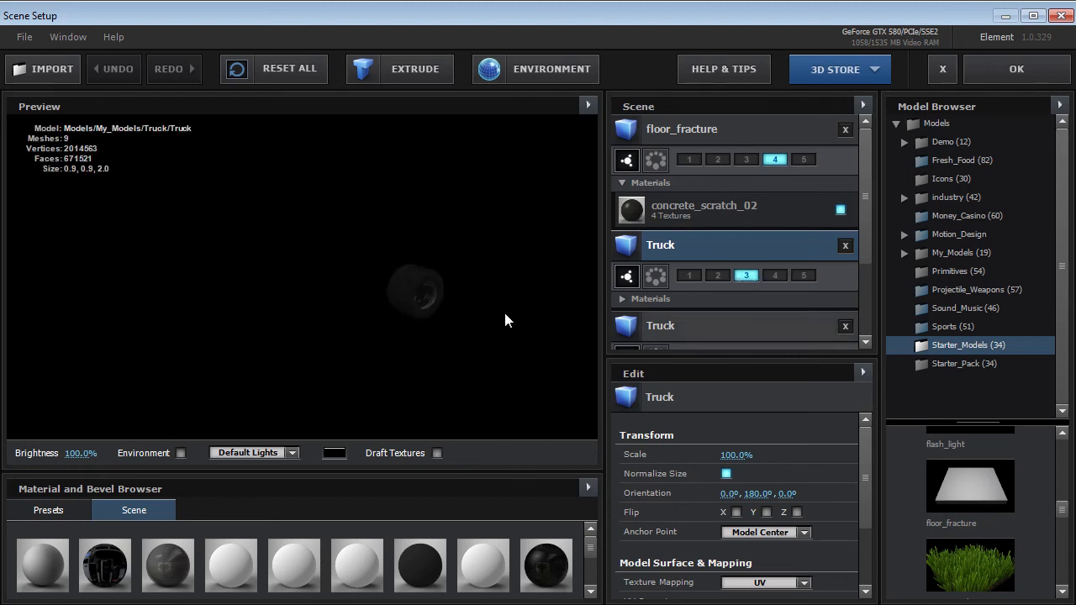
{"action": "scroll", "coordinate": [871, 227], "scroll_direction": "down", "scroll_amount": 2}
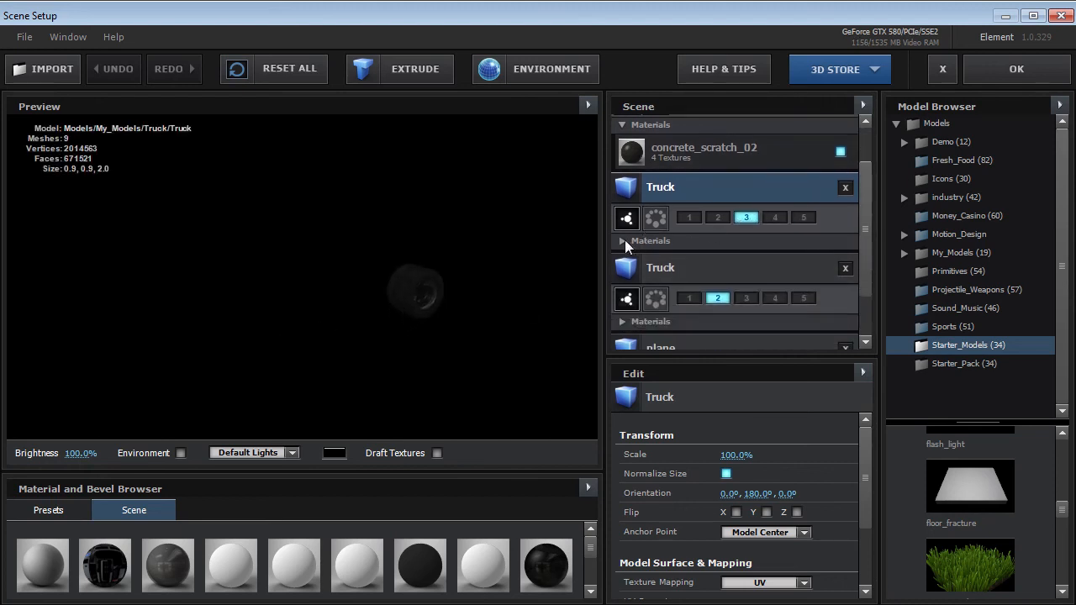
{"action": "left_click", "coordinate": [622, 241]}
{"action": "scroll", "coordinate": [848, 219], "scroll_direction": "down", "scroll_amount": 5}
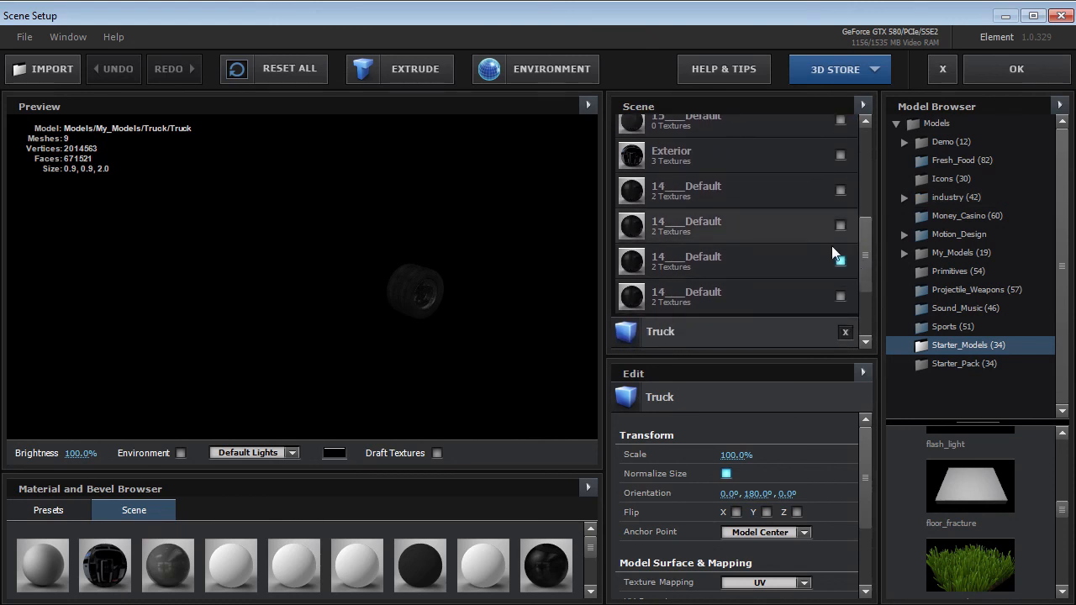
{"action": "left_click", "coordinate": [839, 225]}
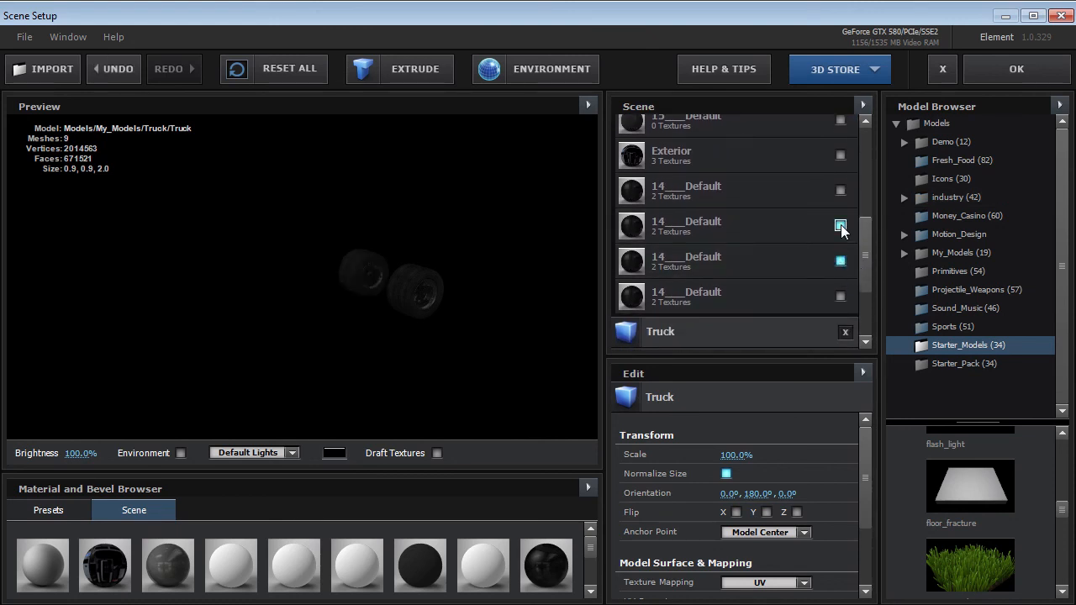
{"action": "left_click", "coordinate": [840, 225]}
{"action": "left_click_drag", "start_coordinate": [869, 250], "coordinate": [868, 294]}
Inspect the Truck model assigned to group 2 from its side and close Scene Setup without applying changes.
{"action": "left_click", "coordinate": [739, 213]}
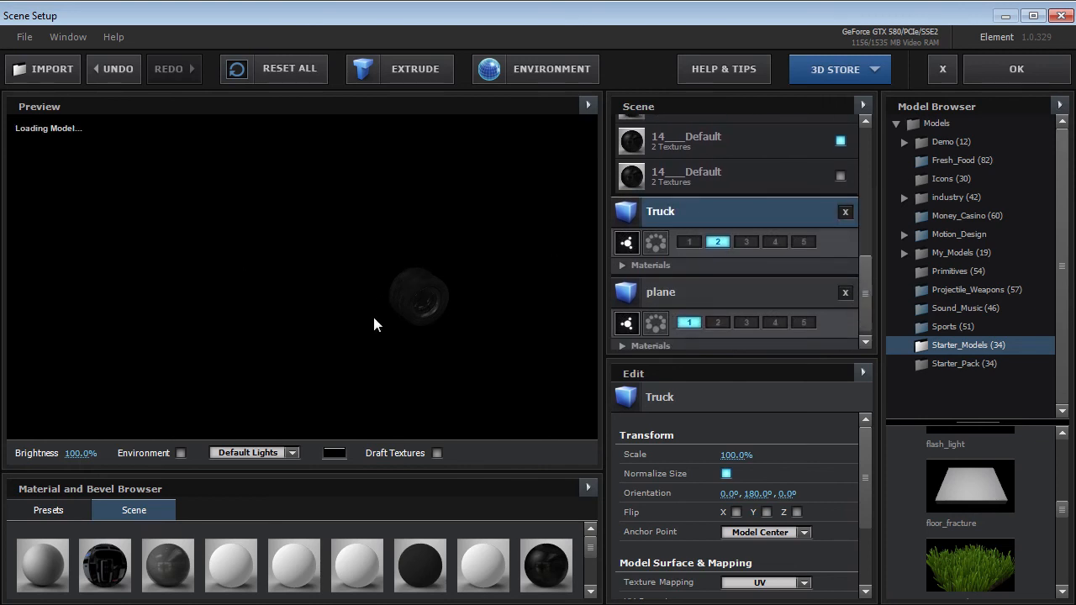
{"action": "left_click_drag", "start_coordinate": [412, 253], "coordinate": [370, 271]}
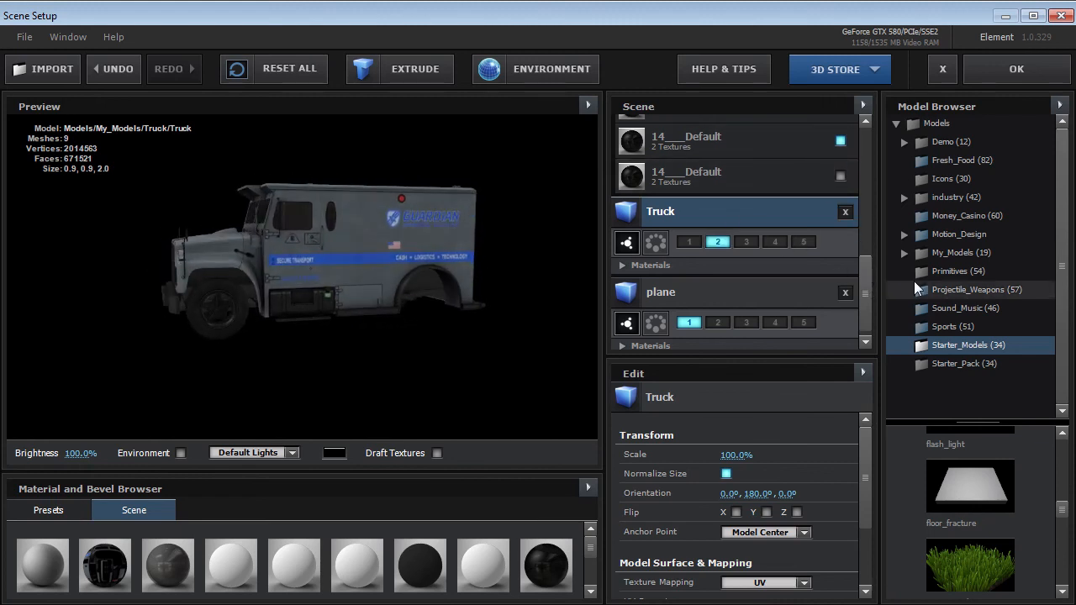
{"action": "left_click_drag", "start_coordinate": [866, 290], "coordinate": [859, 197]}
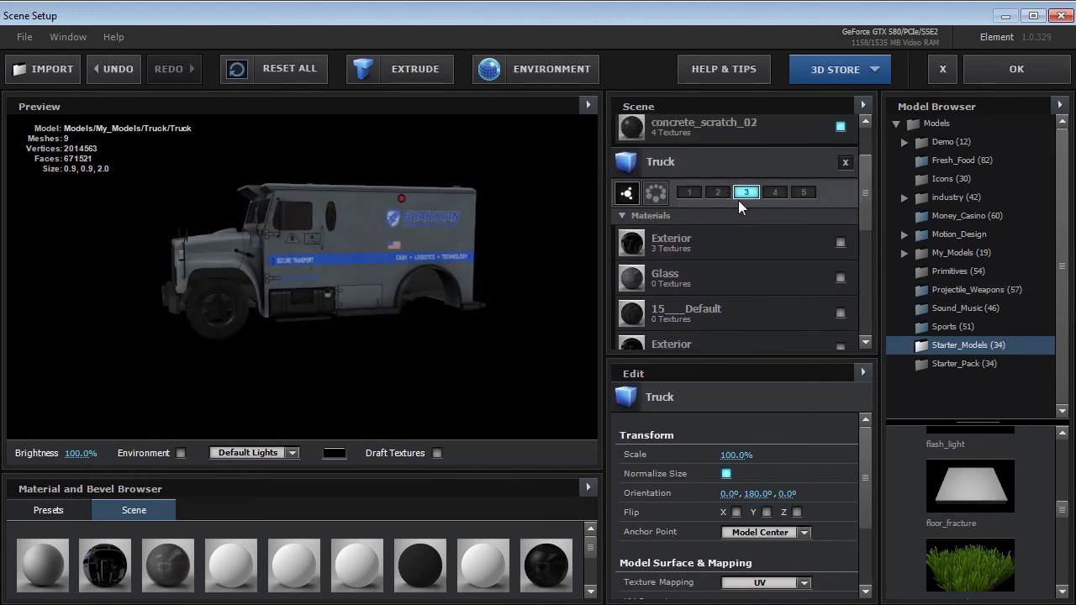
{"action": "left_click", "coordinate": [942, 70]}
{"action": "left_click", "coordinate": [521, 340]}
Expand Group 3's replicator settings, reveal the Element layer's keyframes and scrub from 0:00:03:15 to 0:00:03:23.
{"action": "left_click_drag", "start_coordinate": [741, 452], "coordinate": [728, 451]}
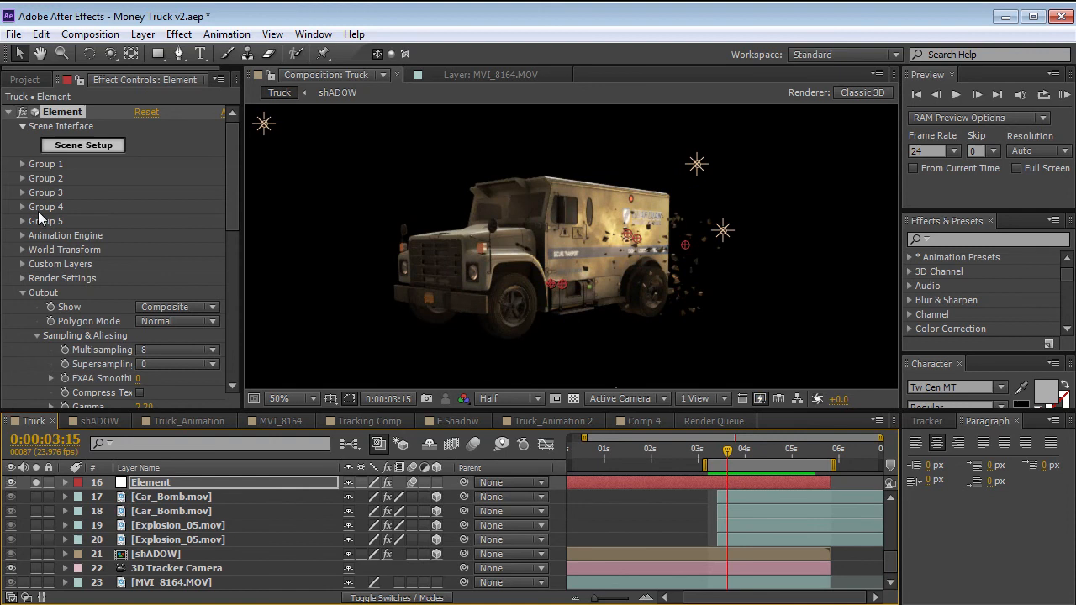
{"action": "left_click", "coordinate": [23, 192]}
{"action": "scroll", "coordinate": [64, 204], "scroll_direction": "down", "scroll_amount": 1}
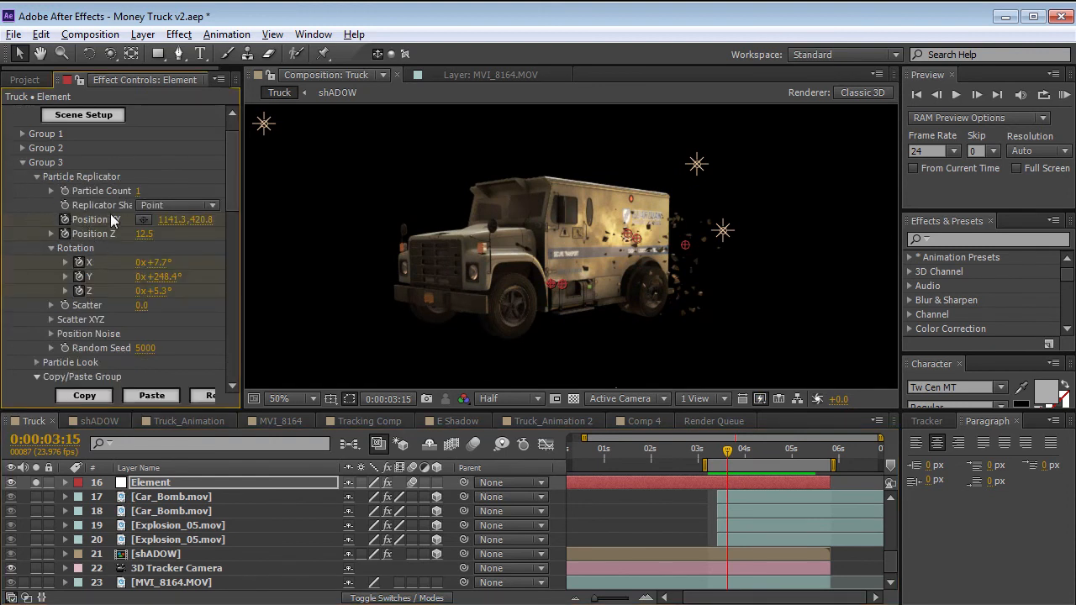
{"action": "key", "text": "u"}
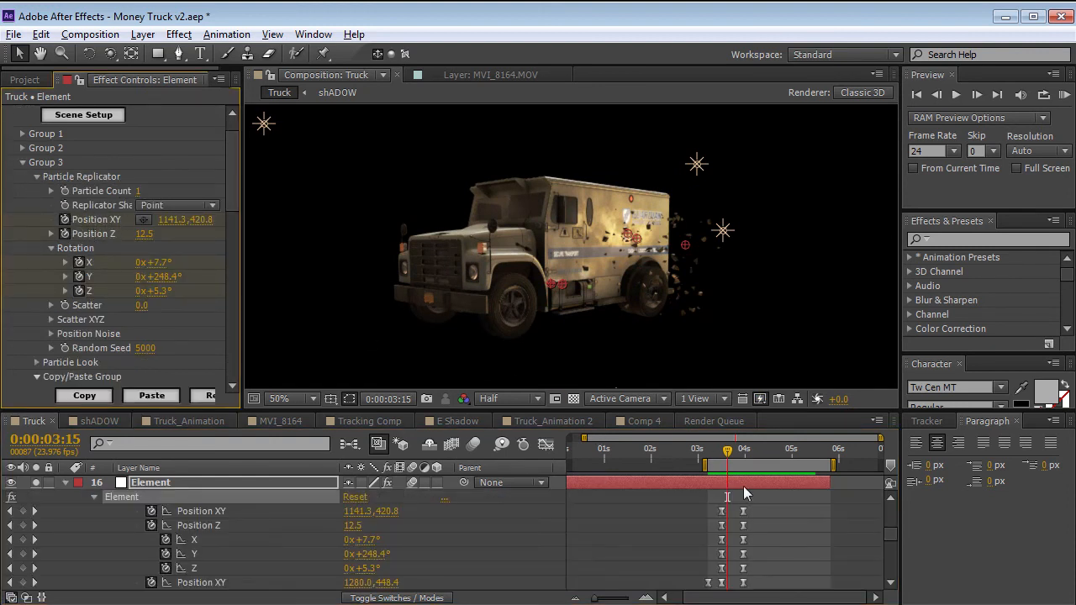
{"action": "left_click_drag", "start_coordinate": [727, 452], "coordinate": [743, 451]}
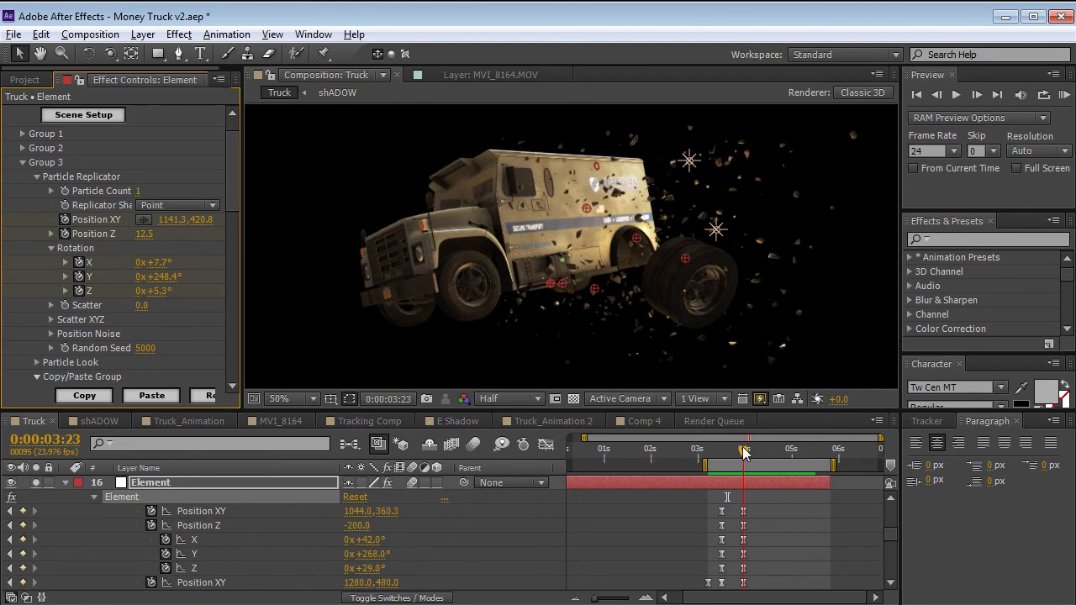
Try setting Group 3's Position XY to 944.0, 276.3, scrub to 0:00:04:03 and undo the change.
{"action": "left_click_drag", "start_coordinate": [202, 219], "coordinate": [82, 230]}
{"action": "left_click_drag", "start_coordinate": [708, 454], "coordinate": [751, 452]}
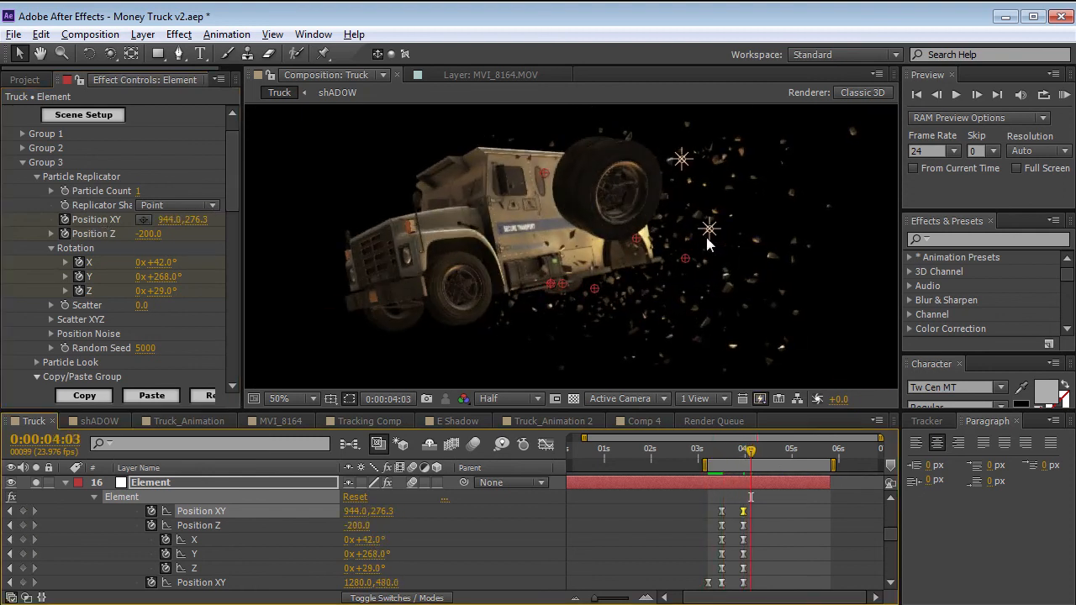
{"action": "key", "text": "ctrl+z"}
{"action": "key", "text": "ctrl+z"}
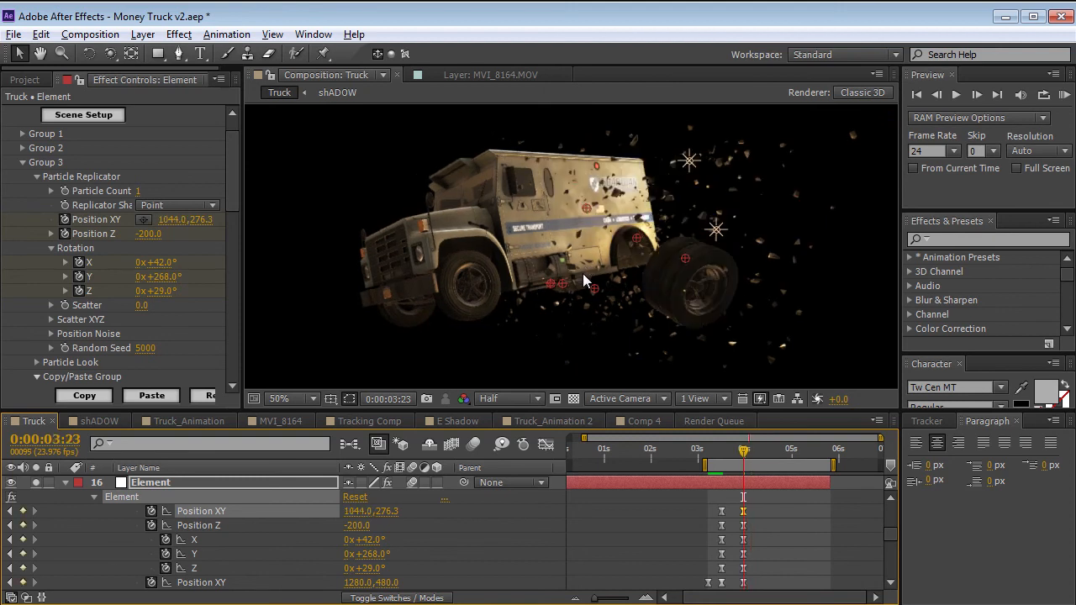
Switch Light 7, Light 6 and Light 5 off and on to compare the truck's lighting, and scrub to 0:00:04:10.
{"action": "scroll", "coordinate": [271, 534], "scroll_direction": "up", "scroll_amount": 5}
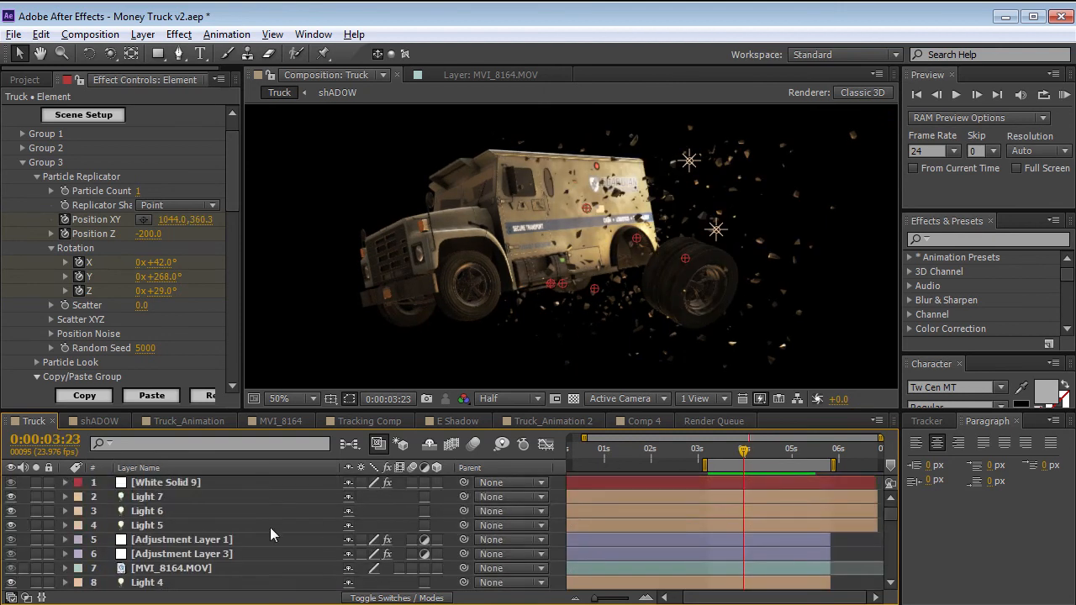
{"action": "left_click", "coordinate": [149, 499]}
{"action": "left_click_drag", "start_coordinate": [9, 499], "coordinate": [10, 525]}
{"action": "left_click", "coordinate": [10, 524]}
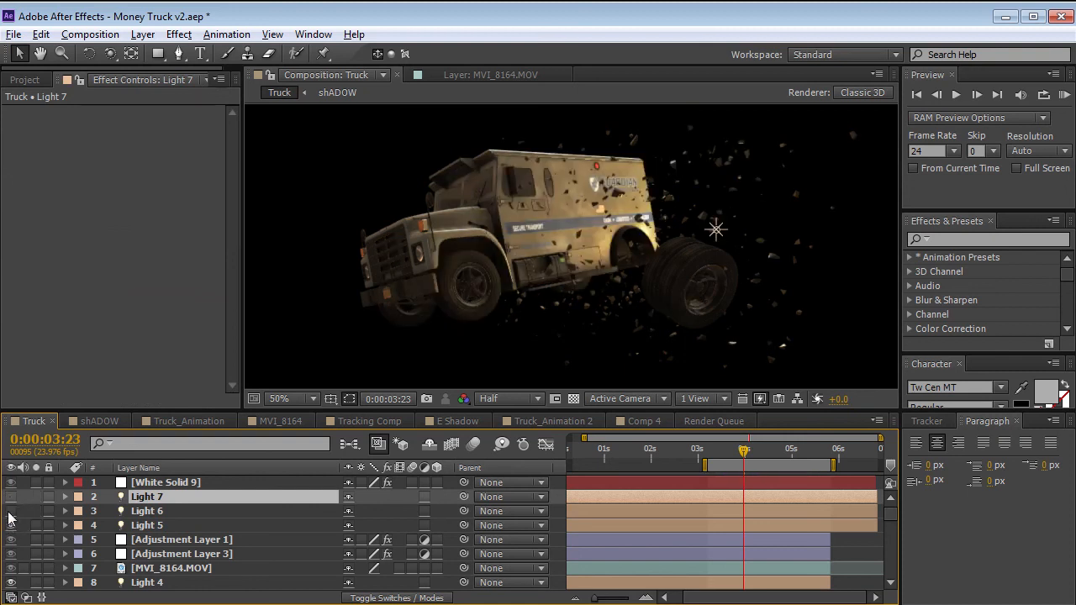
{"action": "left_click", "coordinate": [11, 511]}
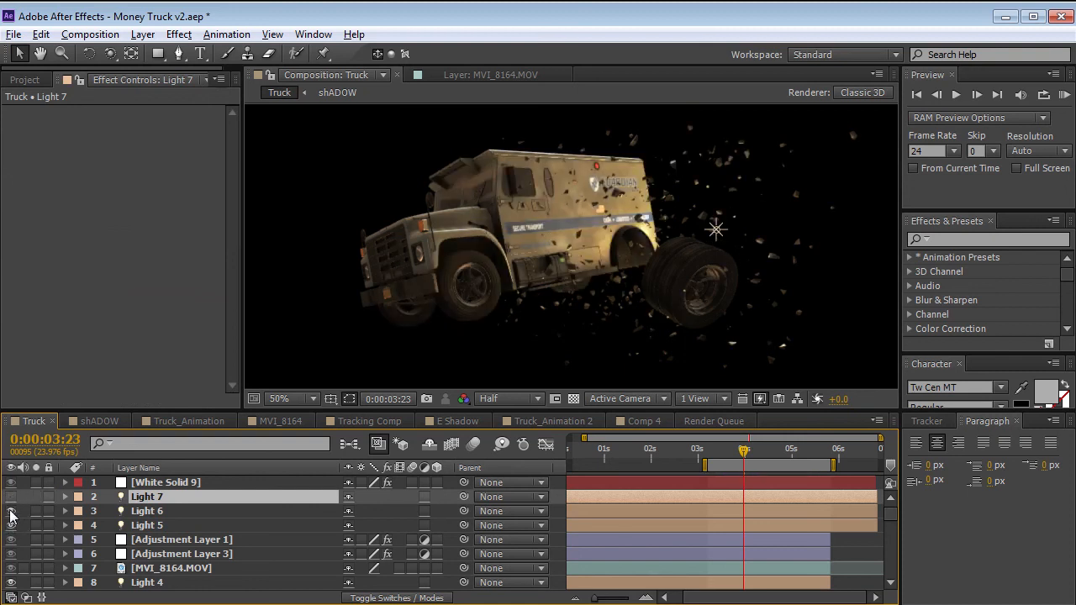
{"action": "left_click", "coordinate": [11, 511]}
{"action": "left_click", "coordinate": [11, 497]}
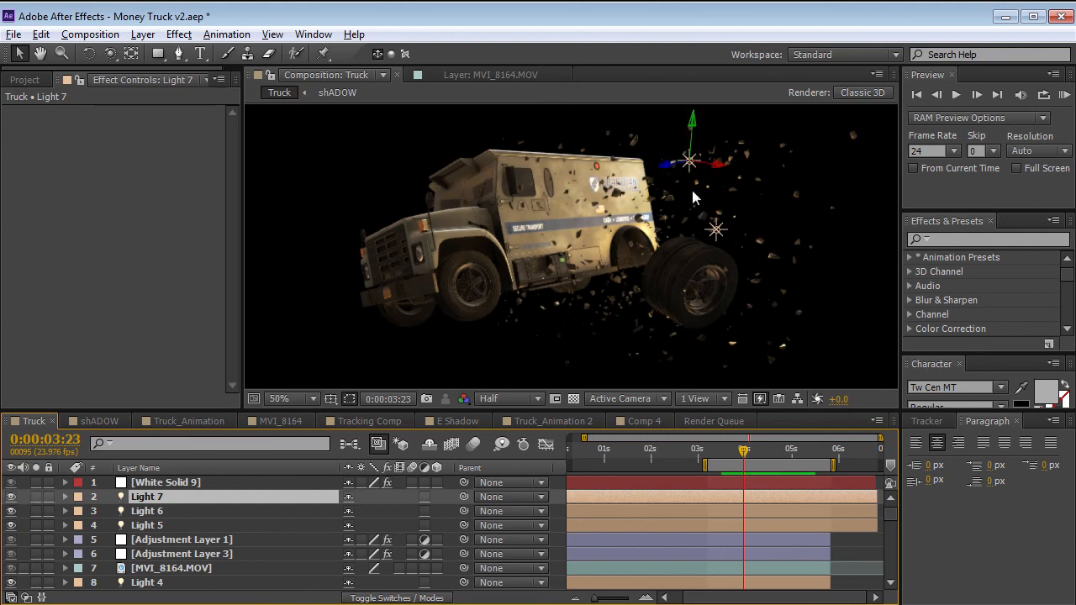
{"action": "left_click_drag", "start_coordinate": [743, 451], "coordinate": [764, 452]}
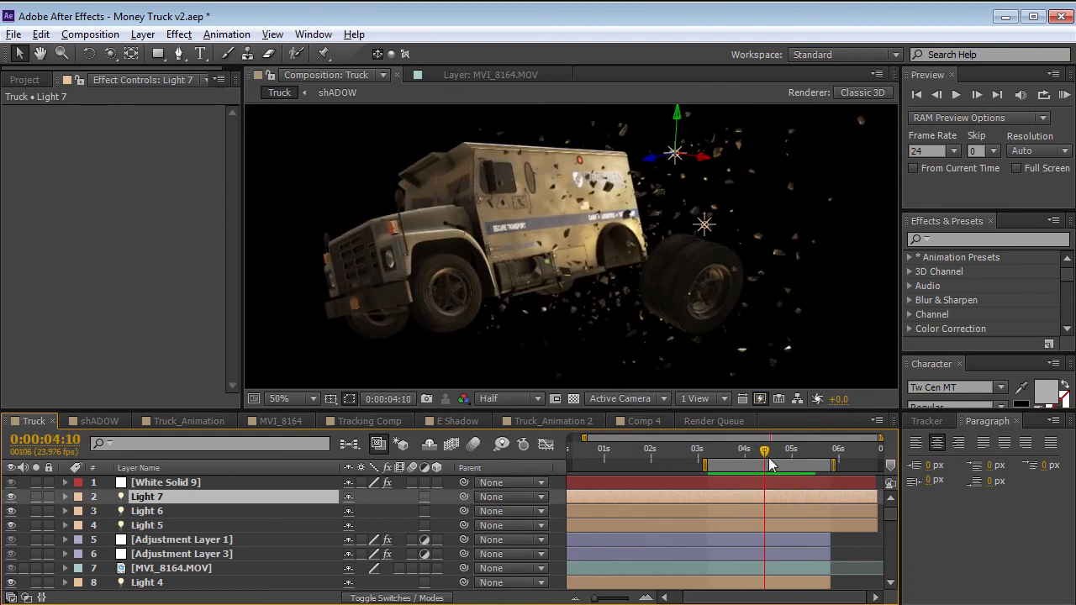
Collapse the Element layer, enlarge the timeline area and solo the Car_Bomb.mov and Explosion_05.mov layers 17 to 20.
{"action": "scroll", "coordinate": [216, 539], "scroll_direction": "down", "scroll_amount": 2}
{"action": "scroll", "coordinate": [206, 538], "scroll_direction": "down", "scroll_amount": 5}
{"action": "scroll", "coordinate": [147, 534], "scroll_direction": "up", "scroll_amount": 2}
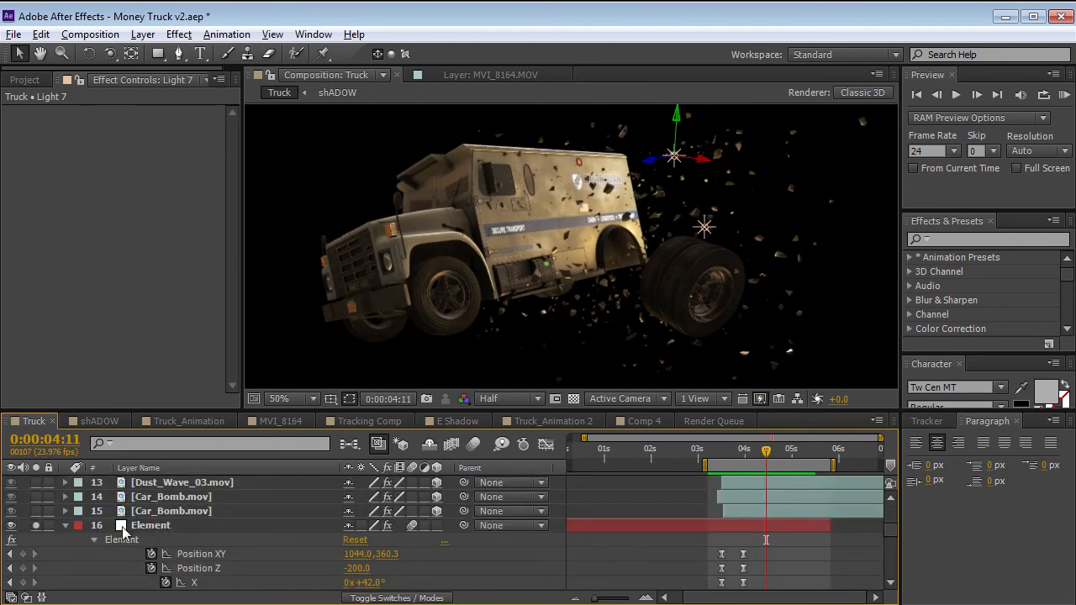
{"action": "left_click", "coordinate": [71, 526]}
{"action": "left_click_drag", "start_coordinate": [283, 412], "coordinate": [283, 366]}
{"action": "left_click", "coordinate": [158, 502]}
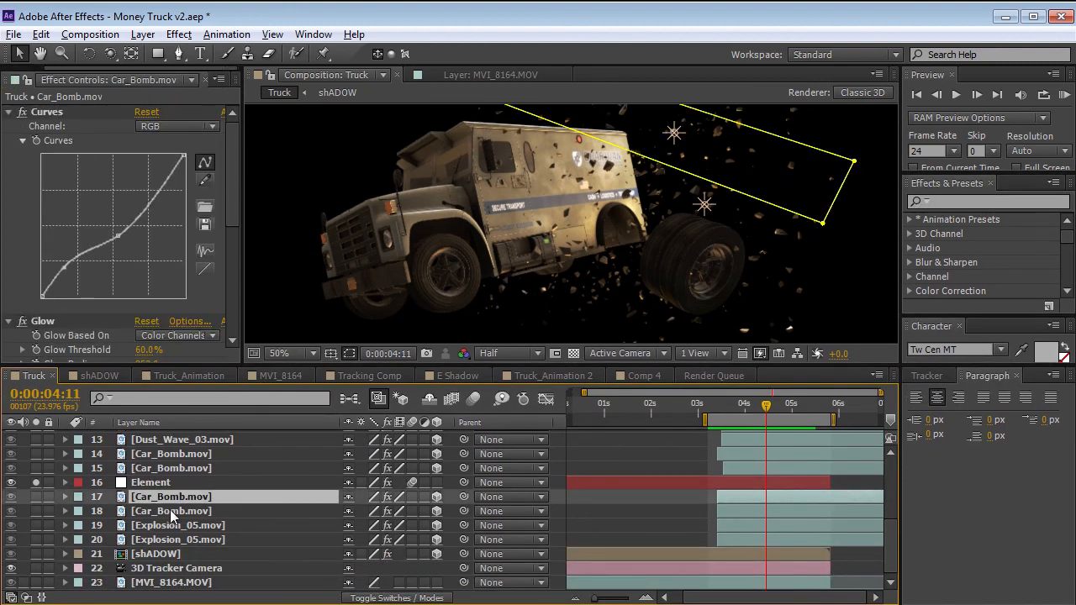
{"action": "left_click_drag", "start_coordinate": [37, 521], "coordinate": [36, 539]}
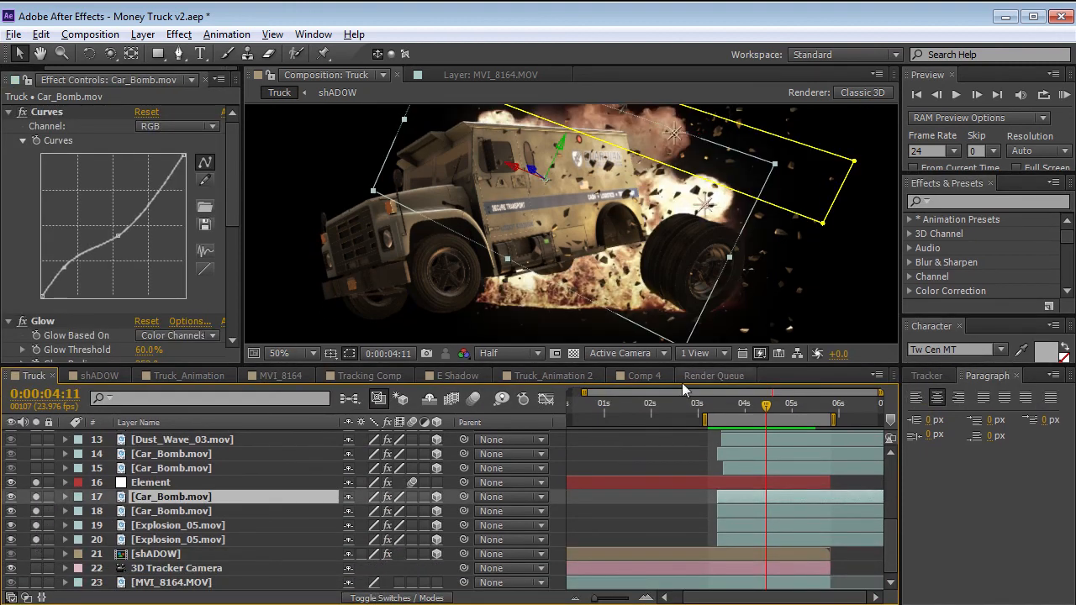
Scrub back to the start of the blast and play the explosion layers behind the truck.
{"action": "left_click", "coordinate": [598, 439]}
{"action": "left_click_drag", "start_coordinate": [765, 406], "coordinate": [724, 414]}
{"action": "key", "text": "space"}
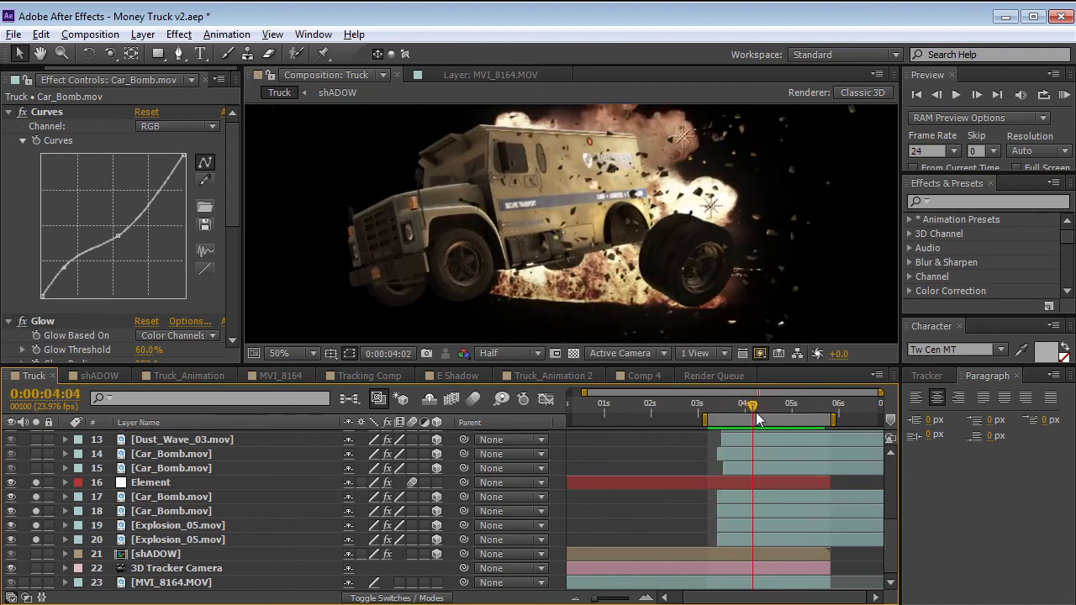
Examine the Accepts Lights setting in the Material Options of Car_Bomb.mov layer 17, and collapse the layer.
{"action": "left_click", "coordinate": [157, 498]}
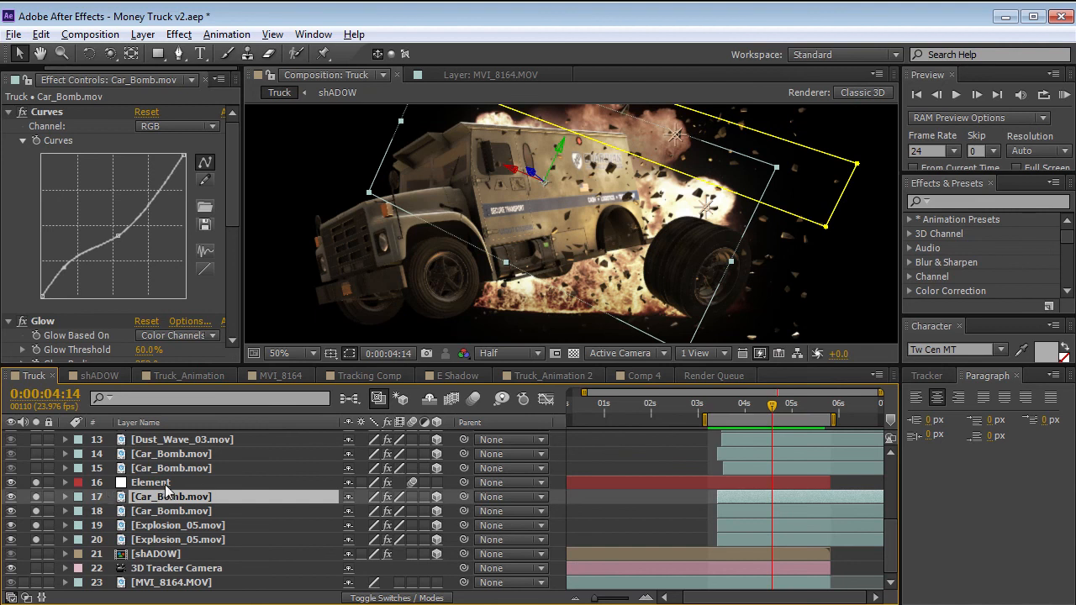
{"action": "key", "text": "a"}
{"action": "key", "text": "a"}
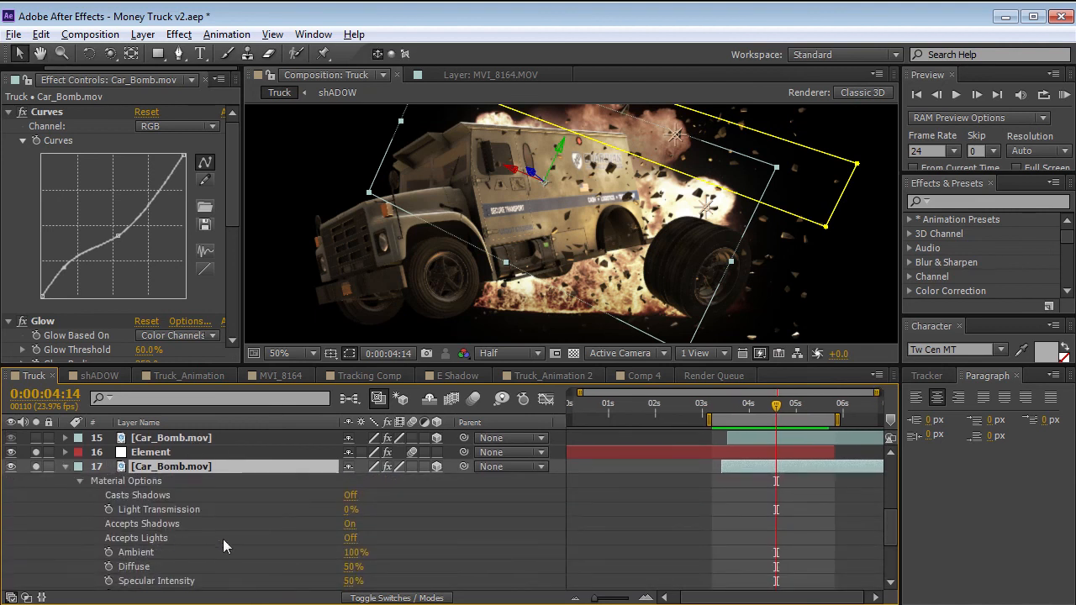
{"action": "left_click", "coordinate": [351, 545]}
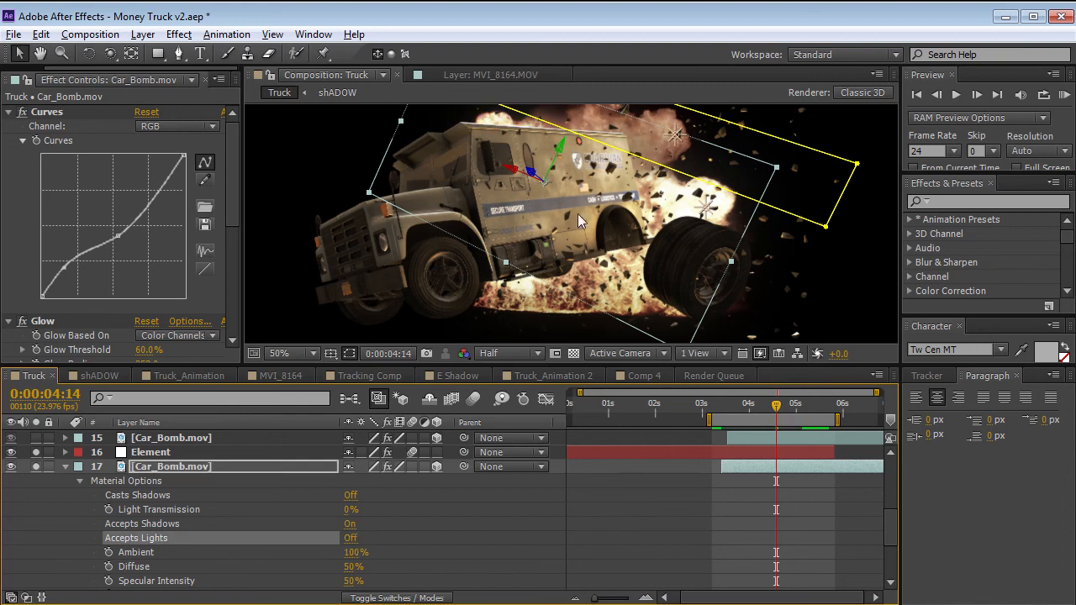
{"action": "left_click", "coordinate": [65, 468]}
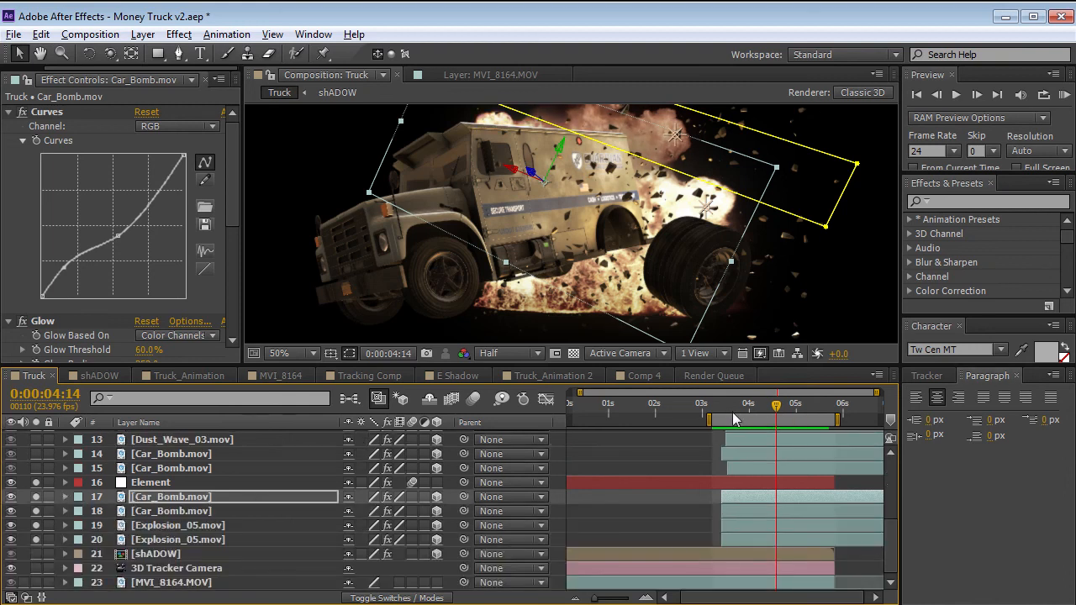
Move to 0:00:04:16 and solo Car_Bomb.mov layers 14 and 15 in front of the truck.
{"action": "left_click", "coordinate": [780, 405]}
{"action": "left_click_drag", "start_coordinate": [589, 209], "coordinate": [620, 216]}
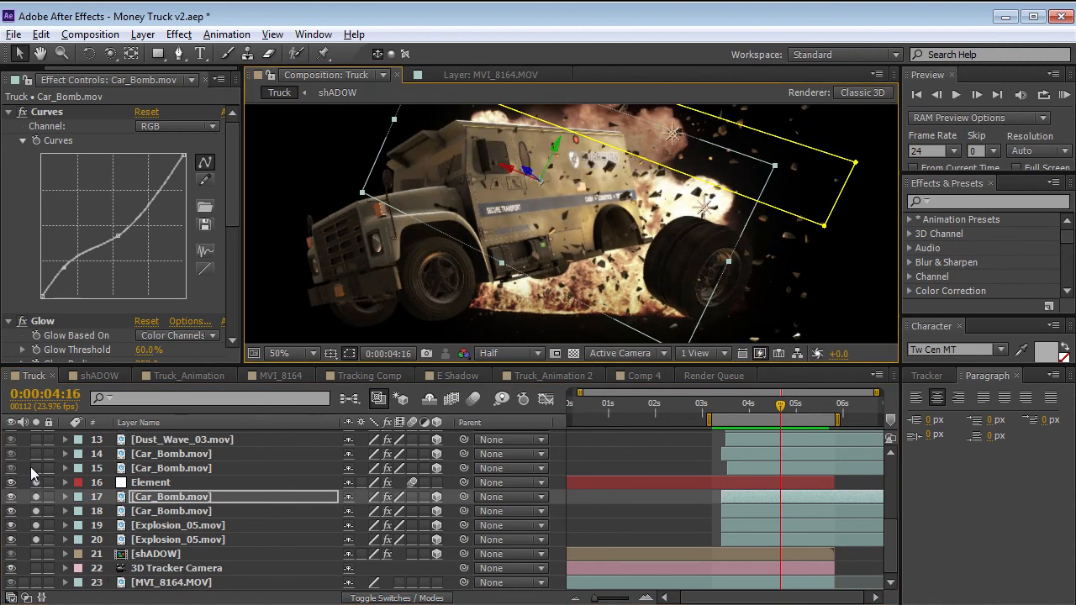
{"action": "left_click_drag", "start_coordinate": [31, 468], "coordinate": [35, 453]}
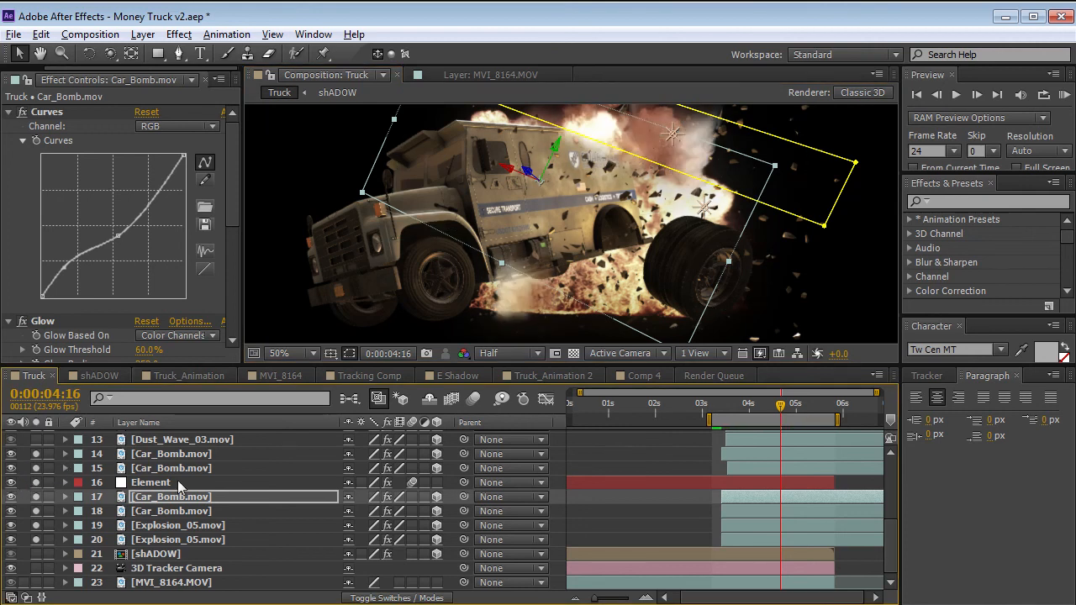
Solo the two Dust_Wave_03.mov layers, move to 0:00:04:17 and select layer 12.
{"action": "scroll", "coordinate": [38, 468], "scroll_direction": "up", "scroll_amount": 3}
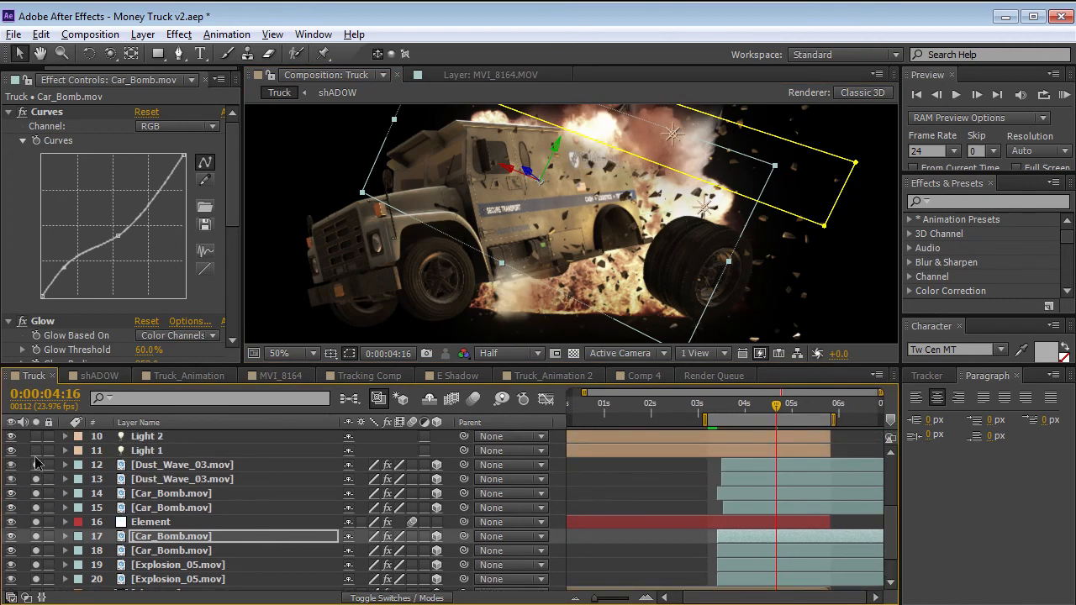
{"action": "left_click_drag", "start_coordinate": [562, 287], "coordinate": [611, 255]}
{"action": "scroll", "coordinate": [709, 321], "scroll_direction": "down", "scroll_amount": 2}
{"action": "left_click_drag", "start_coordinate": [752, 404], "coordinate": [778, 417]}
{"action": "left_click", "coordinate": [179, 467]}
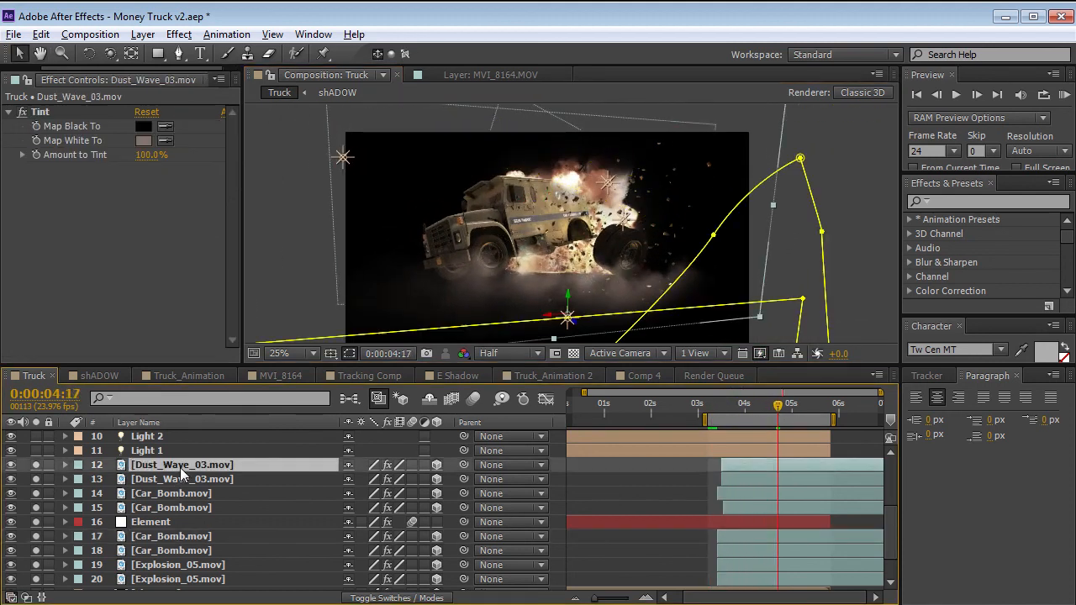
Show the keyframes of Dust_Wave_03.mov layer 12, and switch to Firefox to browse the Video Copilot tutorials around 111. Blast Wave.
{"action": "key", "text": "u"}
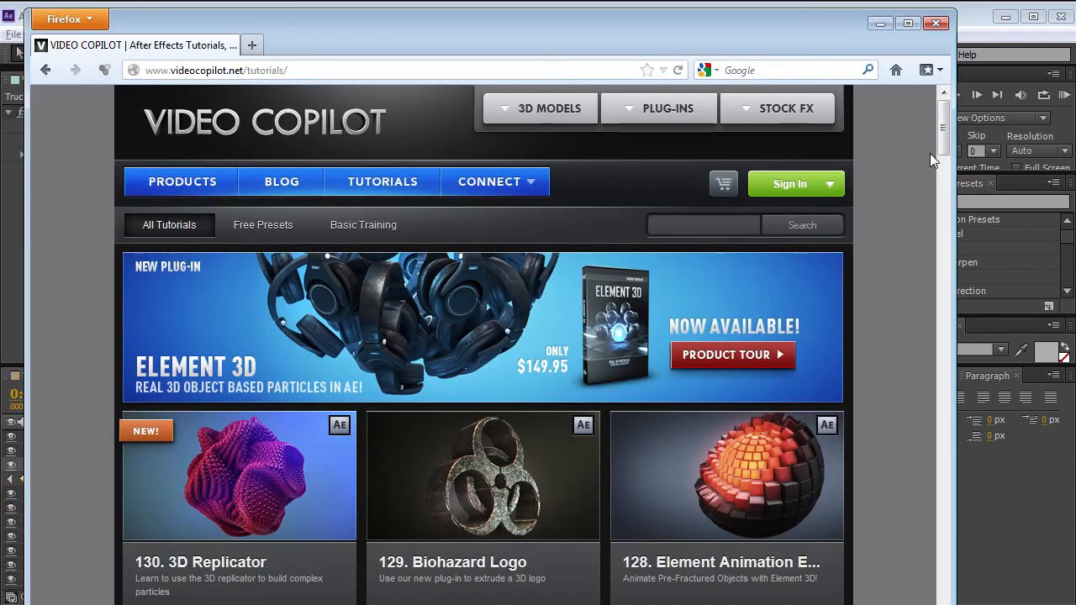
{"action": "scroll", "coordinate": [929, 153], "scroll_direction": "down", "scroll_amount": 10}
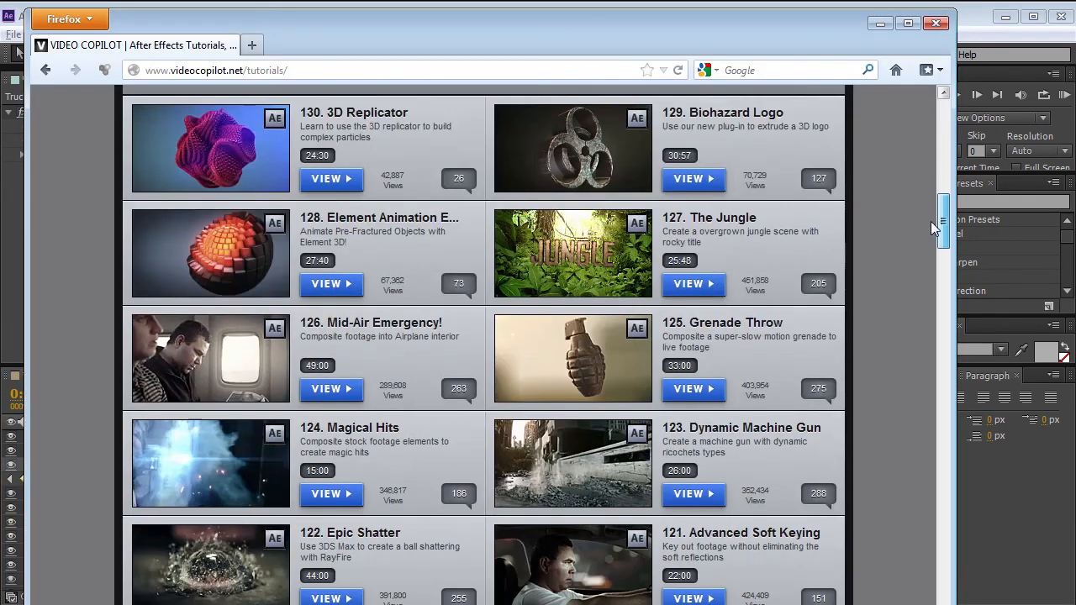
{"action": "scroll", "coordinate": [930, 221], "scroll_direction": "down", "scroll_amount": 8}
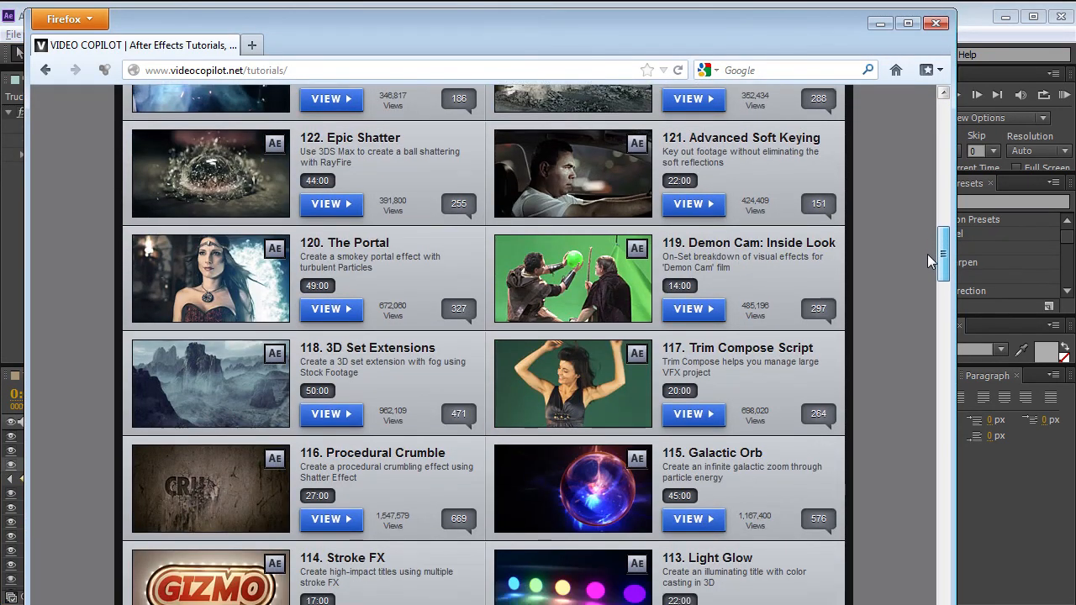
{"action": "scroll", "coordinate": [927, 253], "scroll_direction": "down", "scroll_amount": 8}
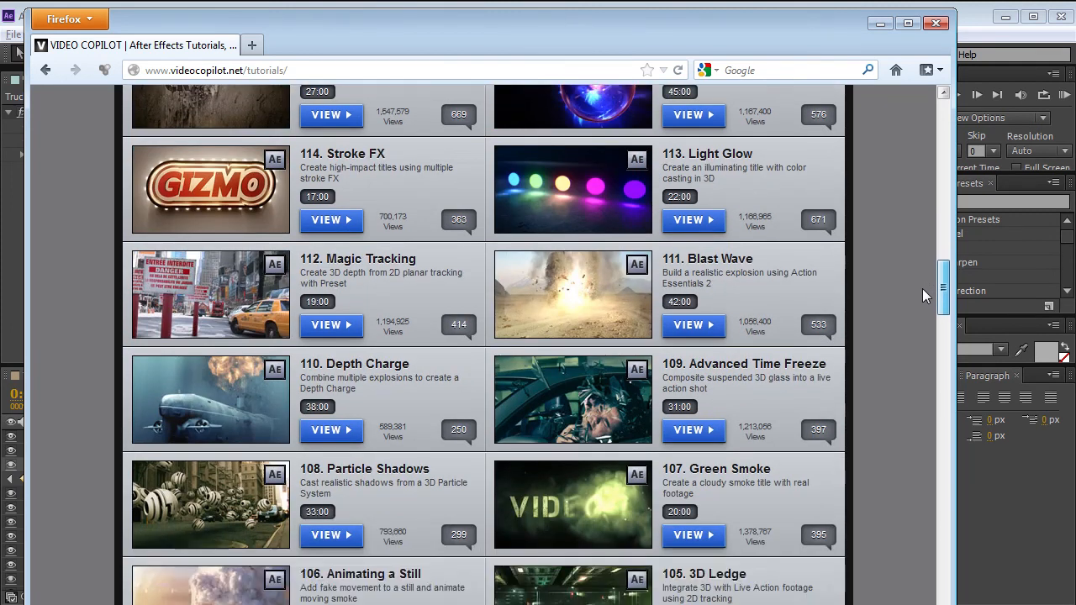
{"action": "scroll", "coordinate": [922, 288], "scroll_direction": "down", "scroll_amount": 1}
{"action": "mouse_move", "coordinate": [576, 250]}
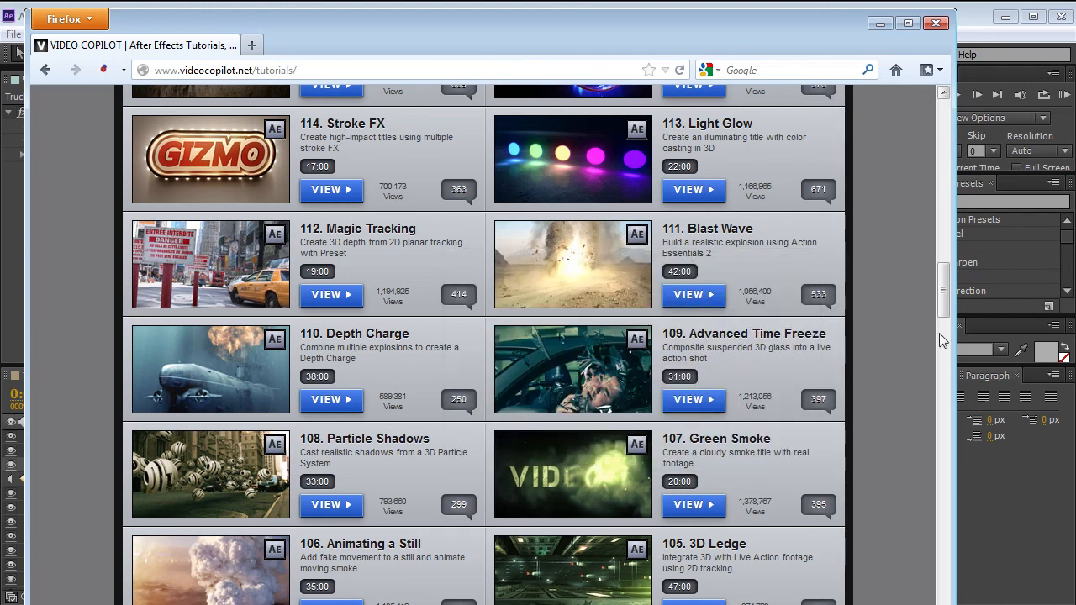
{"action": "mouse_move", "coordinate": [231, 372]}
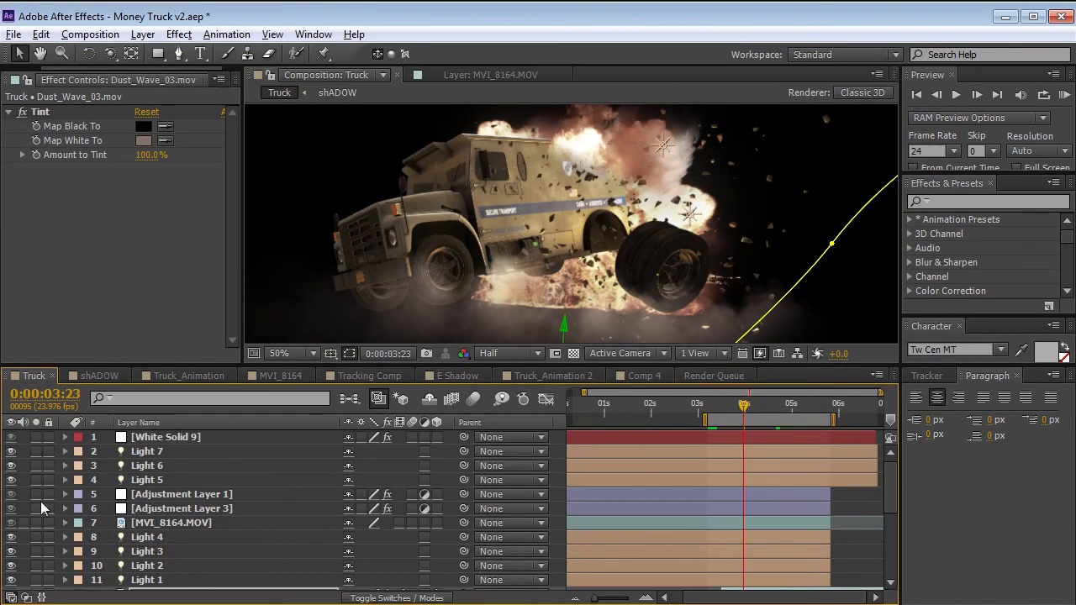
Solo White Solid 9, Adjustment Layers 1 and 3, and the MVI_8164.MOV background on layer 23.
{"action": "left_click_drag", "start_coordinate": [35, 508], "coordinate": [36, 494]}
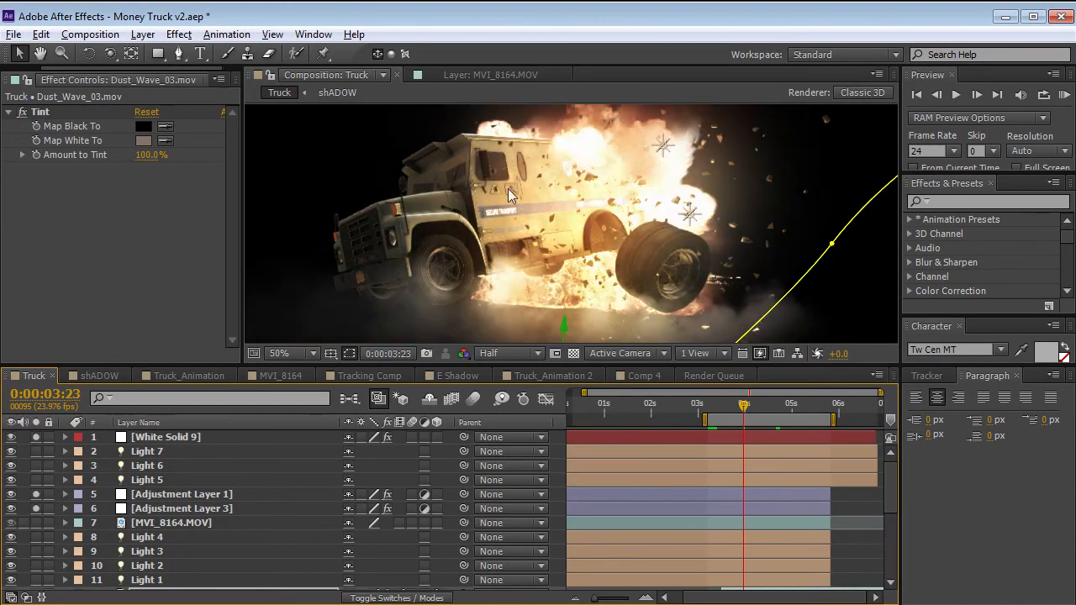
{"action": "scroll", "coordinate": [166, 553], "scroll_direction": "down", "scroll_amount": 5}
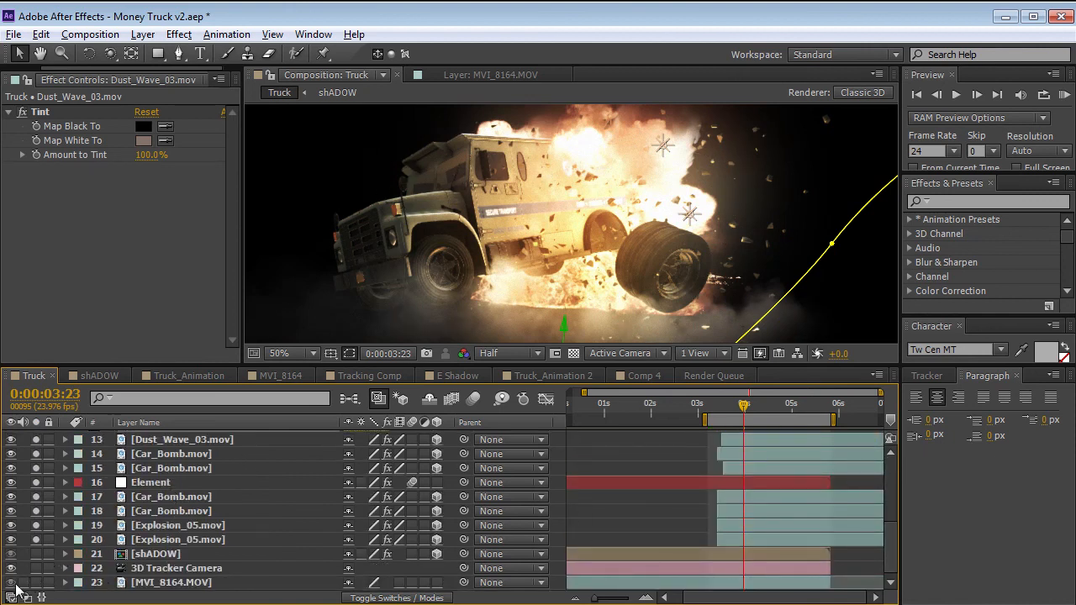
{"action": "left_click", "coordinate": [36, 583]}
Play the explosion composited over the garage footage and go to 0:00:04:20.
{"action": "key", "text": "space"}
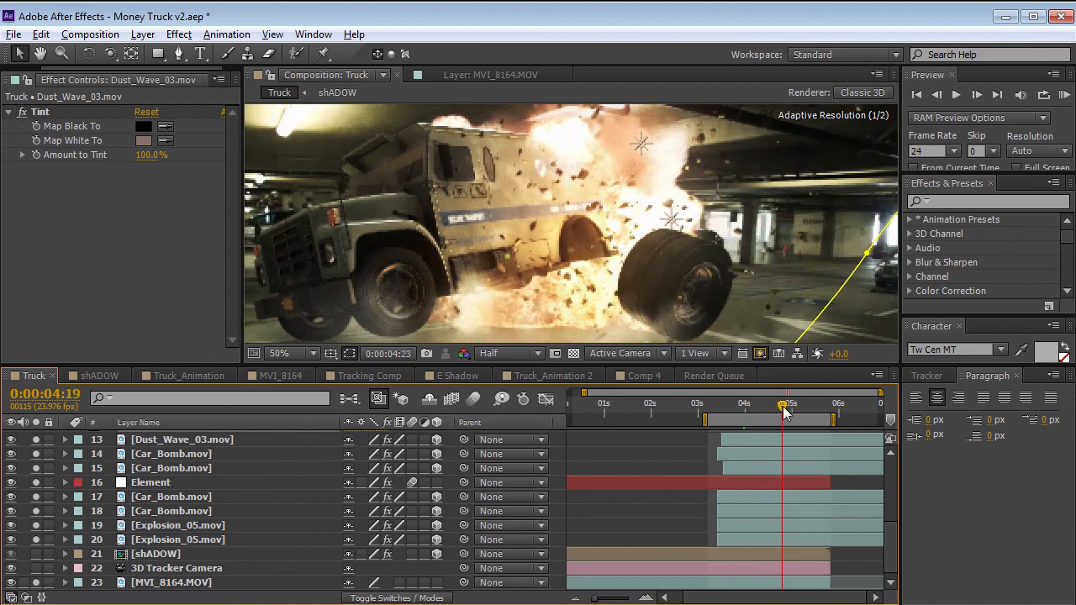
{"action": "key", "text": "space"}
{"action": "mouse_move", "coordinate": [797, 414]}
{"action": "left_mouse_down"}
{"action": "mouse_move", "coordinate": [740, 413]}
{"action": "mouse_move", "coordinate": [789, 417]}
{"action": "left_mouse_up"}
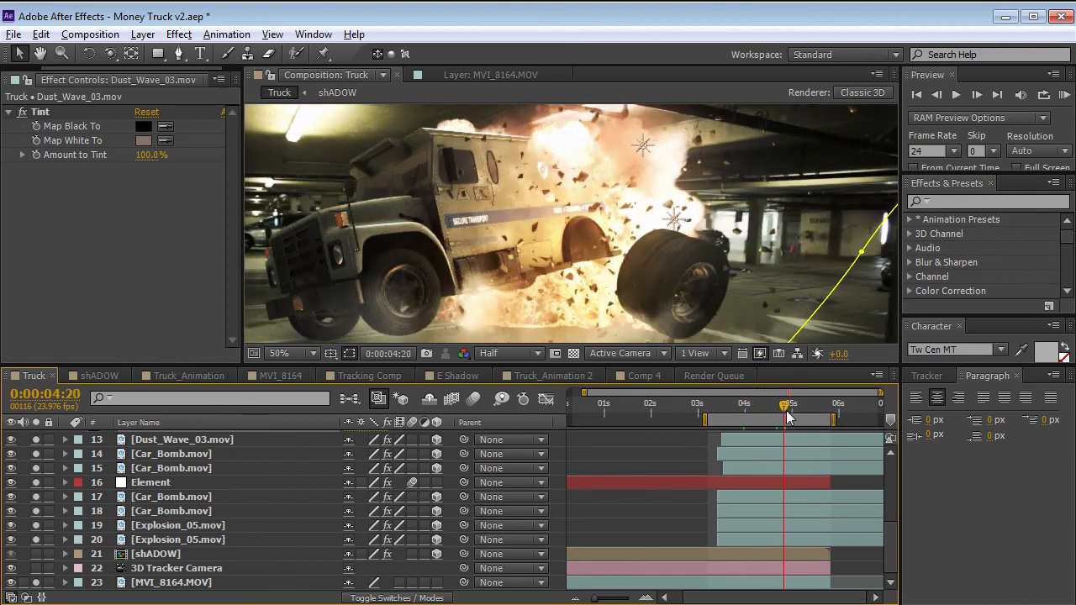
Select the Element layer and unsolo layers 13, 14 and 17 through 20 to isolate the truck and debris.
{"action": "left_click", "coordinate": [153, 482]}
{"action": "left_click_drag", "start_coordinate": [38, 539], "coordinate": [39, 499]}
{"action": "left_click_drag", "start_coordinate": [38, 455], "coordinate": [38, 439]}
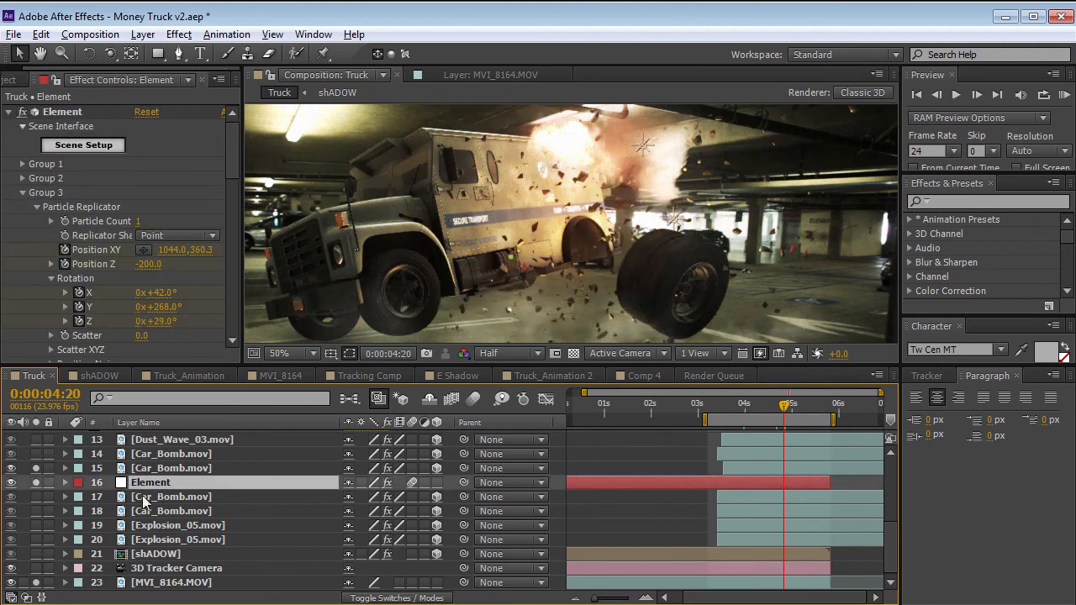
Collapse Group 3 of the Element effect, expand Group 4's Particle Replicator, and go to 0:00:04:02.
{"action": "left_click", "coordinate": [23, 193]}
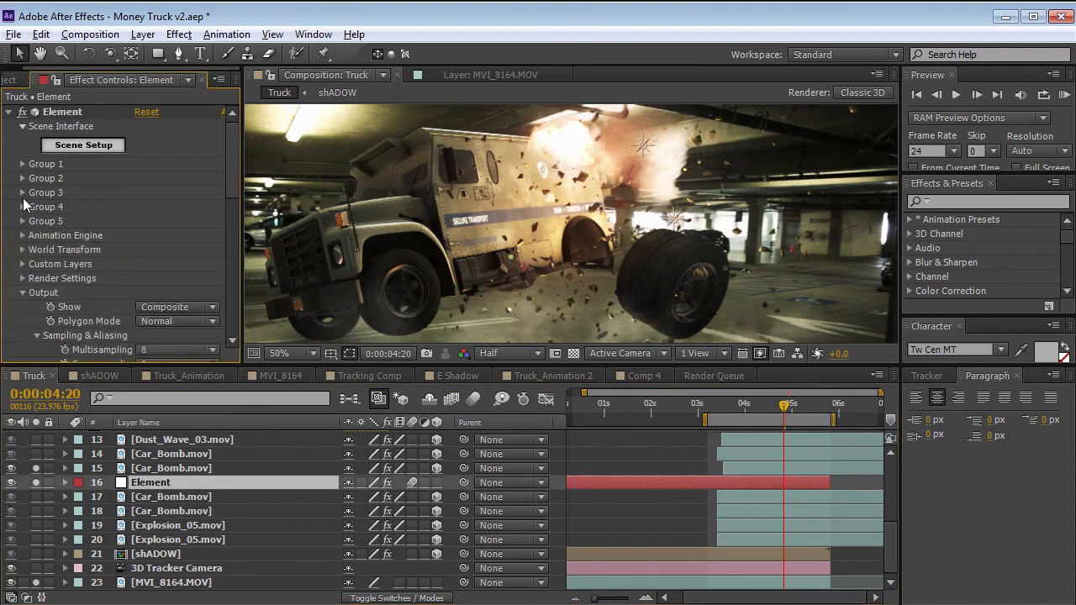
{"action": "left_click", "coordinate": [23, 207]}
{"action": "left_click", "coordinate": [37, 221]}
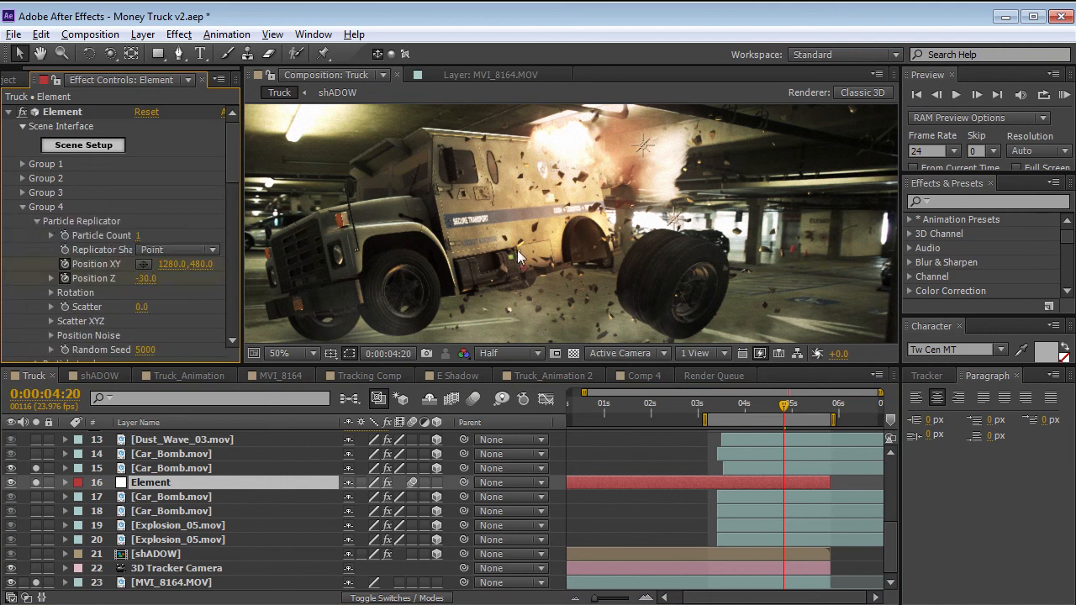
{"action": "left_click_drag", "start_coordinate": [787, 405], "coordinate": [749, 405]}
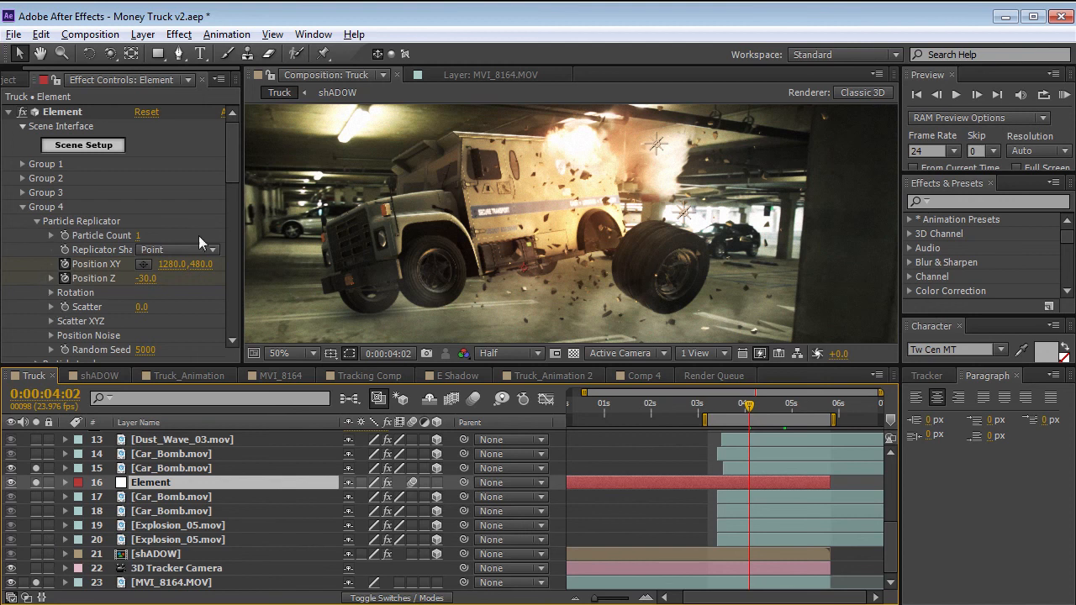
Expand Group 4's Particle Look and examine its Multi-Object size, displace and scatter settings.
{"action": "scroll", "coordinate": [229, 172], "scroll_direction": "down", "scroll_amount": 5}
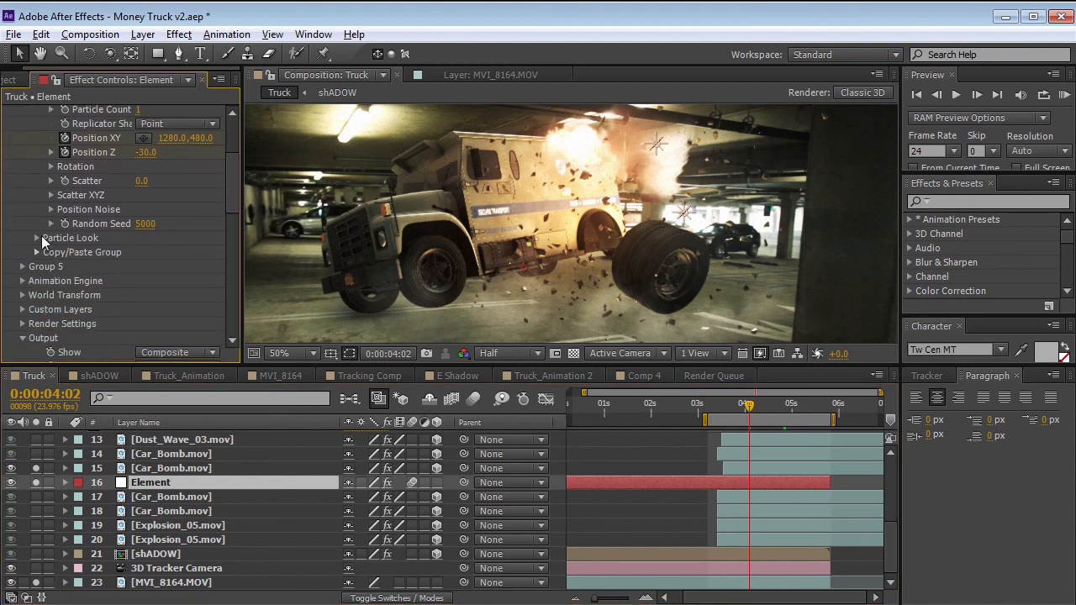
{"action": "left_click", "coordinate": [37, 238]}
{"action": "scroll", "coordinate": [36, 239], "scroll_direction": "down", "scroll_amount": 5}
{"action": "left_click", "coordinate": [65, 241]}
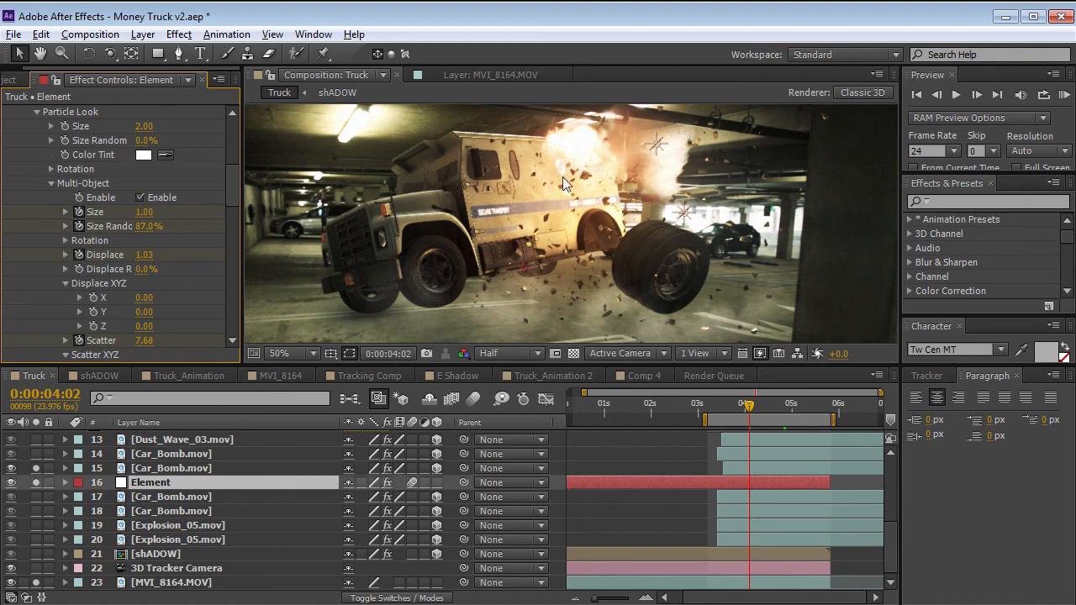
Try a different Multi-Object Scatter value for the Group 4 debris, and undo the change.
{"action": "scroll", "coordinate": [210, 210], "scroll_direction": "down", "scroll_amount": 3}
{"action": "left_click_drag", "start_coordinate": [148, 243], "coordinate": [101, 254]}
{"action": "key", "text": "ctrl+z"}
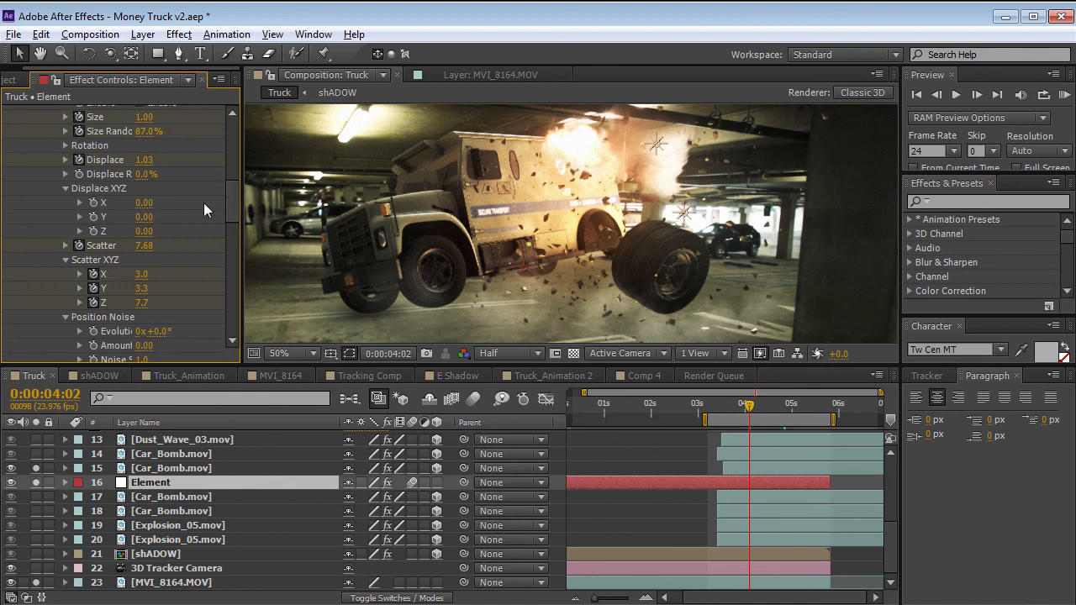
Scrub between 0:00:04:02 and 0:00:04:12 to examine how the fractured debris scatters behind the truck.
{"action": "scroll", "coordinate": [231, 208], "scroll_direction": "up", "scroll_amount": 2}
{"action": "mouse_move", "coordinate": [749, 417]}
{"action": "left_mouse_down"}
{"action": "mouse_move", "coordinate": [721, 412]}
{"action": "mouse_move", "coordinate": [767, 412]}
{"action": "left_mouse_up"}
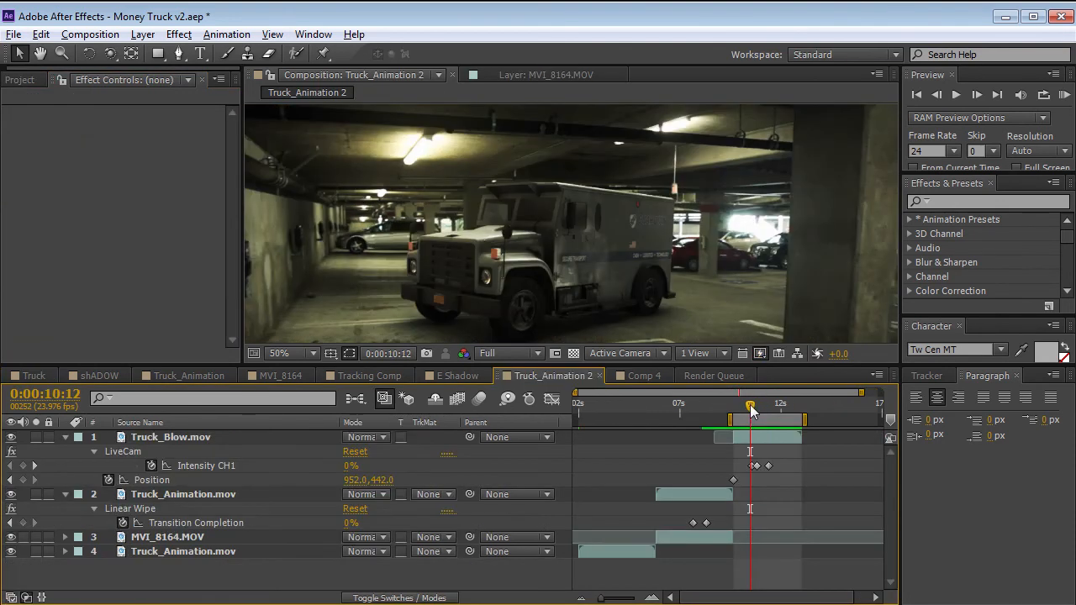
{"action": "left_click_drag", "start_coordinate": [750, 405], "coordinate": [769, 411]}
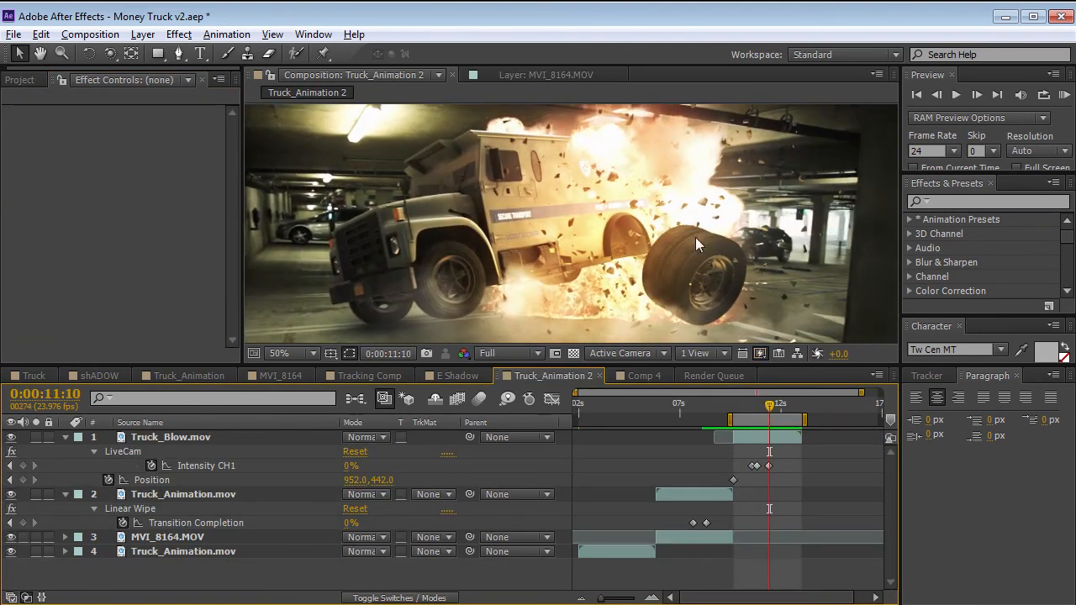